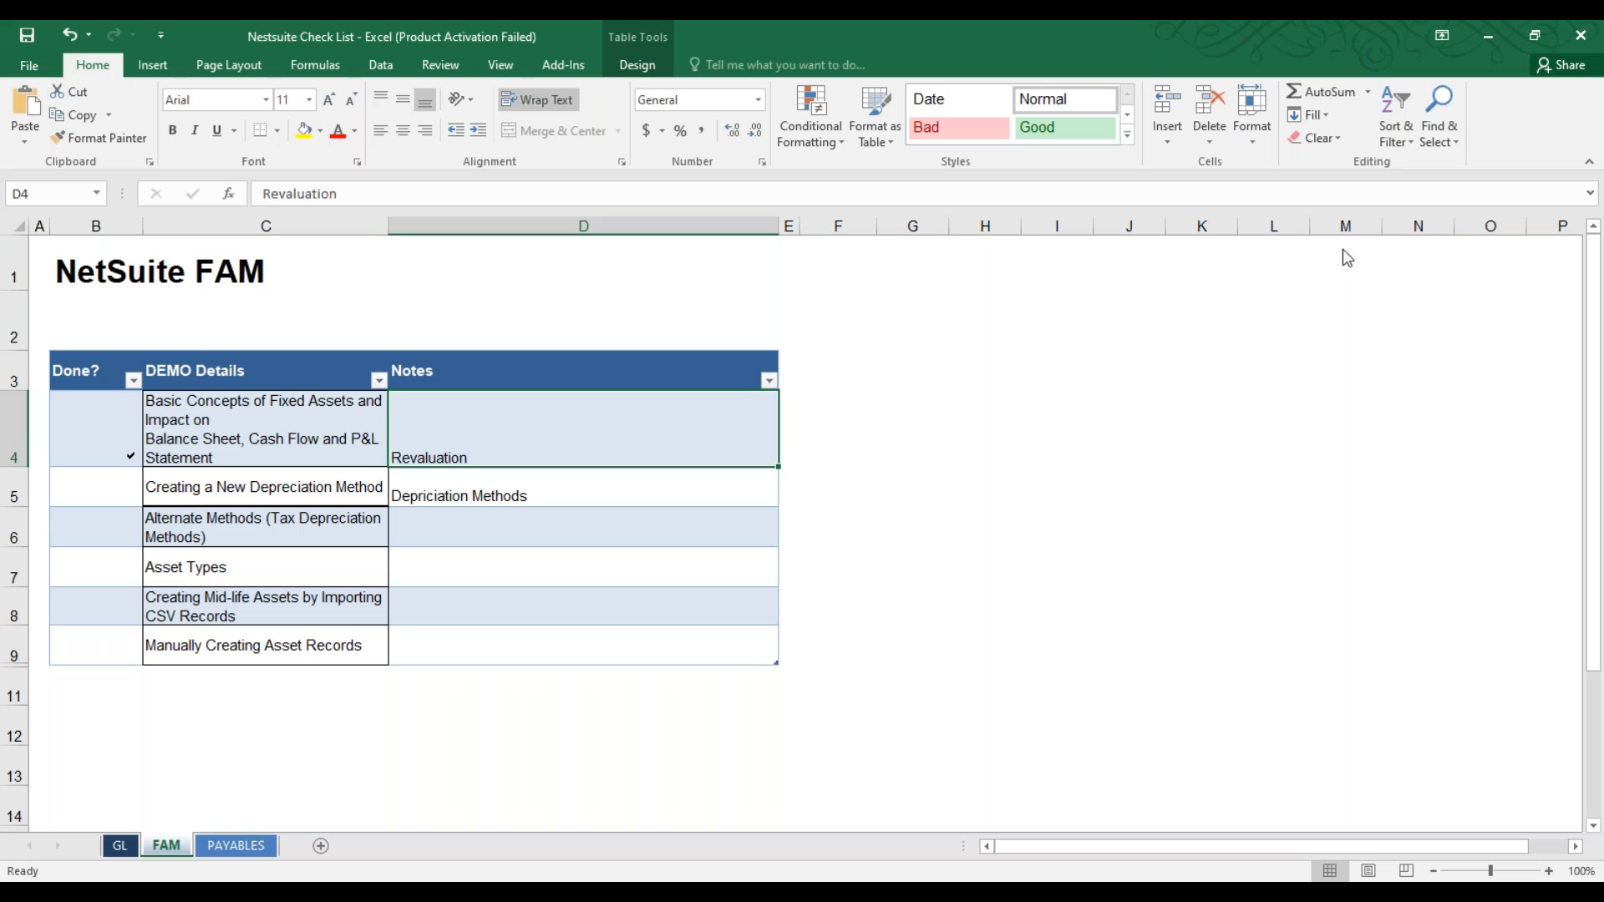
Switch from the Excel checklist to NetSuite and open the fixed asset Depreciation Methods list
{"action": "left_click", "coordinate": [1379, 219]}
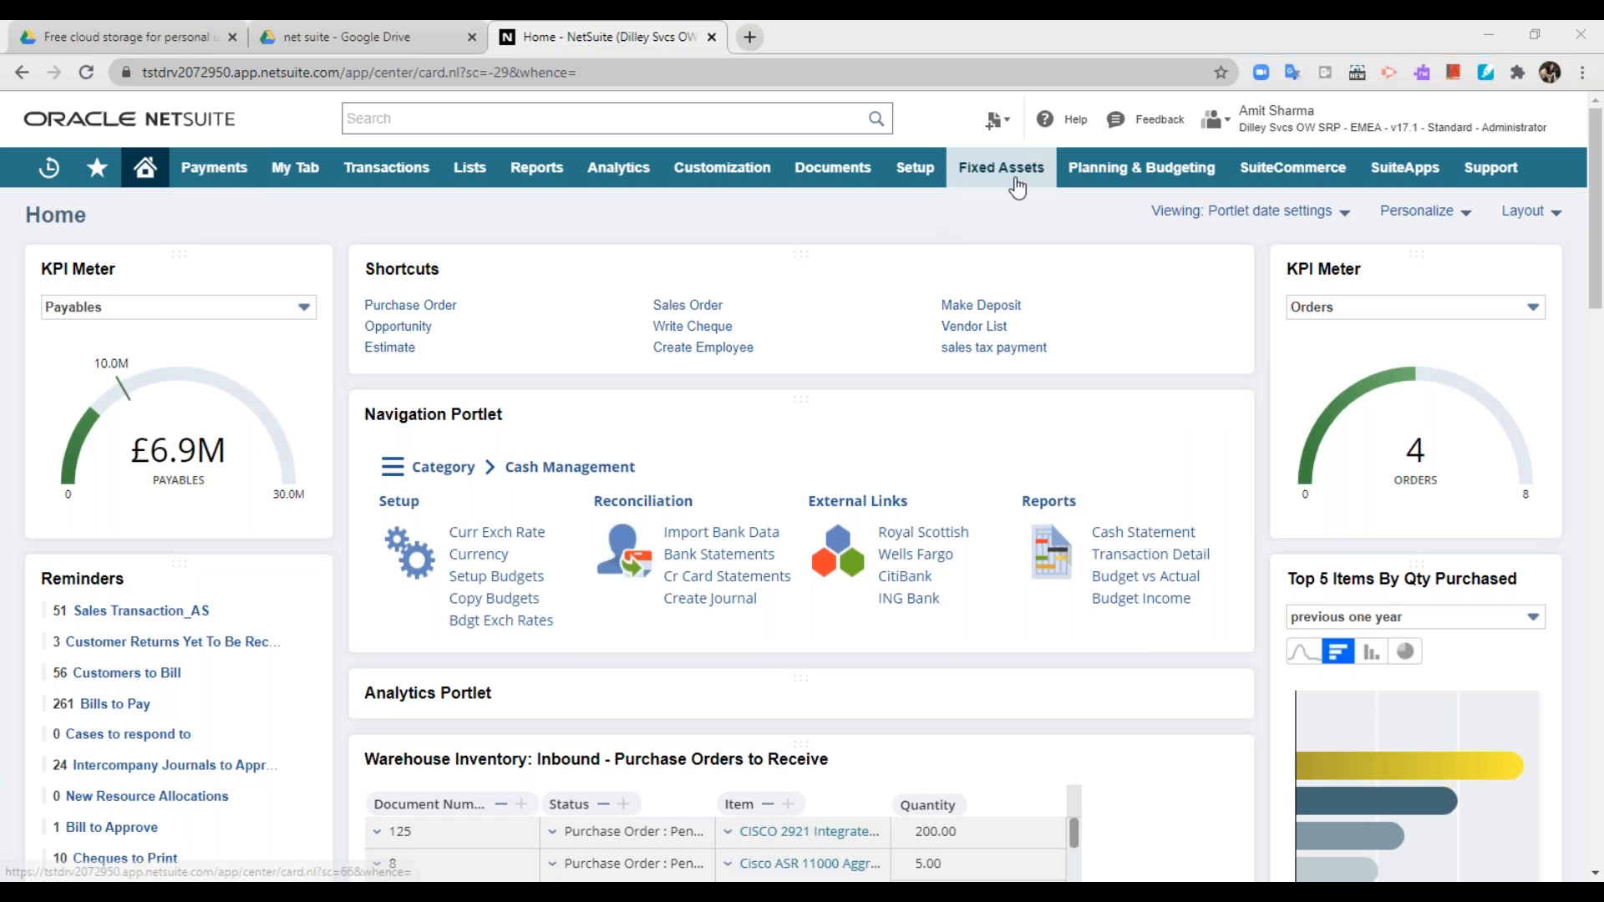
{"action": "mouse_move", "coordinate": [992, 167]}
{"action": "mouse_move", "coordinate": [1000, 253]}
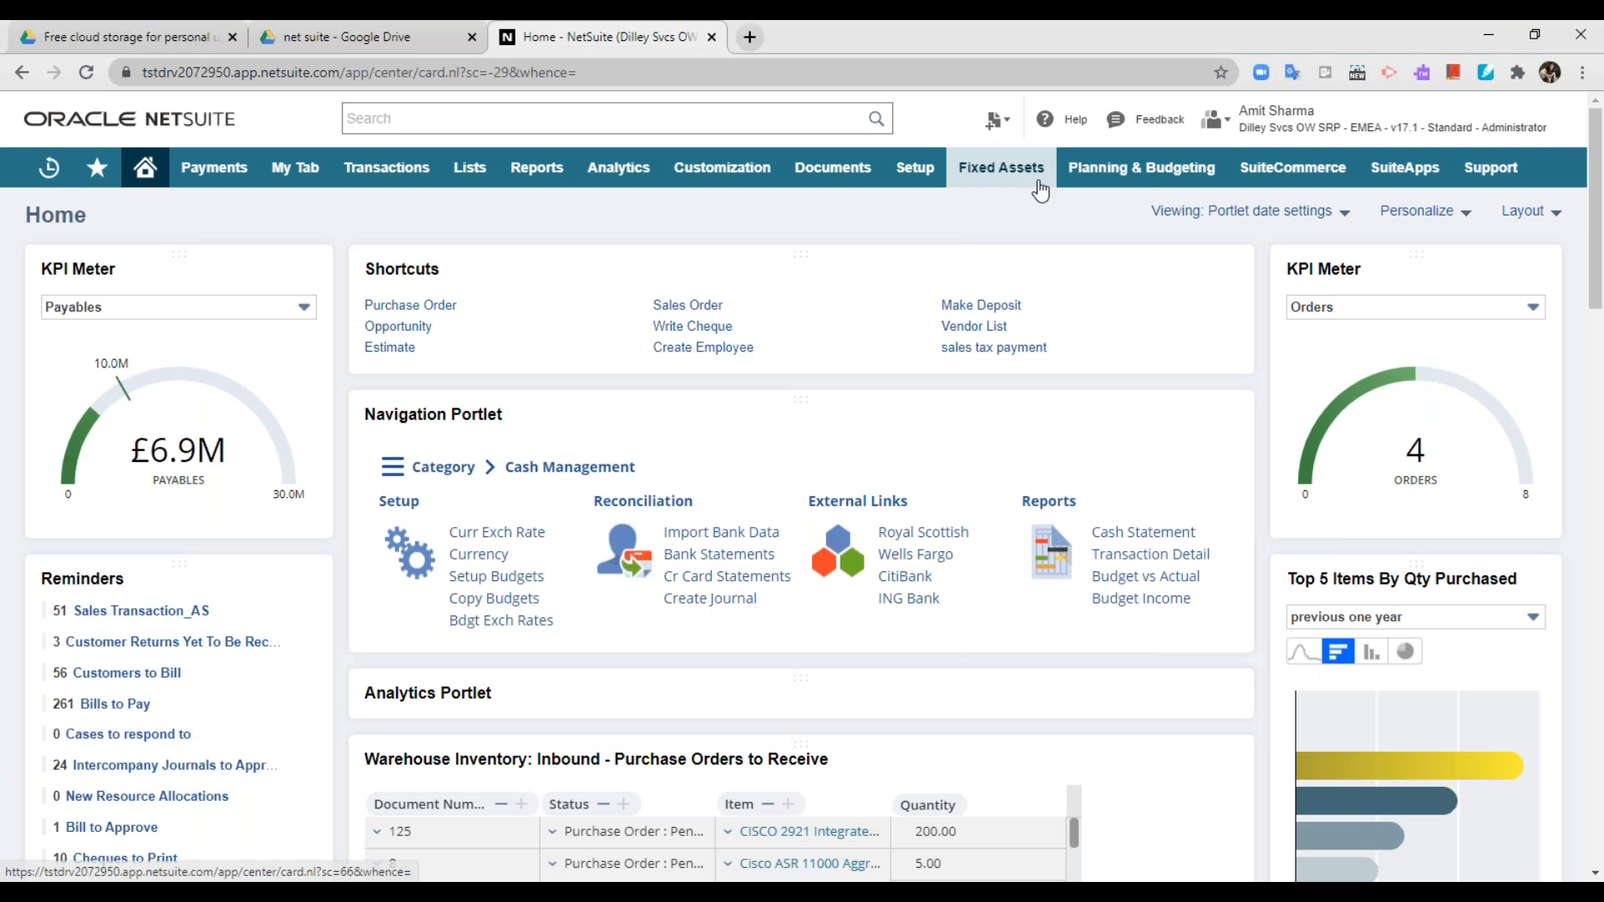
{"action": "mouse_move", "coordinate": [1039, 184]}
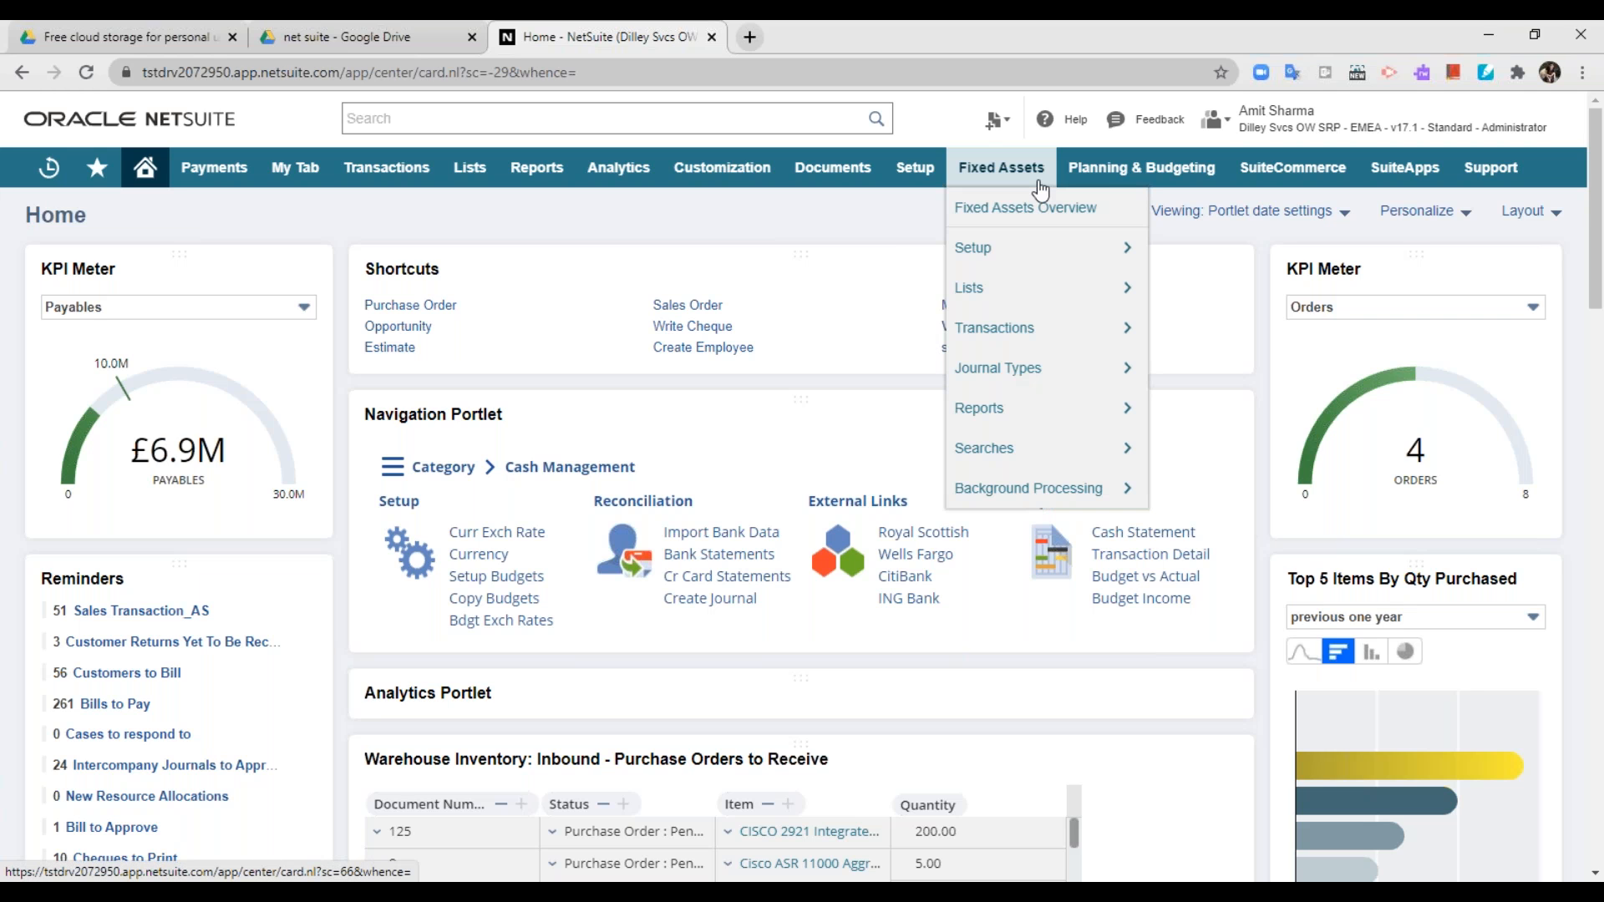
{"action": "mouse_move", "coordinate": [1060, 249]}
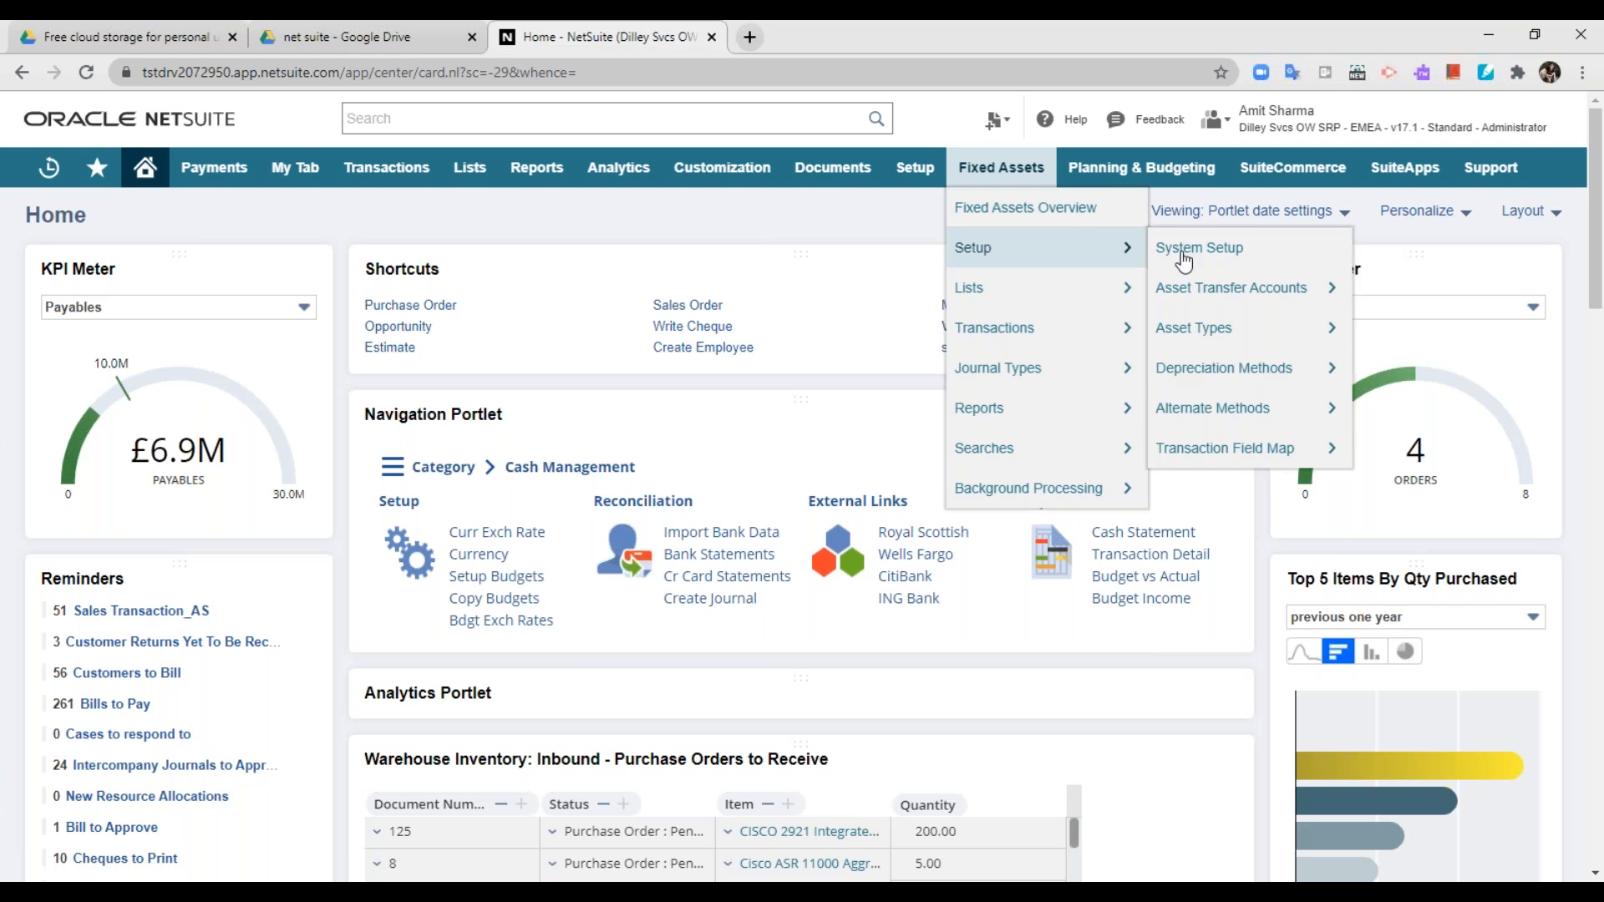
{"action": "mouse_move", "coordinate": [1267, 380]}
{"action": "left_click", "coordinate": [1266, 380]}
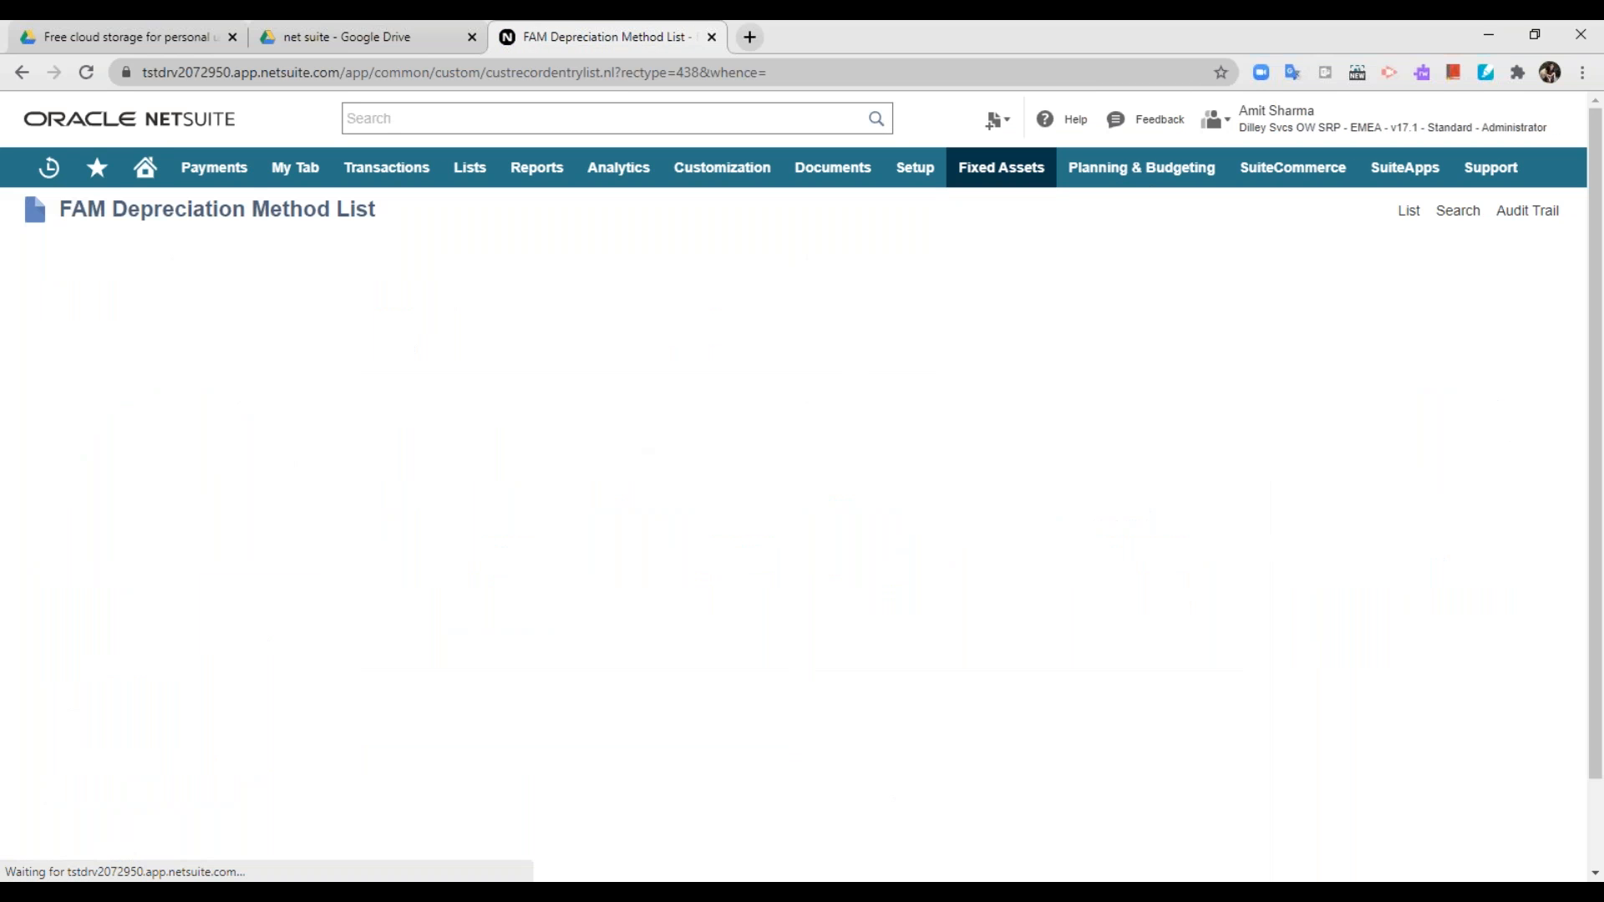
Browse the existing depreciation methods, view the 20% Declining Balance record, and return to the list
{"action": "scroll", "coordinate": [559, 533], "scroll_direction": "down", "scroll_amount": 2}
{"action": "scroll", "coordinate": [556, 525], "scroll_direction": "up", "scroll_amount": 3}
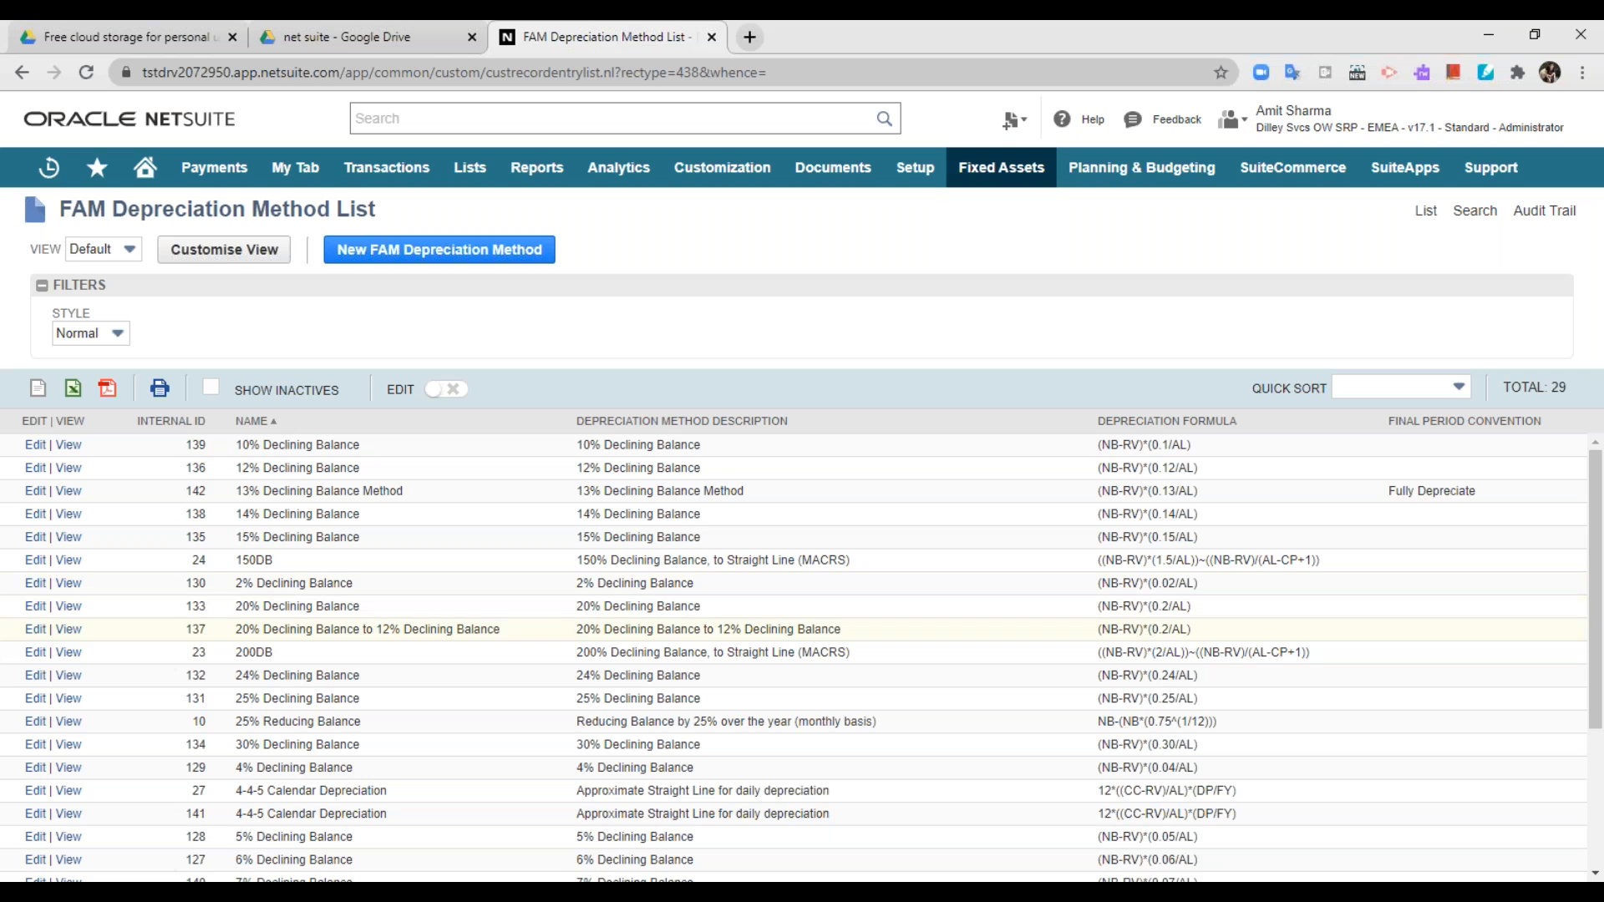
{"action": "scroll", "coordinate": [579, 635], "scroll_direction": "down", "scroll_amount": 5}
{"action": "scroll", "coordinate": [578, 649], "scroll_direction": "up", "scroll_amount": 3}
{"action": "scroll", "coordinate": [578, 649], "scroll_direction": "up", "scroll_amount": 2}
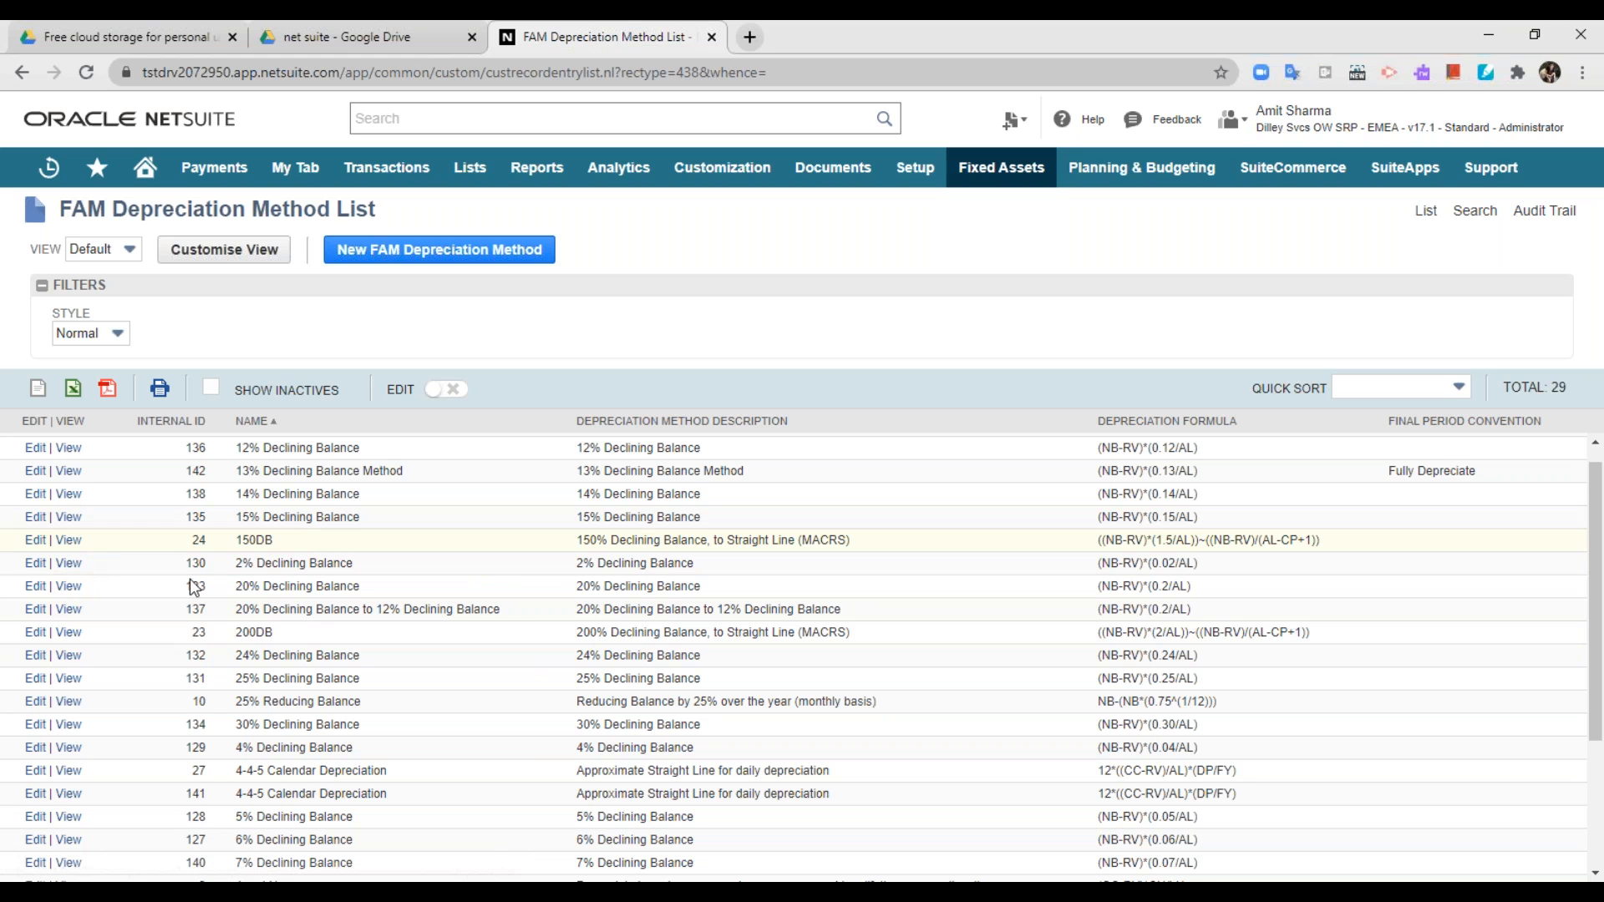
{"action": "left_click", "coordinate": [66, 590]}
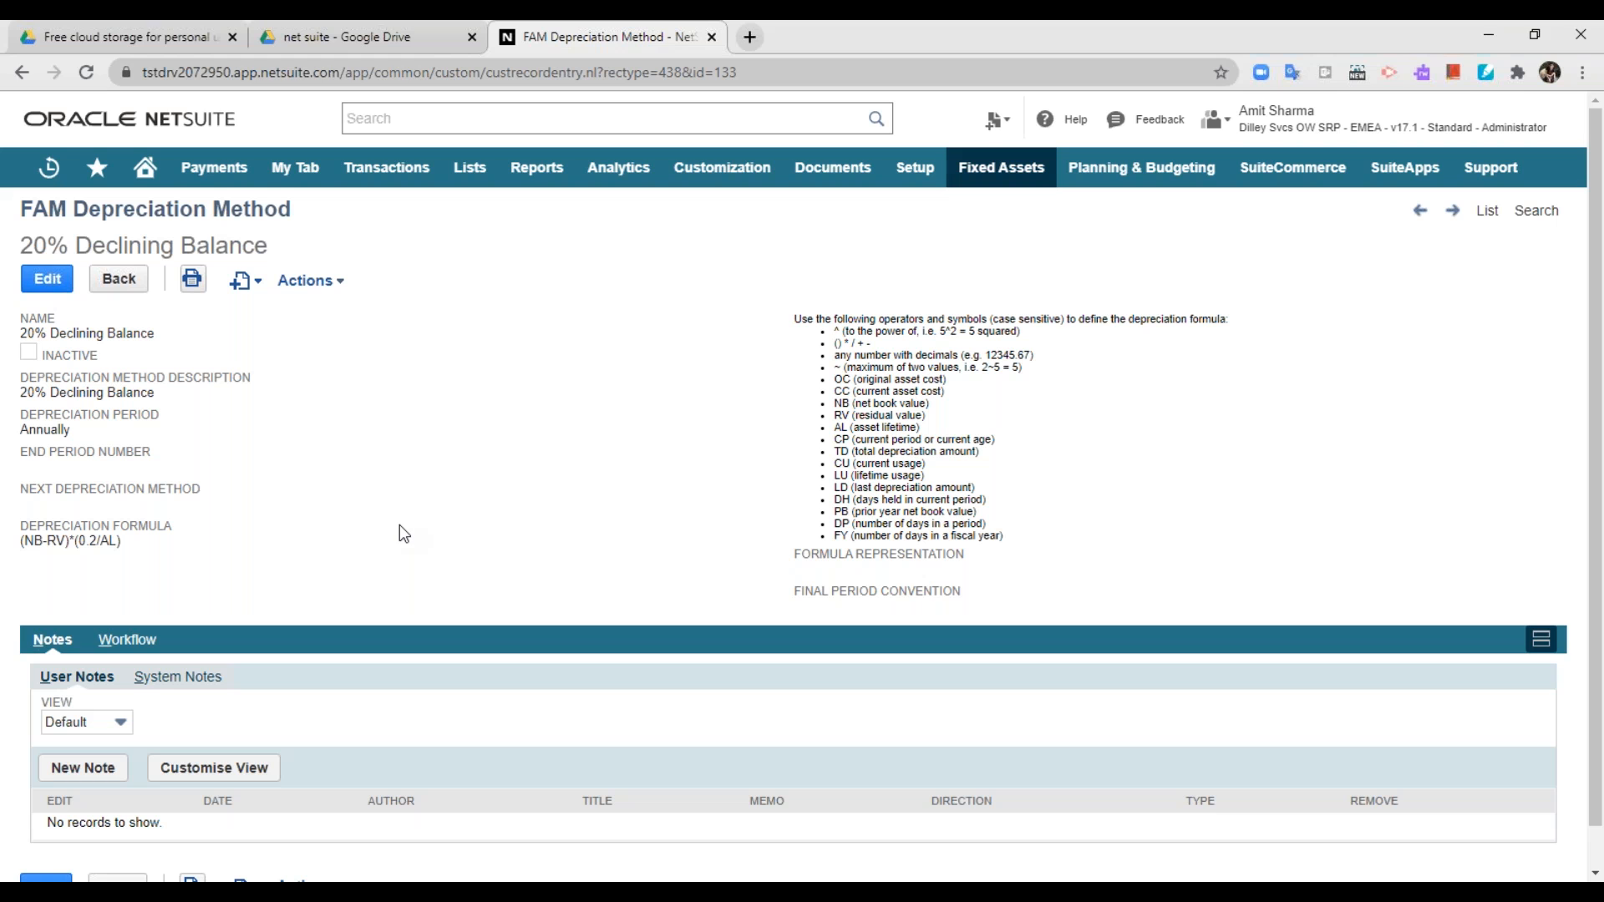
{"action": "left_click", "coordinate": [121, 284]}
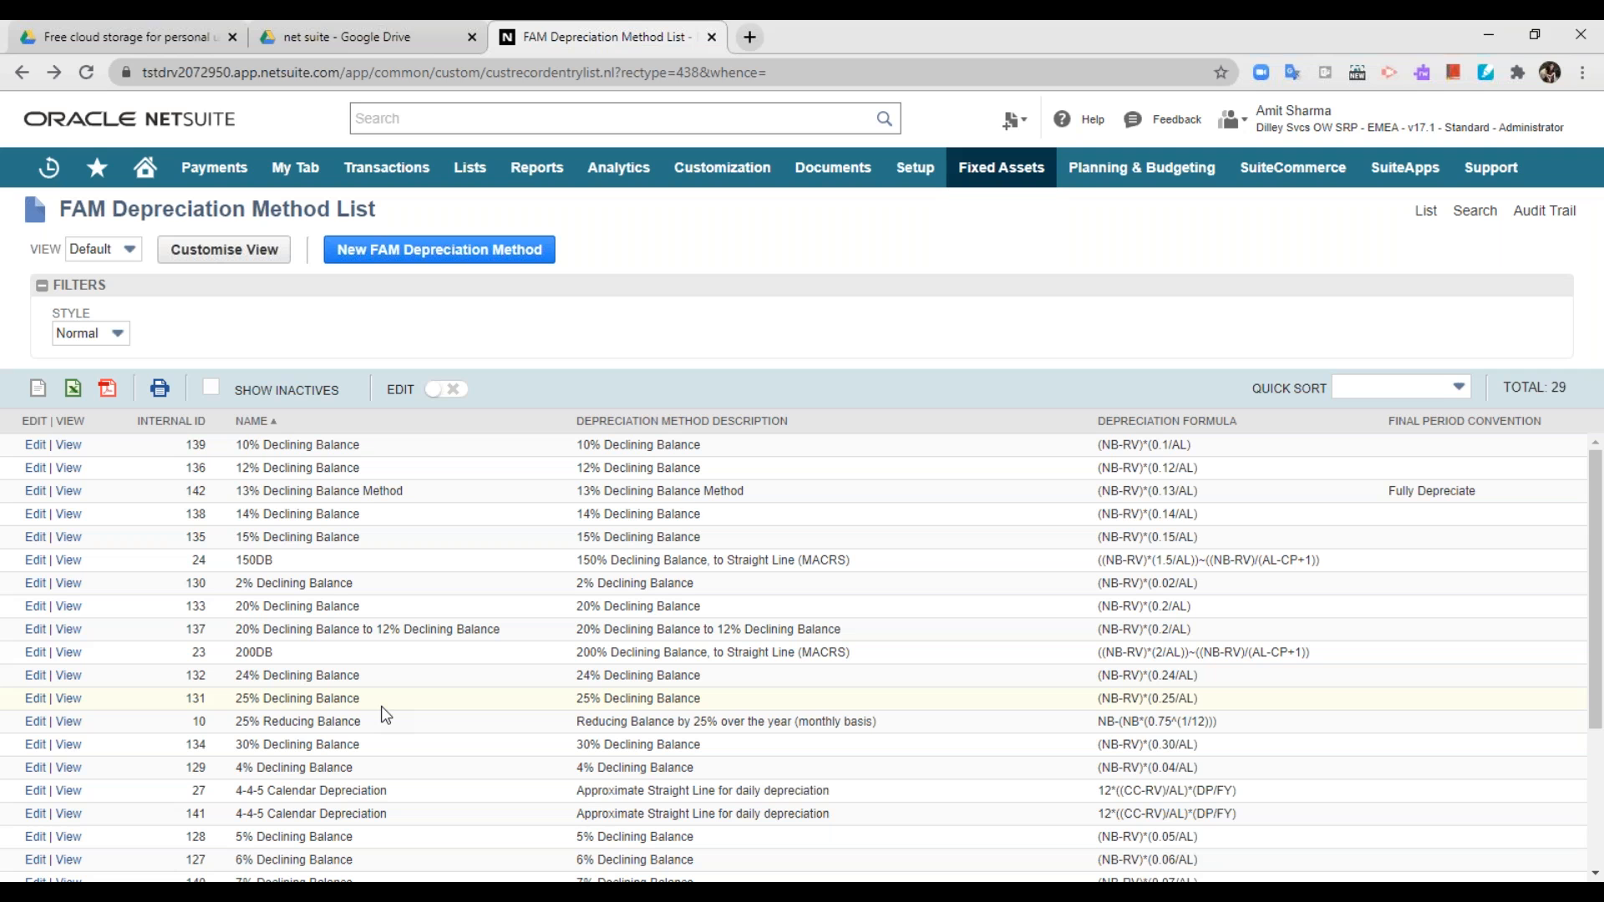
Create a new FAM depreciation method named "Demo 15% Depreciation method" with the description "Demo Declining Balance"
{"action": "left_click", "coordinate": [406, 253]}
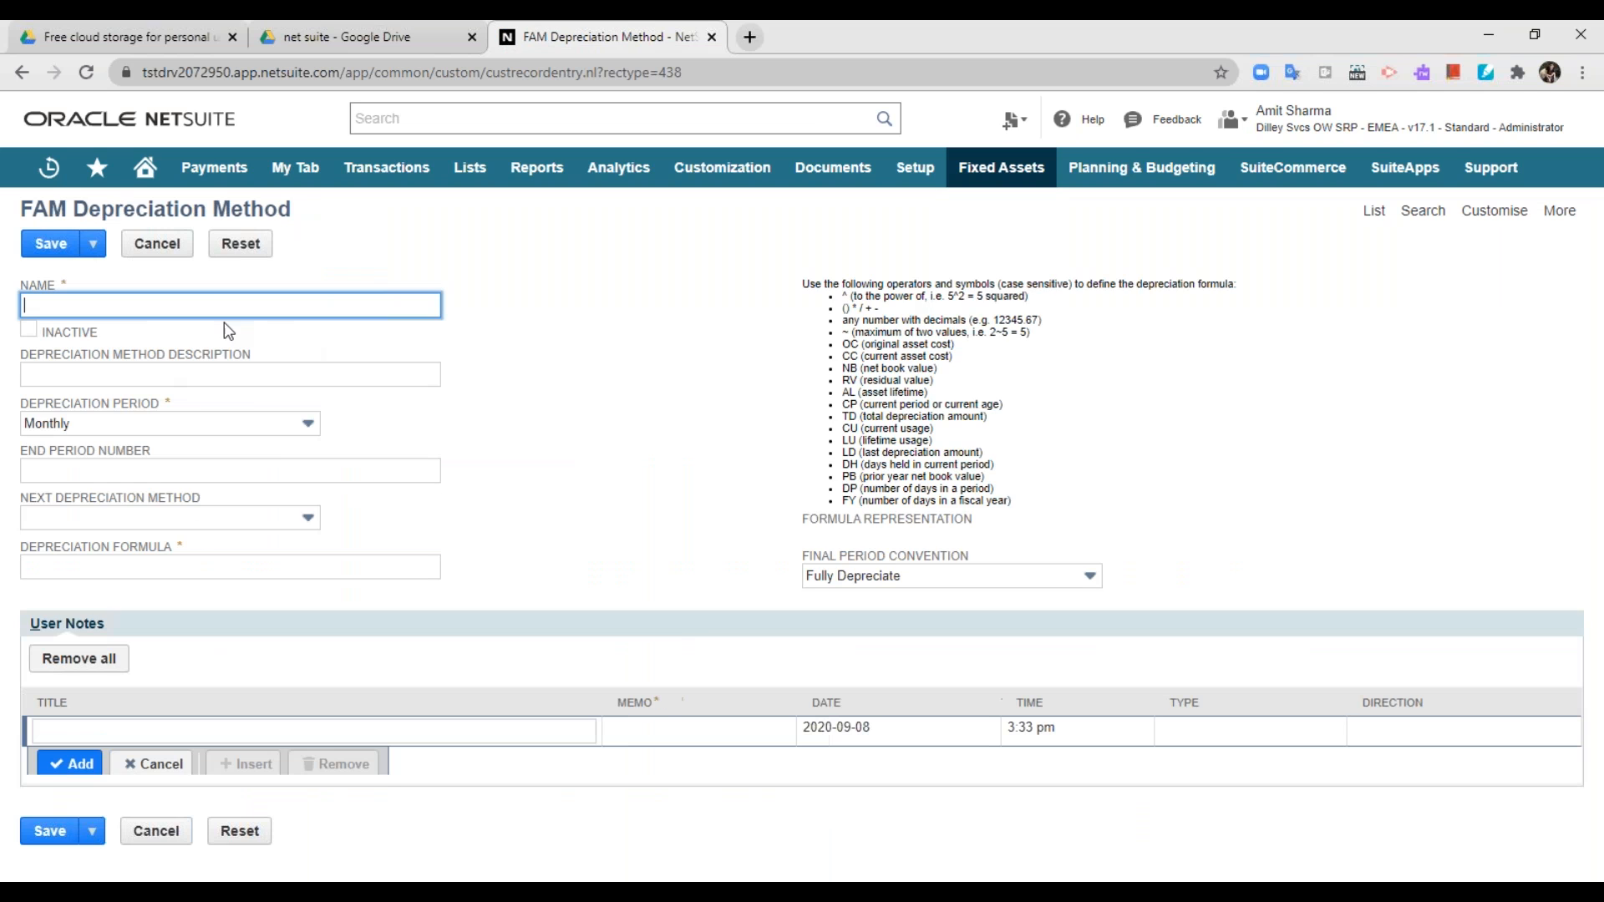
{"action": "type", "text": "De"}
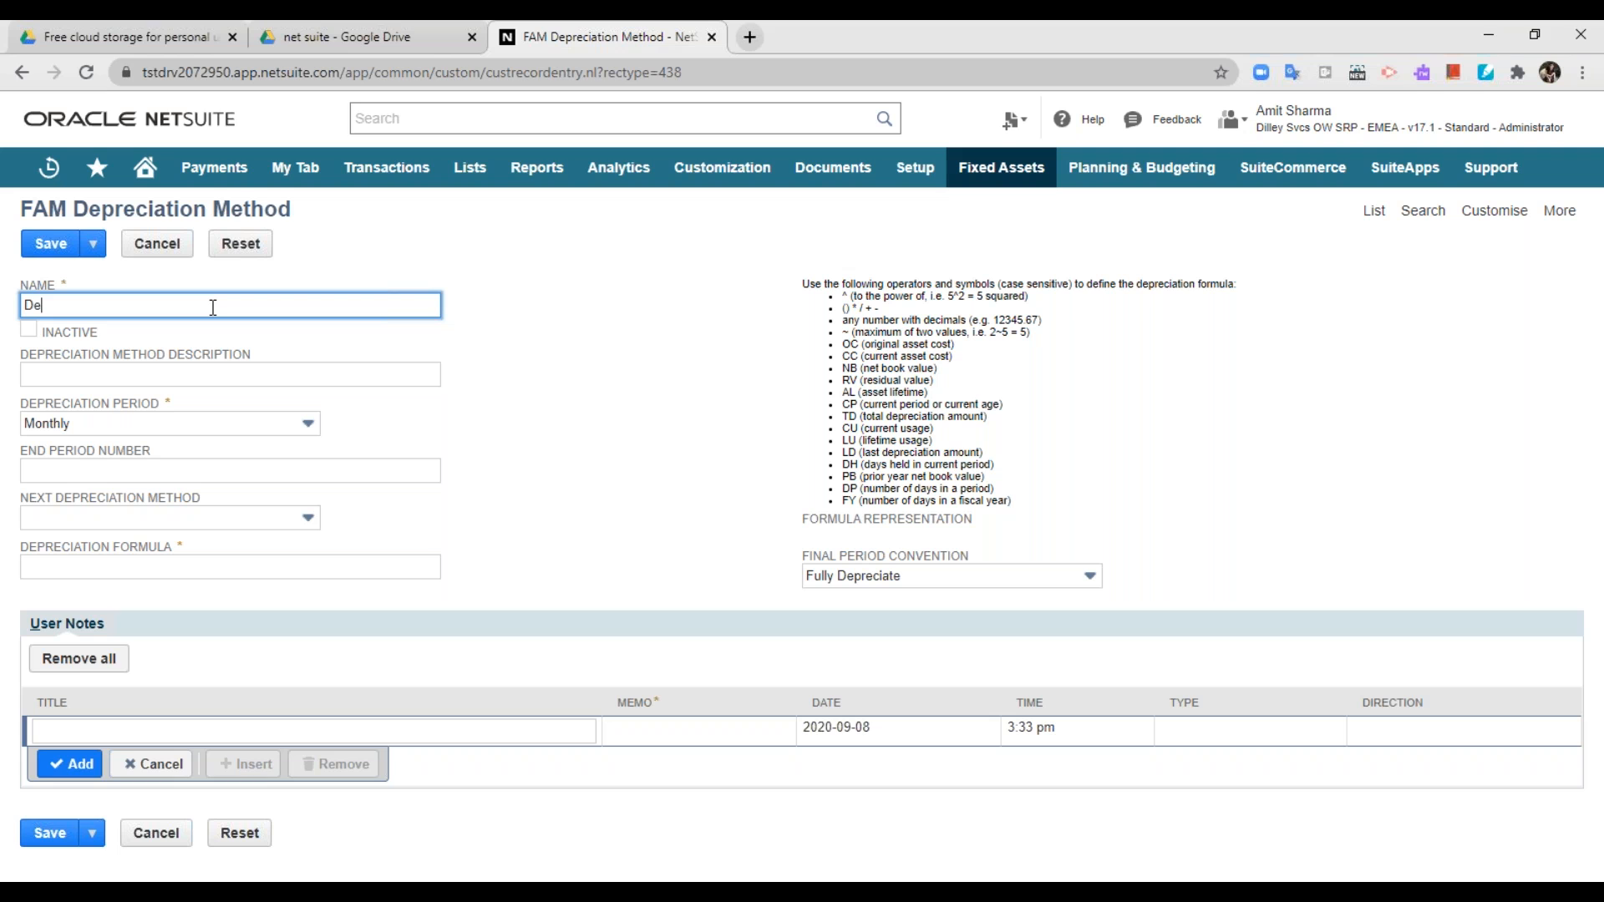
{"action": "type", "text": "mo 15% De"}
{"action": "type", "text": "preciation method"}
{"action": "key", "text": "Tab"}
{"action": "type", "text": "De"}
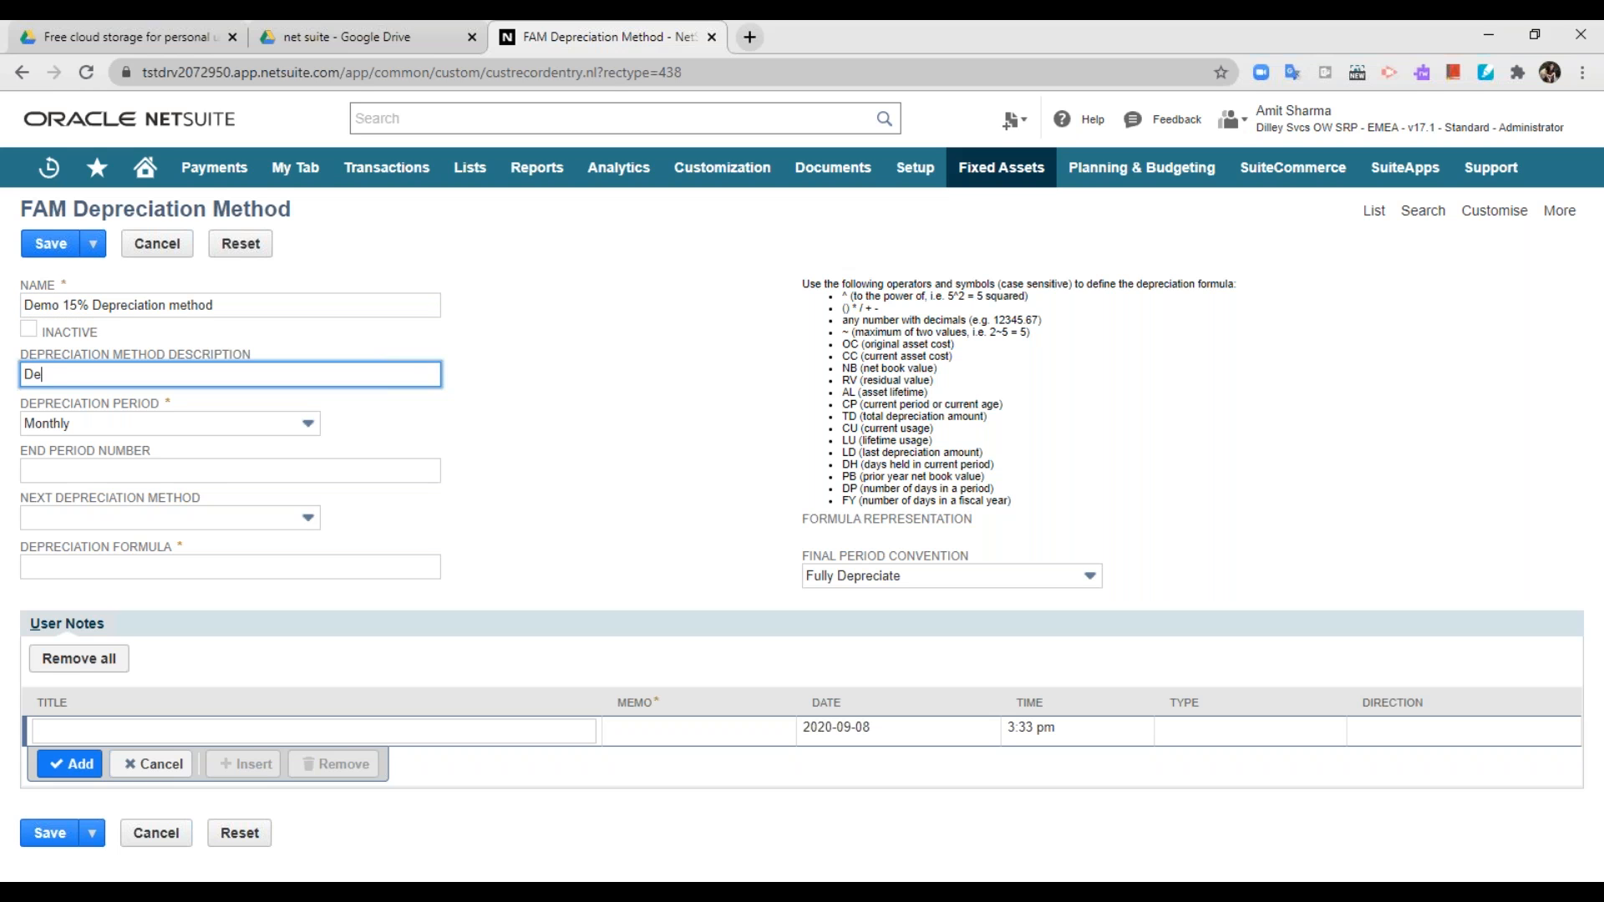
{"action": "type", "text": "mo Declining Balance"}
{"action": "key", "text": "Tab"}
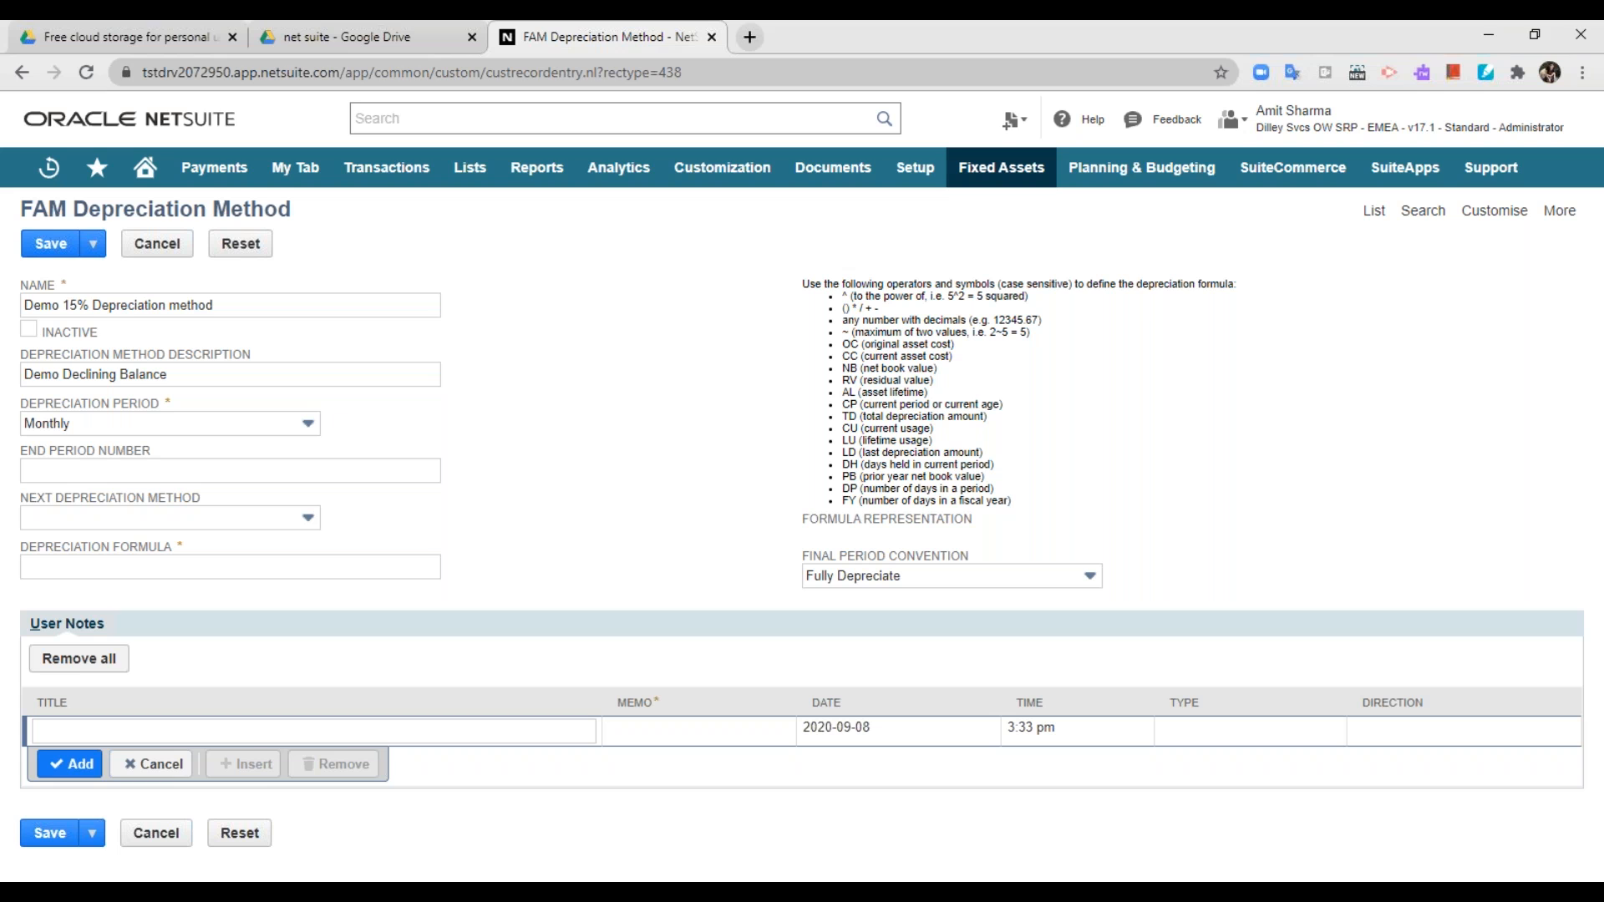
Set the new method's depreciation period to Annually
{"action": "left_click", "coordinate": [144, 424]}
{"action": "left_click", "coordinate": [144, 425]}
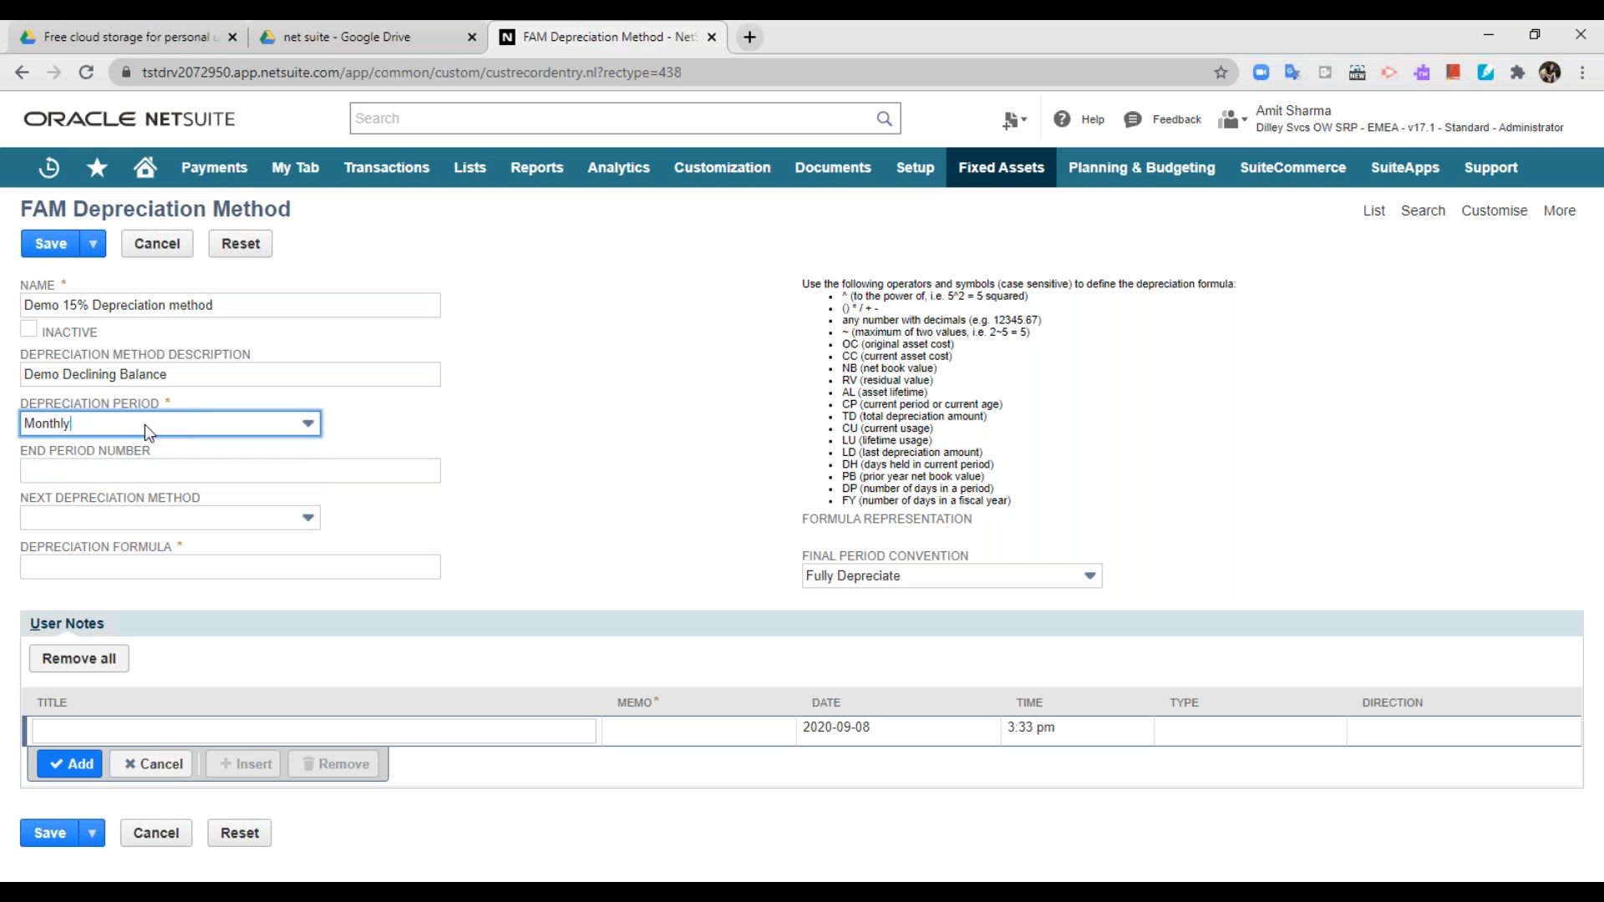
{"action": "left_click", "coordinate": [144, 424]}
{"action": "left_click", "coordinate": [75, 471]}
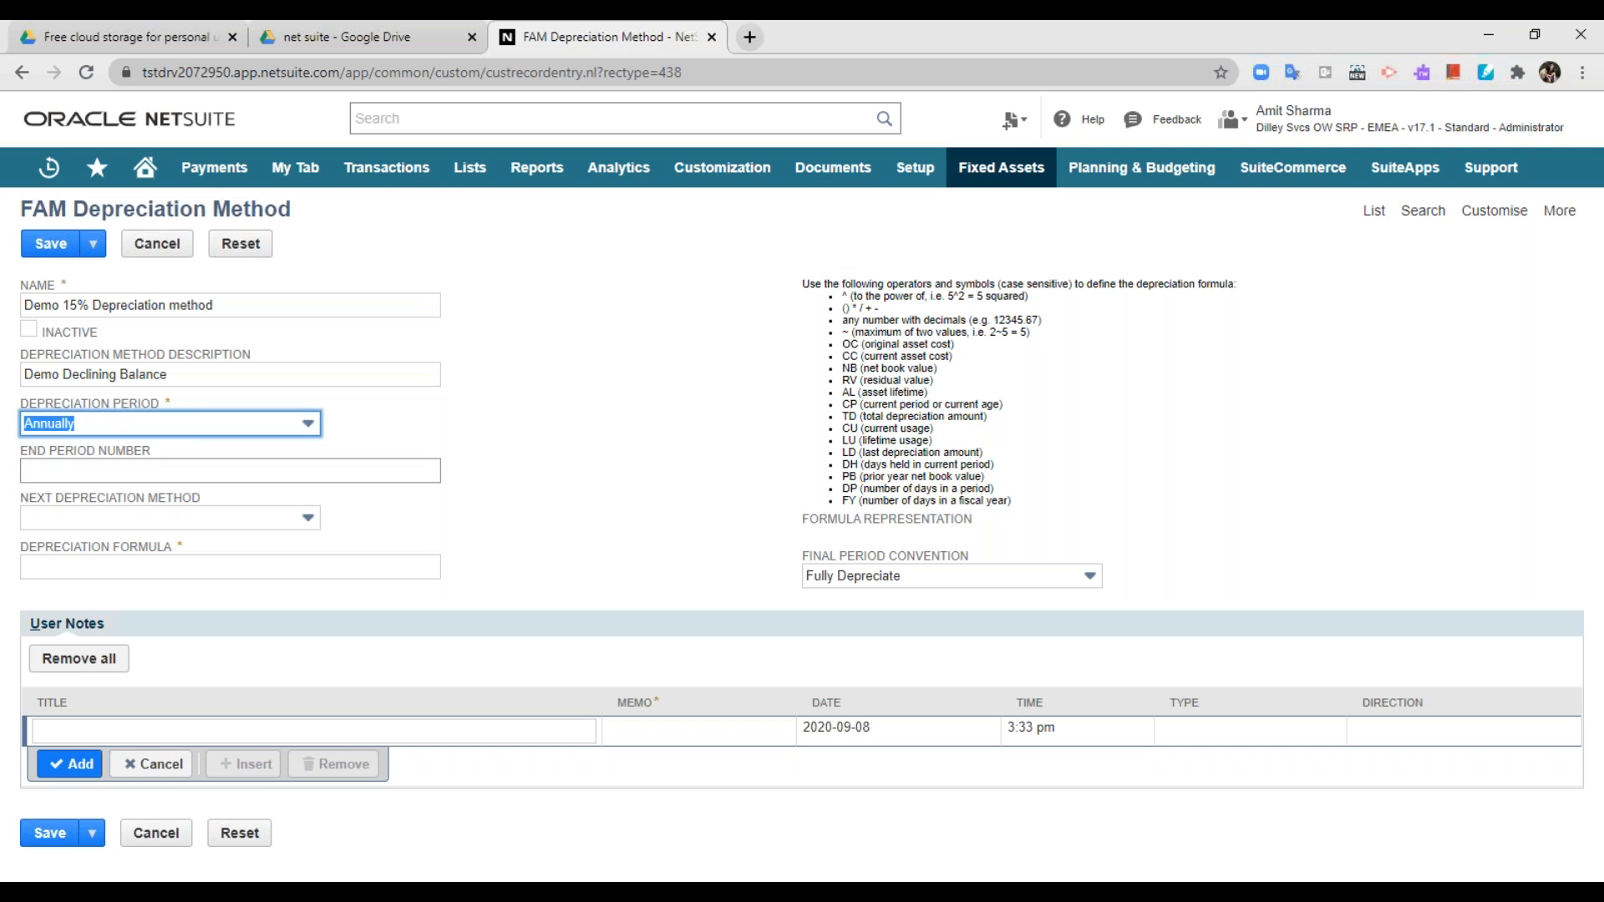
{"action": "left_click", "coordinate": [505, 423]}
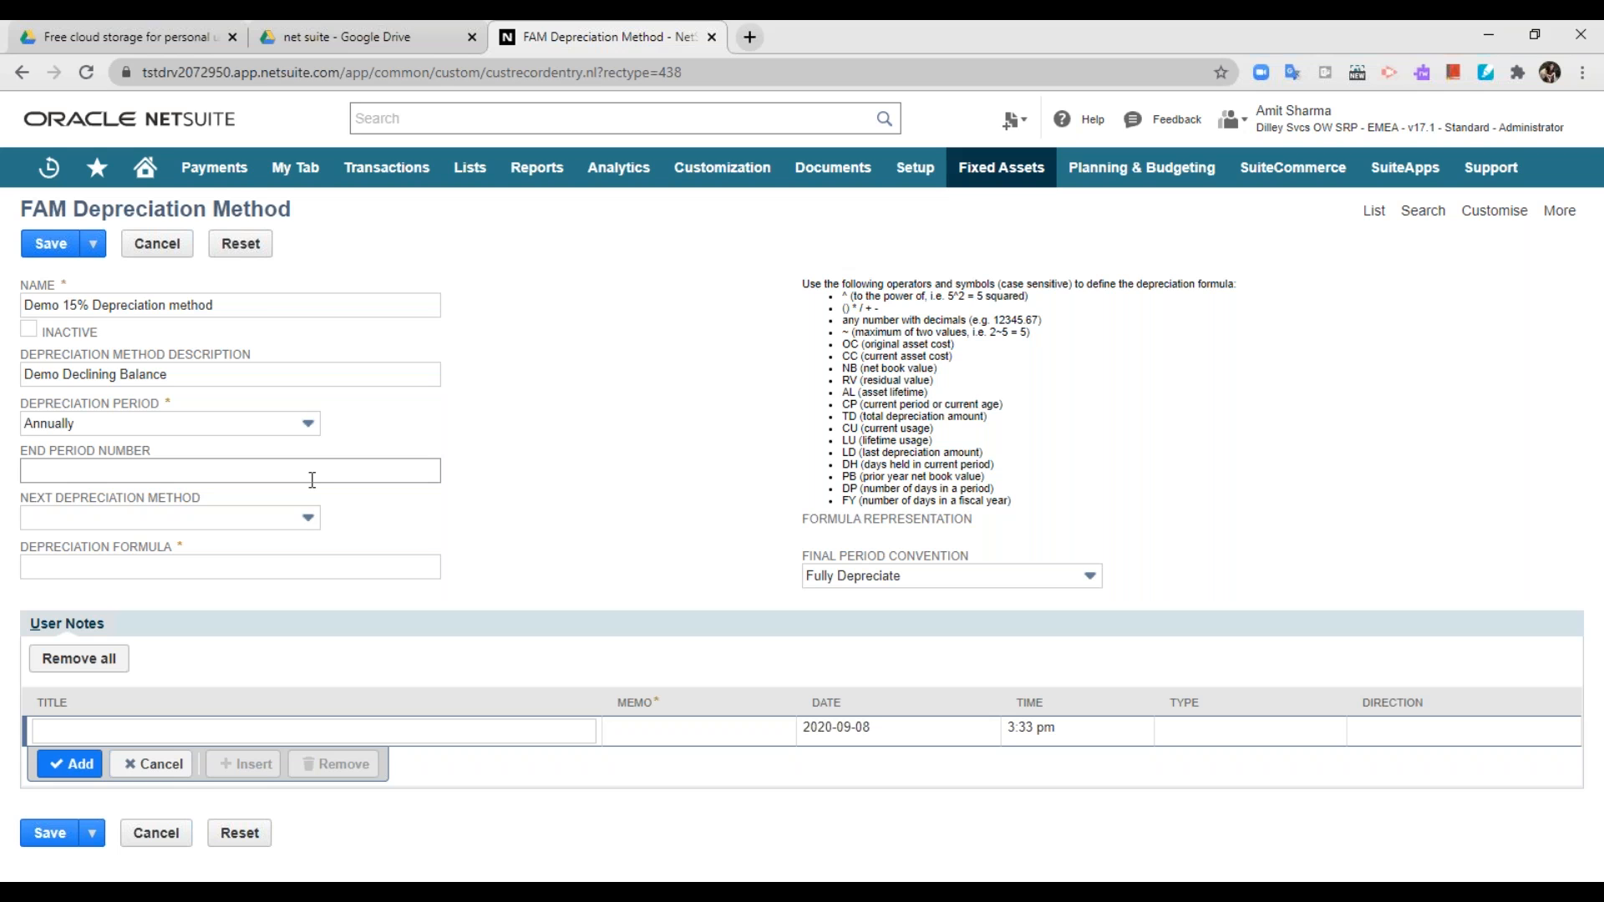
Set the end period number to 1 and choose 10% Declining Balance as the next depreciation method
{"action": "left_click", "coordinate": [313, 480]}
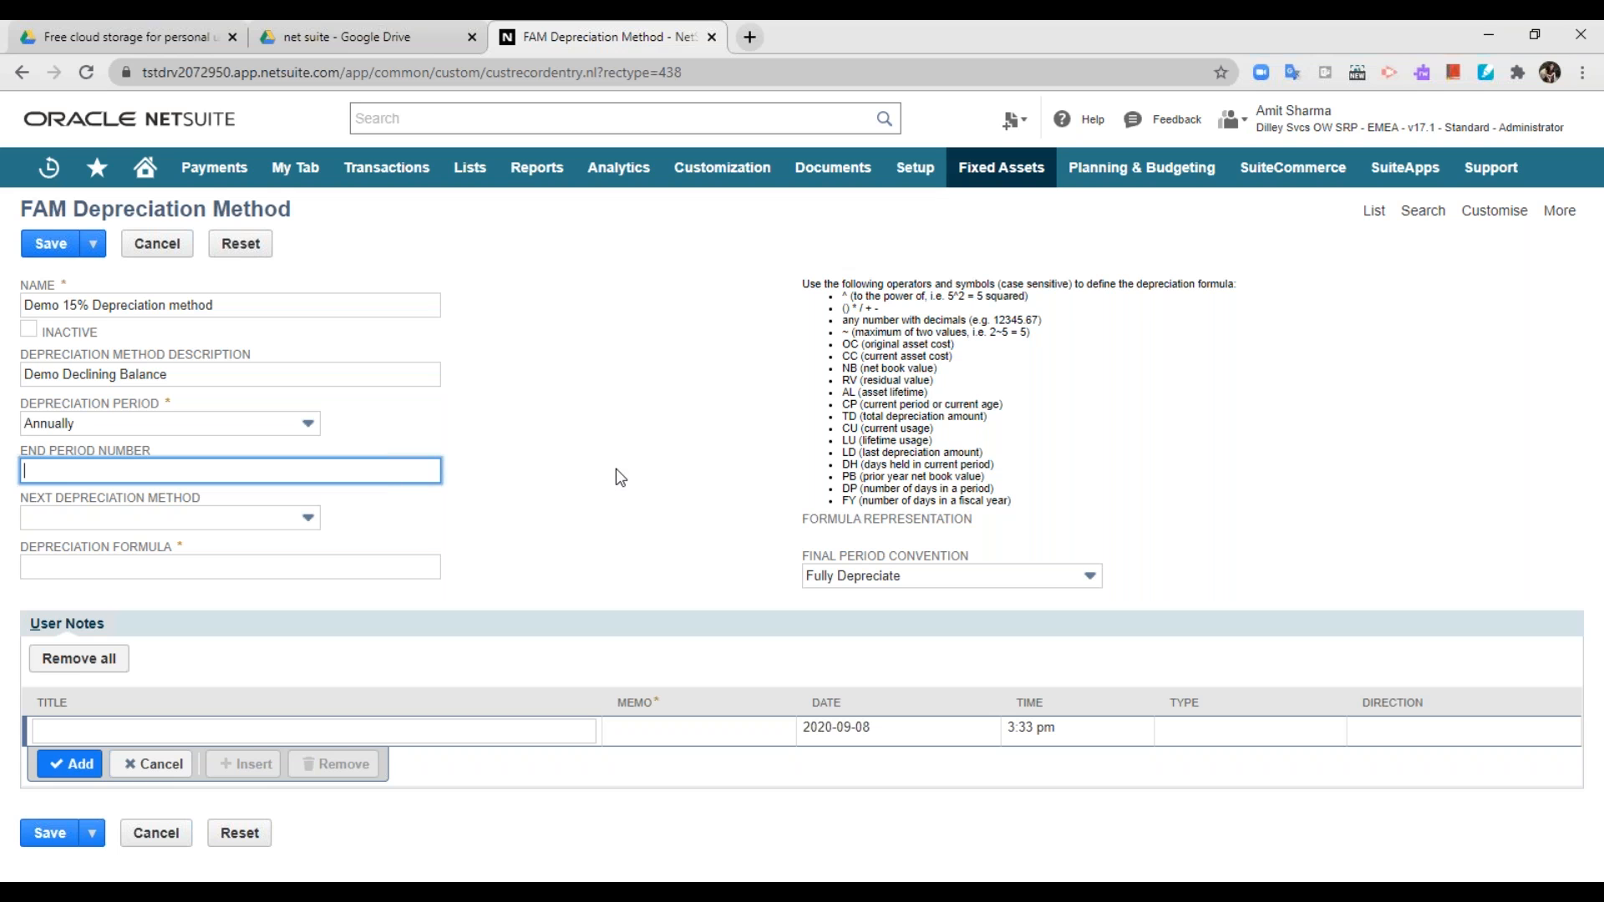
{"action": "type", "text": "1"}
{"action": "left_click", "coordinate": [669, 470]}
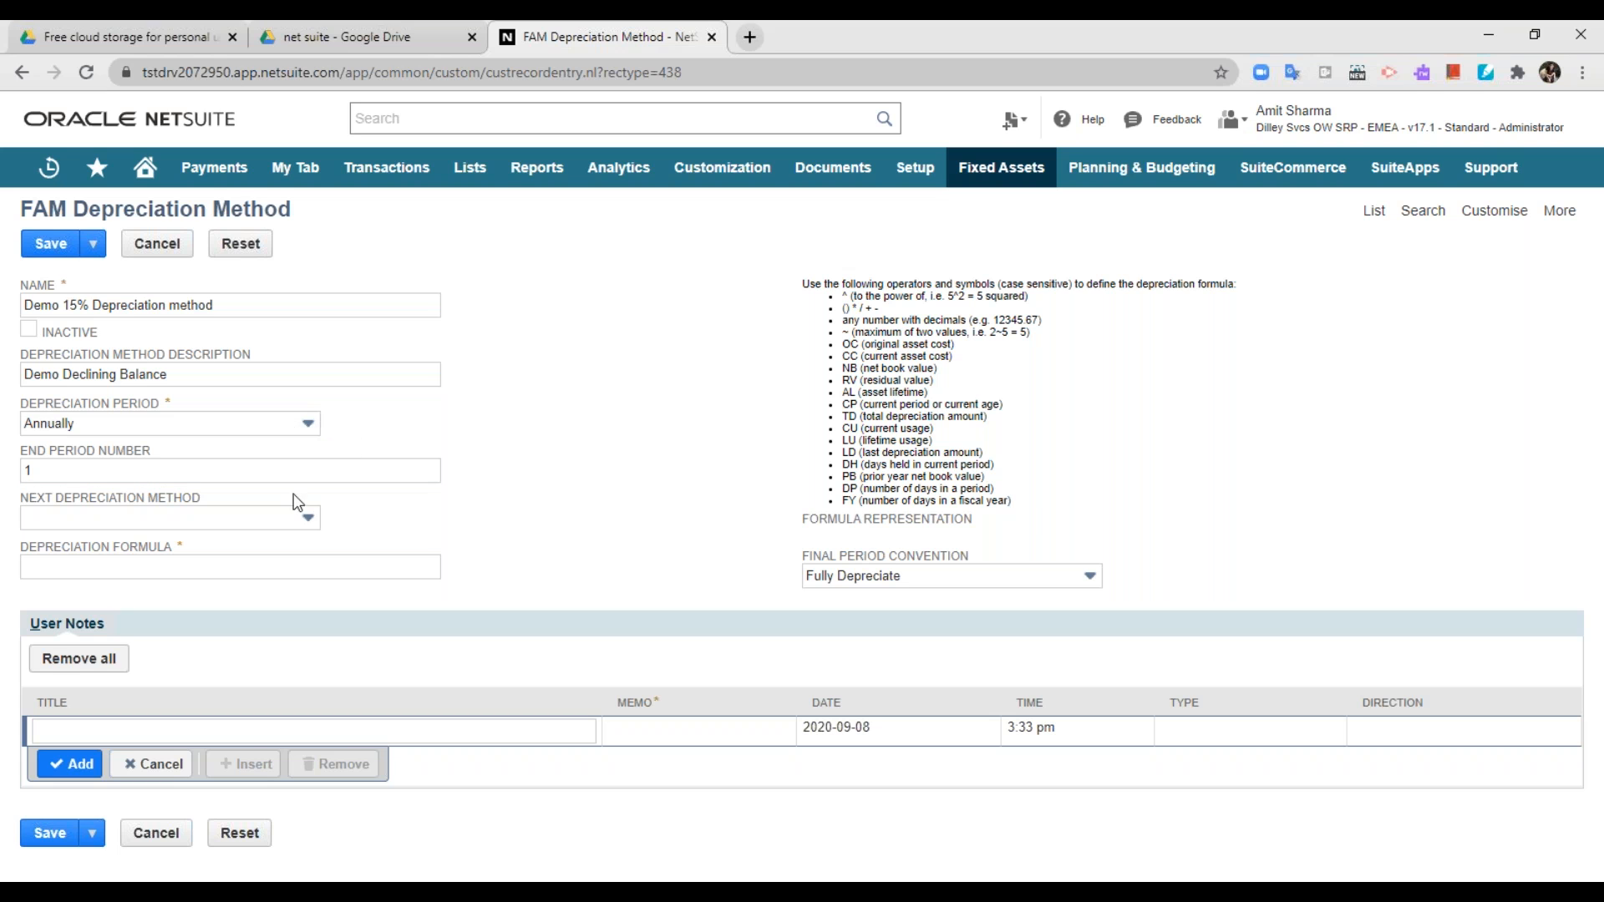
{"action": "left_click", "coordinate": [248, 519]}
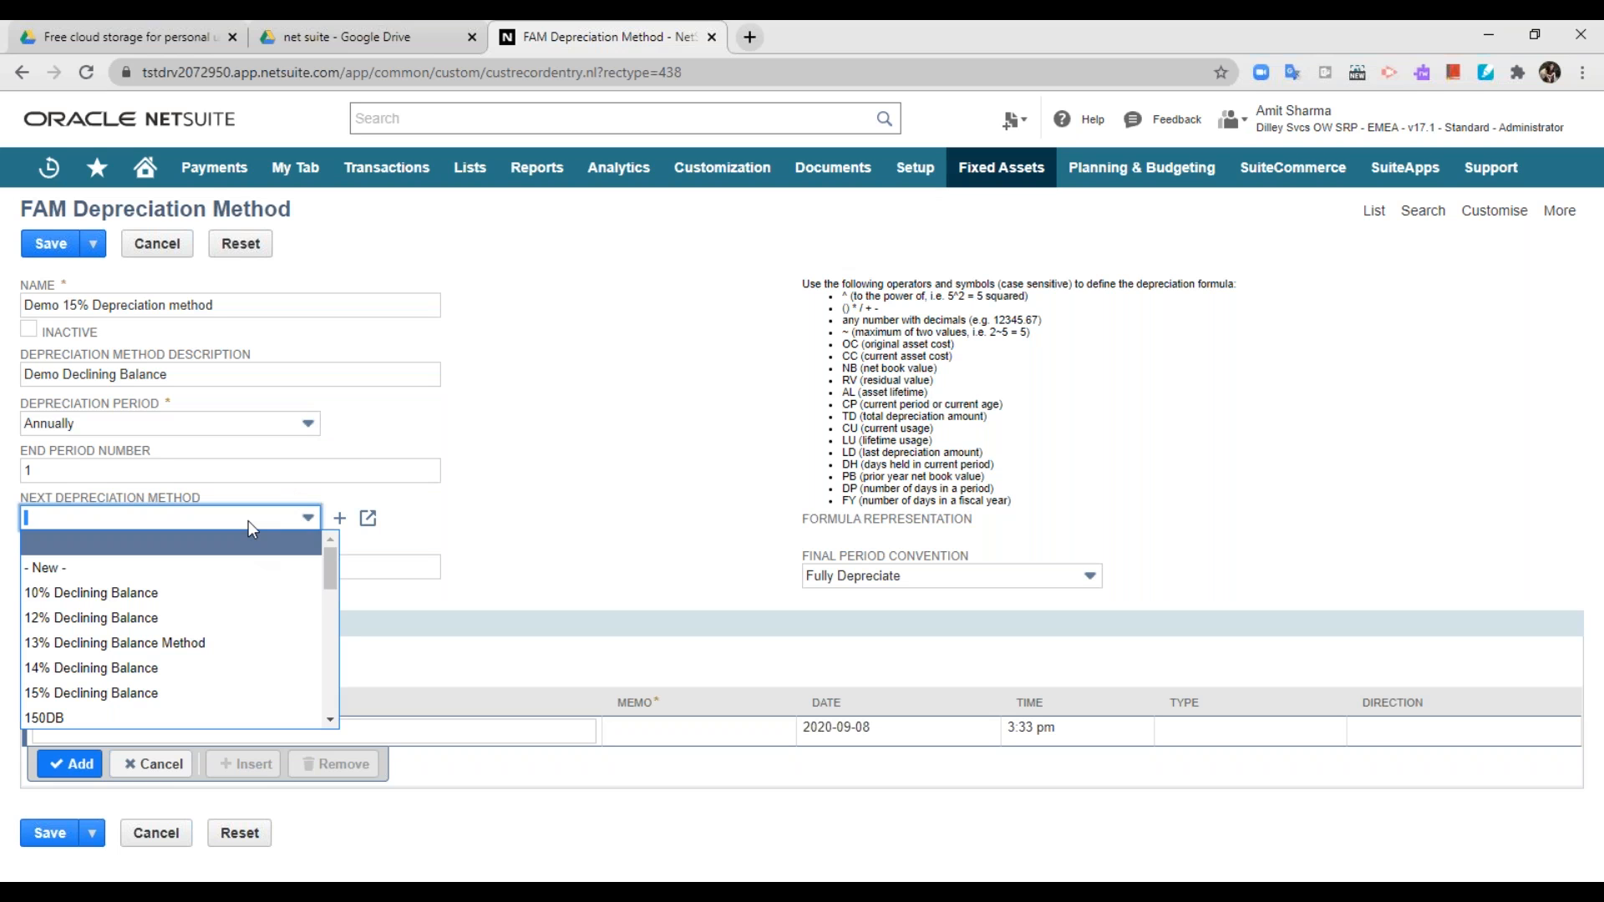
{"action": "left_click", "coordinate": [198, 594]}
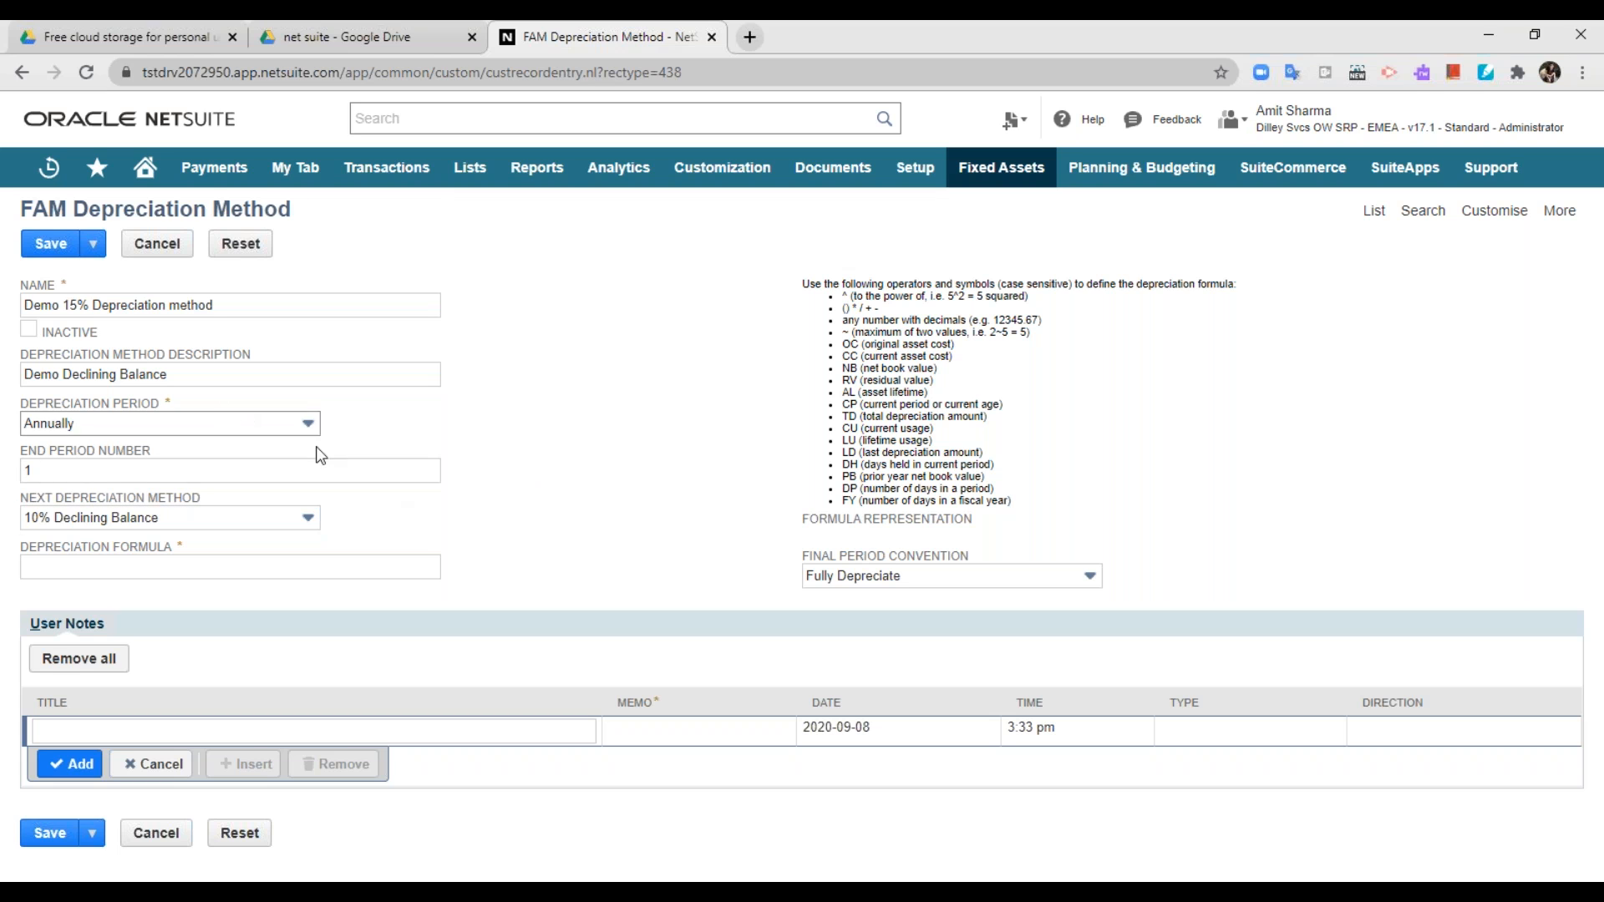
Try a Monthly depreciation period with 12 as the end period number
{"action": "left_click", "coordinate": [284, 424]}
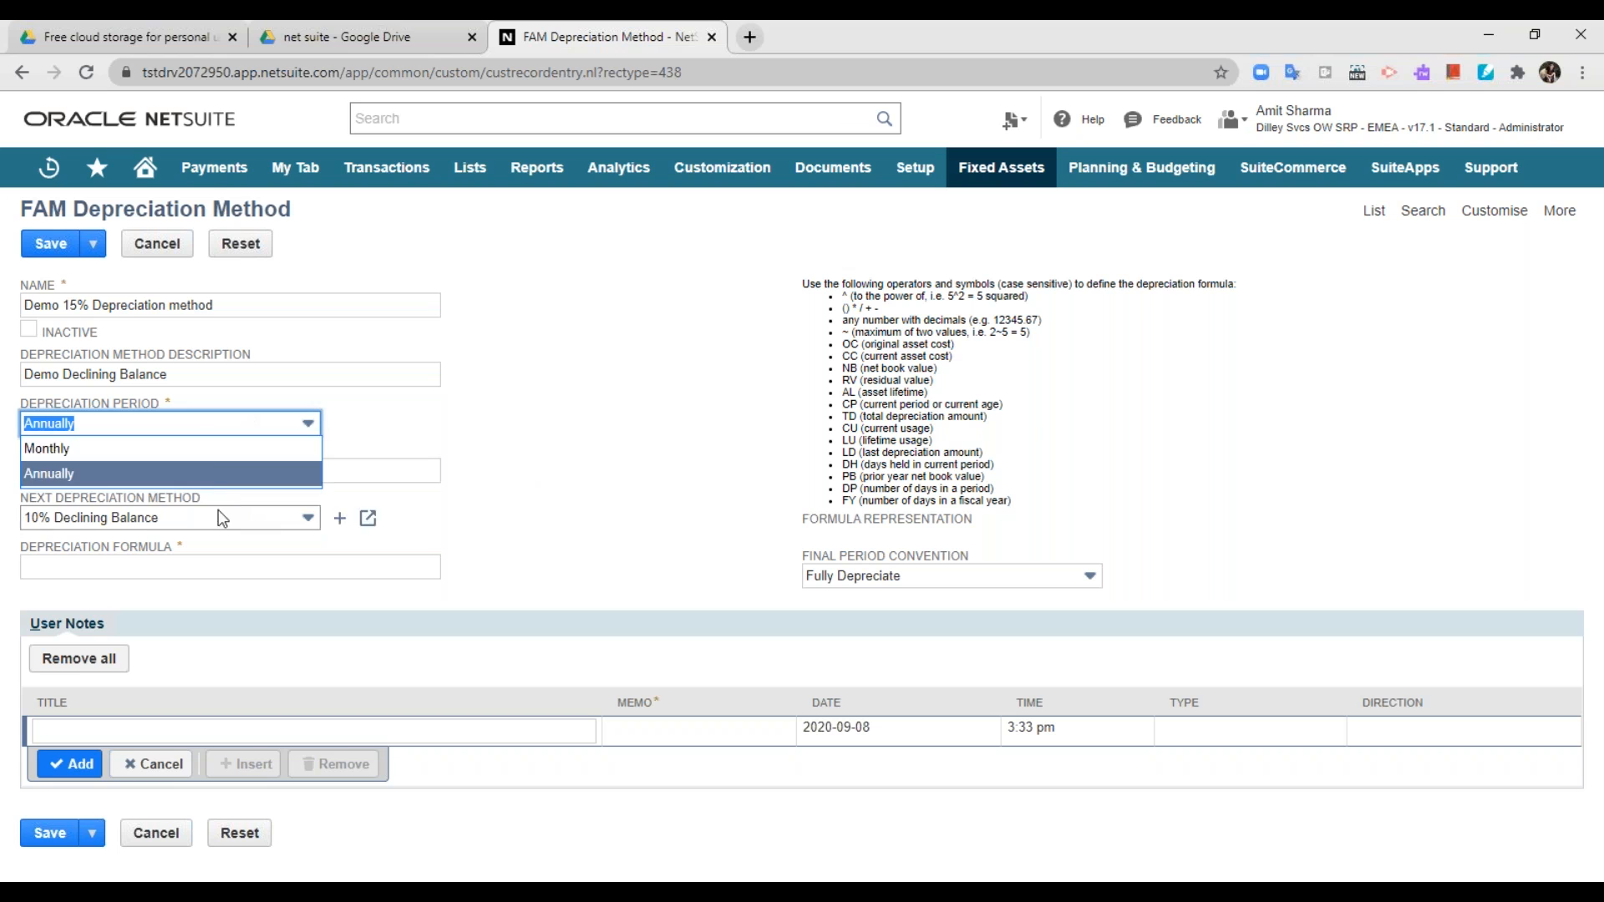
{"action": "left_click", "coordinate": [203, 451]}
{"action": "left_click", "coordinate": [198, 468]}
{"action": "type", "text": "1"}
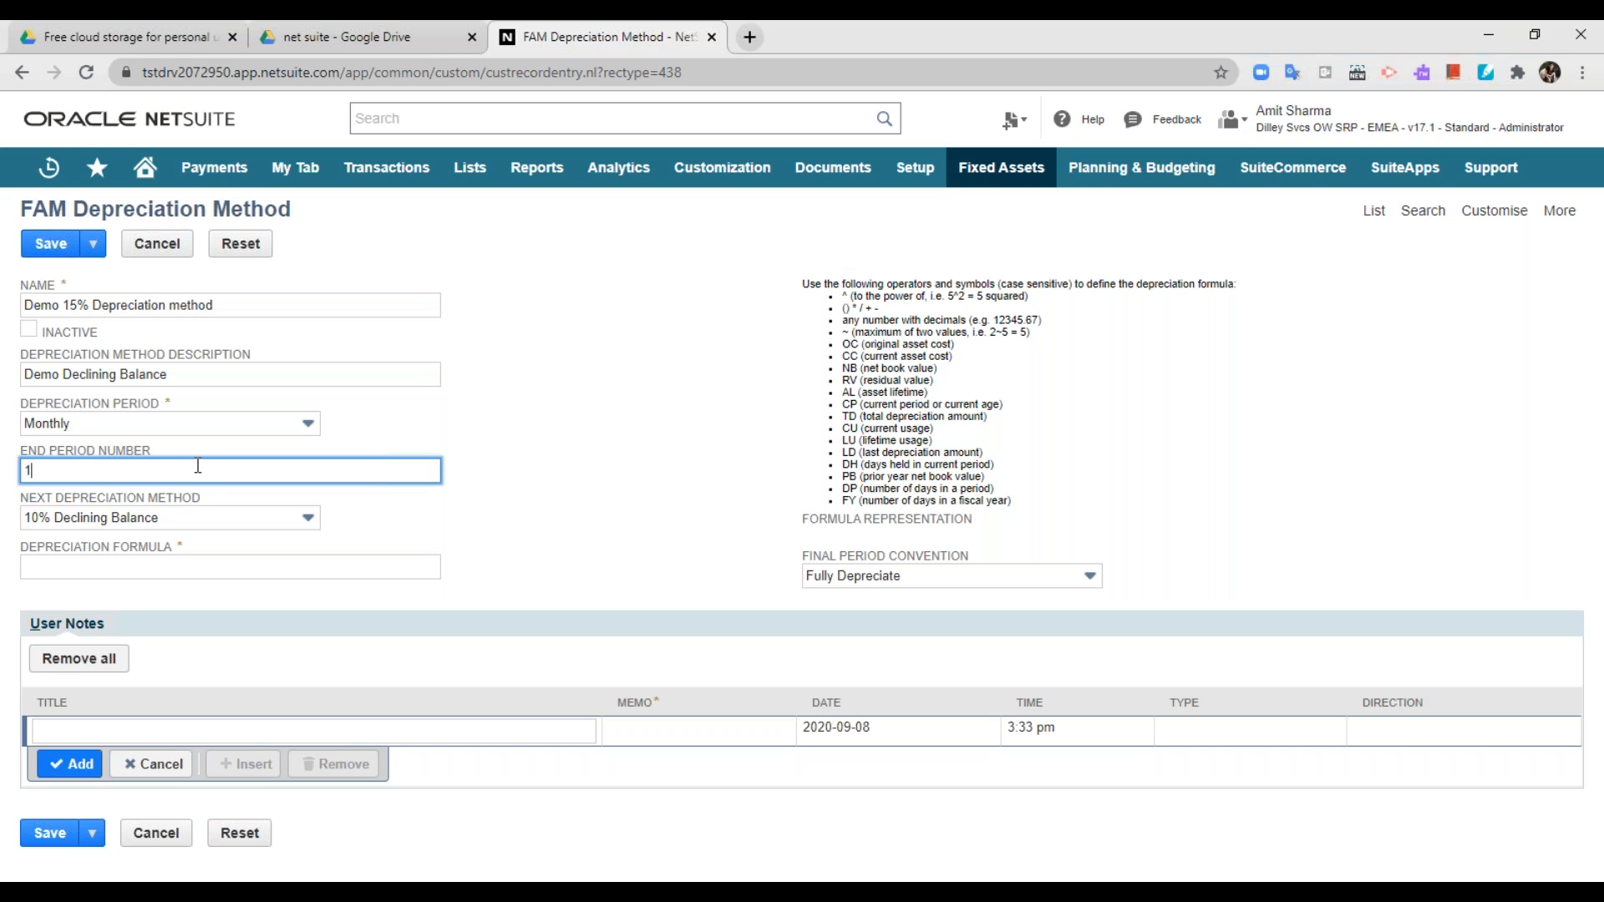
{"action": "type", "text": "2"}
{"action": "left_click", "coordinate": [495, 415]}
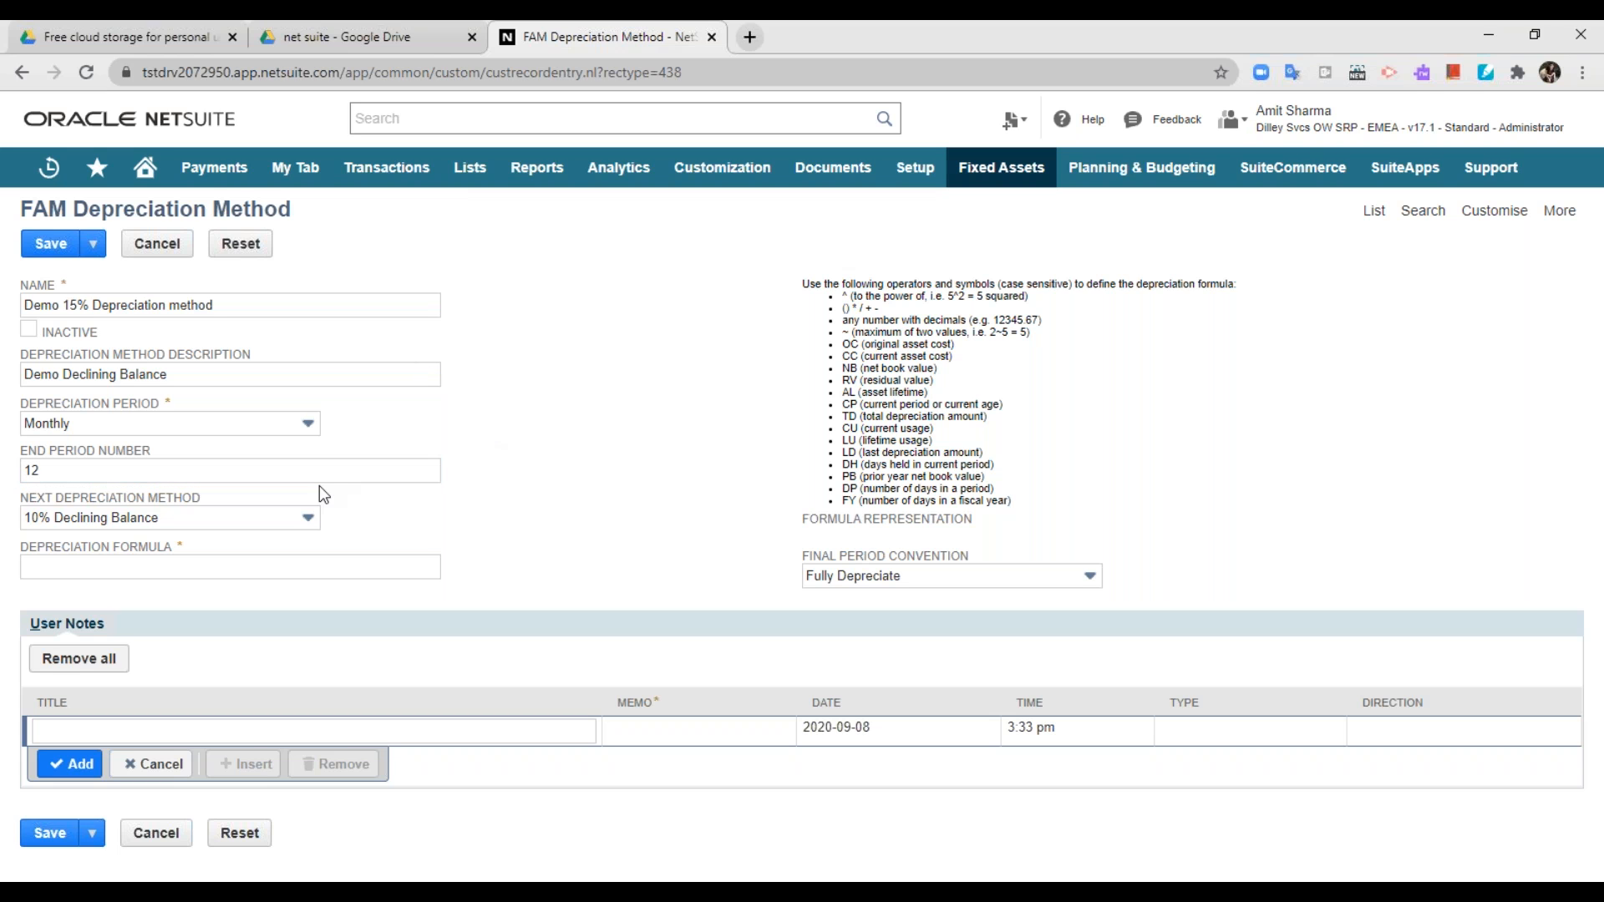
Restore the depreciation period to Annually and the end period number to 1
{"action": "mouse_move", "coordinate": [307, 522]}
{"action": "left_click", "coordinate": [239, 437]}
{"action": "left_click", "coordinate": [186, 470]}
{"action": "left_click", "coordinate": [162, 483]}
{"action": "key", "text": "BackSpace"}
{"action": "left_click", "coordinate": [505, 443]}
Enter (NB-RV)*(0.15/AL) as the depreciation formula
{"action": "left_click", "coordinate": [379, 568]}
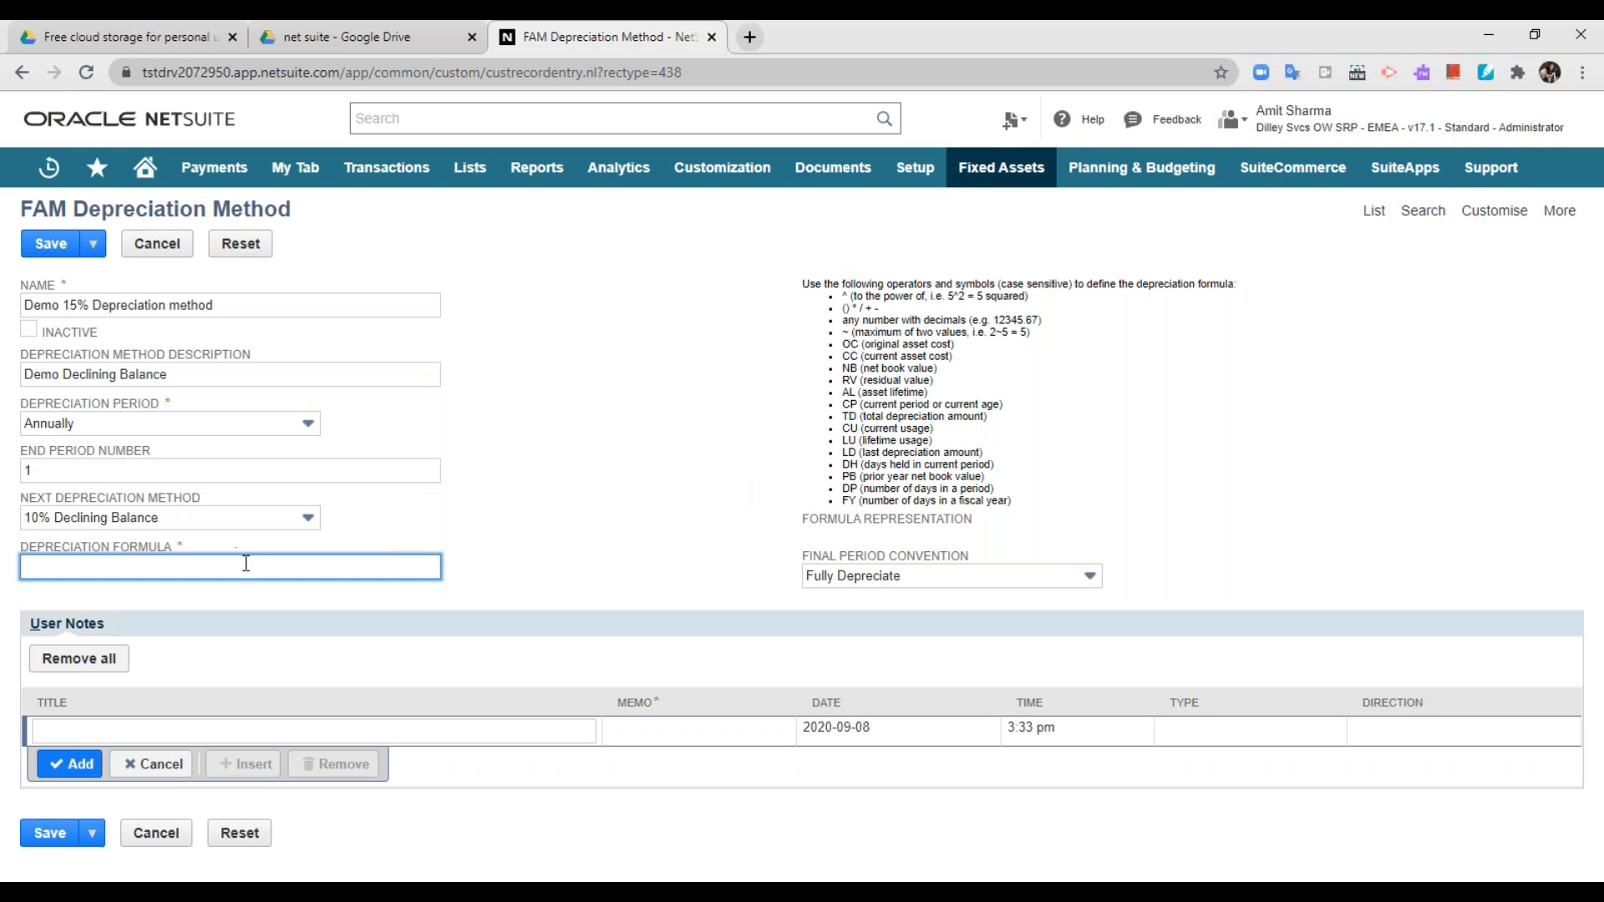
{"action": "type", "text": "("}
{"action": "type", "text": "NB-RV)*("}
{"action": "type", "text": "0.15/AL)"}
{"action": "left_click", "coordinate": [568, 543]}
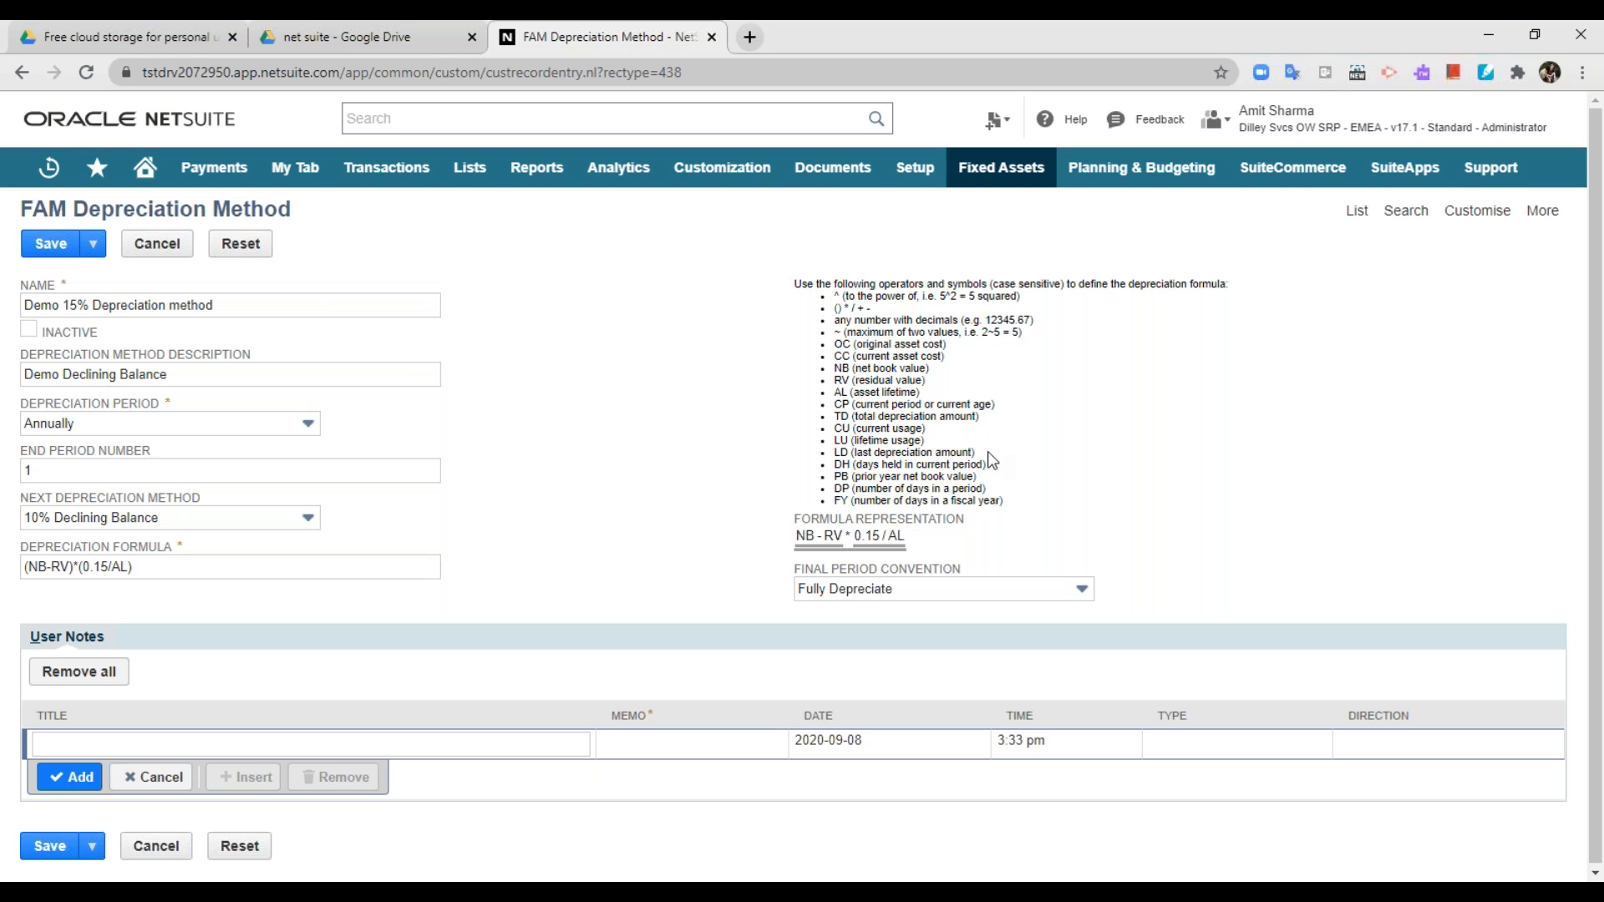
Review the final period convention choices and try Retain Balance
{"action": "left_click", "coordinate": [892, 593]}
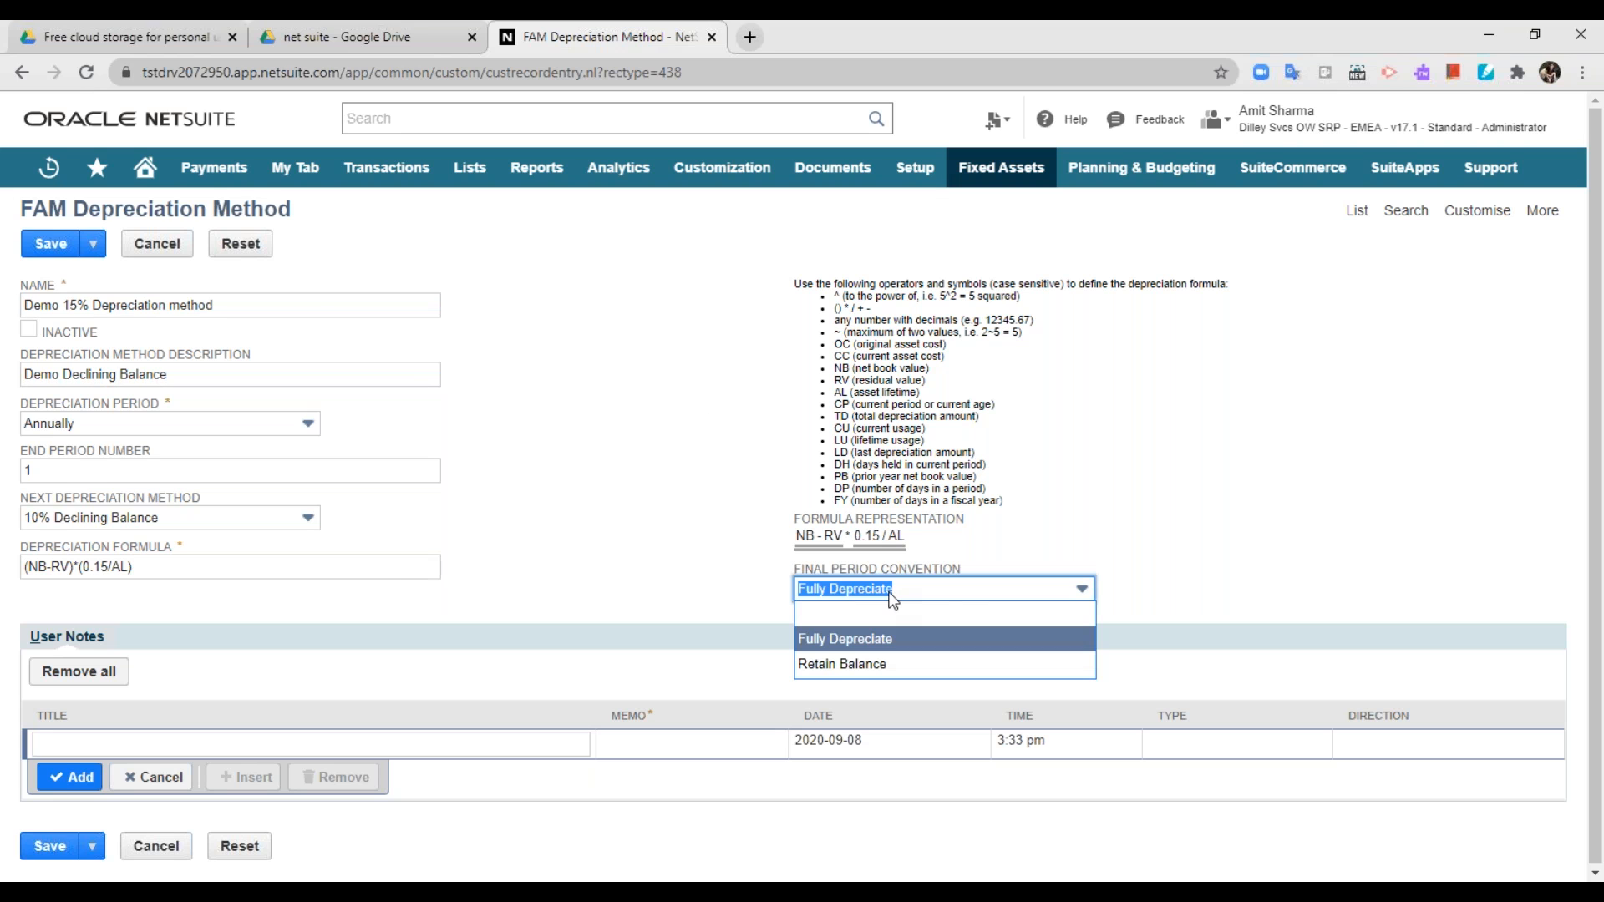
{"action": "left_click", "coordinate": [892, 595]}
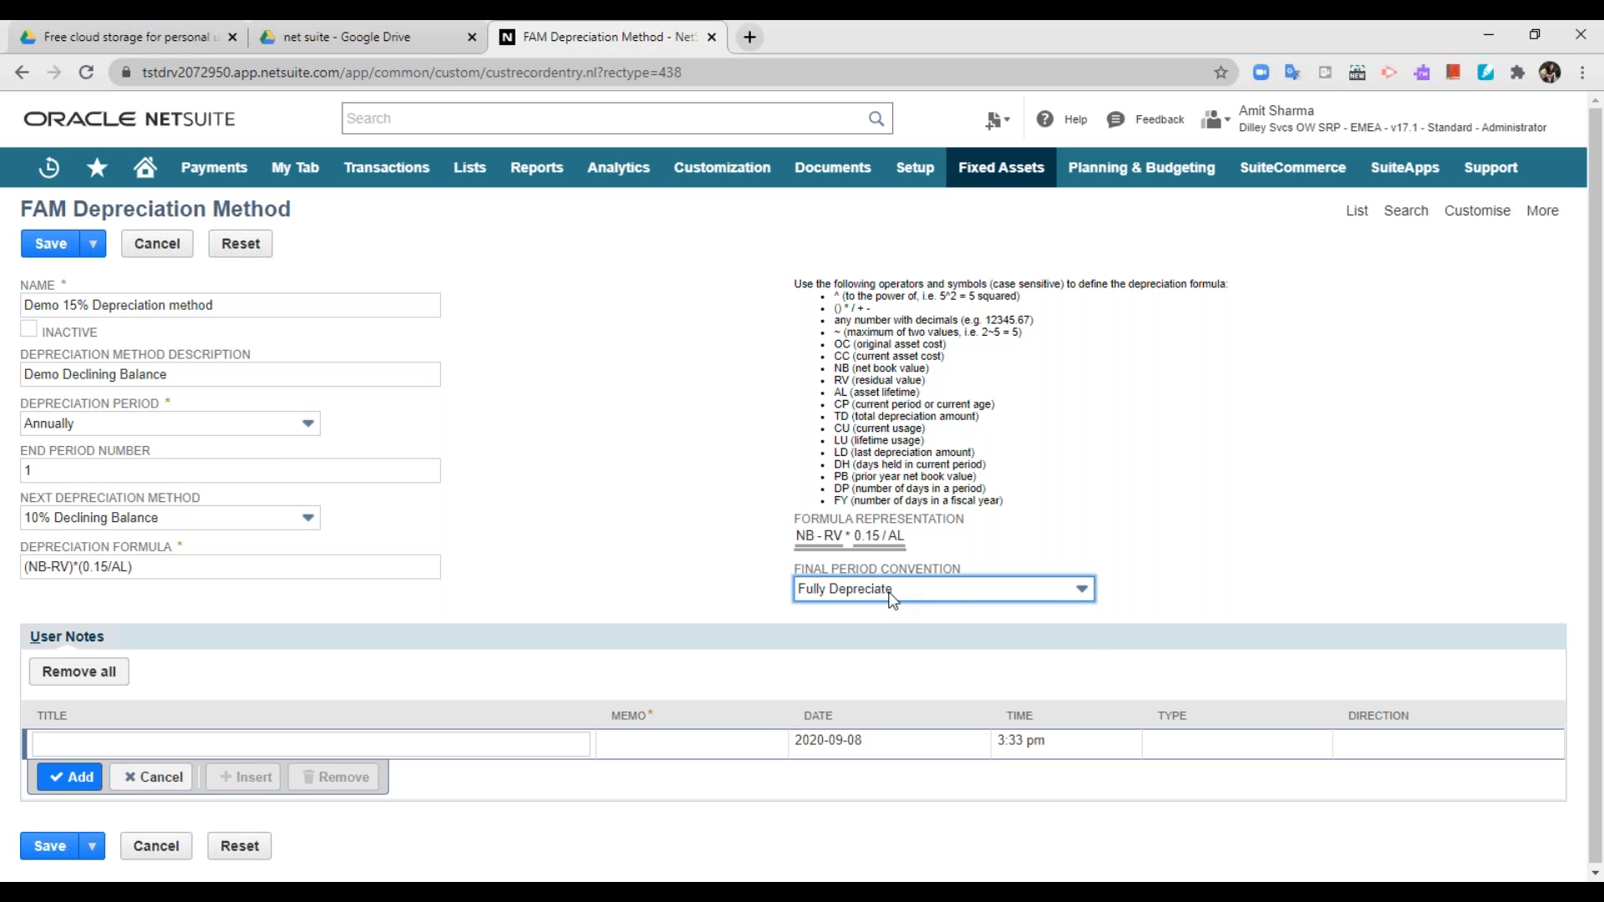
{"action": "left_click", "coordinate": [893, 595]}
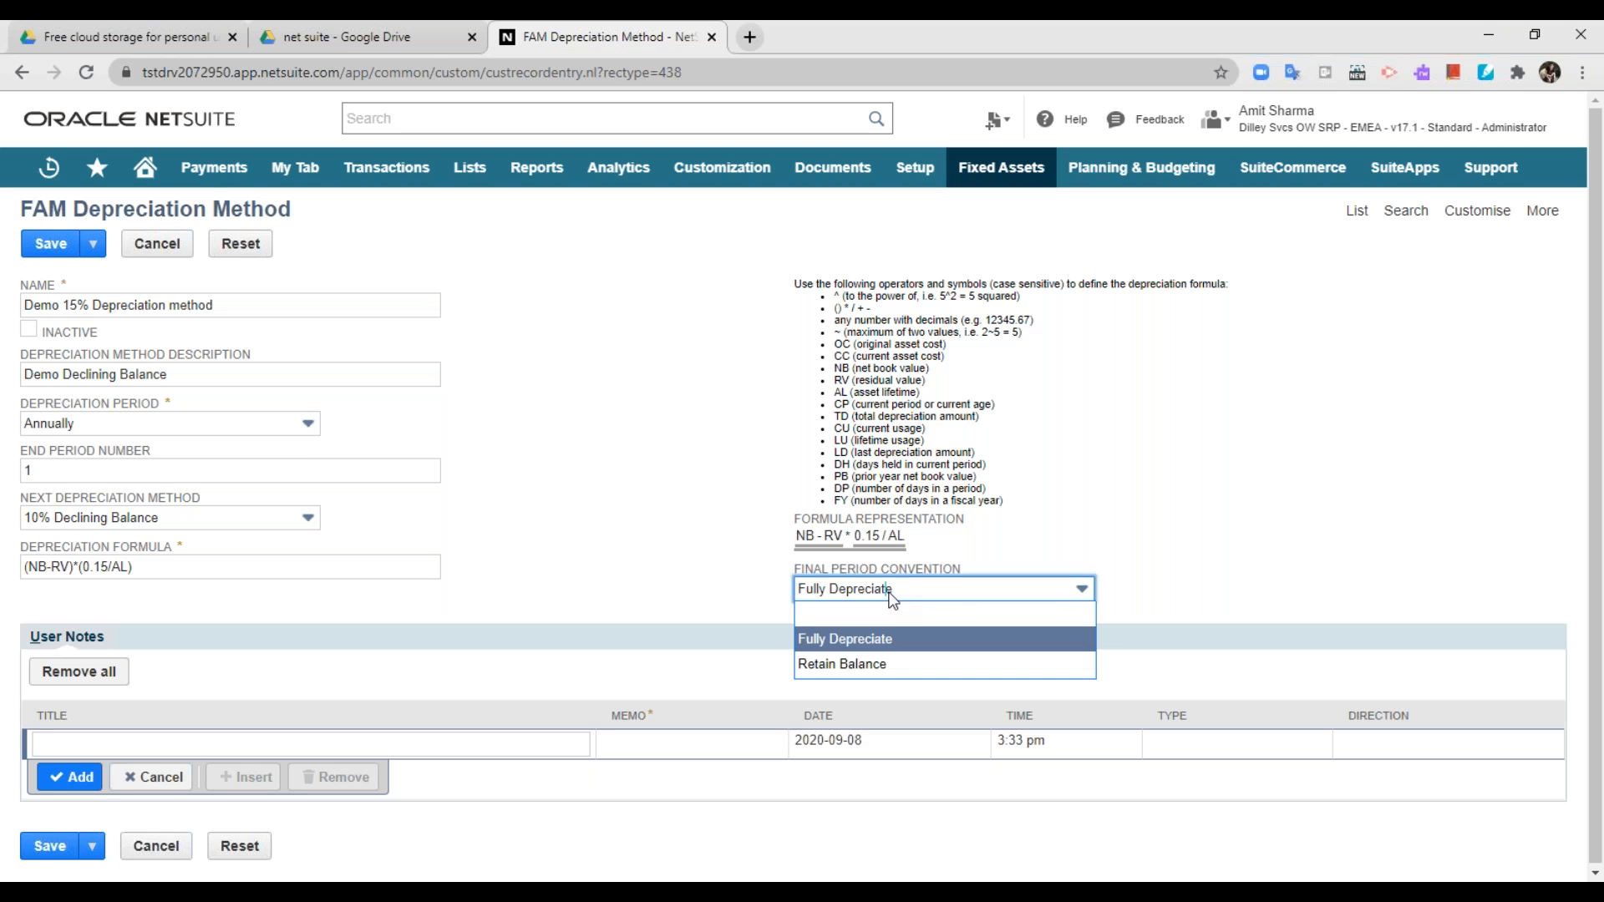
{"action": "left_click", "coordinate": [858, 669]}
{"action": "left_click", "coordinate": [1189, 531]}
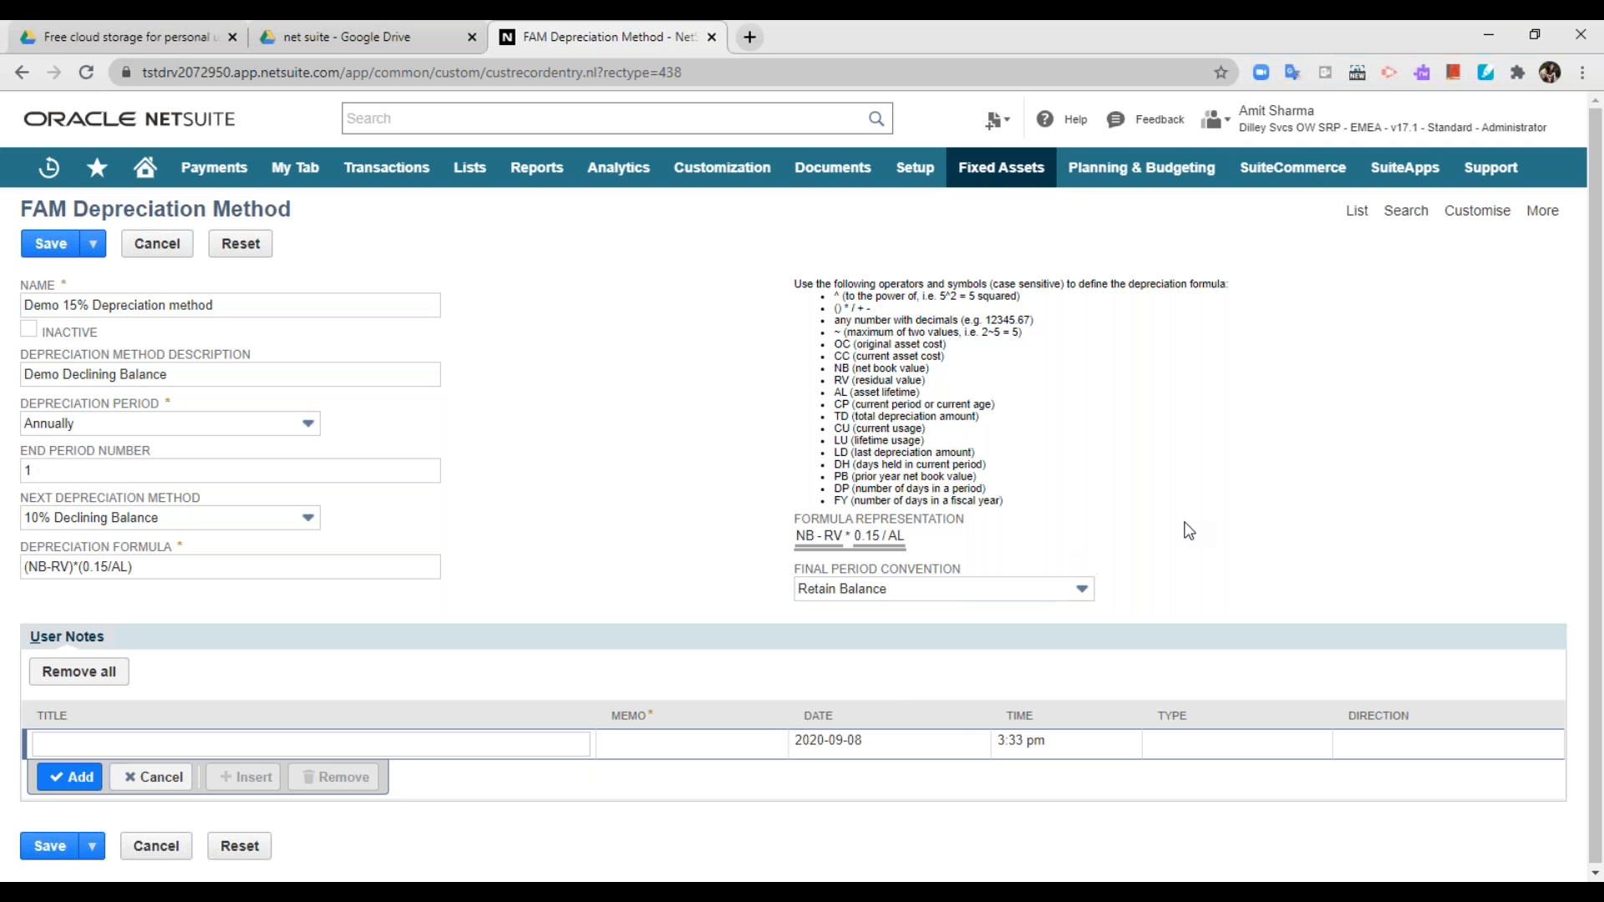
Restore the final period convention to Fully Depreciate
{"action": "left_click", "coordinate": [972, 595]}
{"action": "left_click", "coordinate": [949, 640]}
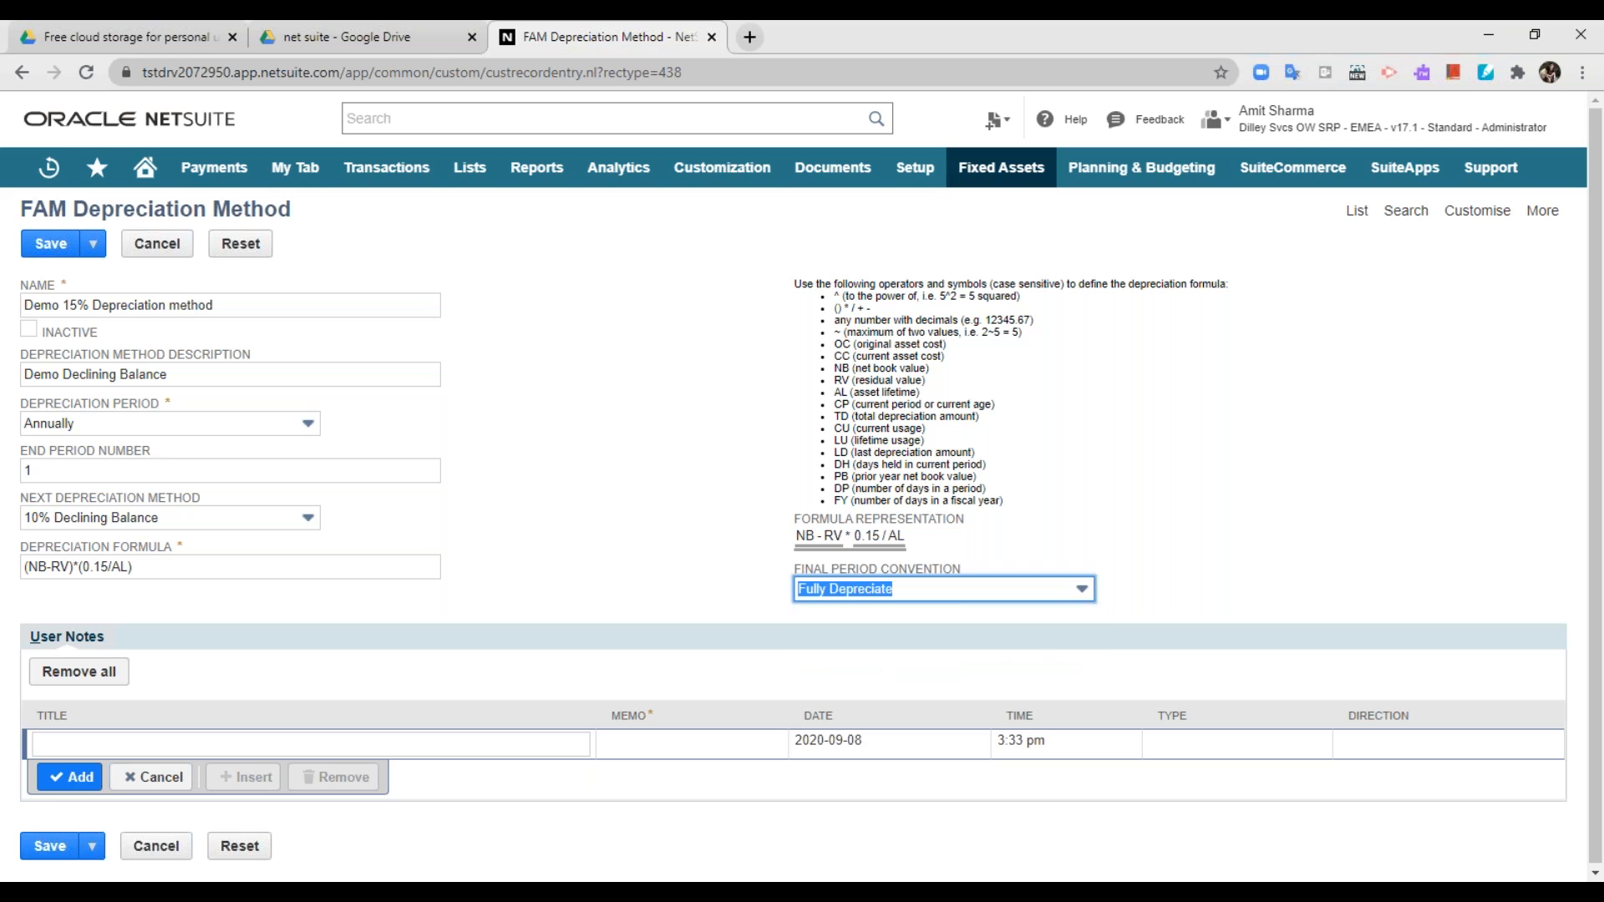
{"action": "left_click", "coordinate": [1108, 555]}
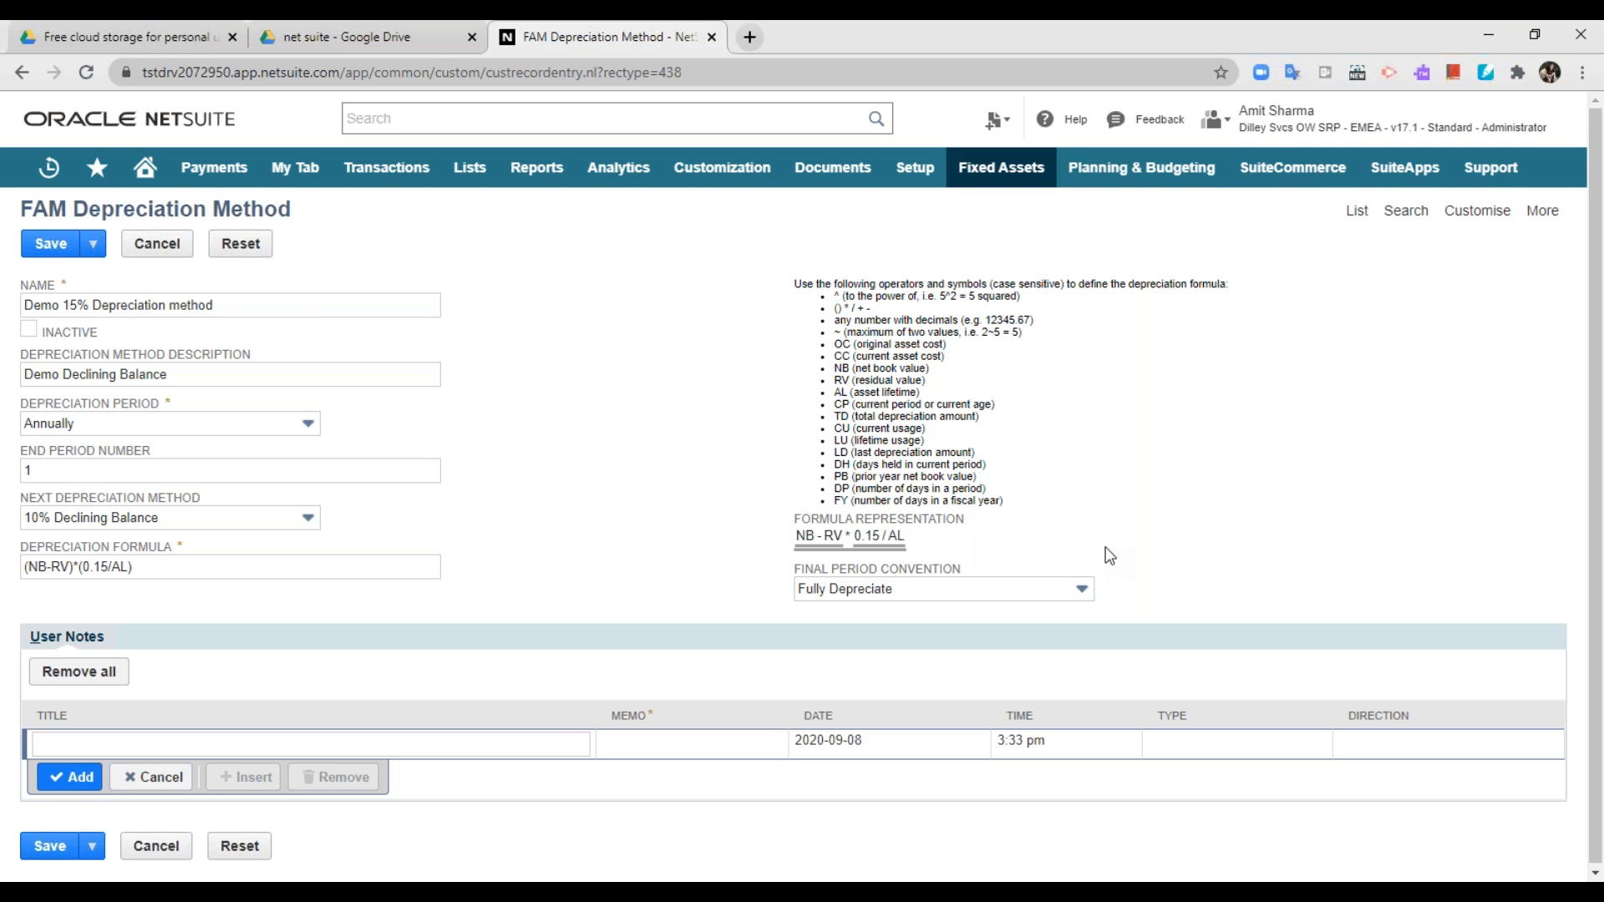
{"action": "left_click", "coordinate": [1029, 596]}
{"action": "left_click", "coordinate": [1029, 595]}
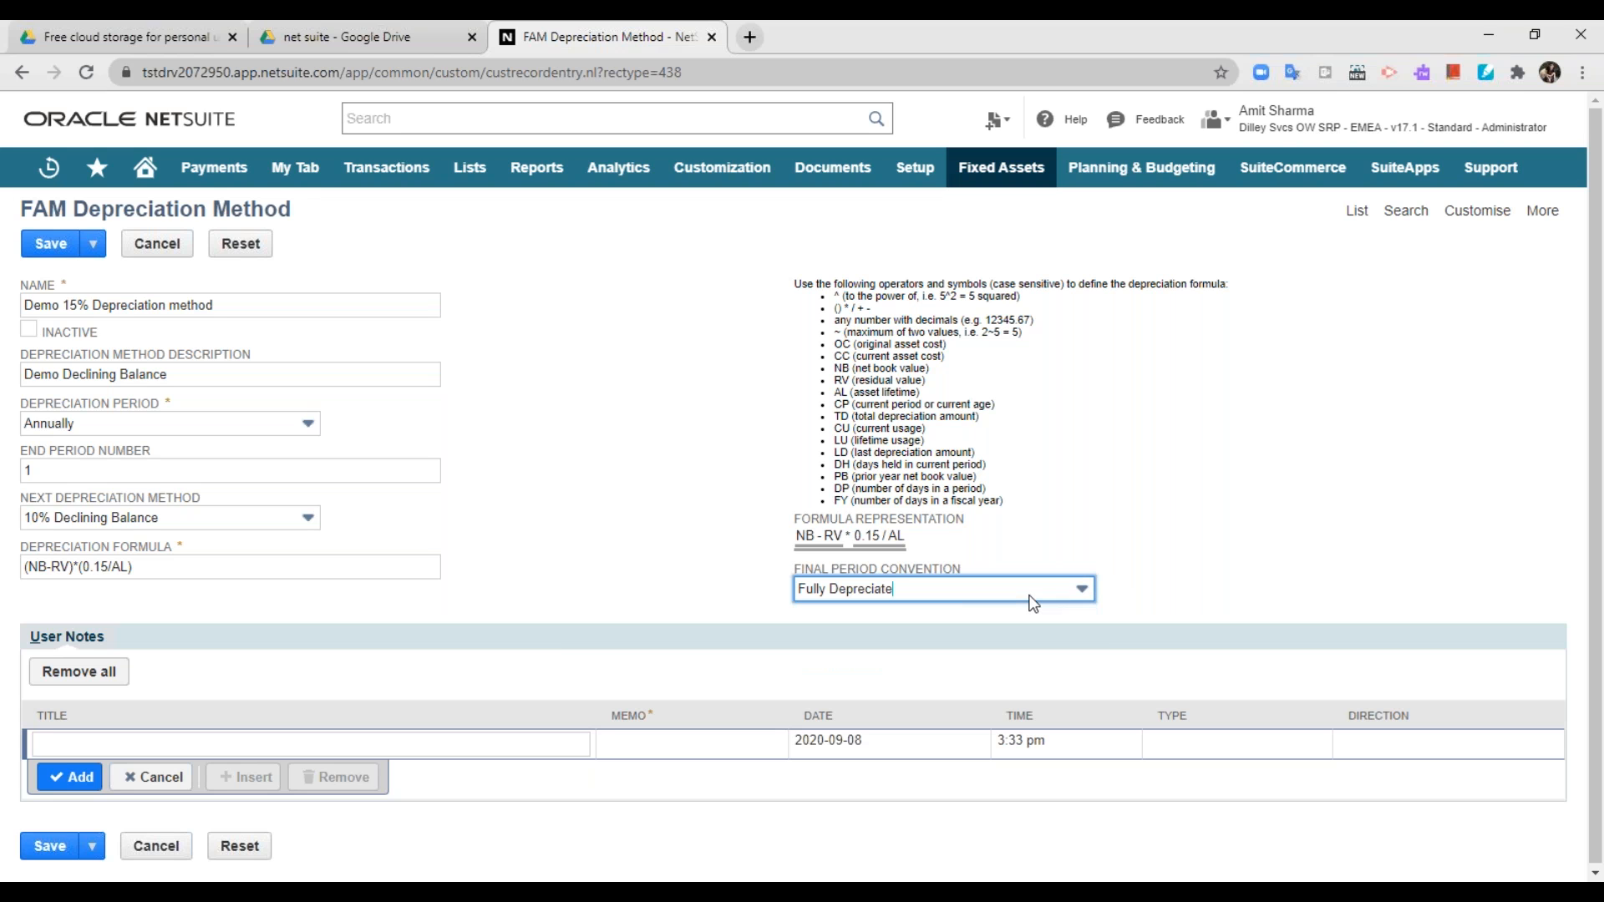
{"action": "left_click", "coordinate": [1219, 535]}
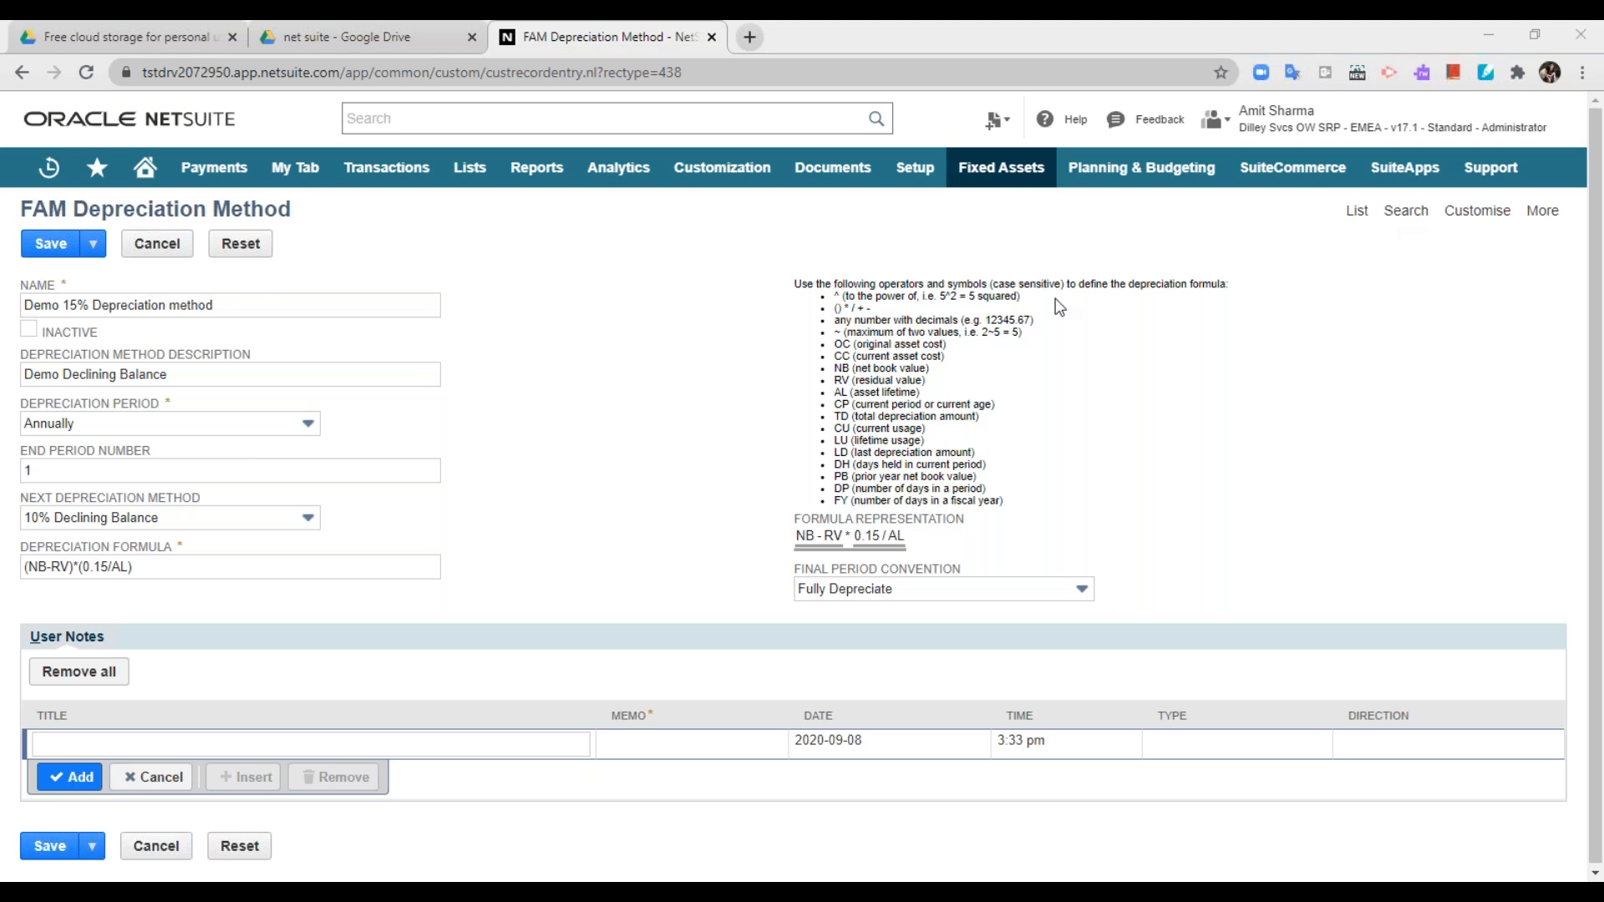
Save the demo depreciation method and leave its form for the FAM Depreciation Method List
{"action": "left_click", "coordinate": [51, 243]}
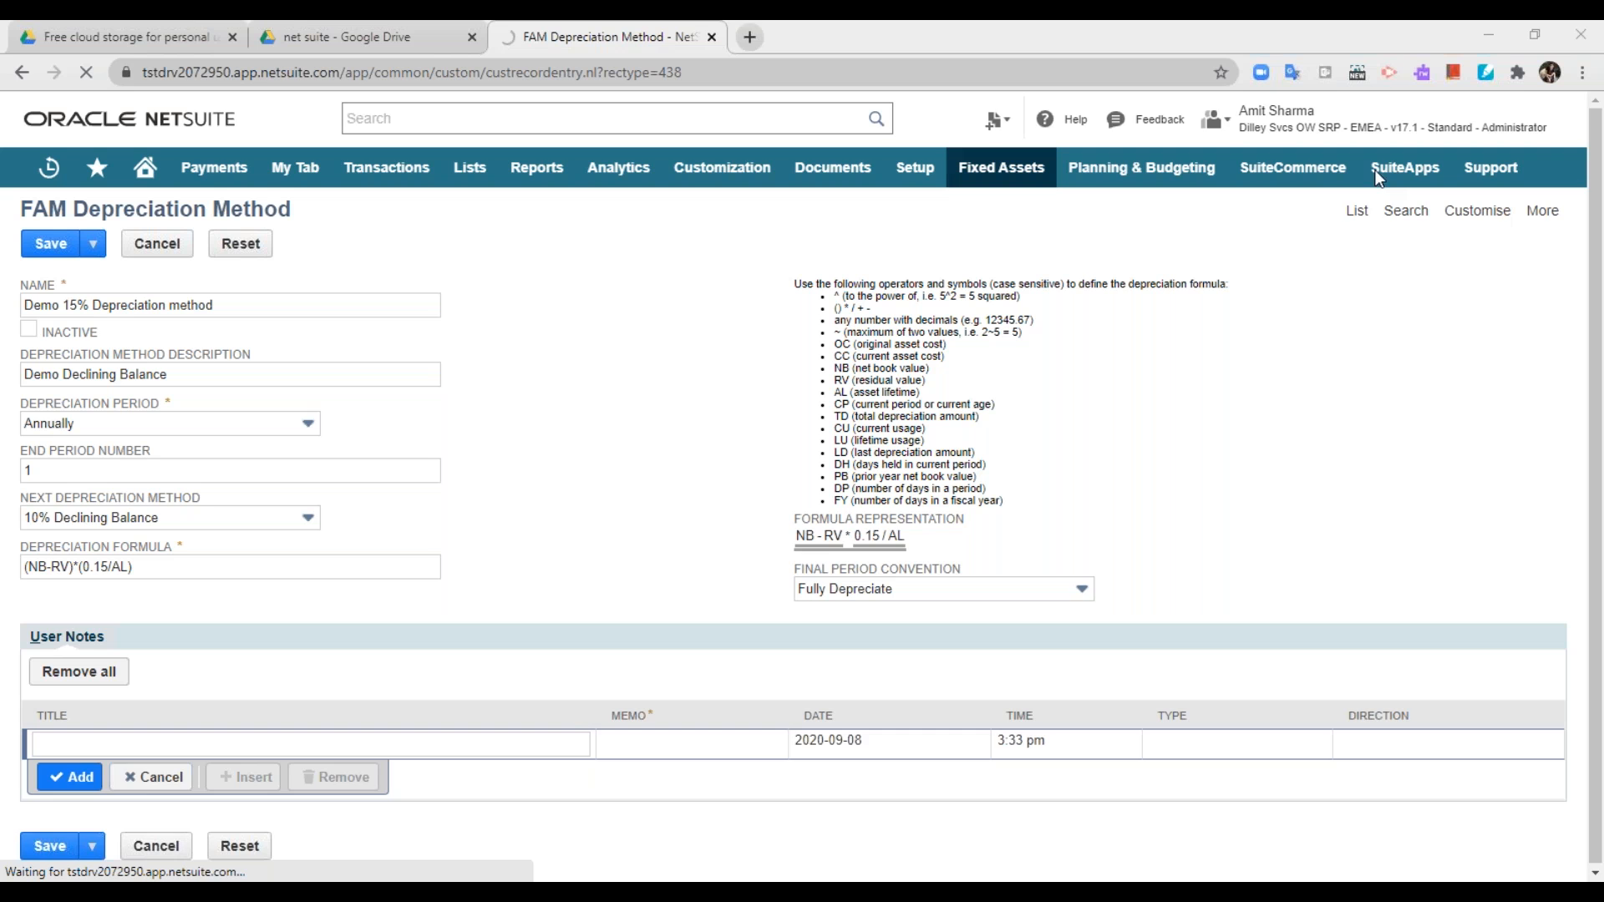
{"action": "left_click", "coordinate": [148, 248]}
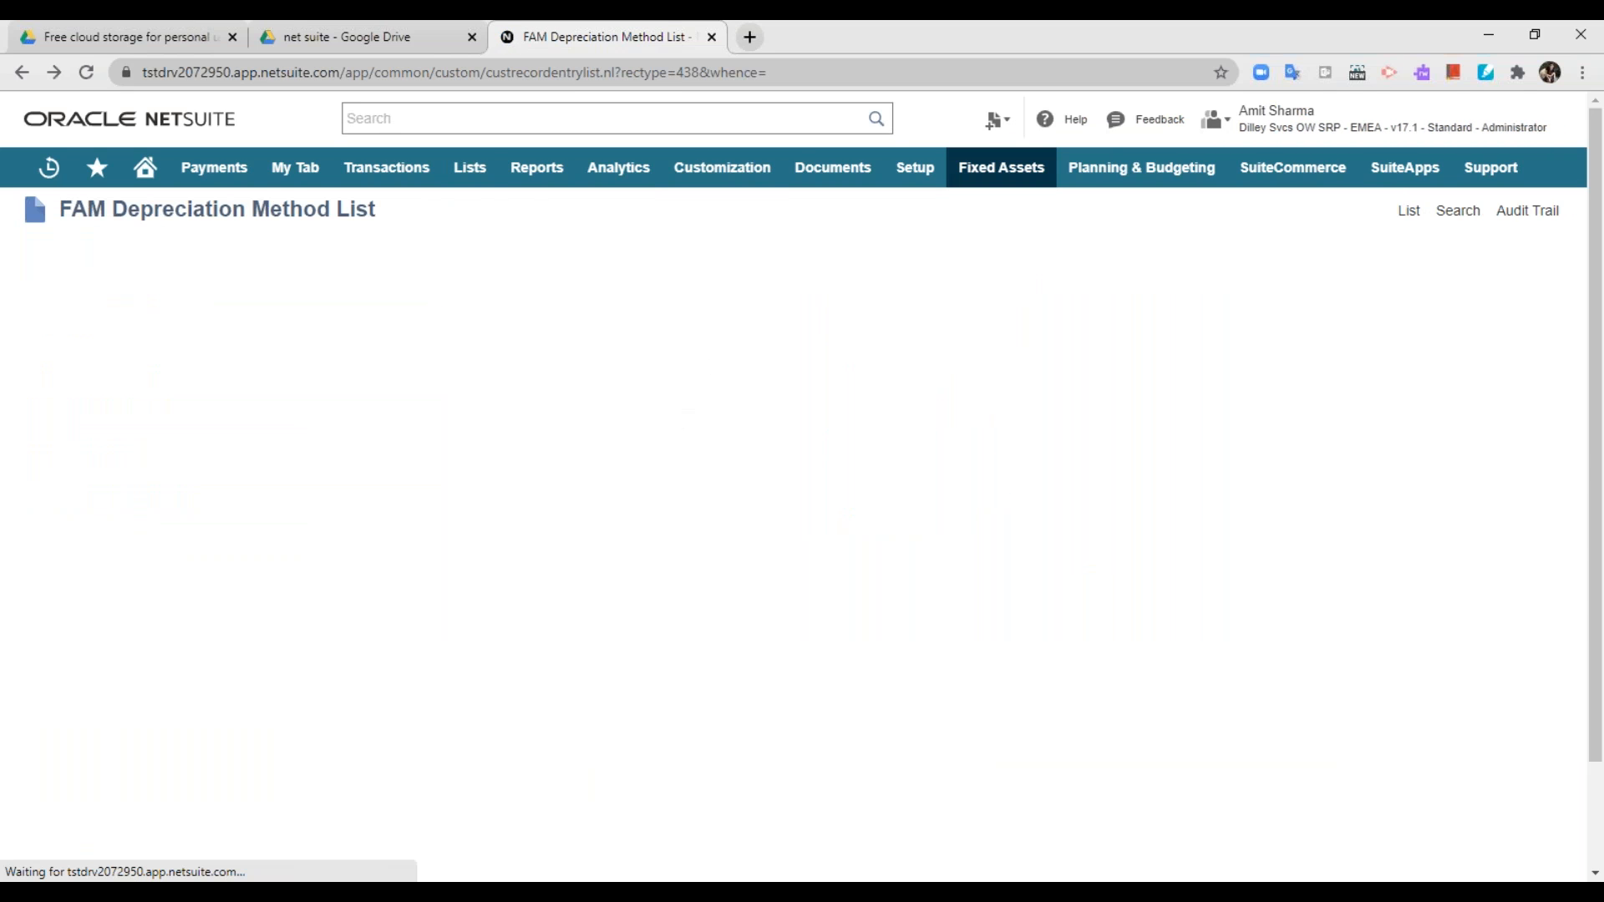
Examine the FAM Depreciation Method List, including the entry for the demo 15% method
{"action": "scroll", "coordinate": [494, 590], "scroll_direction": "down", "scroll_amount": 3}
{"action": "scroll", "coordinate": [495, 601], "scroll_direction": "down", "scroll_amount": 1}
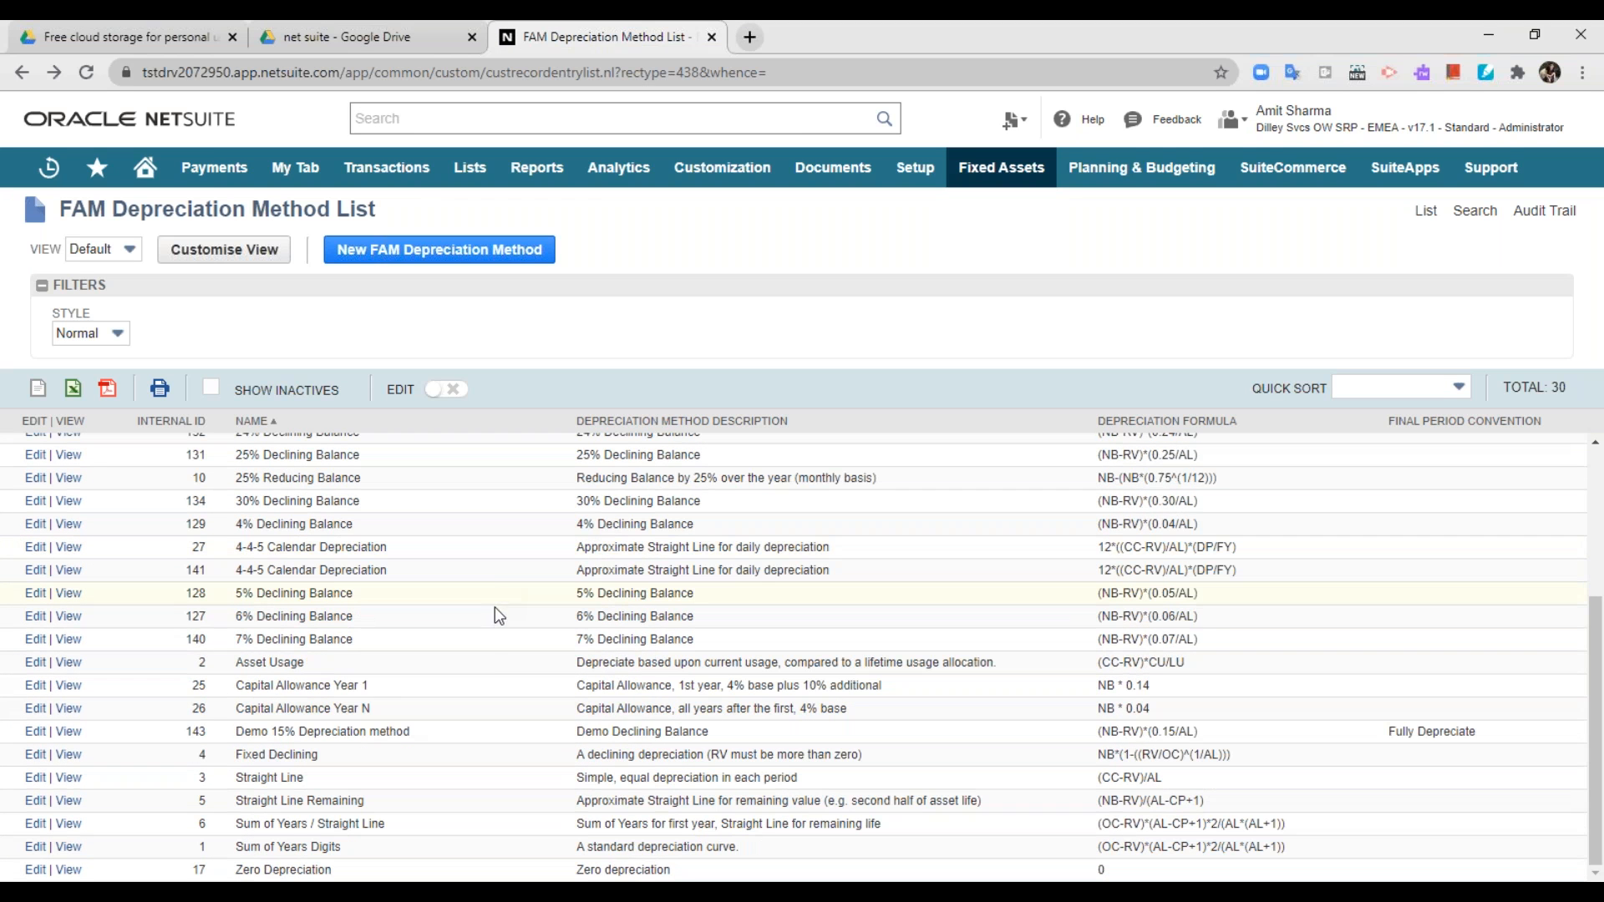
{"action": "scroll", "coordinate": [493, 634], "scroll_direction": "up", "scroll_amount": 4}
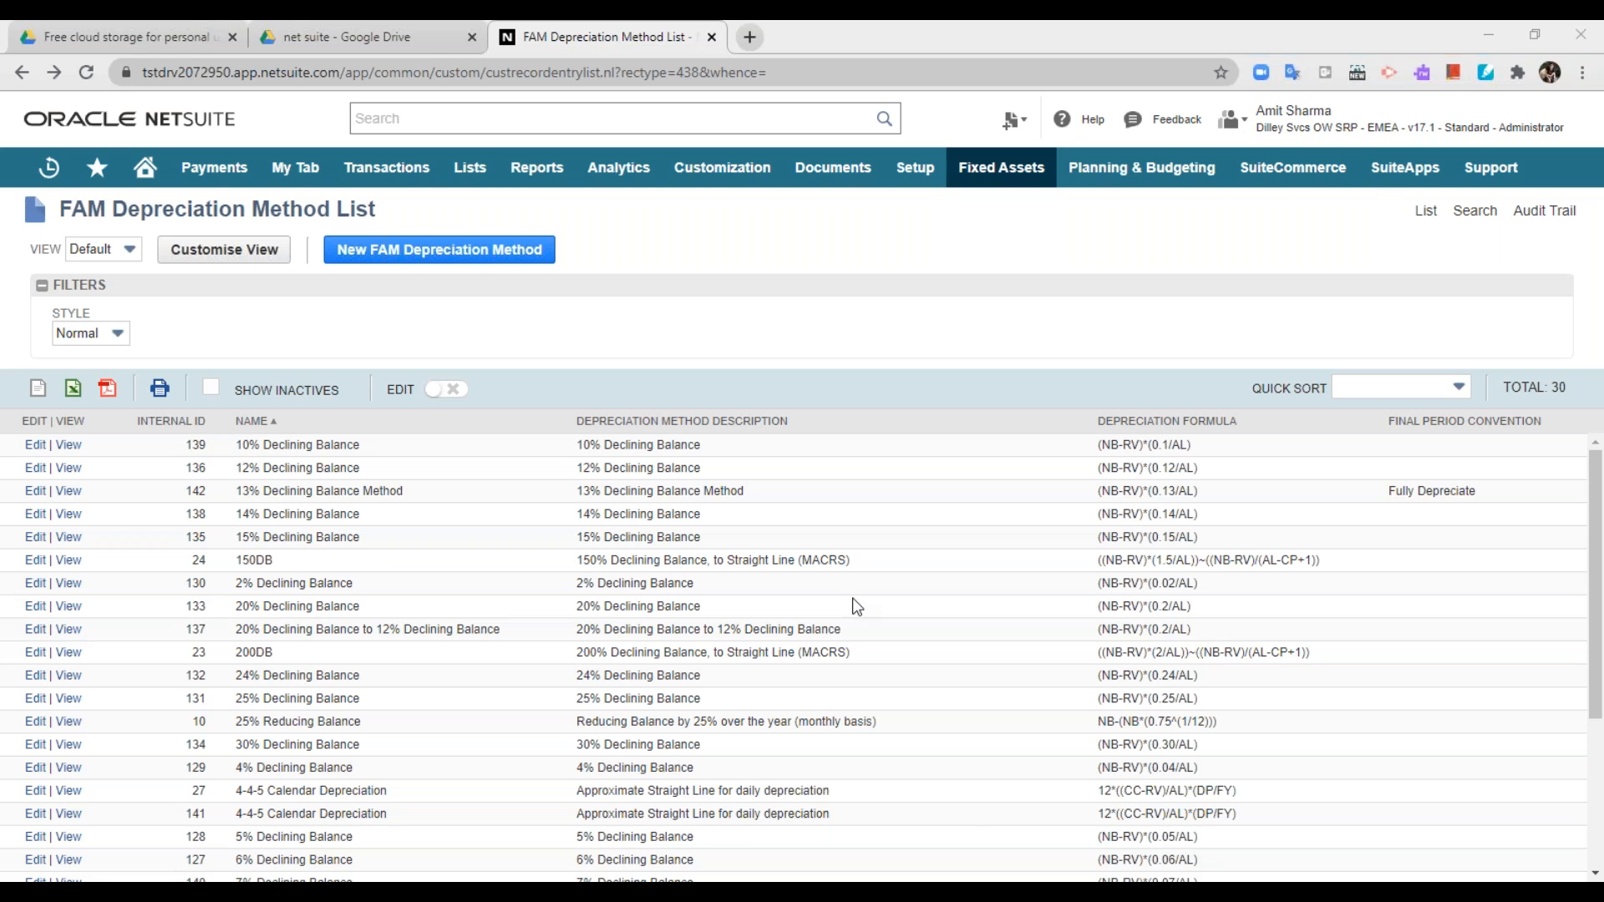
{"action": "scroll", "coordinate": [856, 606], "scroll_direction": "down", "scroll_amount": 3}
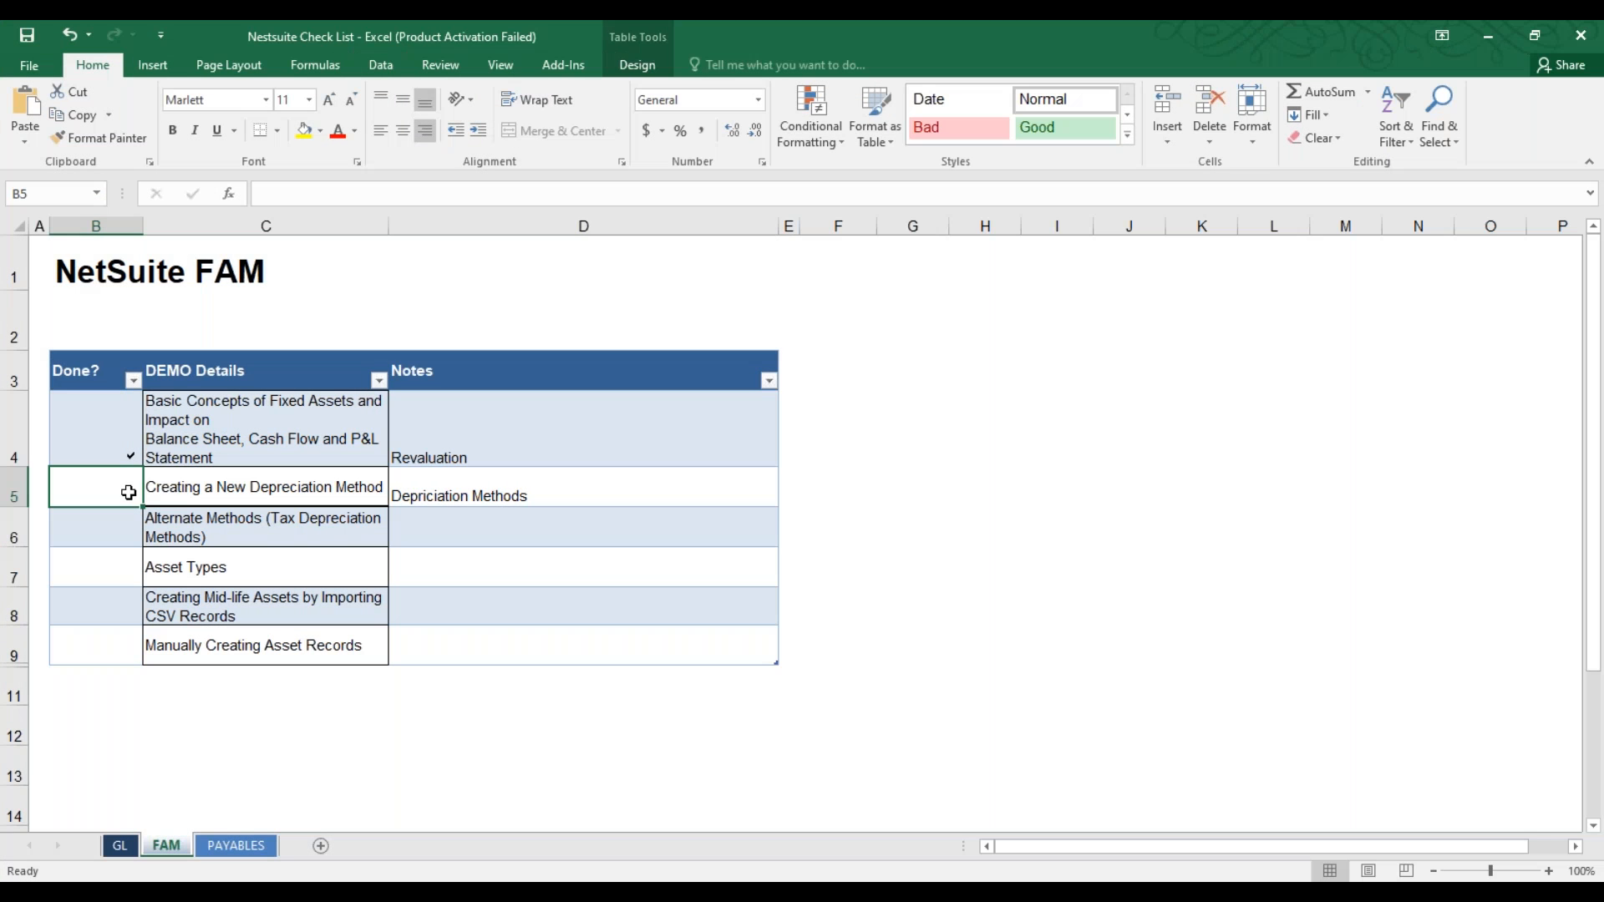
In the Excel NetSuite FAM checklist, tick Creating a New Depreciation Method as done and select the Alternate Methods (Tax Depreciation Methods) entry
{"action": "type", "text": "A"}
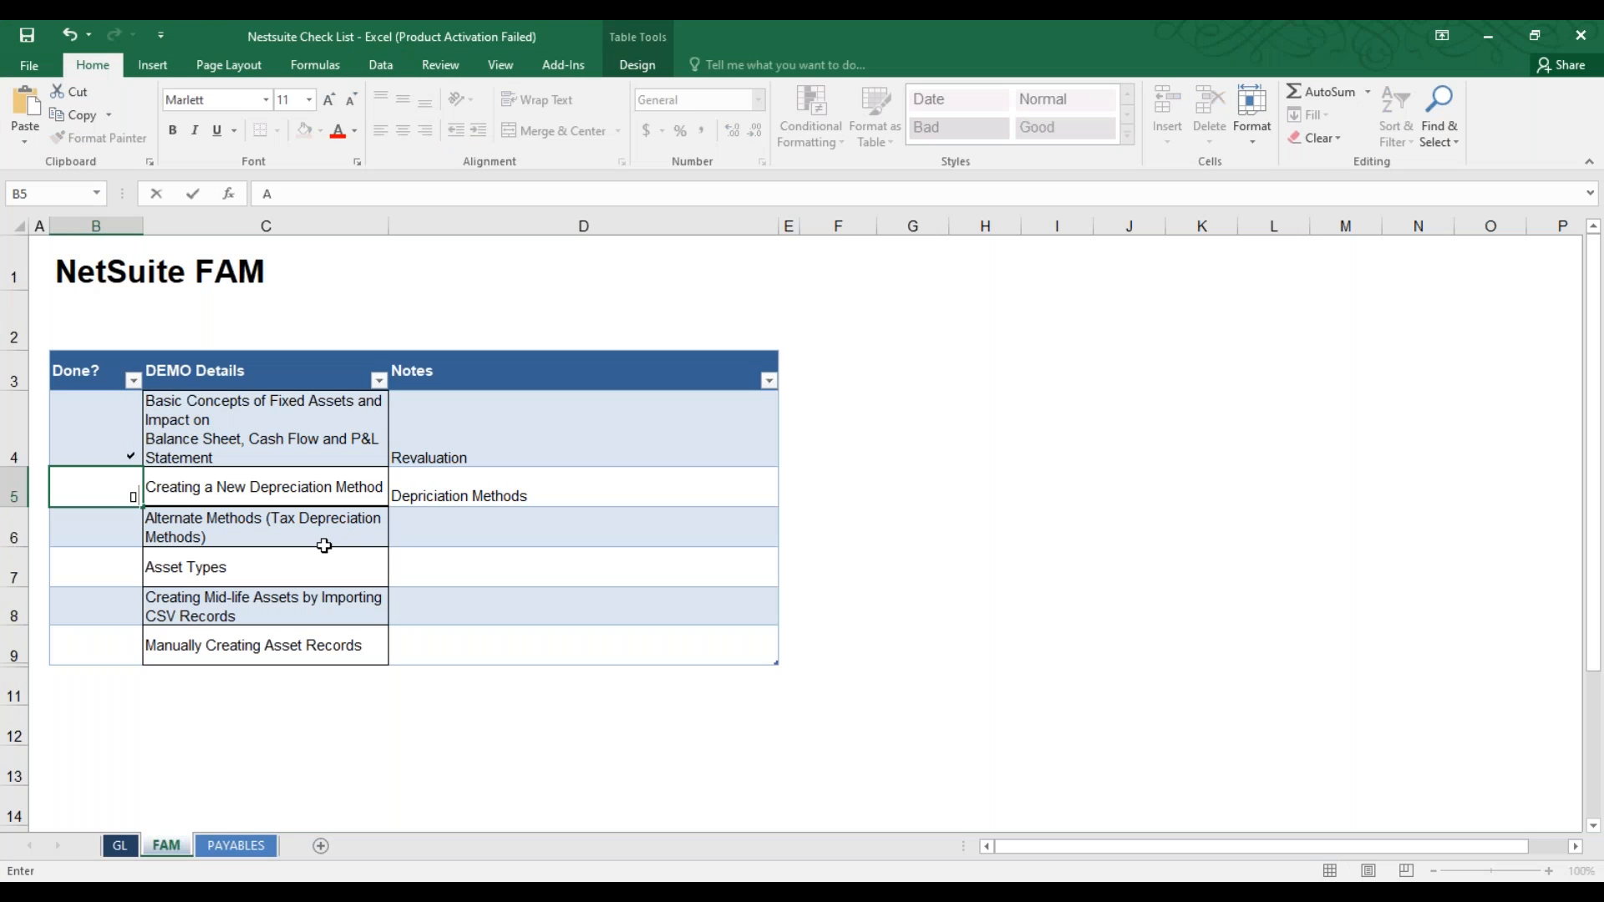
{"action": "key", "text": "BackSpace"}
{"action": "type", "text": "a"}
{"action": "left_click", "coordinate": [266, 535]}
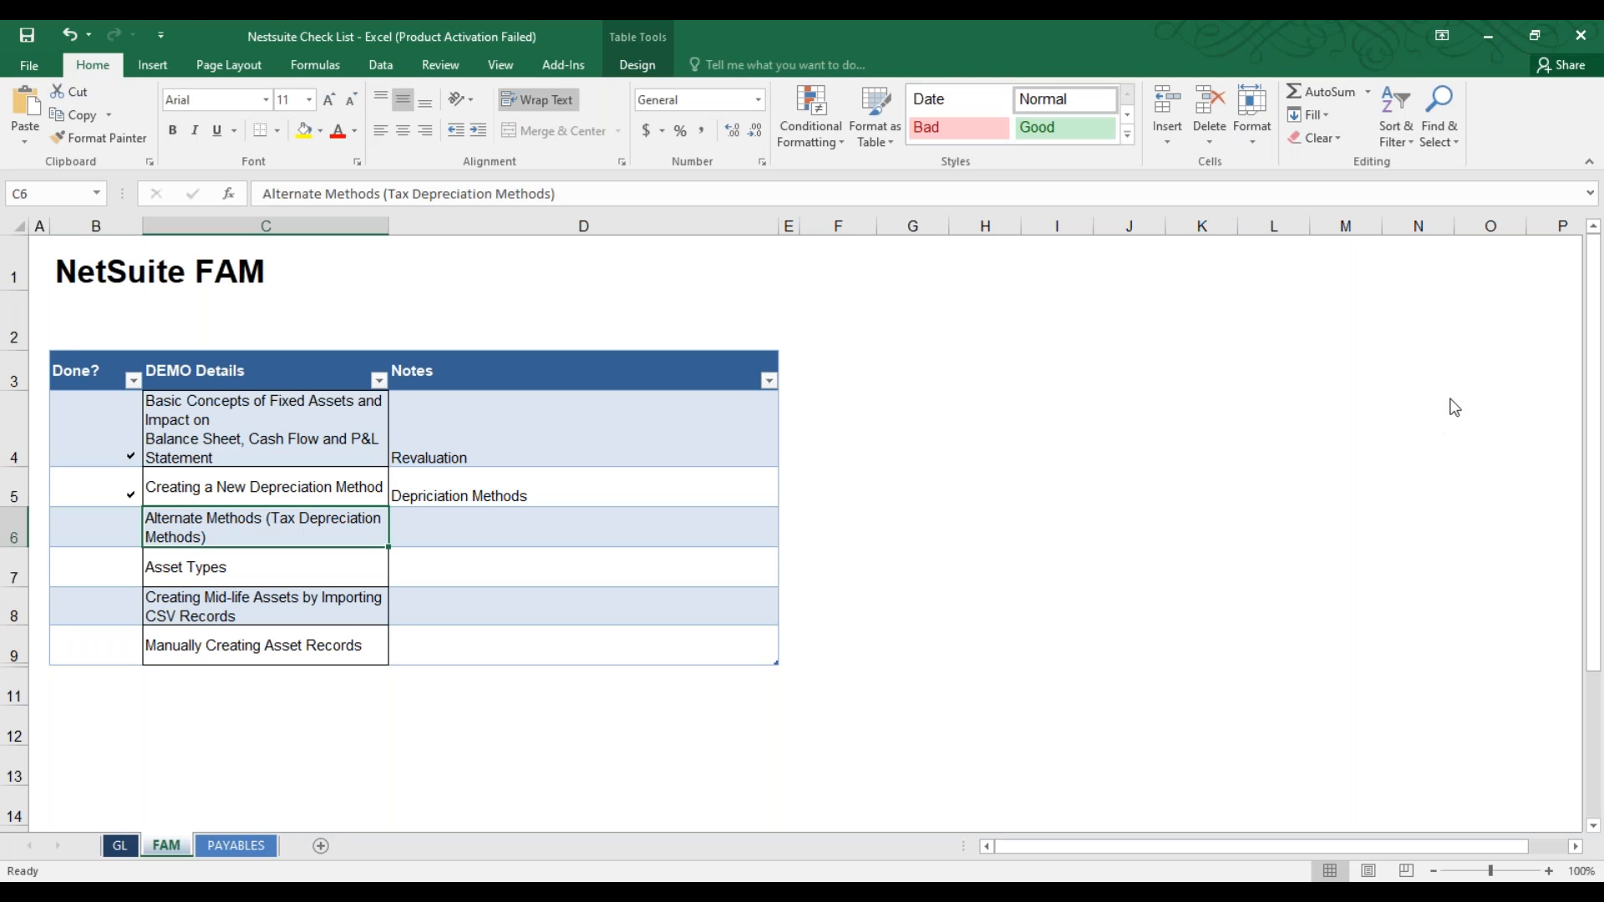
Switch back to NetSuite and start a new FAM Alternate Methods record from the Fixed Assets alternate methods list
{"action": "key", "text": "alt+Tab"}
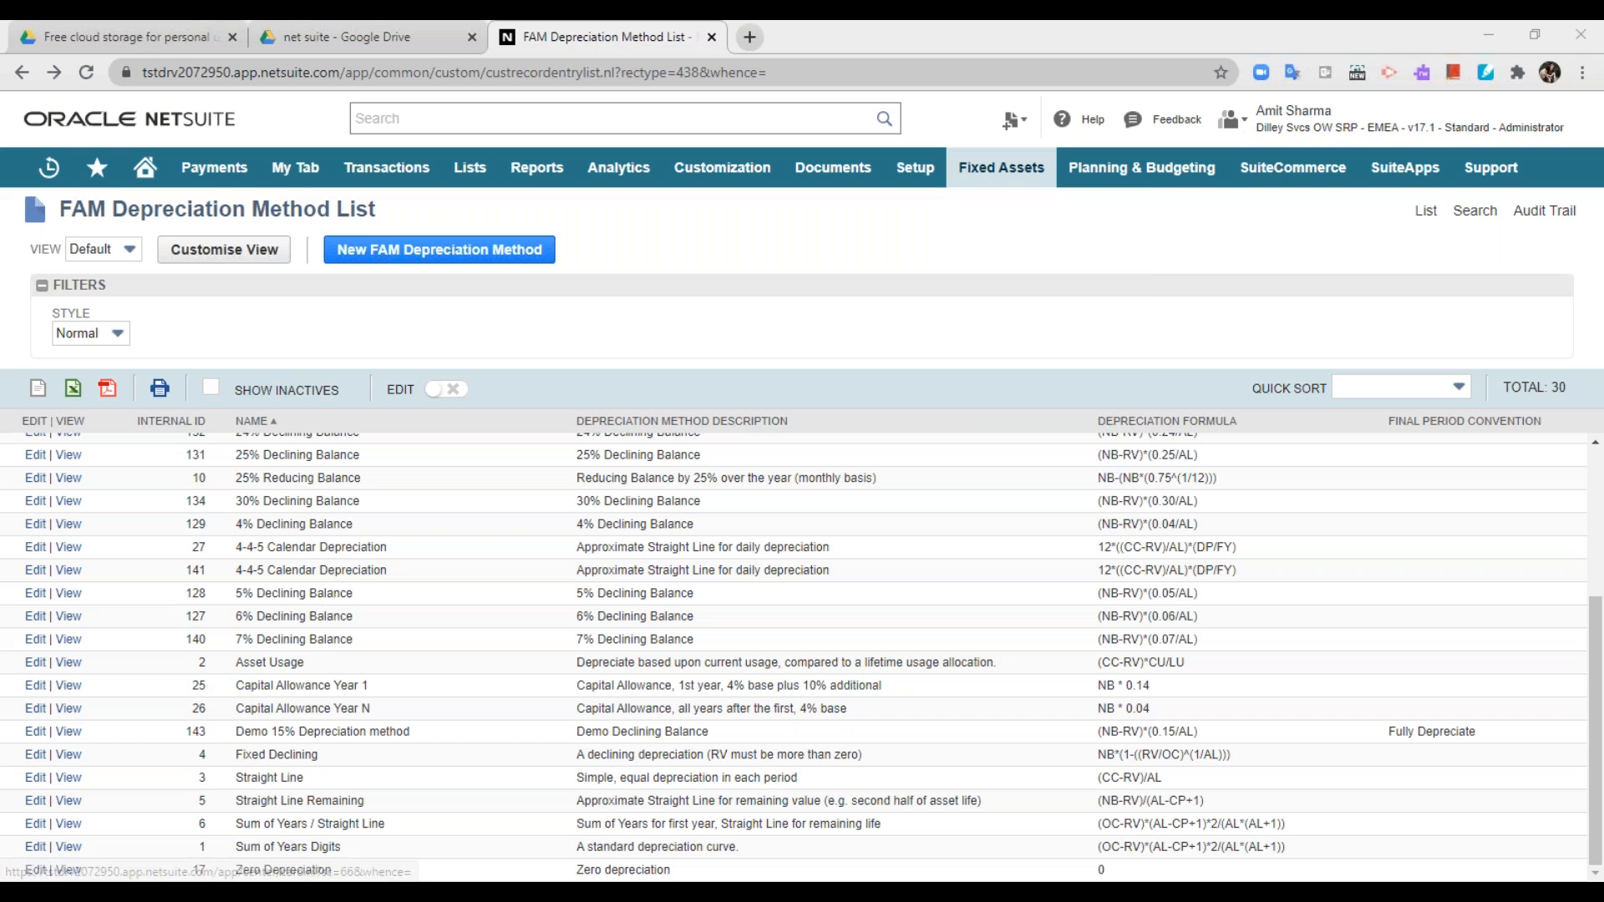
{"action": "mouse_move", "coordinate": [1001, 170]}
{"action": "mouse_move", "coordinate": [996, 251]}
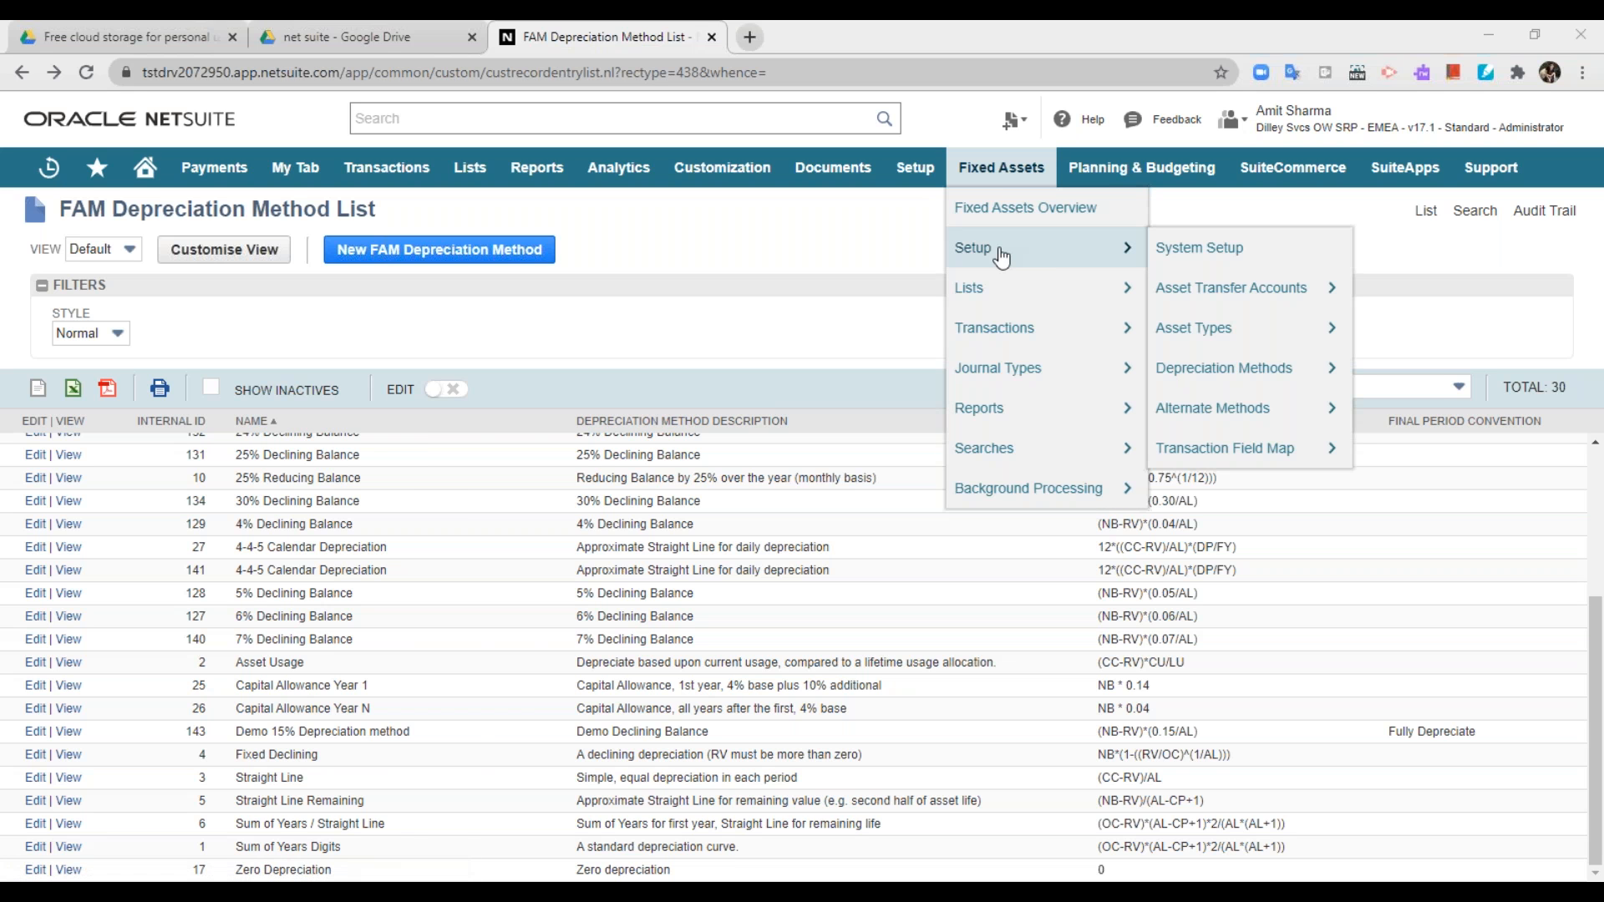
{"action": "left_click", "coordinate": [1202, 411]}
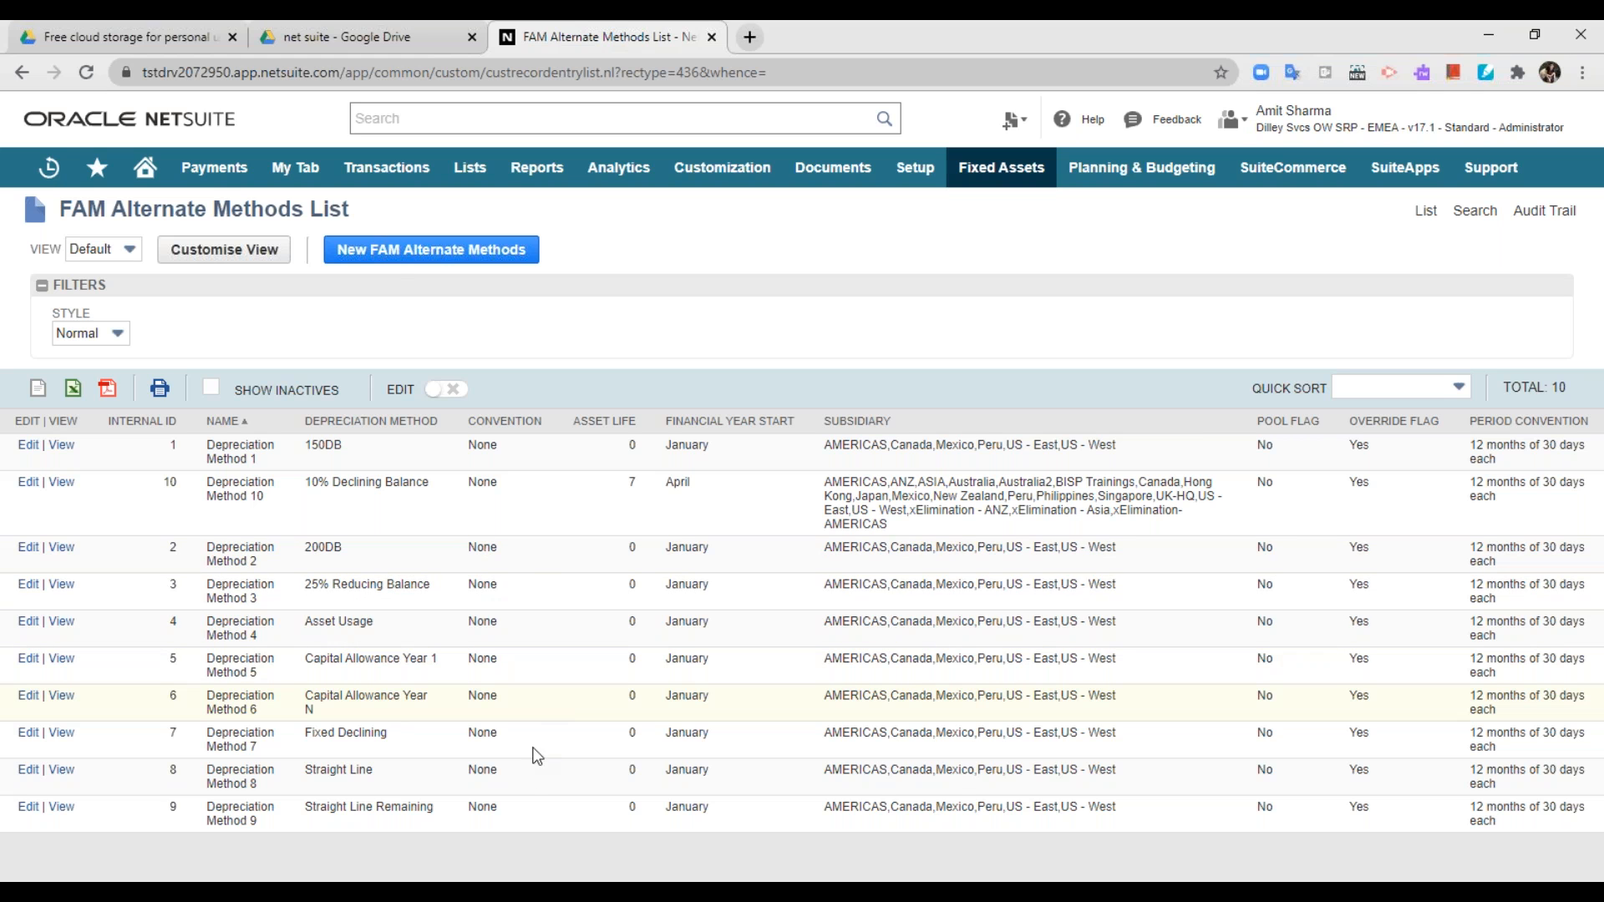
{"action": "left_click", "coordinate": [406, 253]}
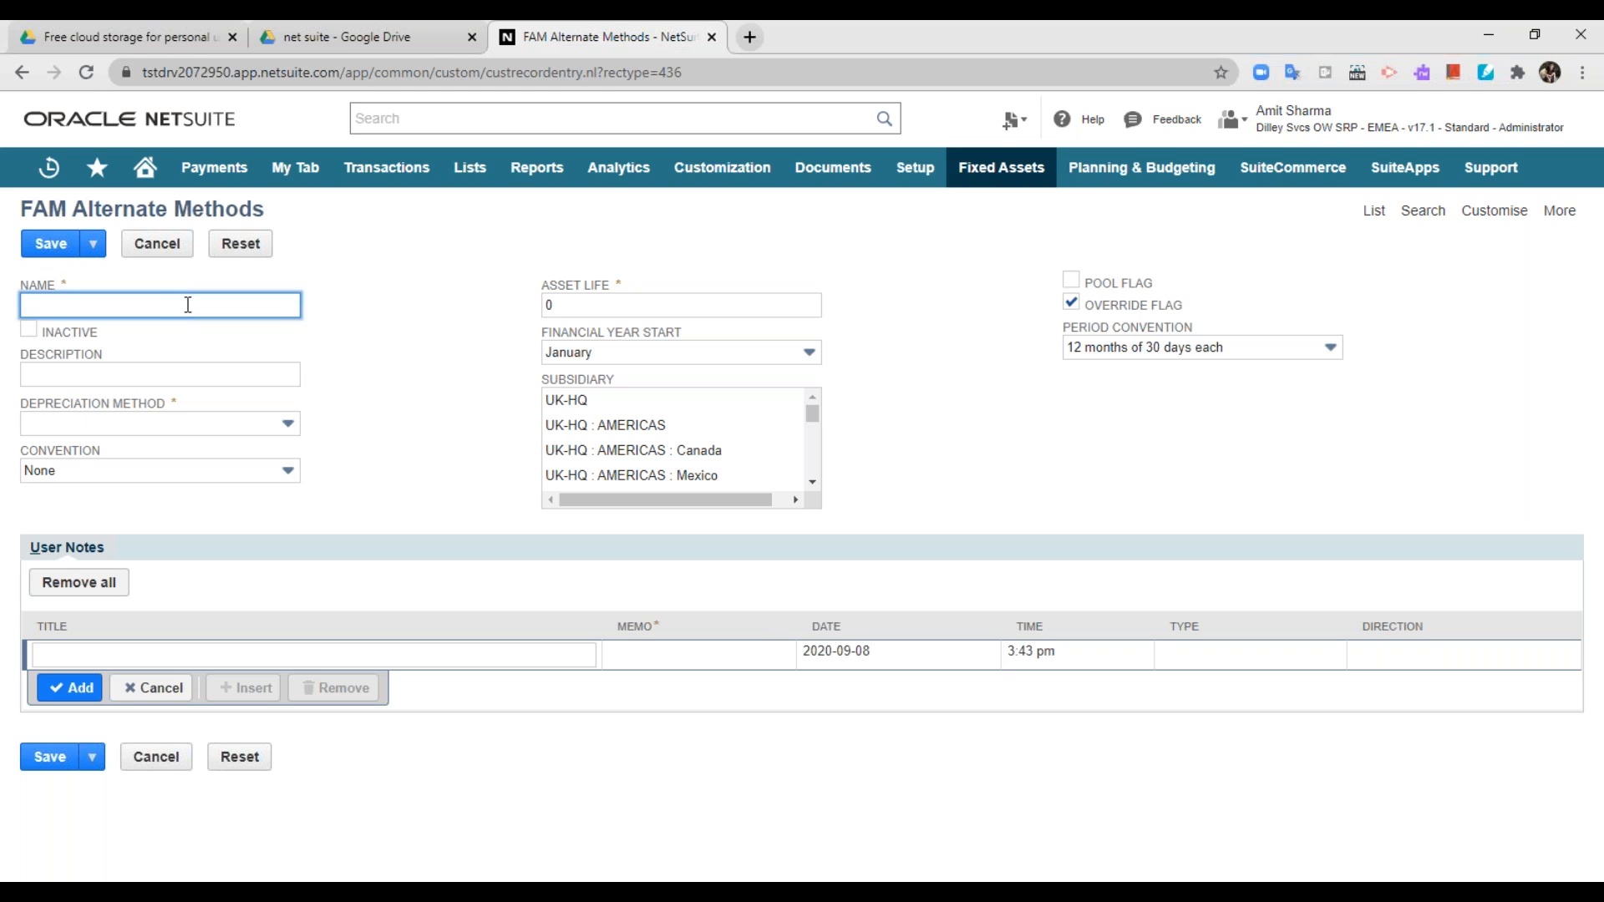
Enter "Demo Dep ALTERNATE method" as both the name and the description of the alternate method
{"action": "type", "text": "DE"}
{"action": "key", "text": "BackSpace"}
{"action": "type", "text": "e"}
{"action": "left_click_drag", "start_coordinate": [224, 307], "coordinate": [4, 322]}
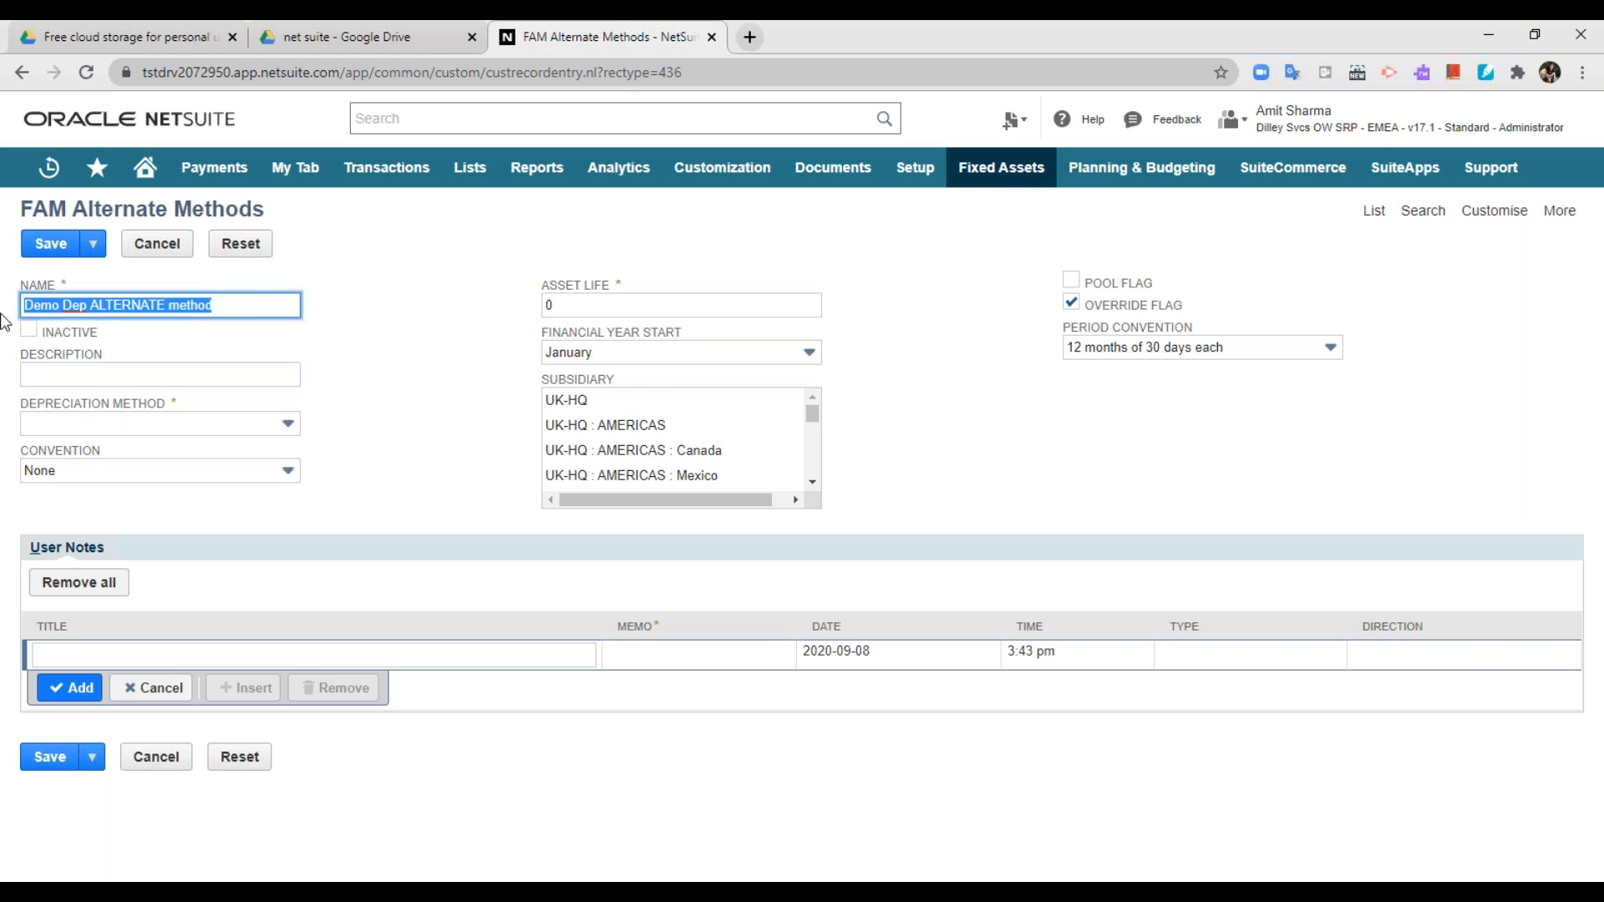
{"action": "key", "text": "ctrl+c"}
{"action": "left_click", "coordinate": [131, 380]}
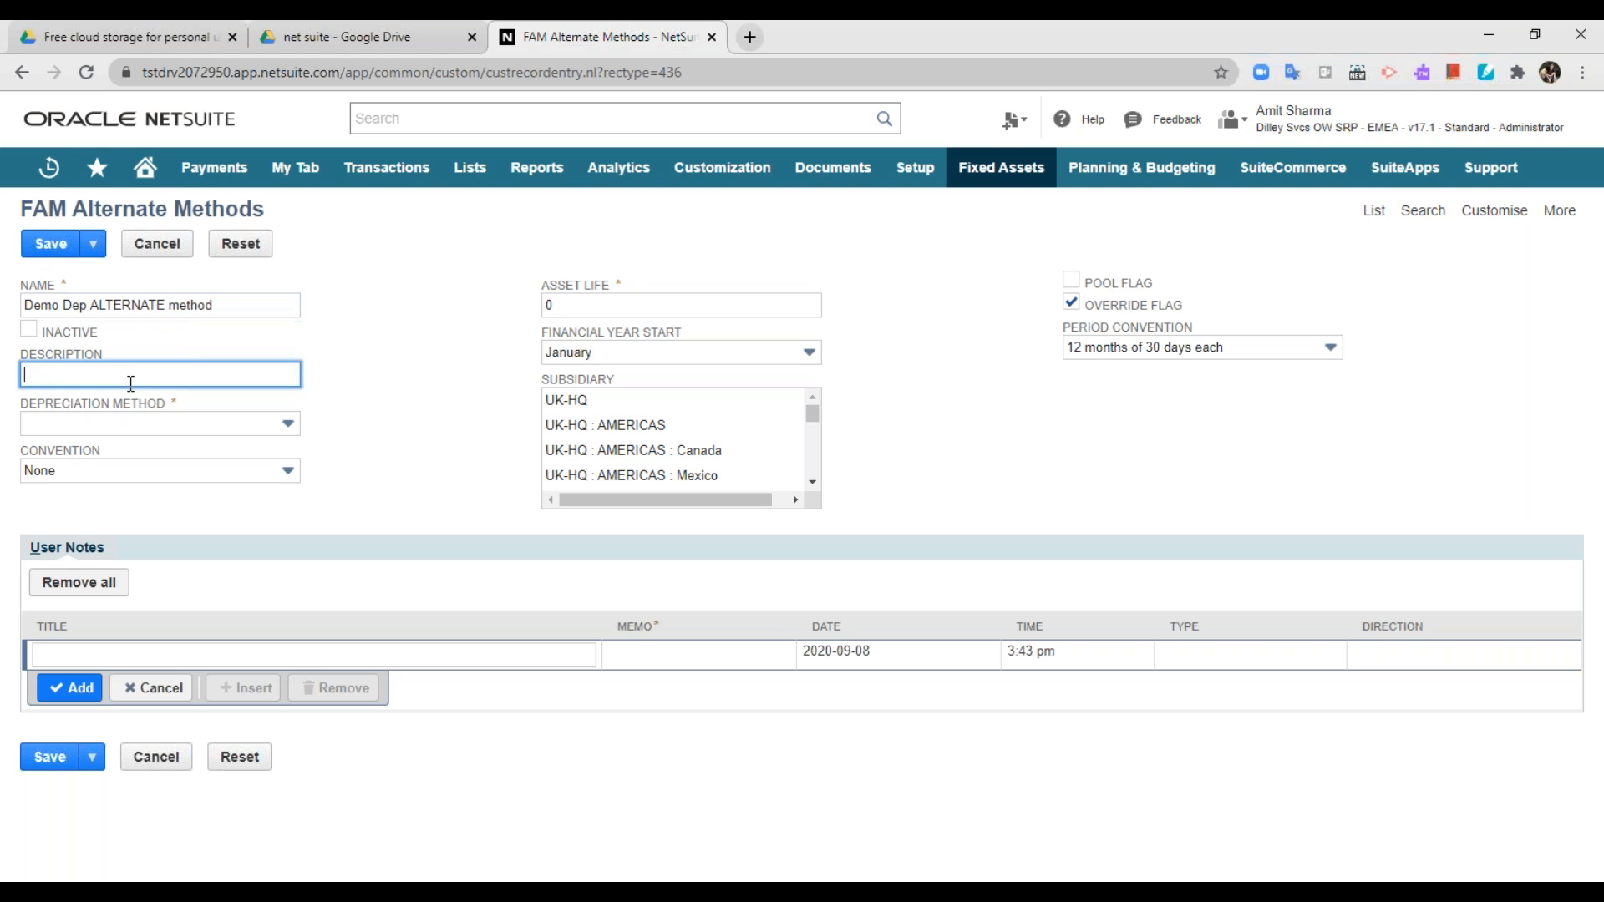
{"action": "key", "text": "ctrl+v"}
{"action": "left_click", "coordinate": [482, 381]}
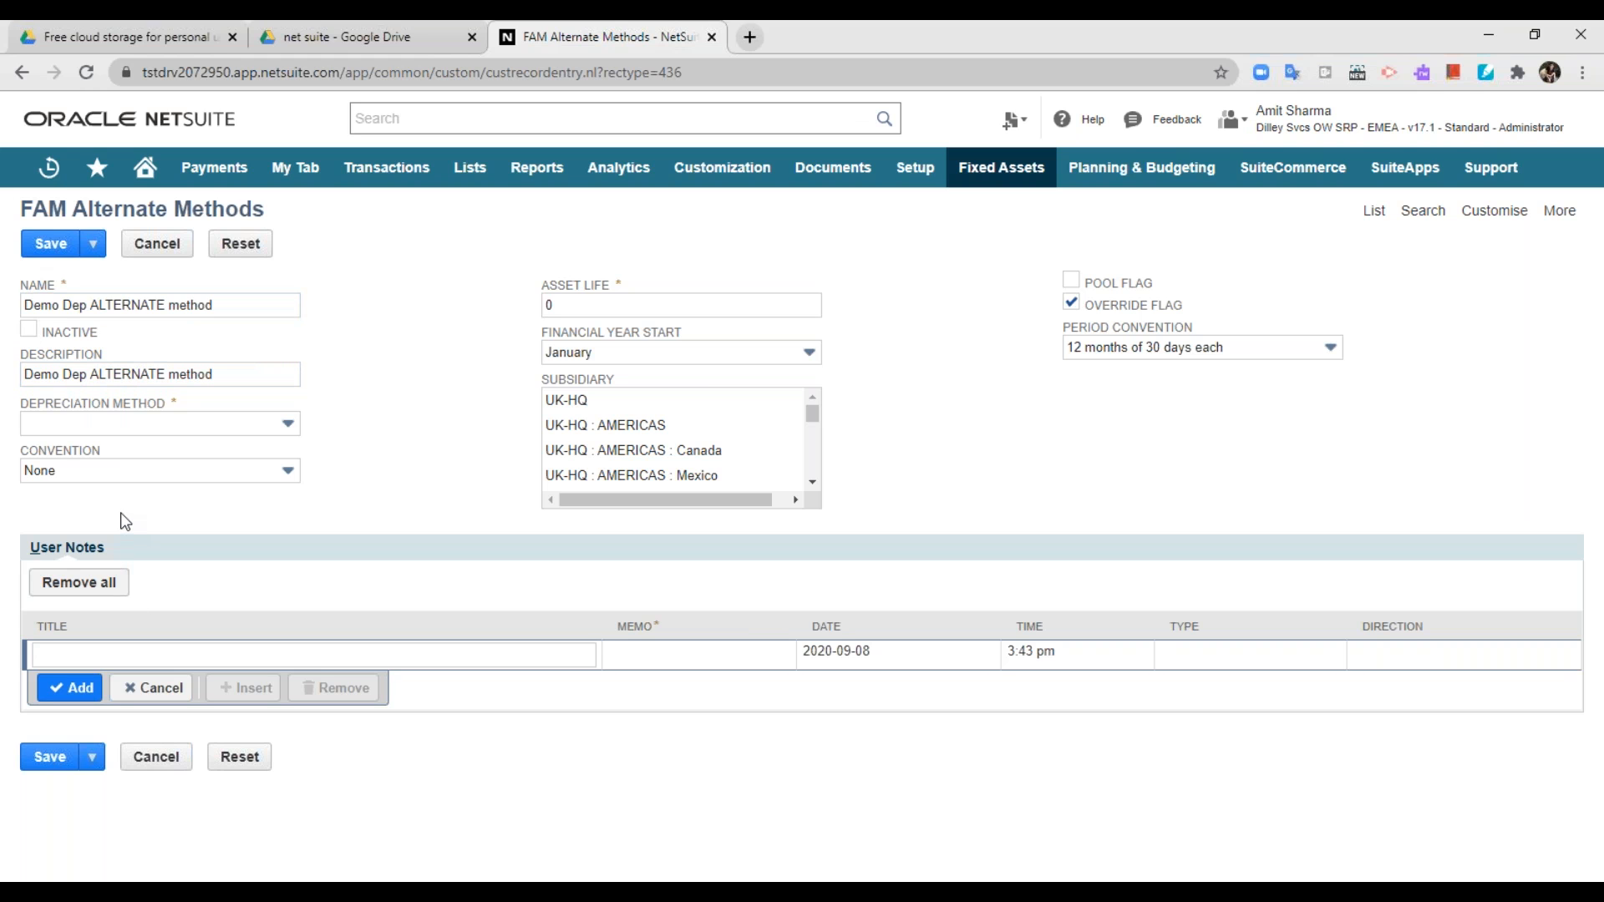
Set the alternate method's depreciation method to Demo 15% Depreciation method
{"action": "left_click", "coordinate": [286, 430]}
{"action": "left_click", "coordinate": [287, 430]}
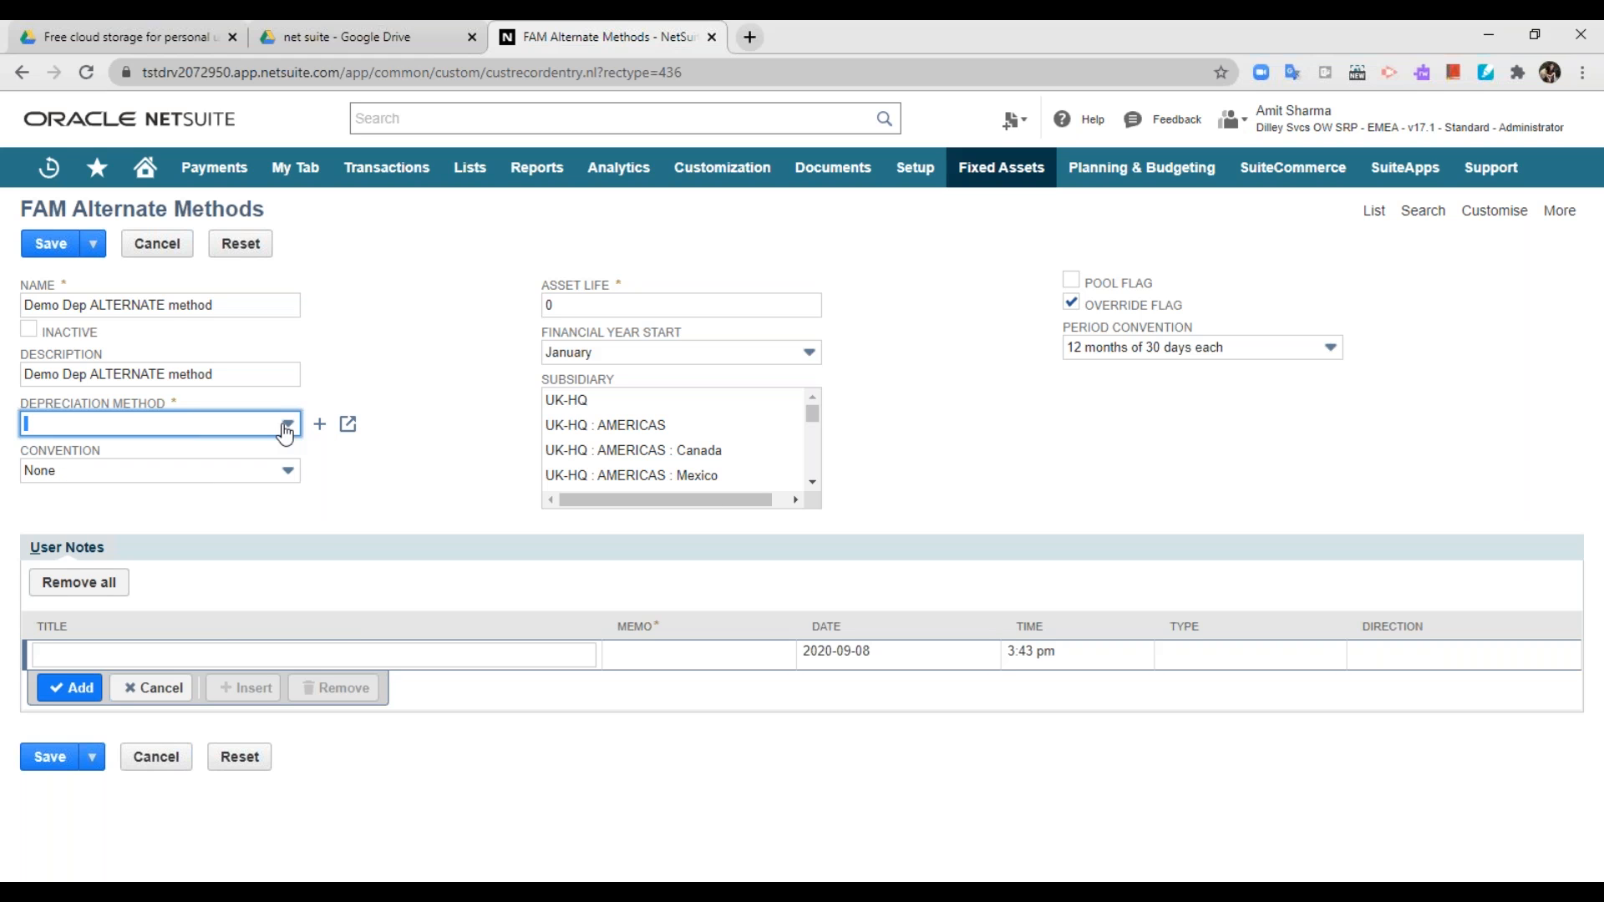
{"action": "left_click", "coordinate": [286, 429]}
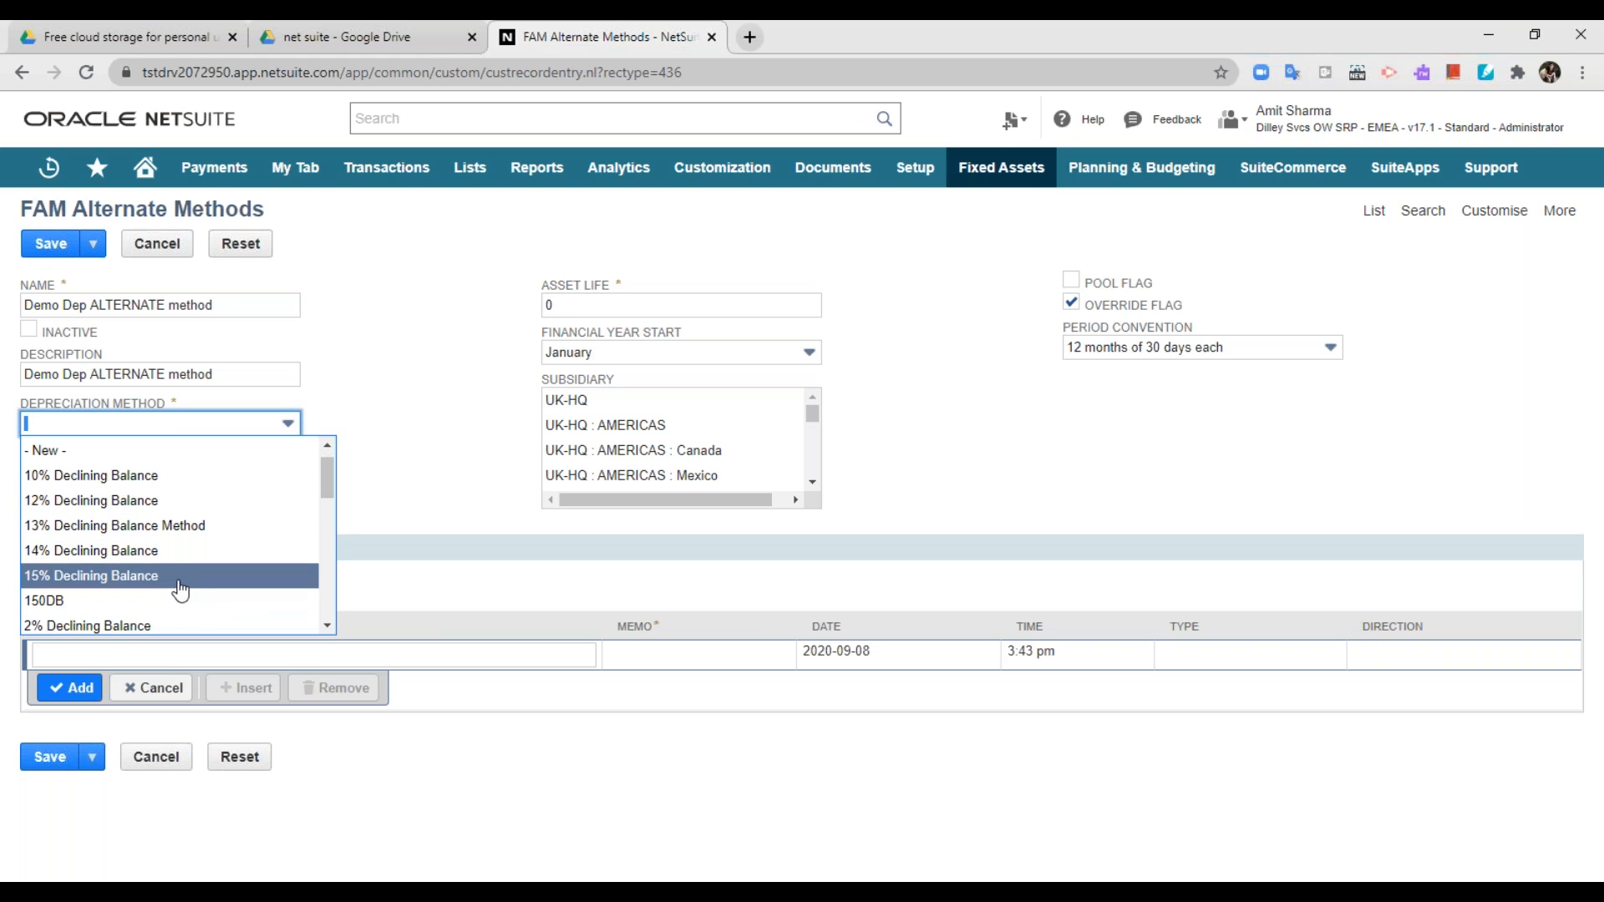
{"action": "scroll", "coordinate": [179, 590], "scroll_direction": "down", "scroll_amount": 5}
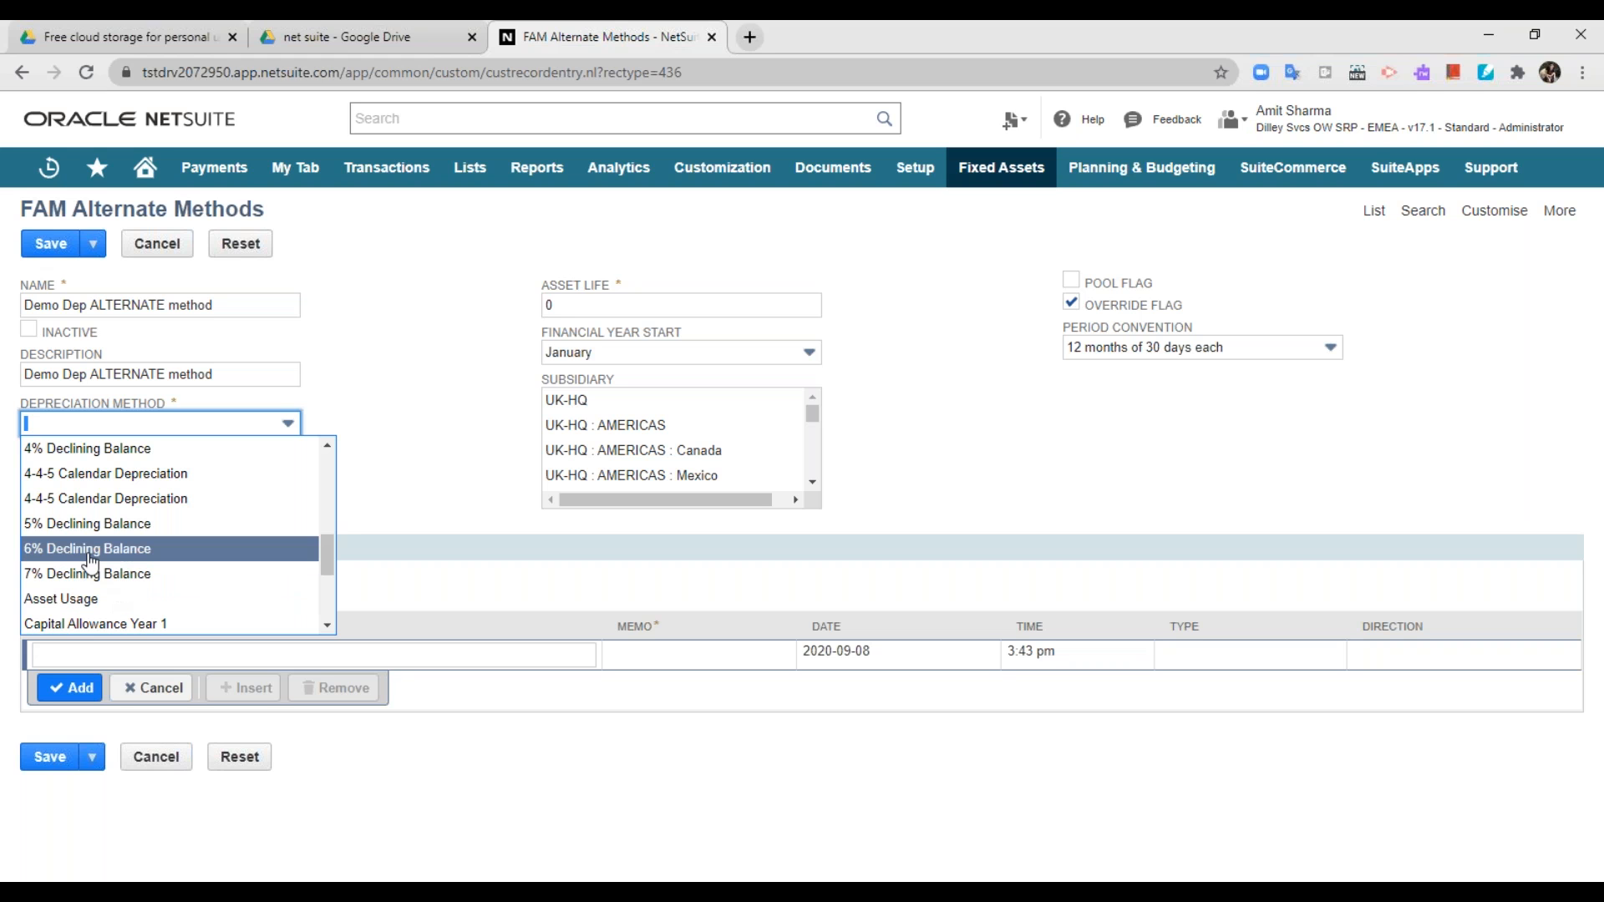
{"action": "scroll", "coordinate": [101, 560], "scroll_direction": "down", "scroll_amount": 2}
{"action": "scroll", "coordinate": [111, 558], "scroll_direction": "down", "scroll_amount": 2}
{"action": "left_click", "coordinate": [110, 479]}
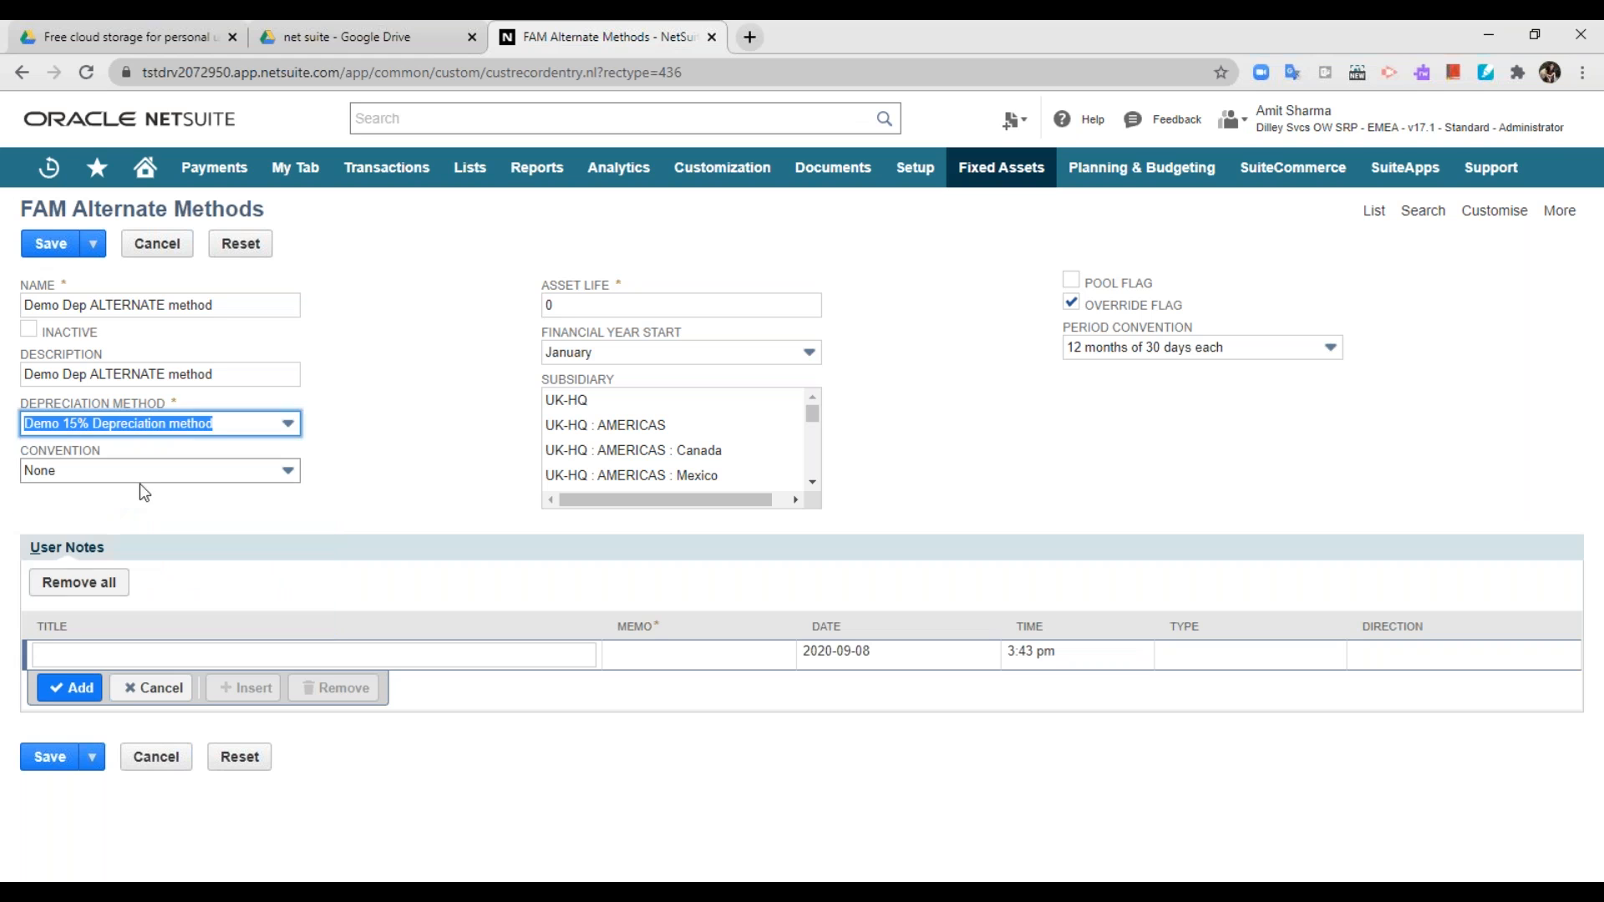
{"action": "left_click", "coordinate": [399, 428]}
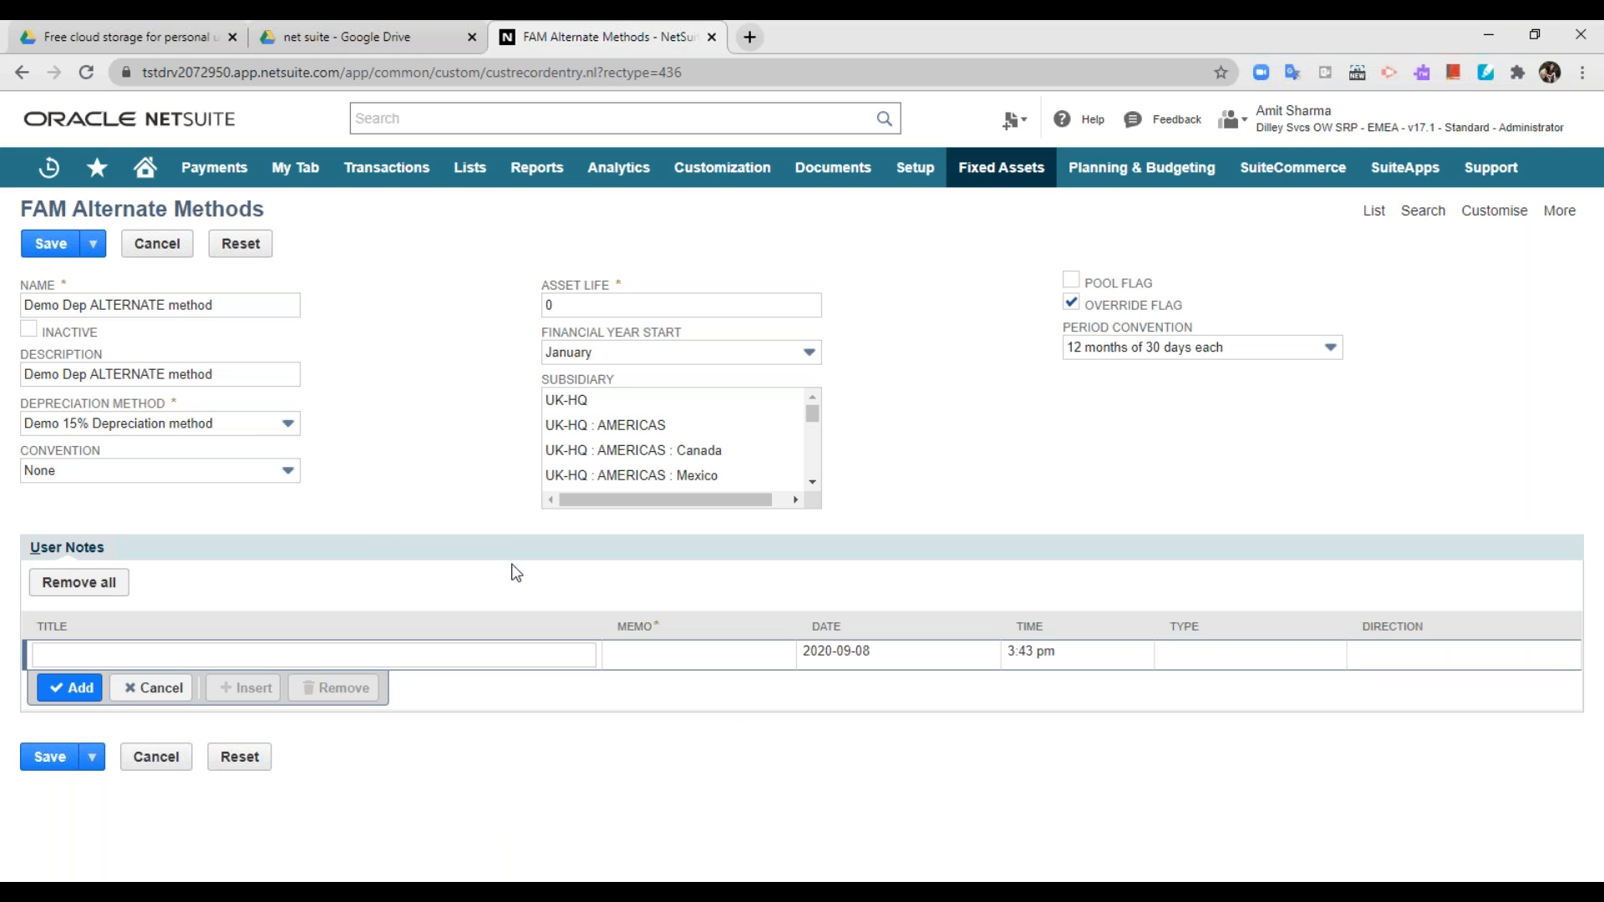
Review the convention choices for the alternate method and keep None
{"action": "mouse_move", "coordinate": [315, 430]}
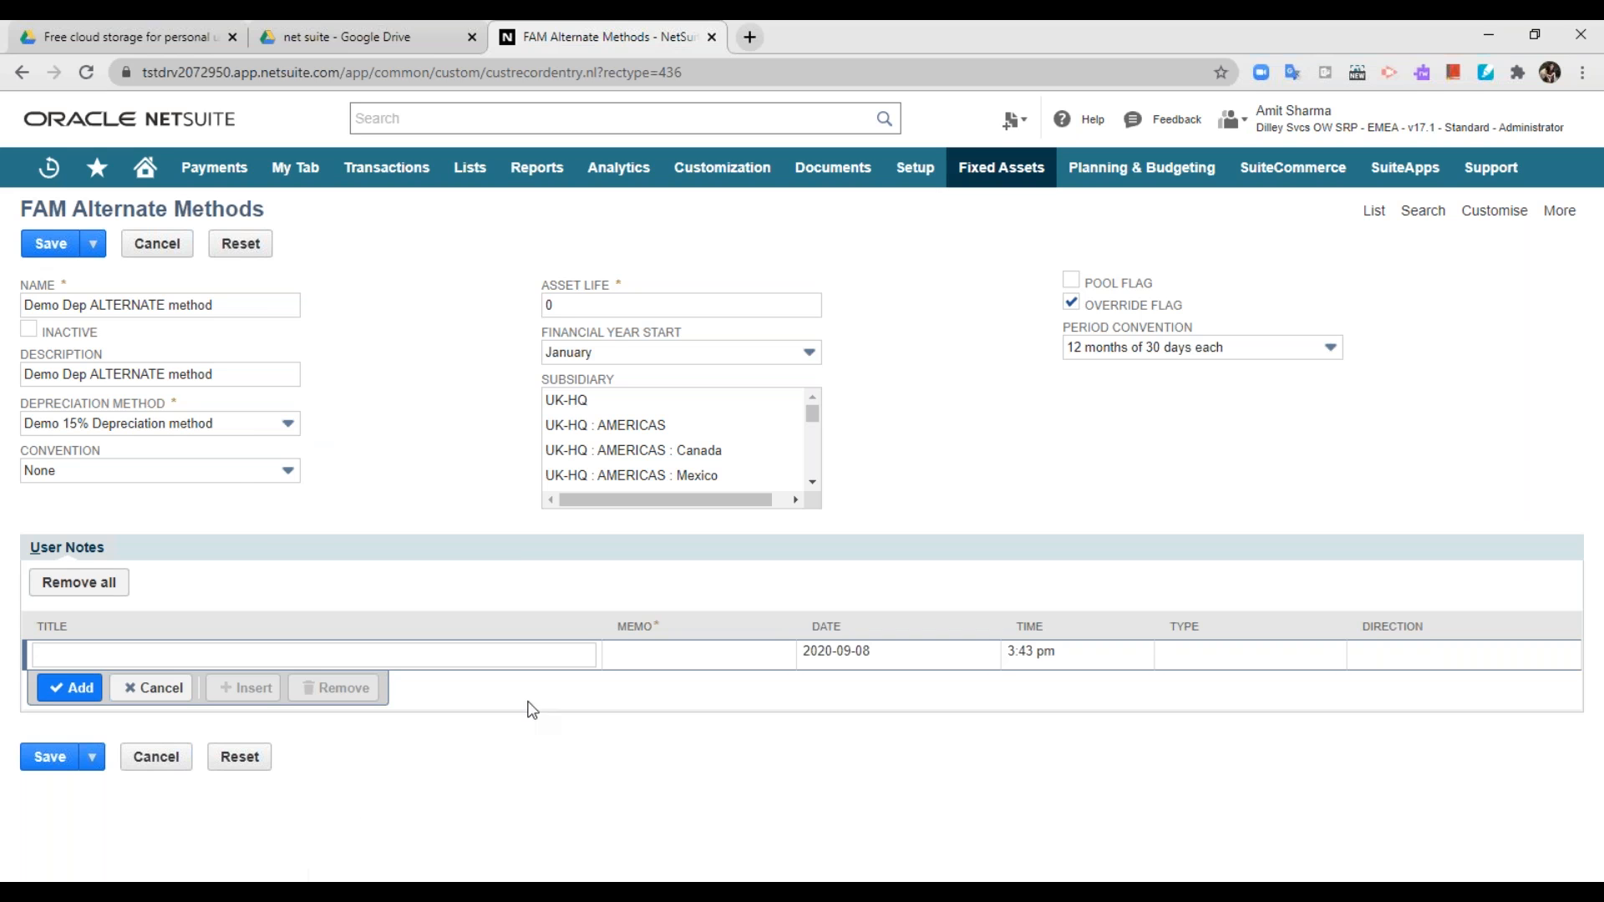
{"action": "left_click", "coordinate": [244, 474]}
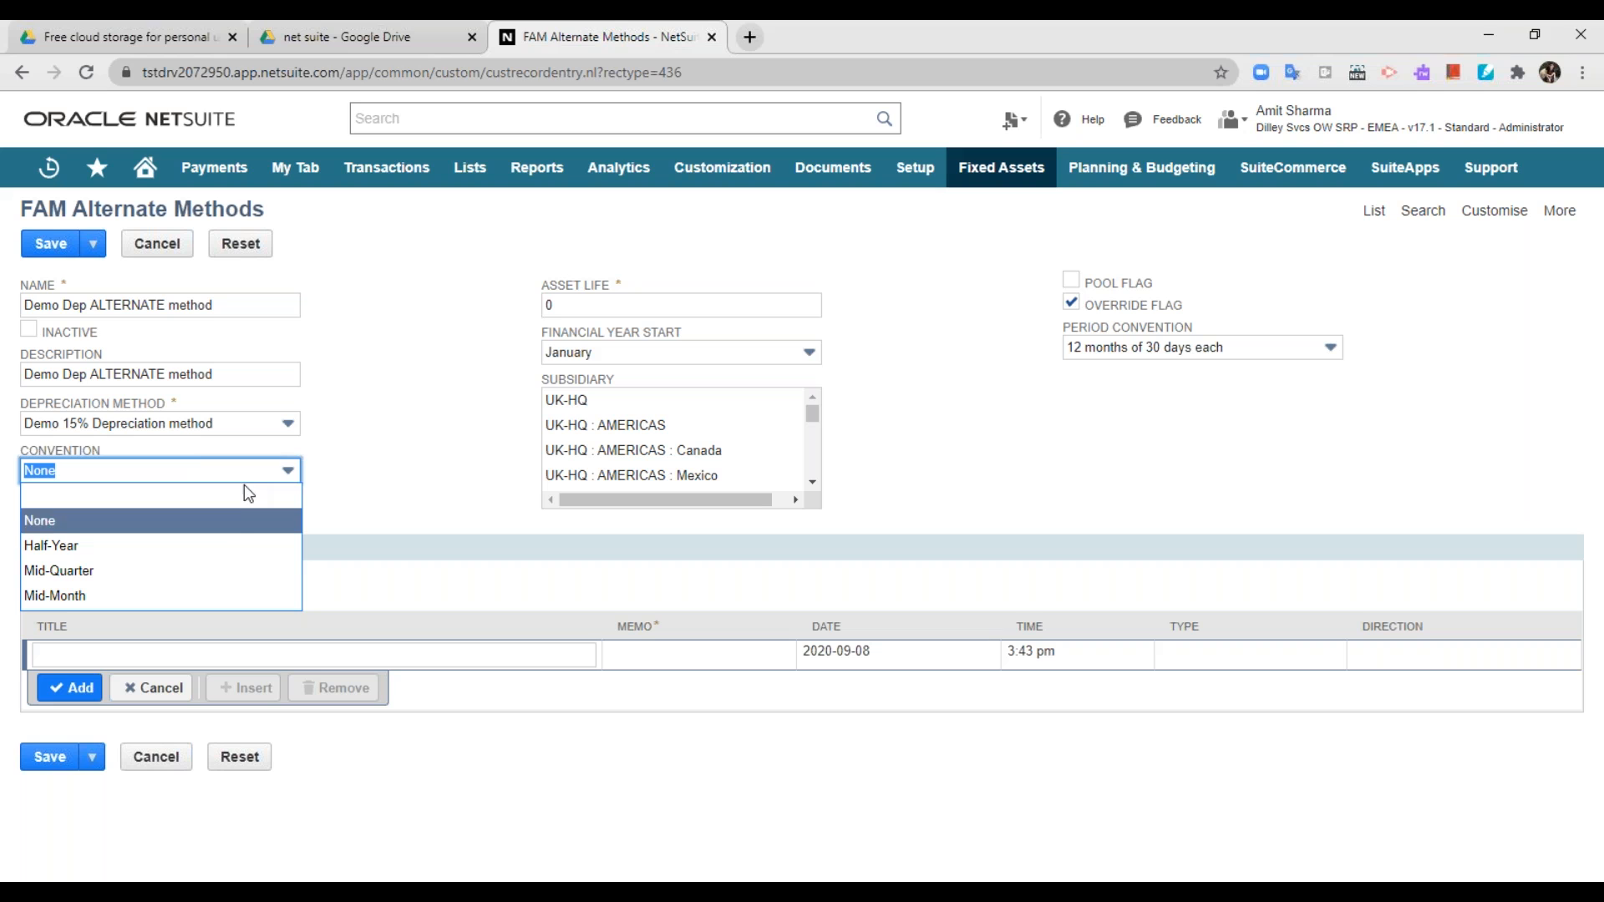
{"action": "left_click", "coordinate": [239, 531]}
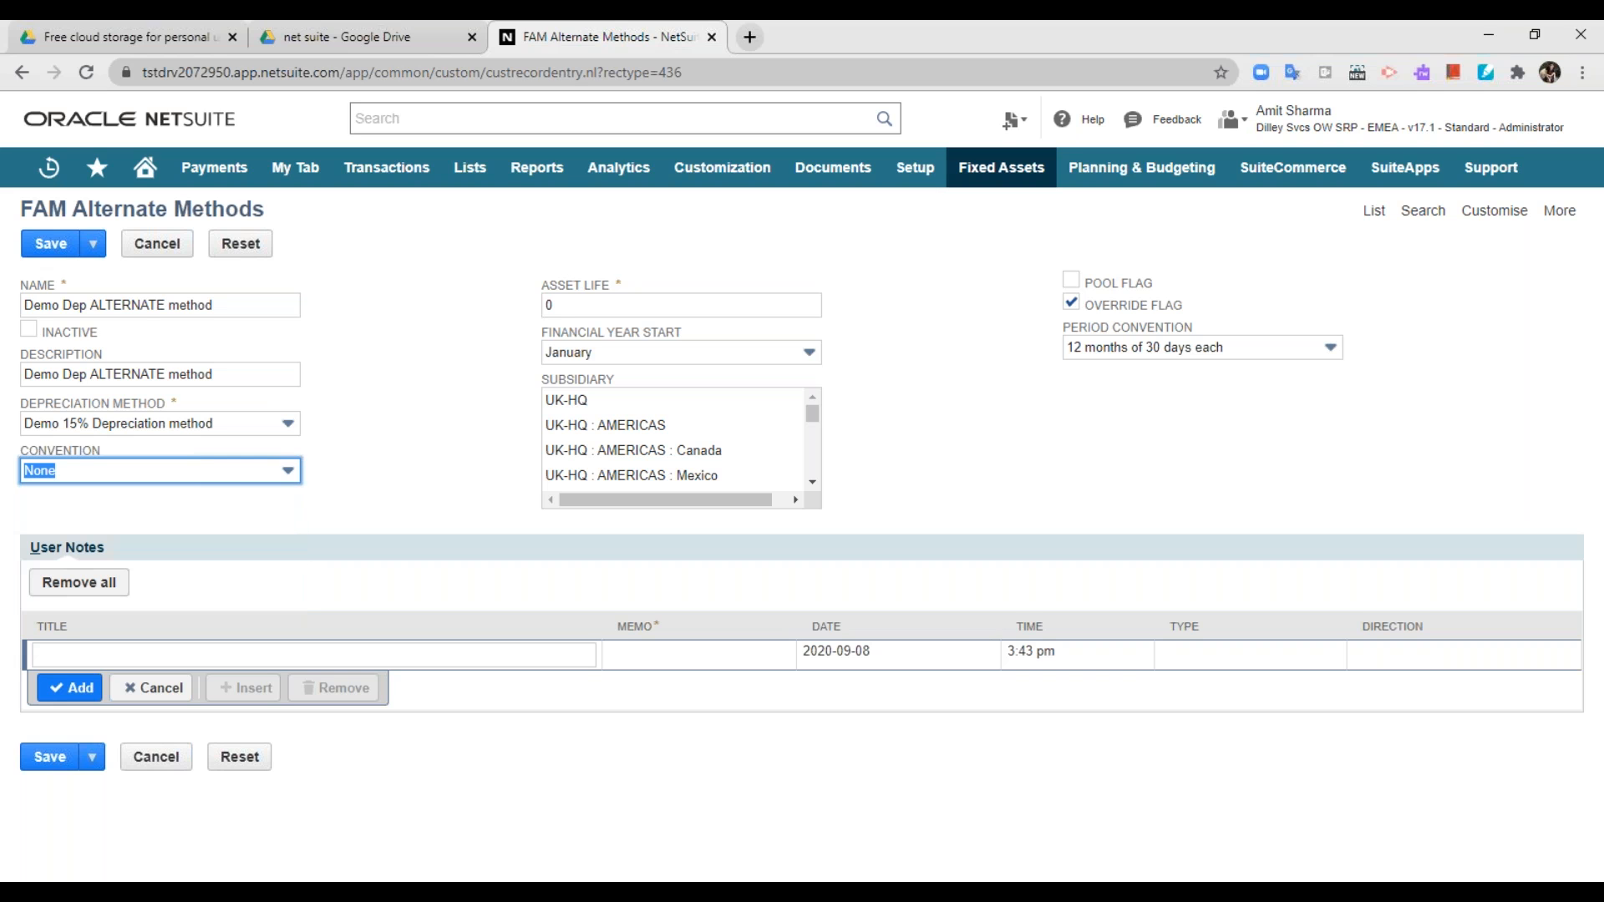
{"action": "left_click", "coordinate": [208, 470]}
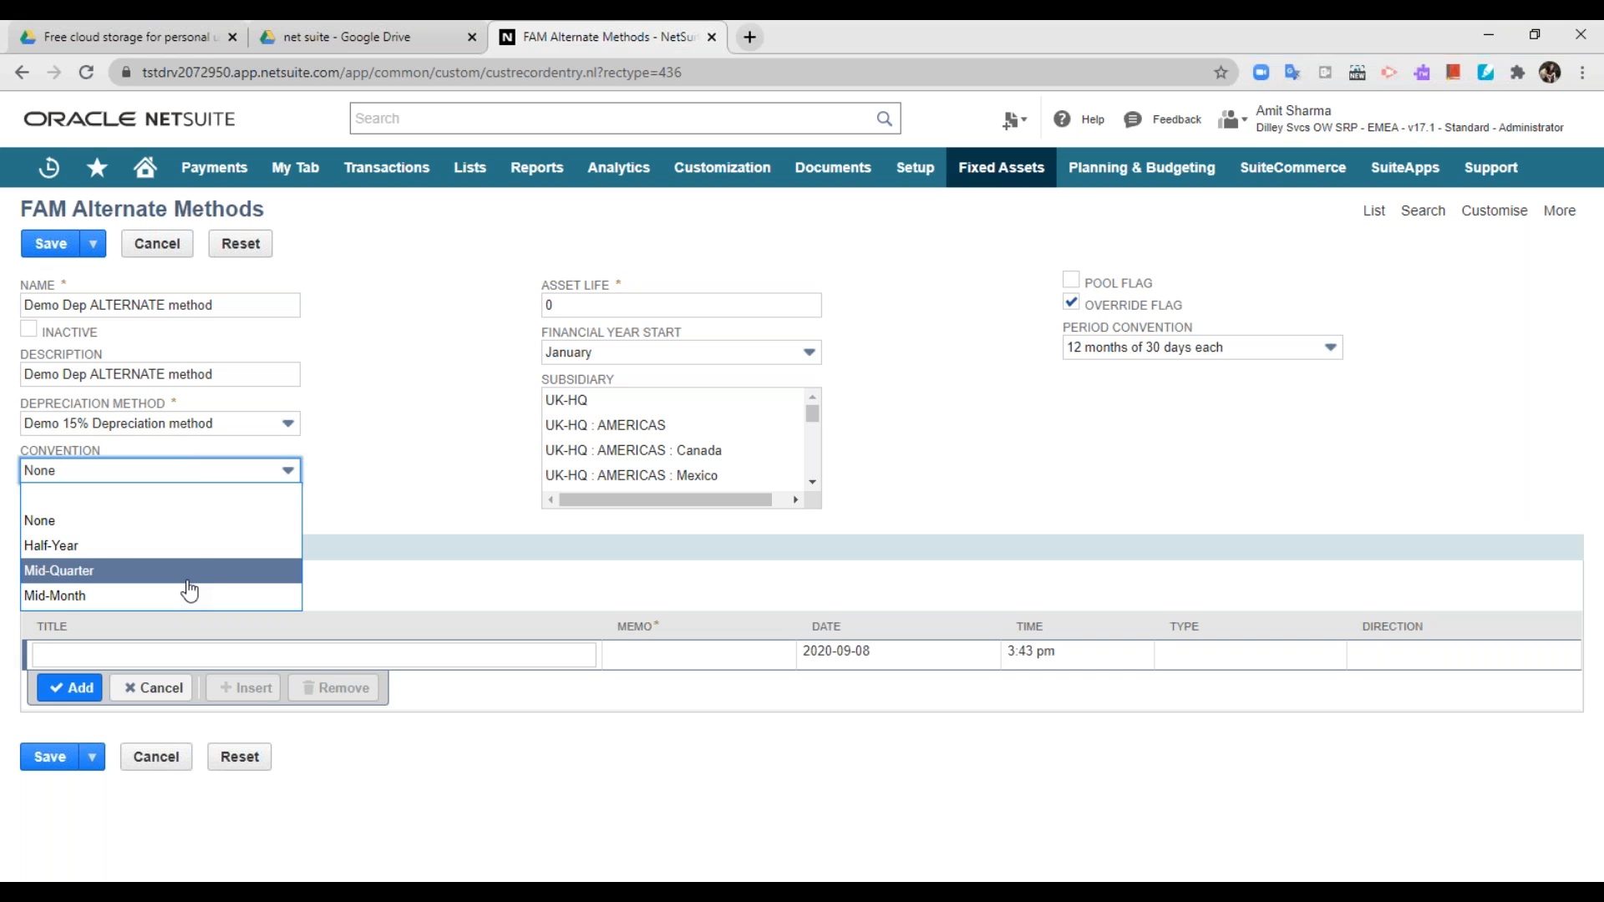
{"action": "left_click", "coordinate": [142, 520]}
{"action": "left_click", "coordinate": [429, 463]}
Set the alternate method's asset life to 7
{"action": "left_click", "coordinate": [653, 309]}
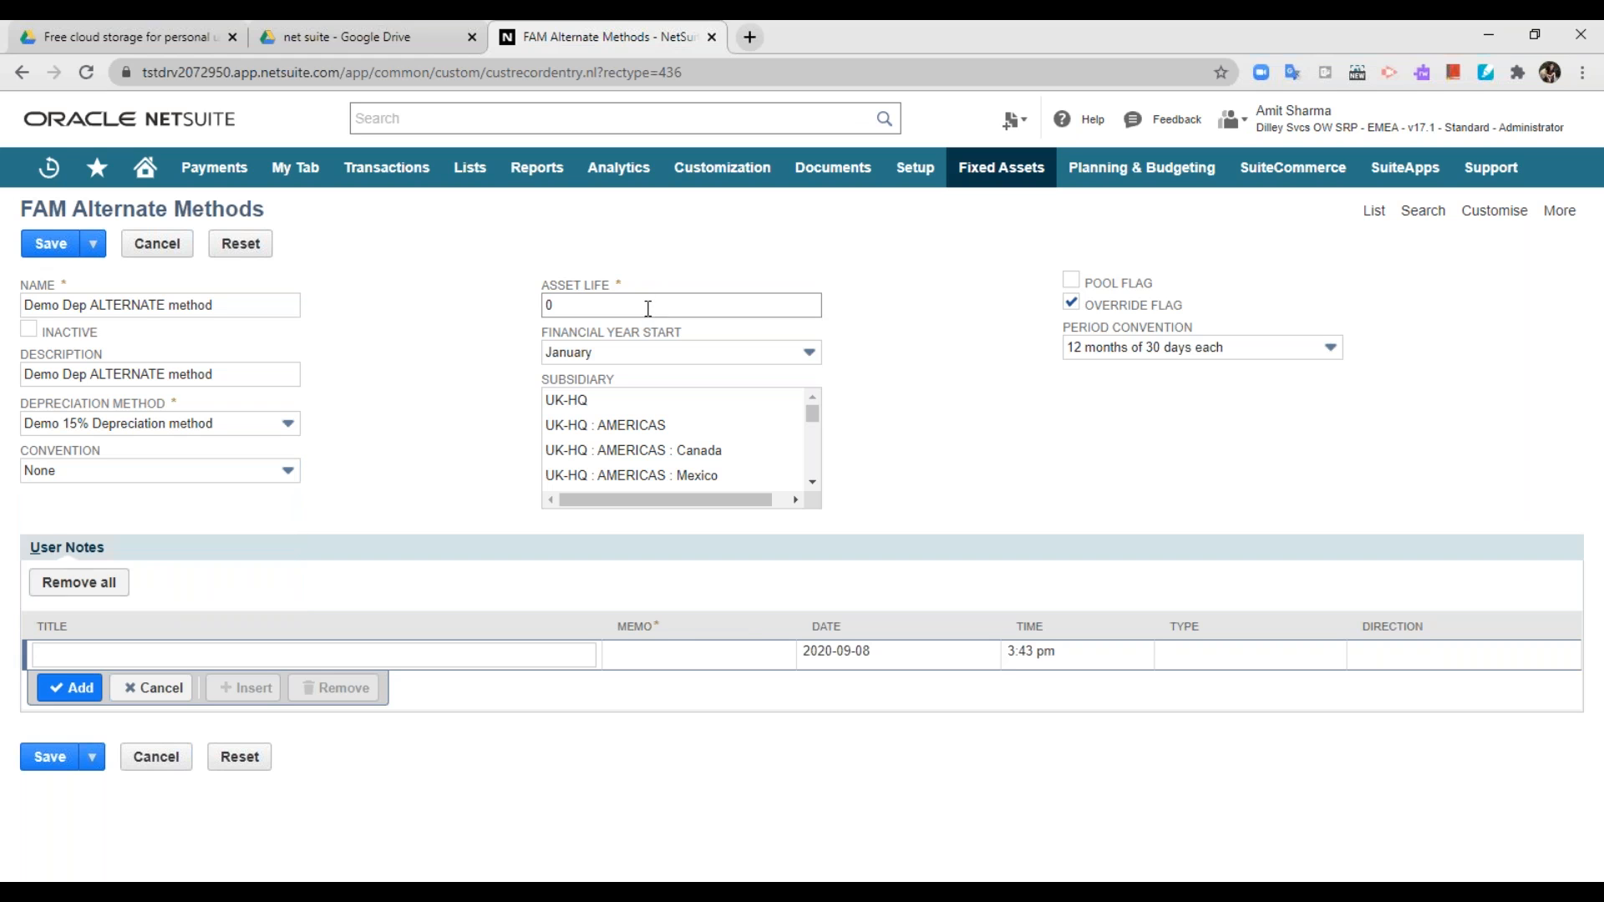
{"action": "key", "text": "BackSpace"}
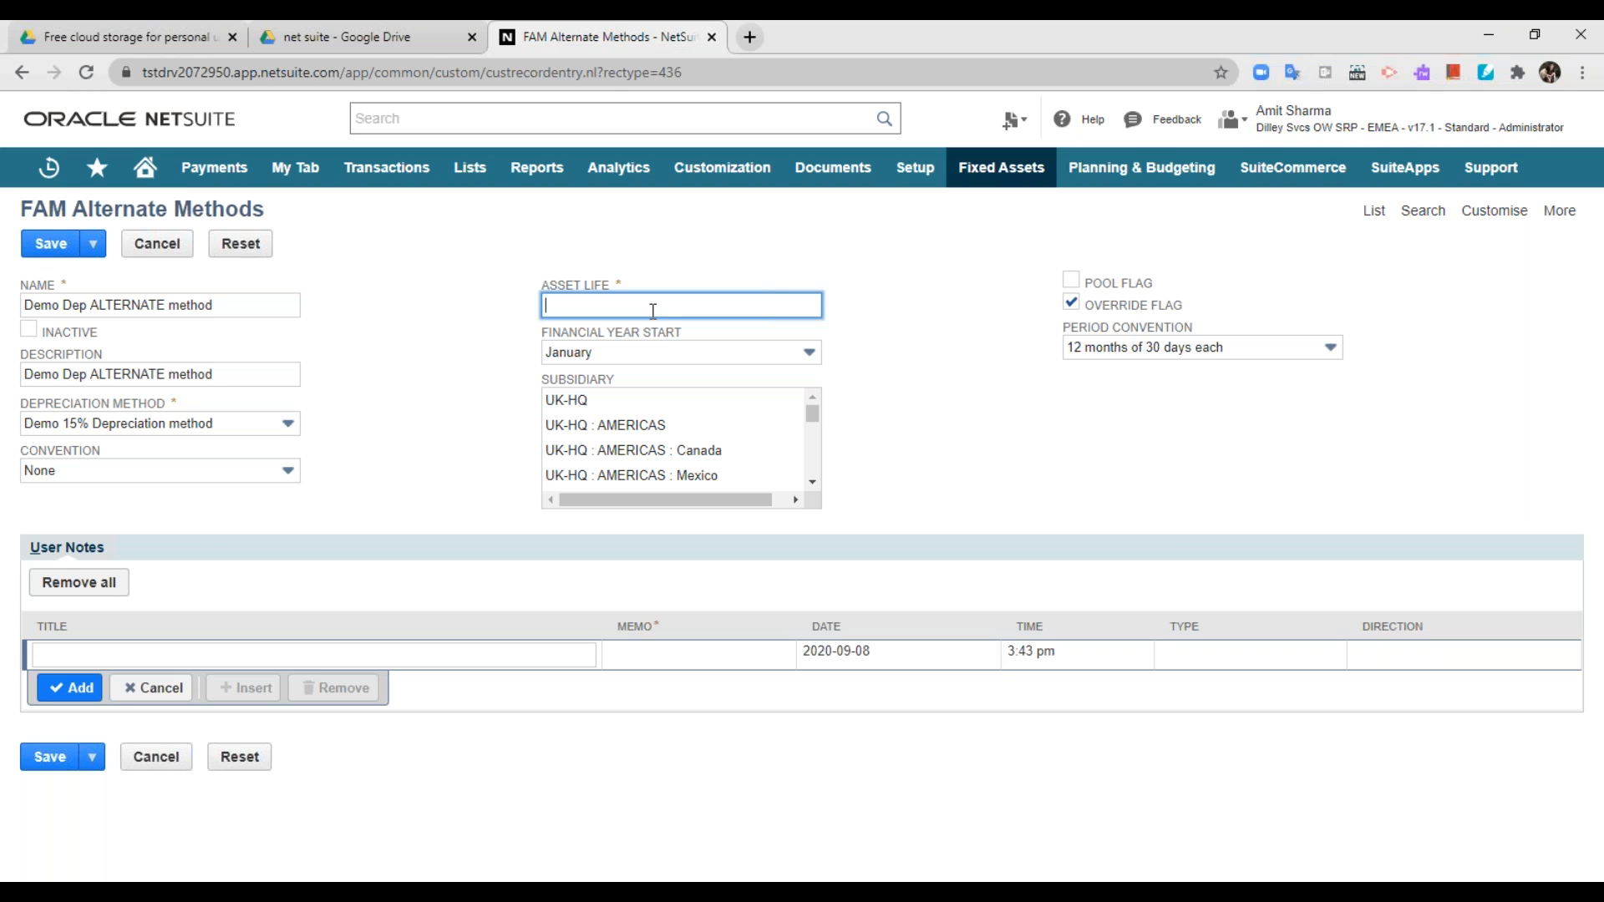
{"action": "type", "text": "7"}
{"action": "left_click", "coordinate": [967, 386]}
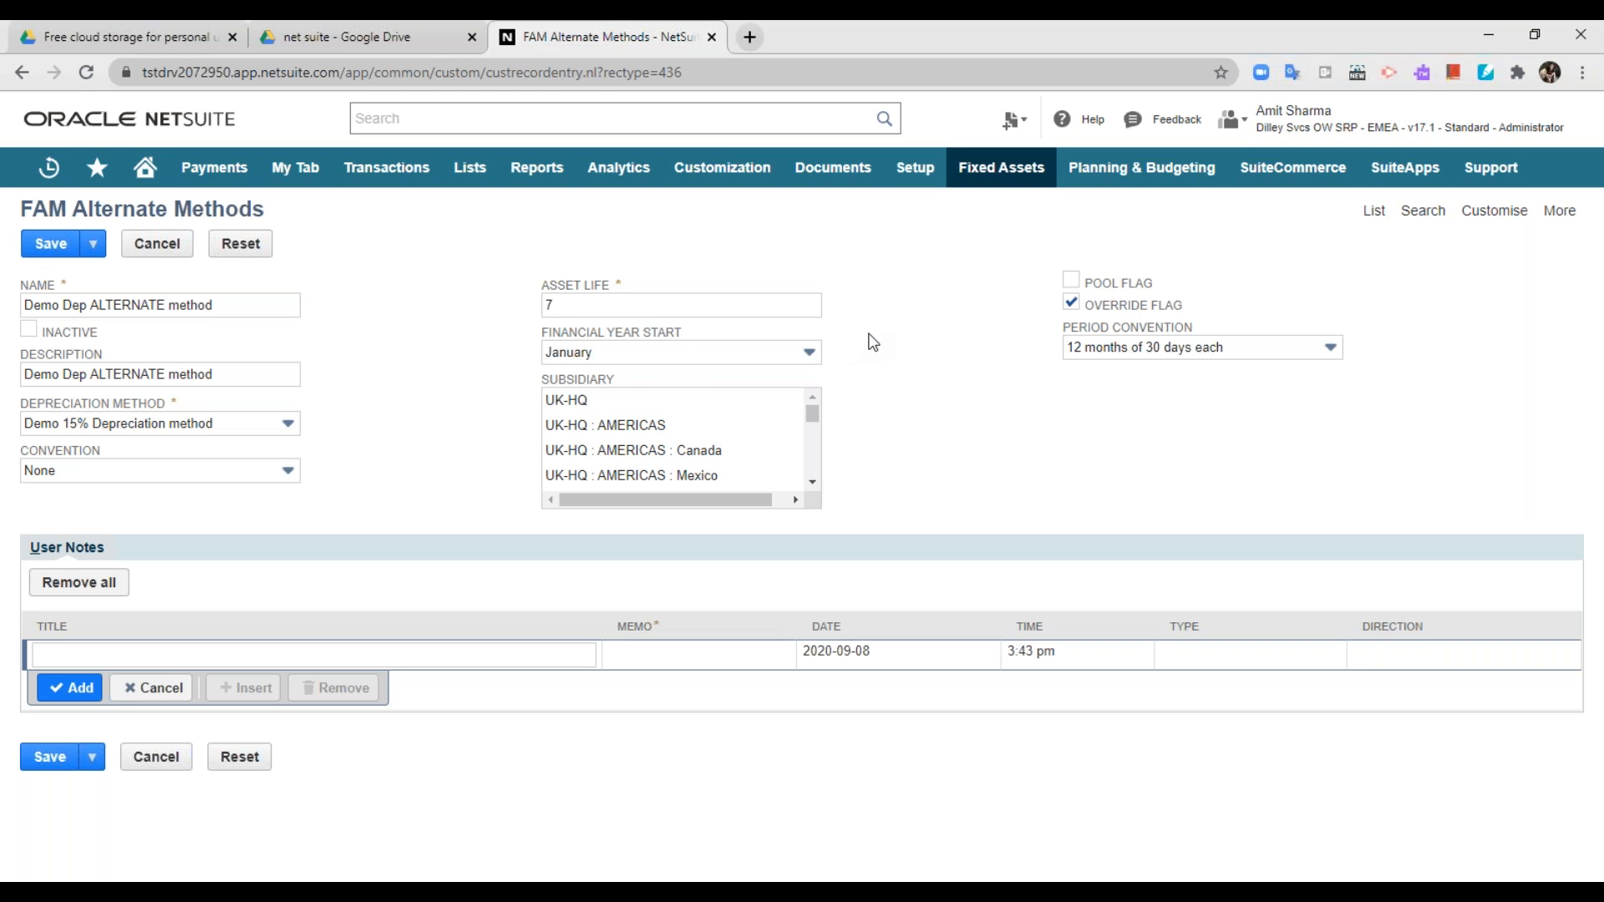
Try April as the financial year start of the alternate method
{"action": "left_click", "coordinate": [769, 355]}
{"action": "left_click", "coordinate": [768, 360]}
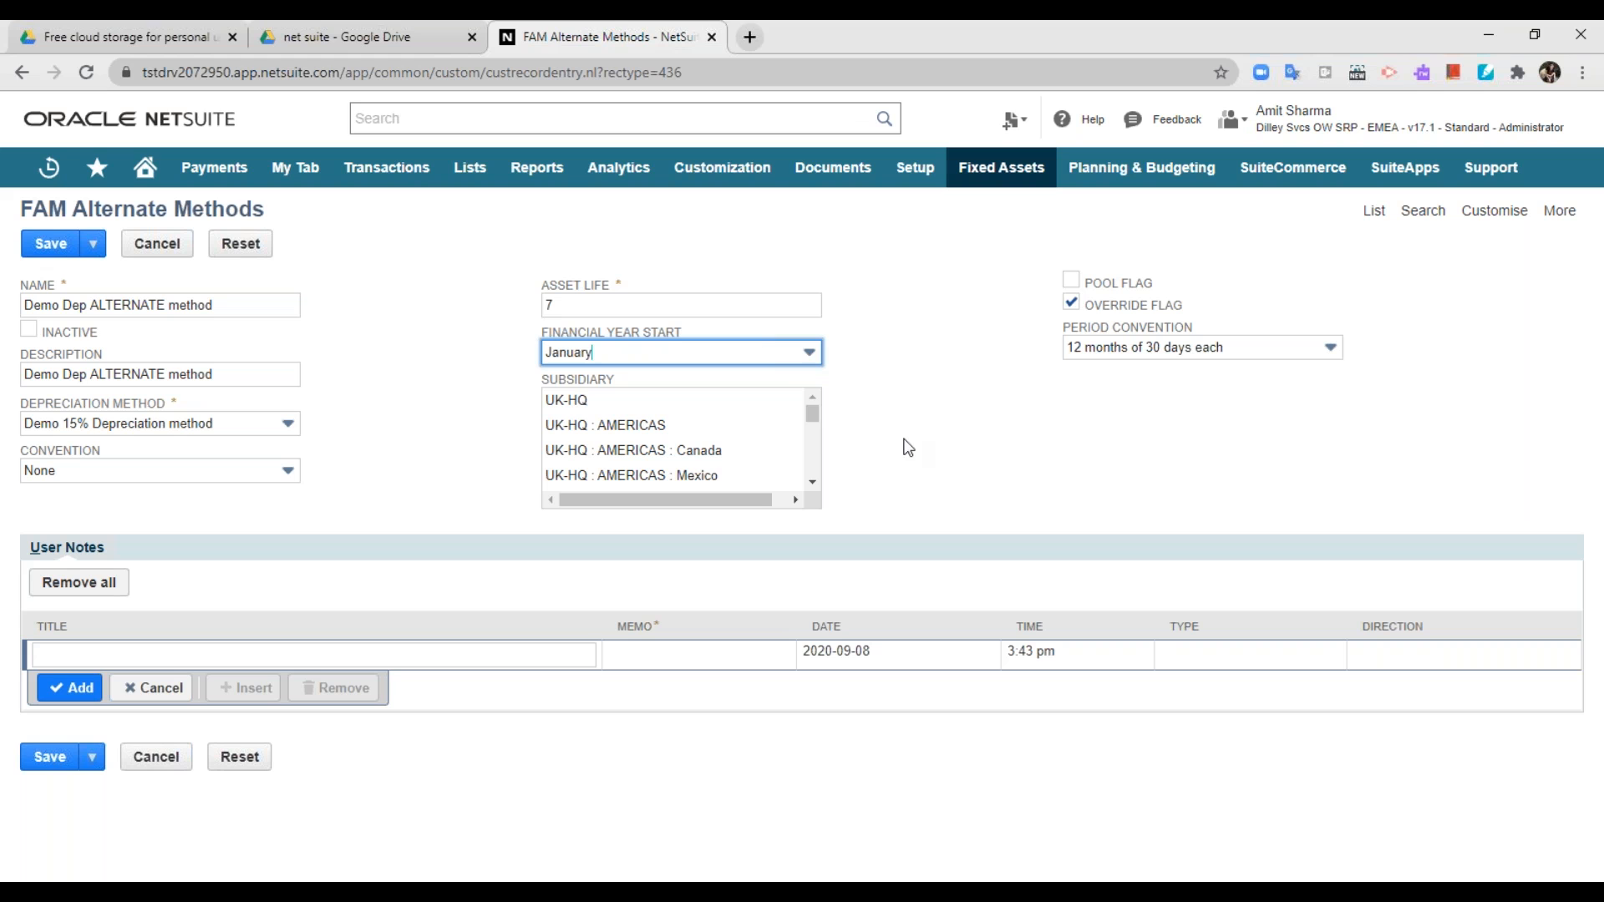
{"action": "scroll", "coordinate": [744, 449], "scroll_direction": "down", "scroll_amount": 2}
{"action": "scroll", "coordinate": [746, 451], "scroll_direction": "down", "scroll_amount": 2}
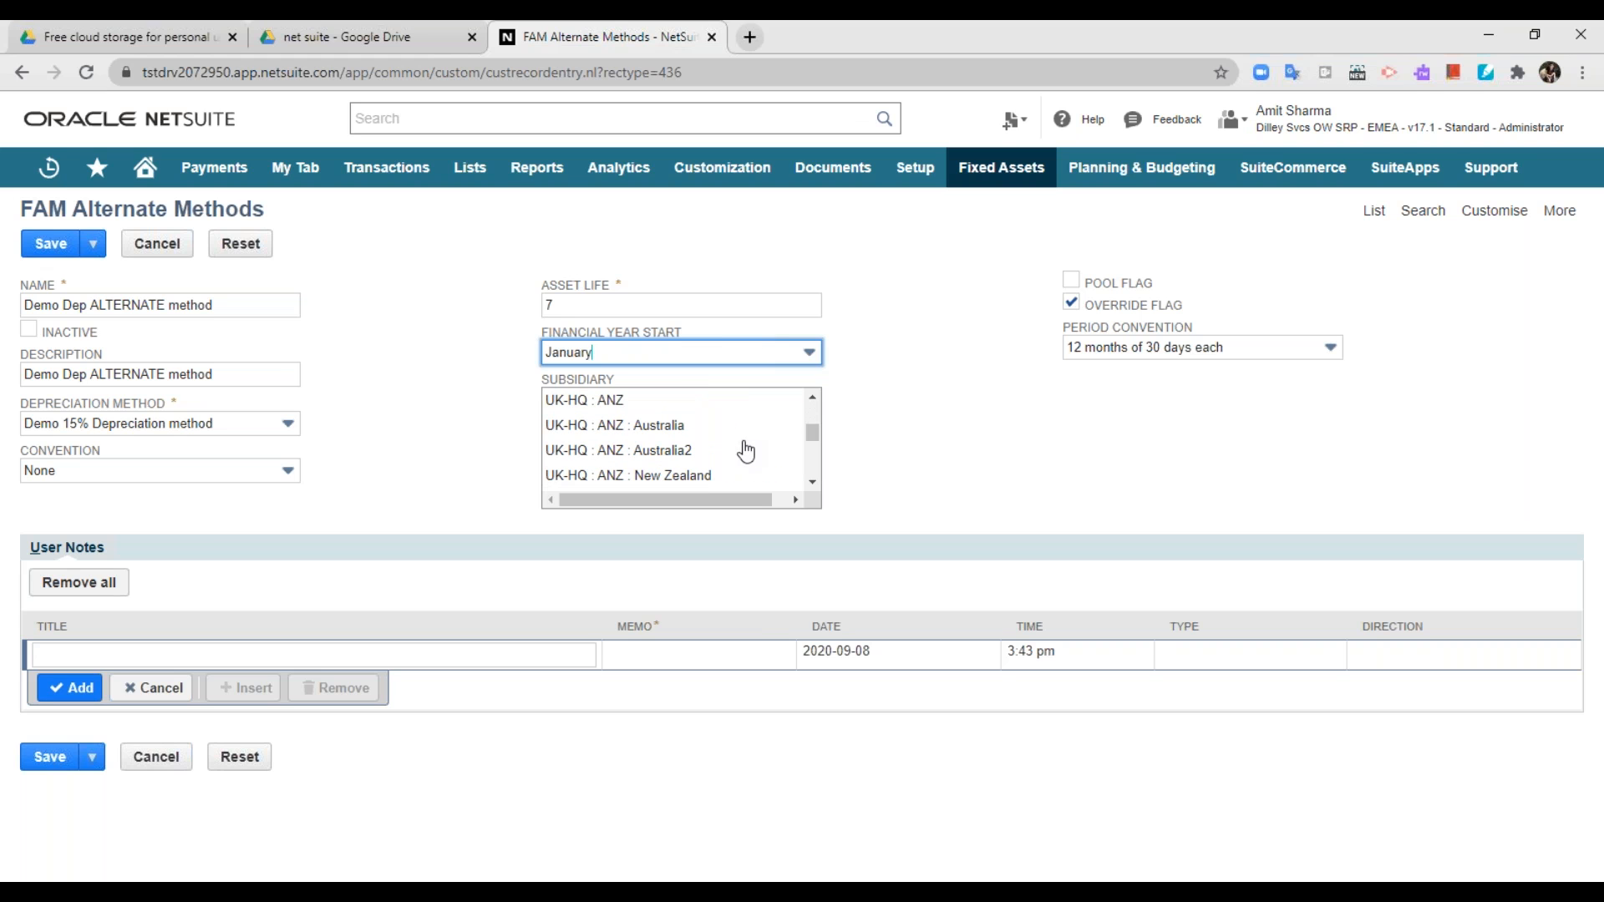
{"action": "left_click", "coordinate": [700, 358]}
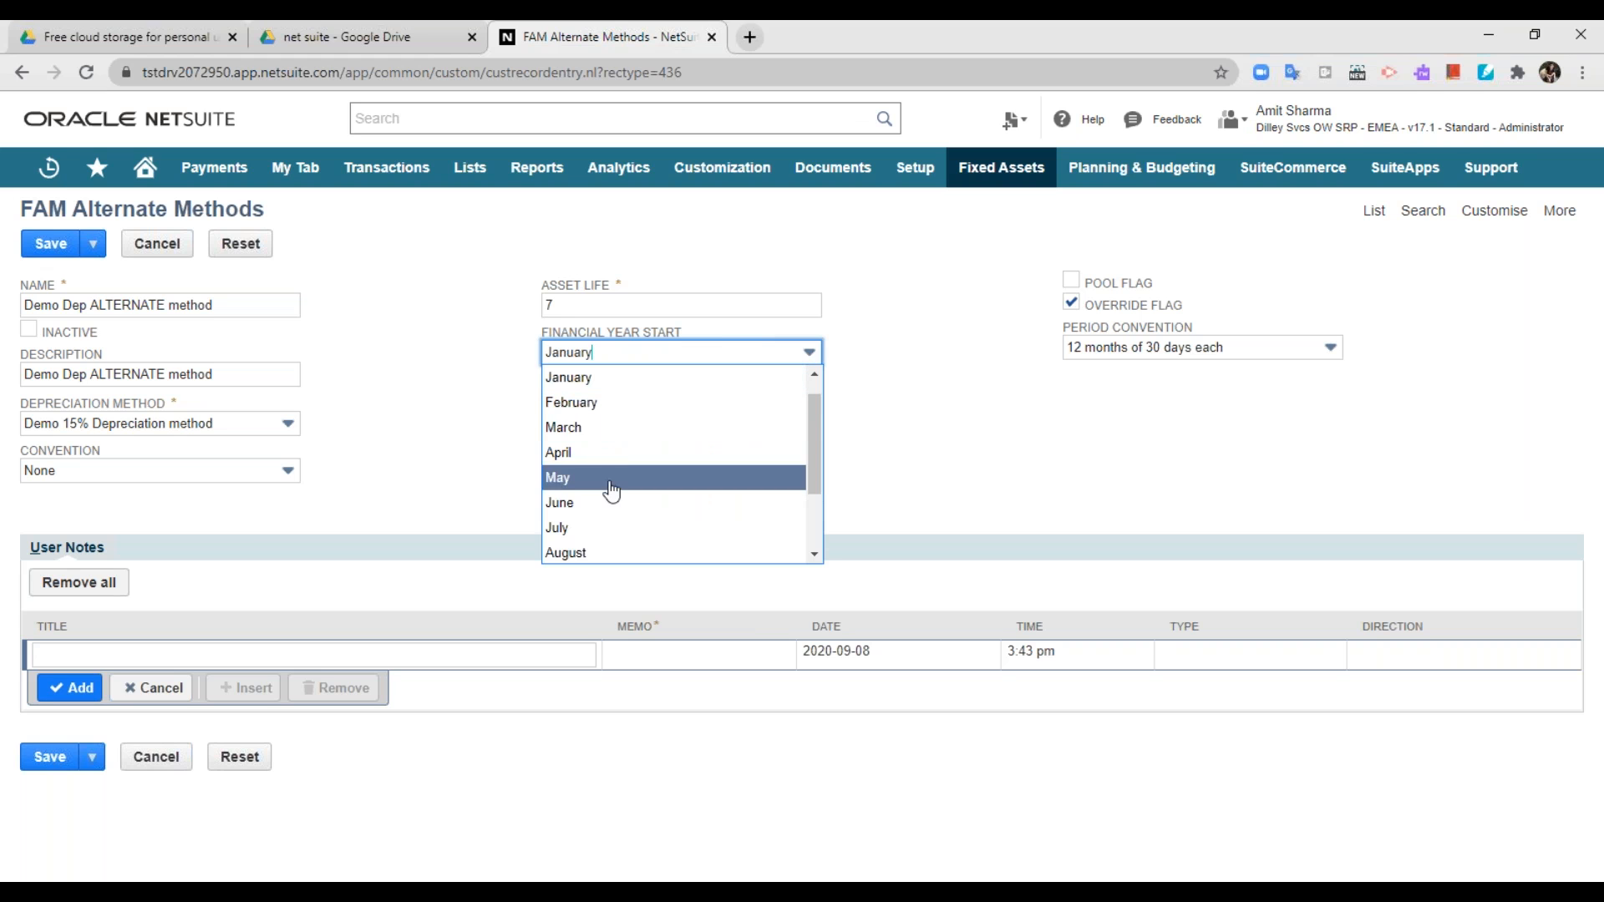
{"action": "left_click", "coordinate": [594, 454]}
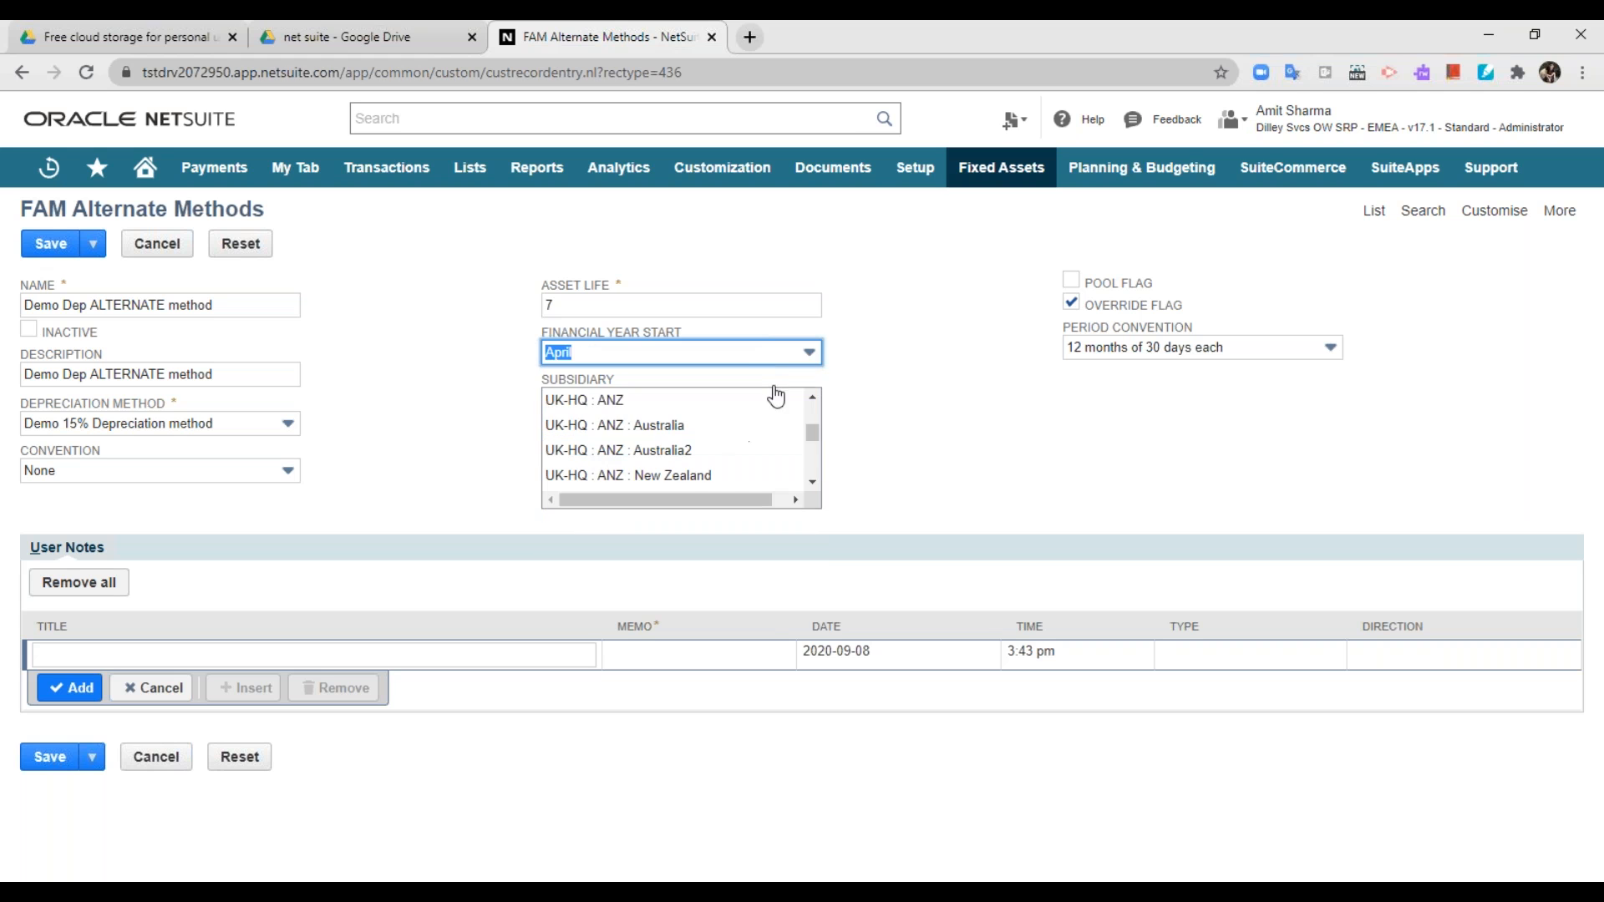
Examine the subsidiaries available for the alternate method, from the Americas entries through EMEA and Russia
{"action": "scroll", "coordinate": [750, 435], "scroll_direction": "down", "scroll_amount": 3}
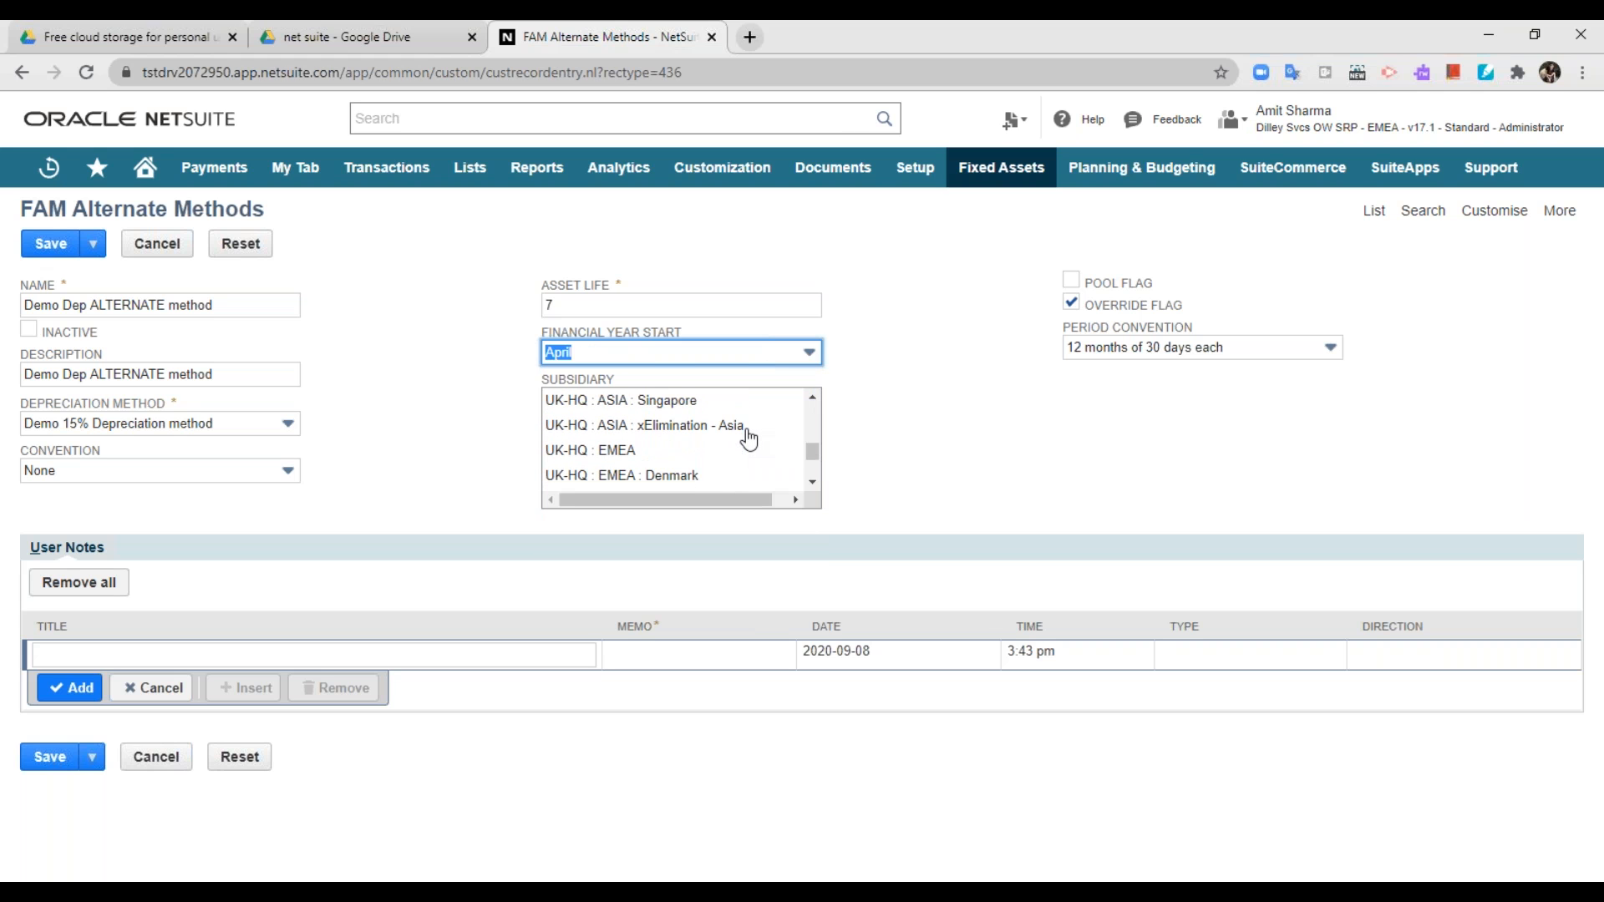
{"action": "scroll", "coordinate": [749, 437], "scroll_direction": "up", "scroll_amount": 3}
{"action": "scroll", "coordinate": [749, 438], "scroll_direction": "down", "scroll_amount": 4}
{"action": "scroll", "coordinate": [749, 439], "scroll_direction": "down", "scroll_amount": 1}
{"action": "scroll", "coordinate": [740, 447], "scroll_direction": "up", "scroll_amount": 3}
{"action": "scroll", "coordinate": [737, 452], "scroll_direction": "up", "scroll_amount": 5}
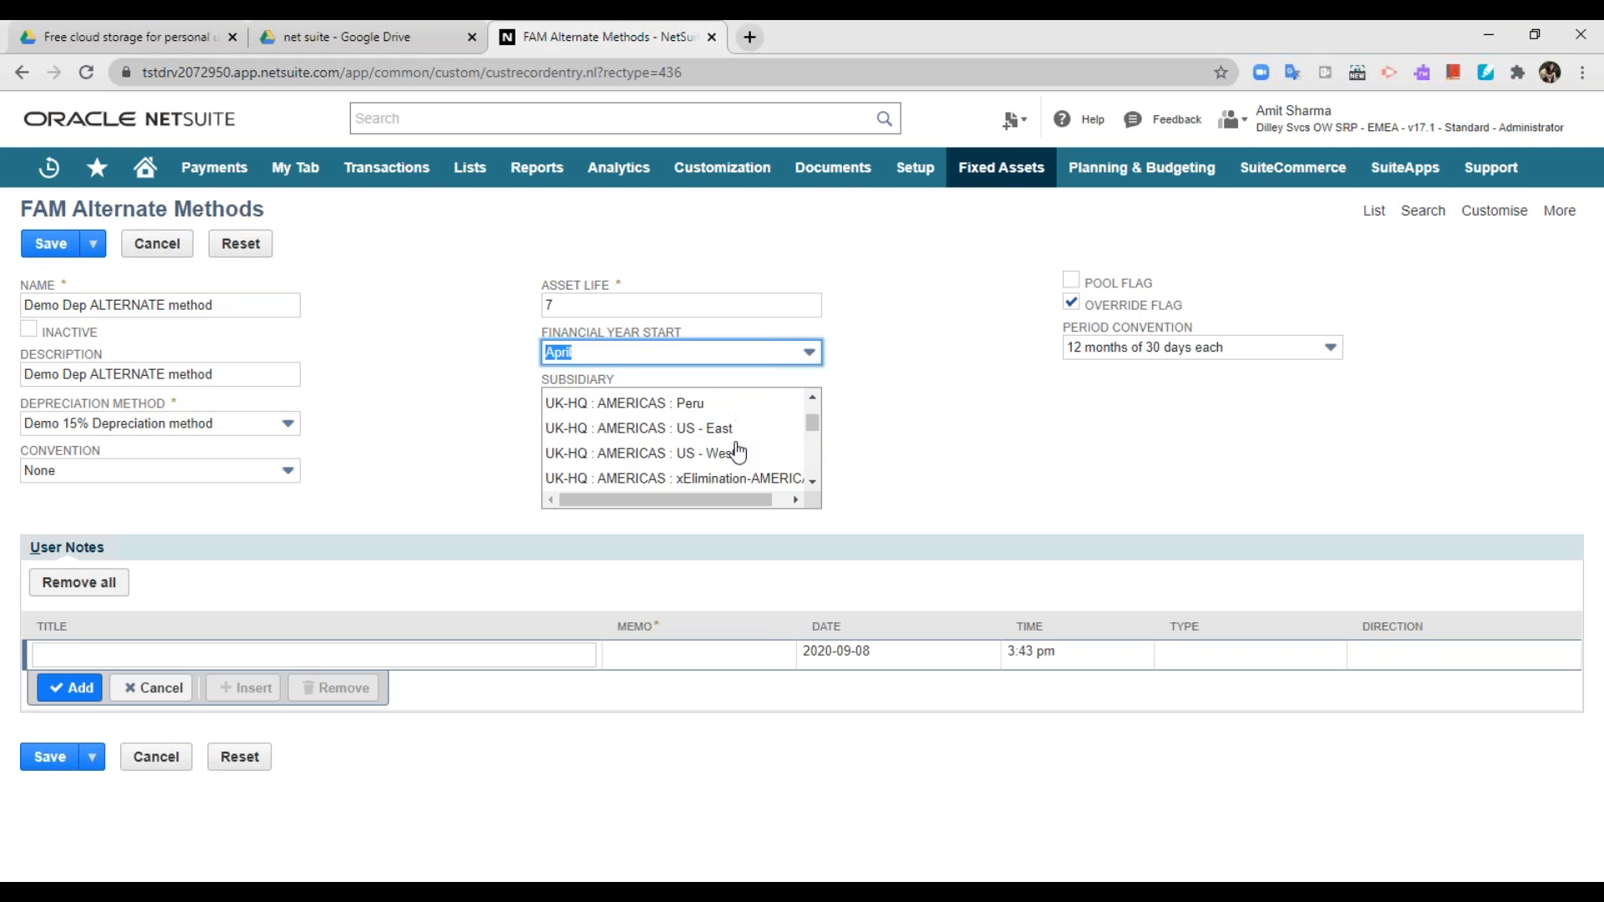
{"action": "scroll", "coordinate": [738, 452], "scroll_direction": "down", "scroll_amount": 3}
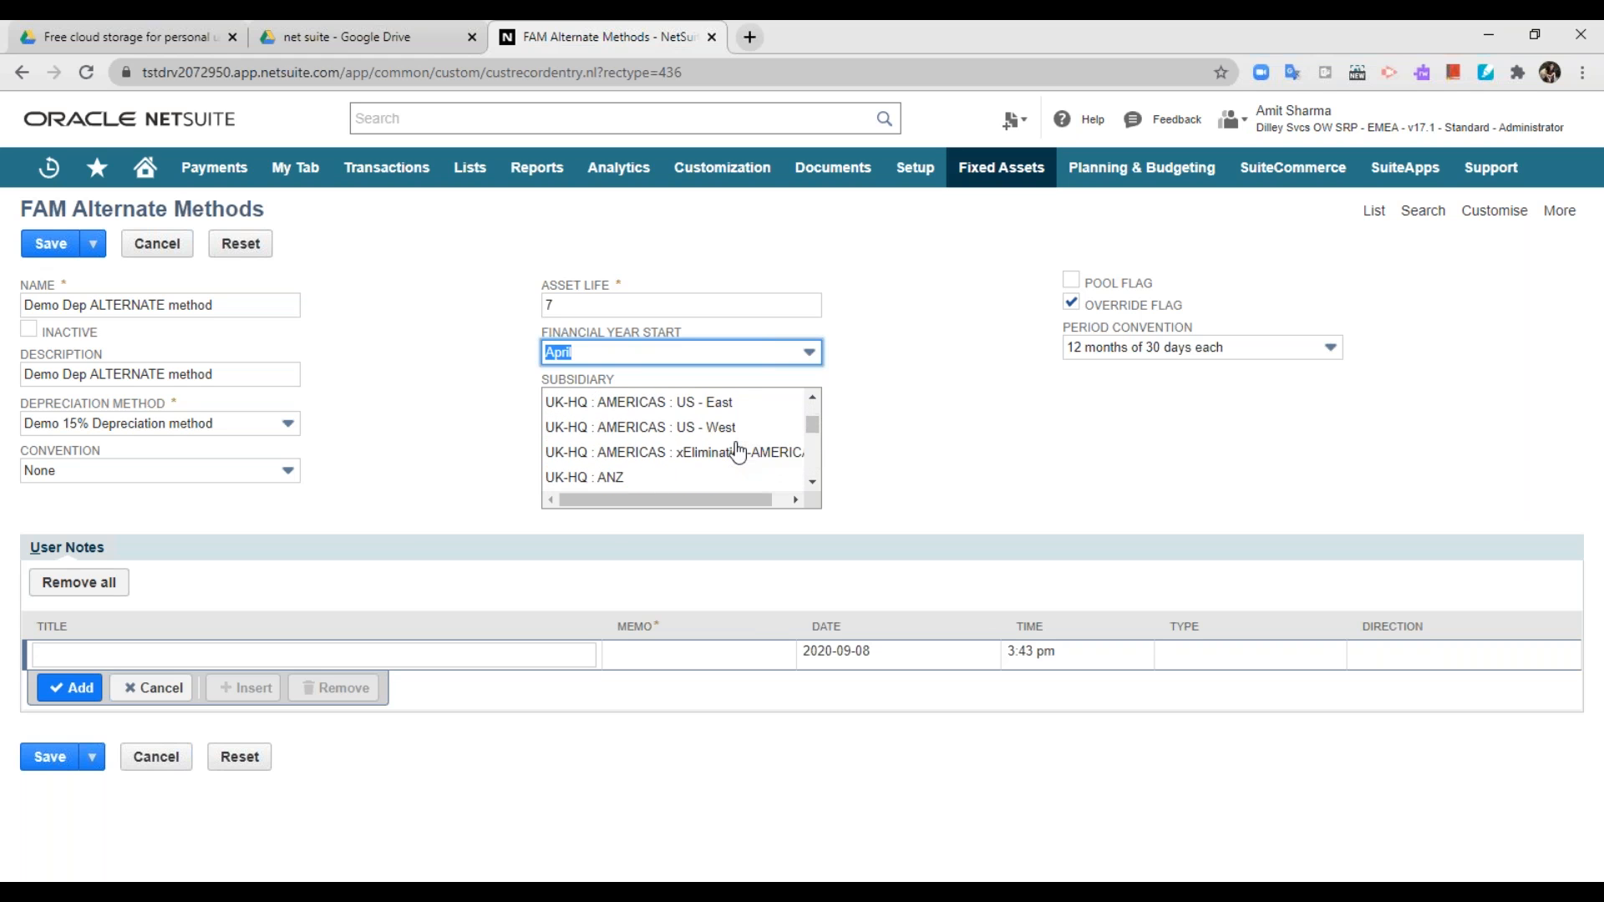
{"action": "scroll", "coordinate": [738, 452], "scroll_direction": "down", "scroll_amount": 1}
{"action": "scroll", "coordinate": [737, 452], "scroll_direction": "down", "scroll_amount": 2}
{"action": "scroll", "coordinate": [738, 452], "scroll_direction": "down", "scroll_amount": 1}
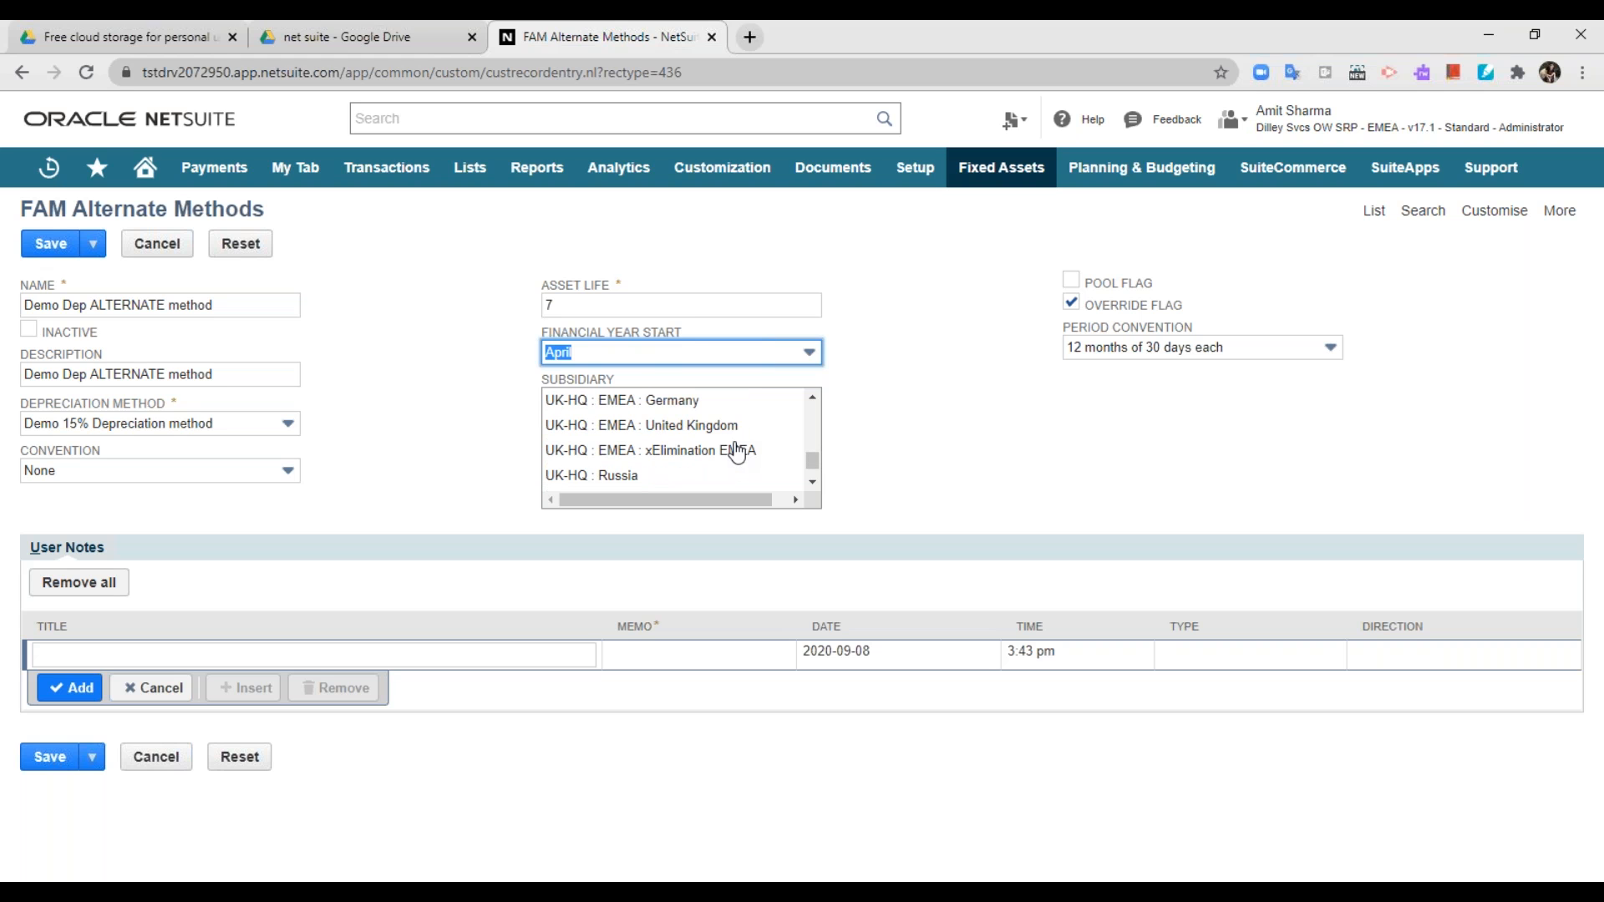
{"action": "scroll", "coordinate": [737, 452], "scroll_direction": "down", "scroll_amount": 1}
{"action": "scroll", "coordinate": [714, 455], "scroll_direction": "up", "scroll_amount": 5}
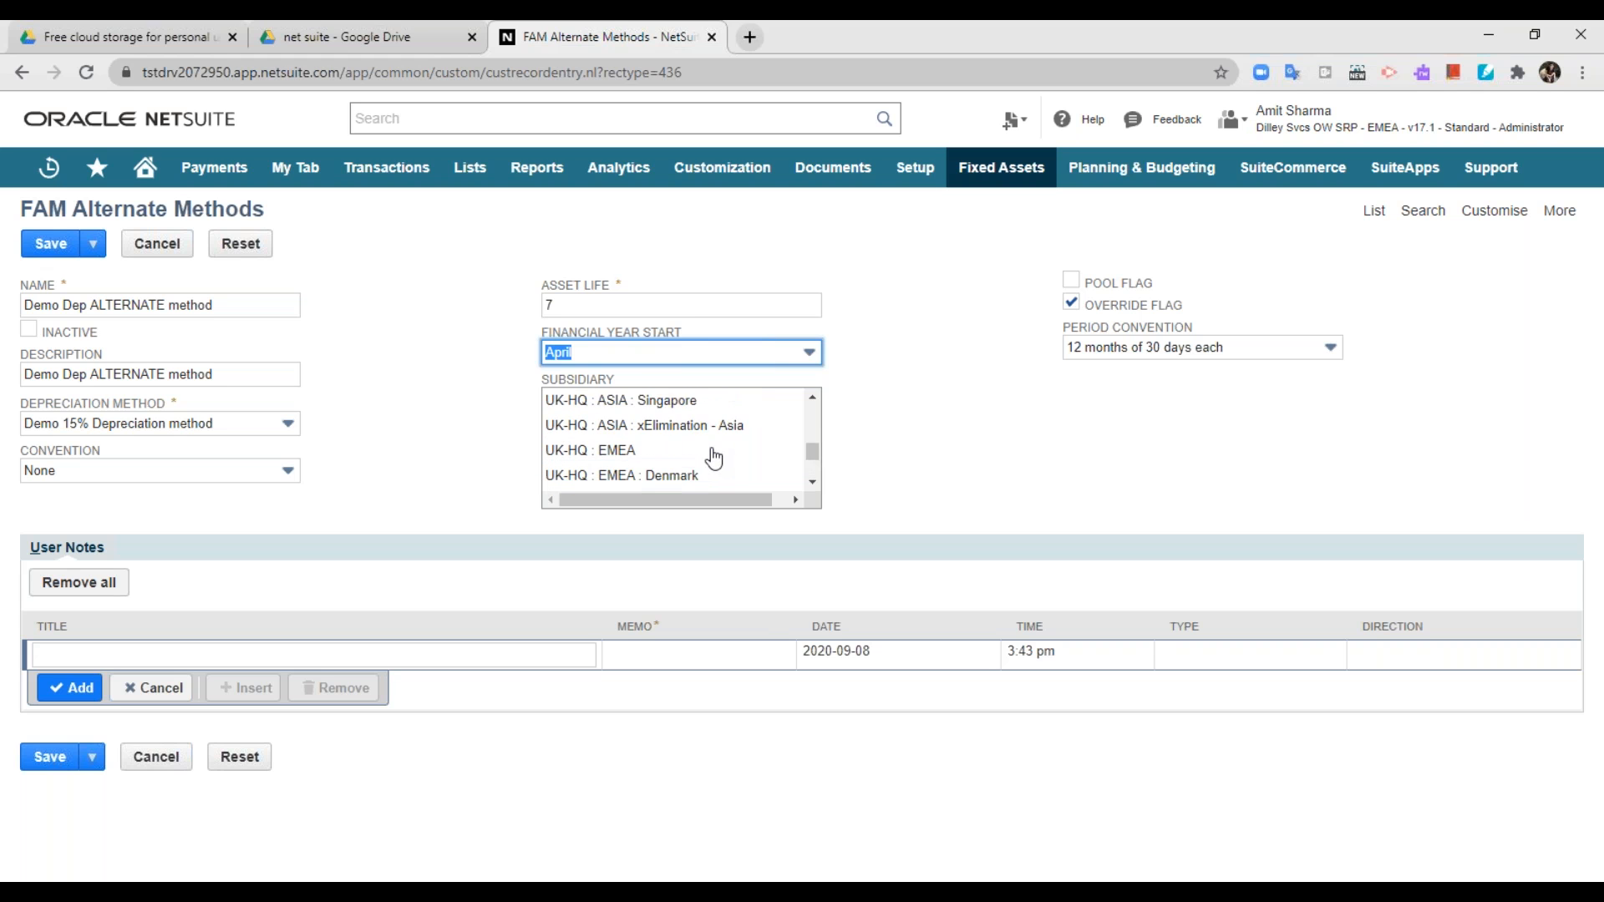
Set the alternate method's financial year start back to January
{"action": "left_click", "coordinate": [648, 353]}
{"action": "scroll", "coordinate": [601, 418], "scroll_direction": "up", "scroll_amount": 1}
{"action": "left_click", "coordinate": [593, 404]}
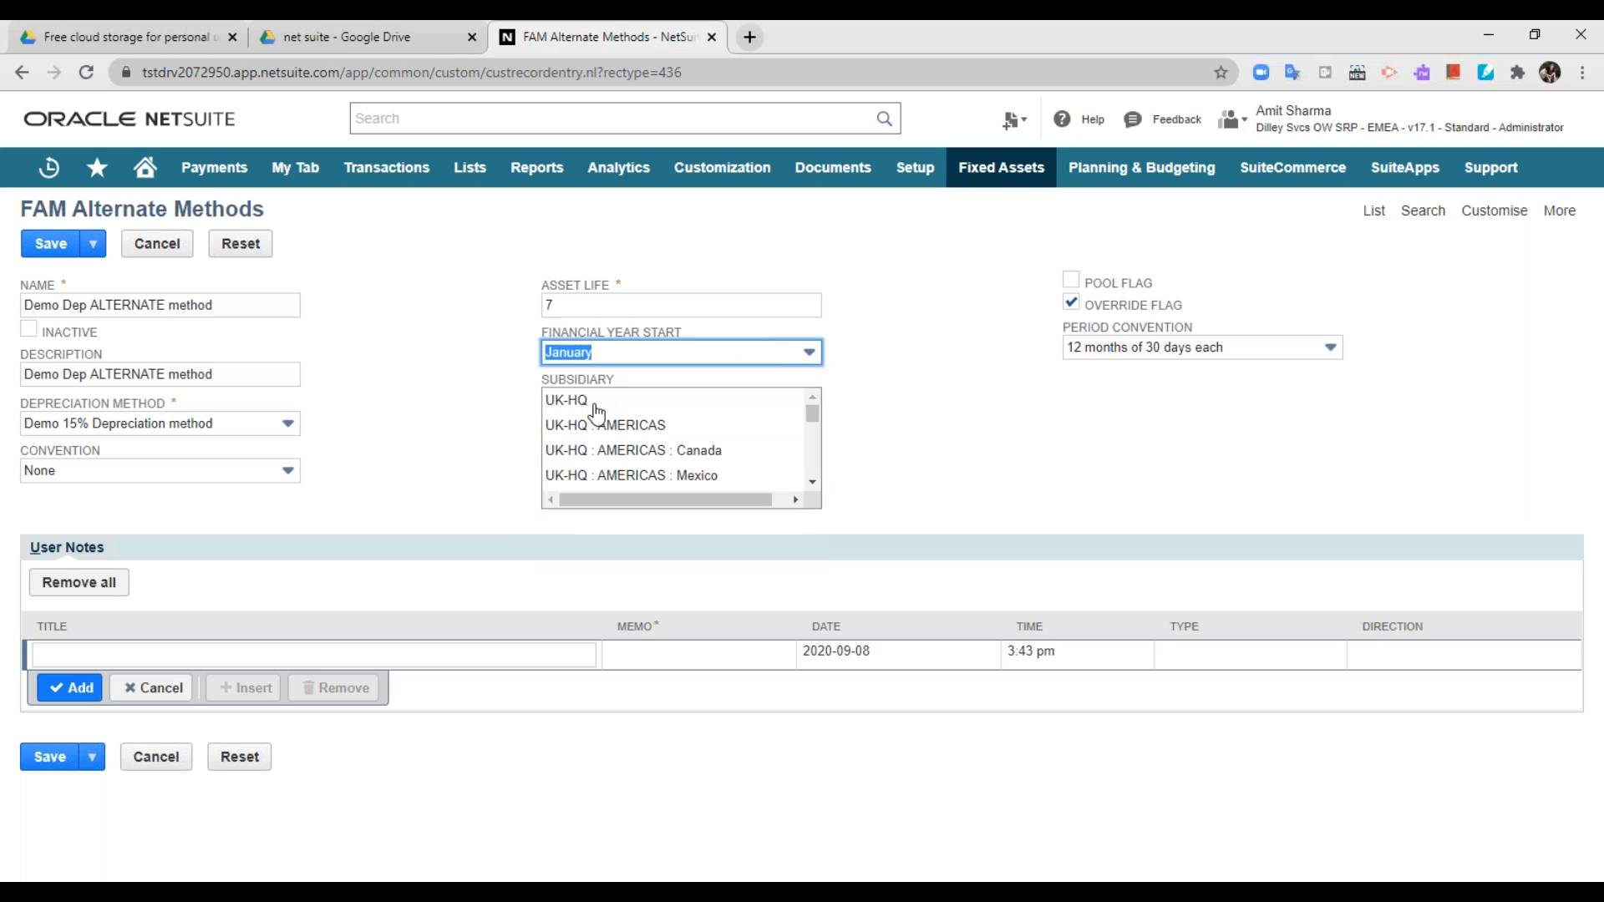
{"action": "left_click", "coordinate": [1054, 457]}
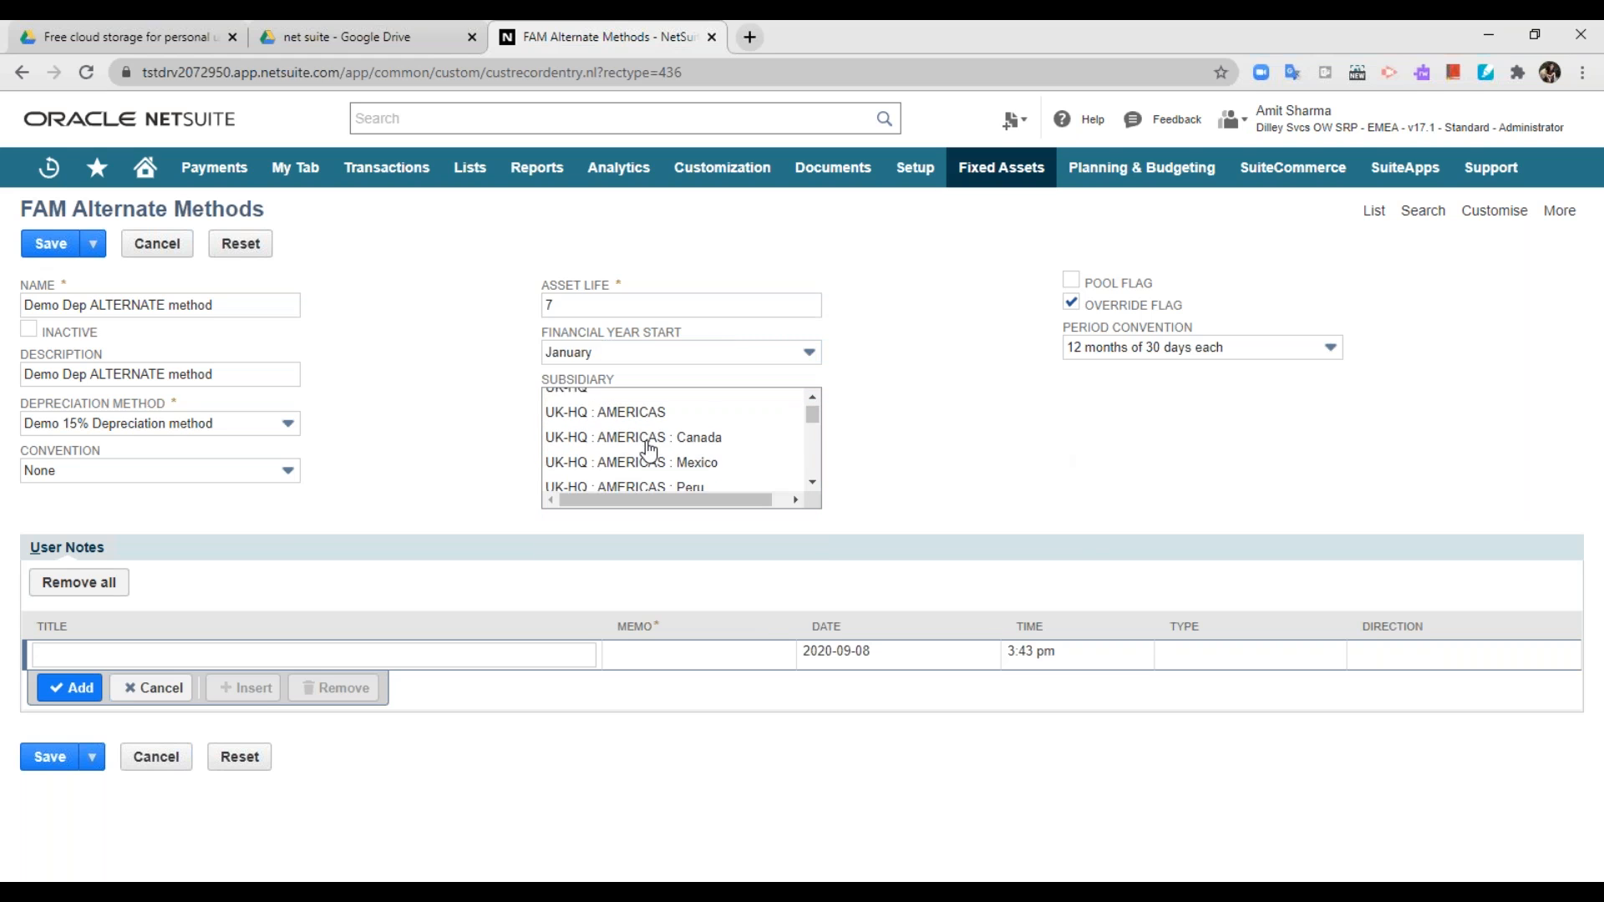
Assign the alternate method to the UK-HQ : AMERICAS : US - West subsidiary, with the override flag enabled
{"action": "scroll", "coordinate": [647, 452], "scroll_direction": "down", "scroll_amount": 2}
{"action": "left_click", "coordinate": [645, 451]}
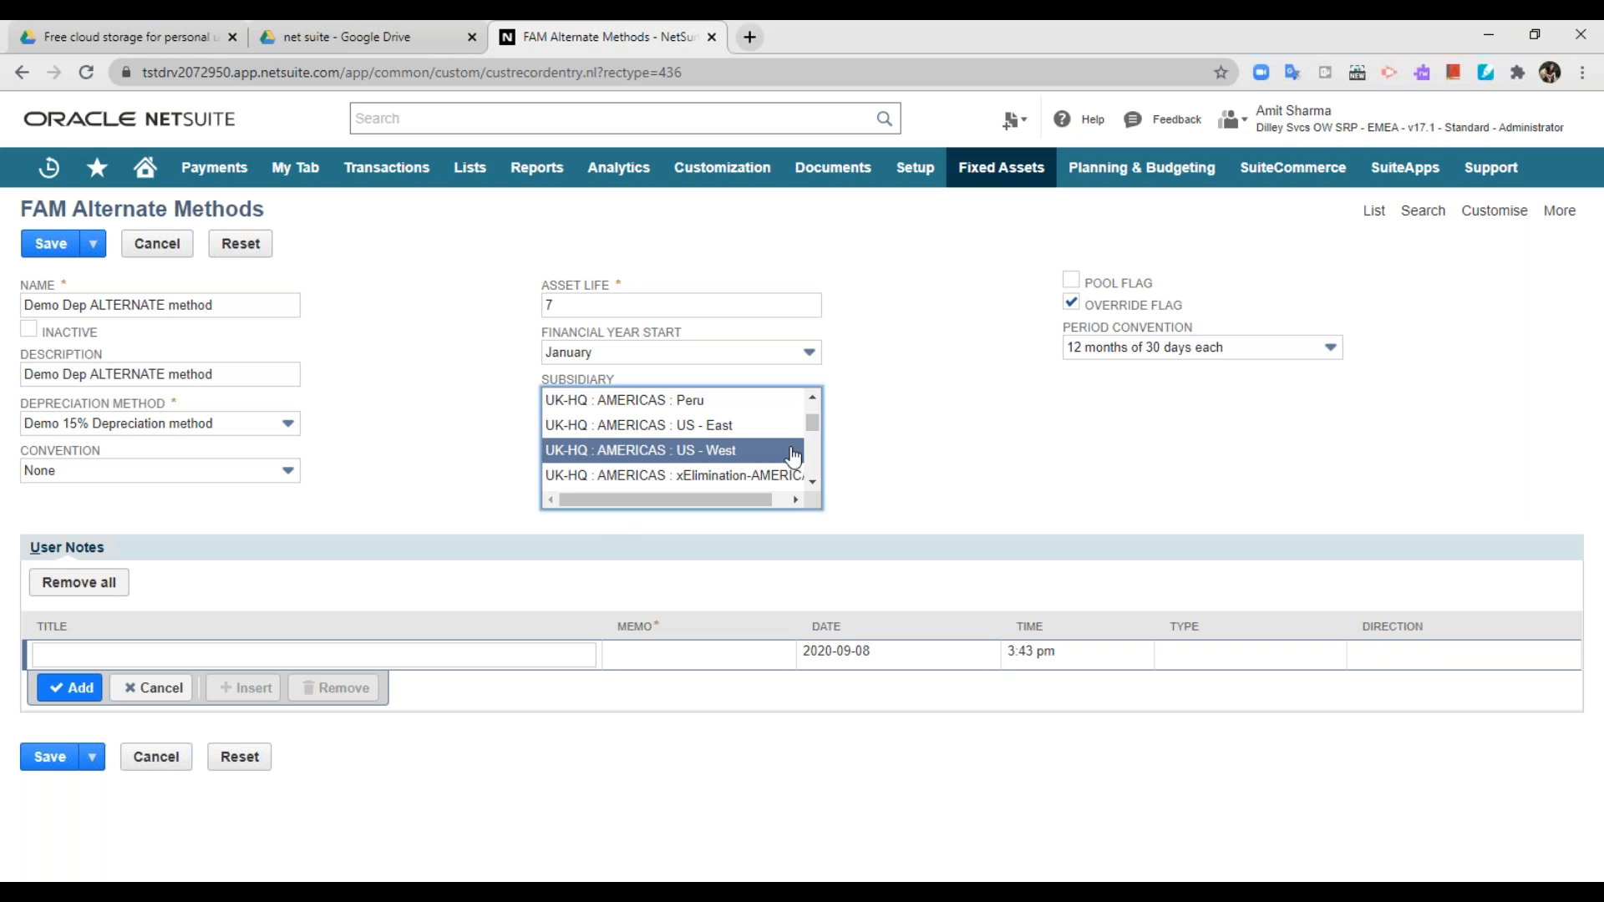
{"action": "left_click", "coordinate": [1072, 304]}
{"action": "left_click", "coordinate": [1073, 305]}
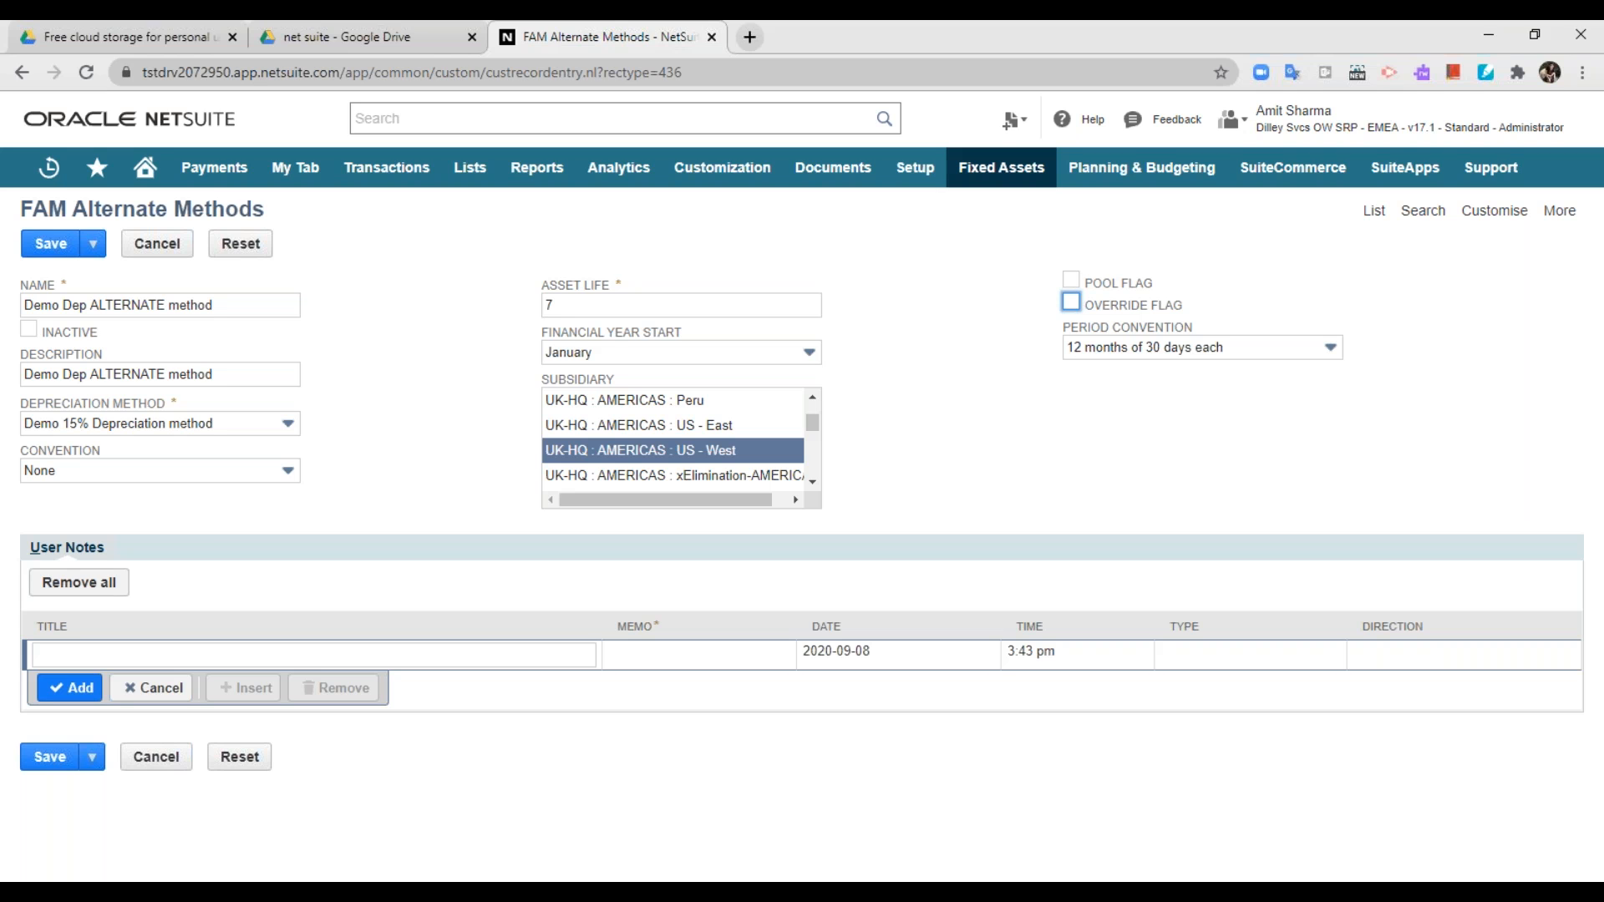
{"action": "key", "text": "space"}
Review the period convention options for the alternate method without changing the selection
{"action": "left_click", "coordinate": [1119, 351]}
{"action": "left_click", "coordinate": [1124, 355]}
{"action": "left_click", "coordinate": [1124, 355]}
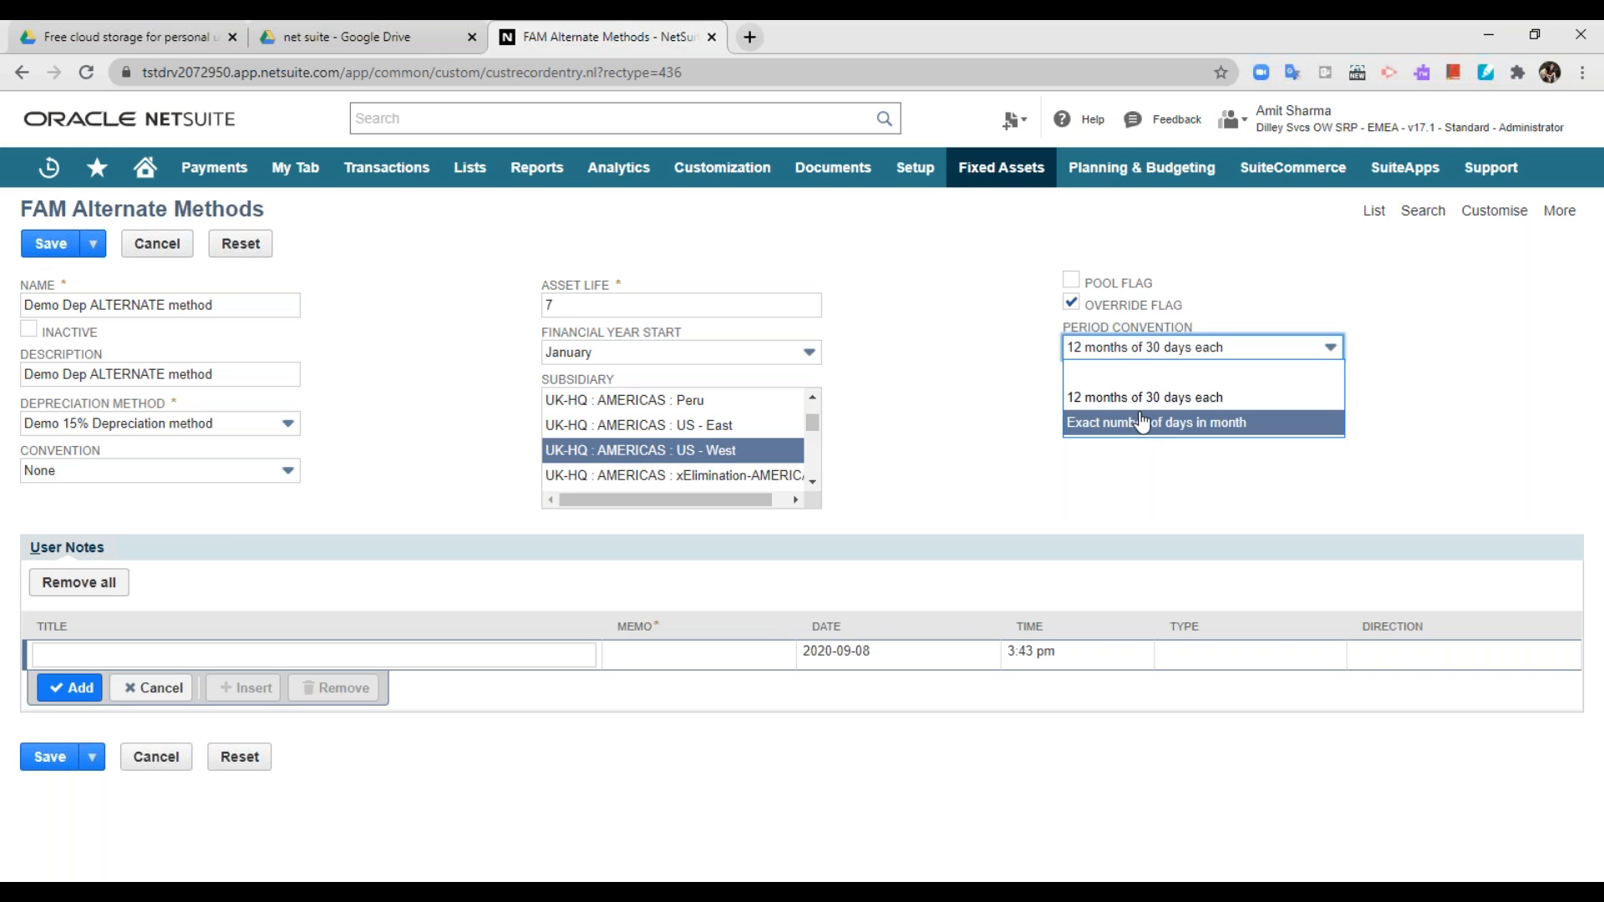
{"action": "left_click", "coordinate": [1141, 496]}
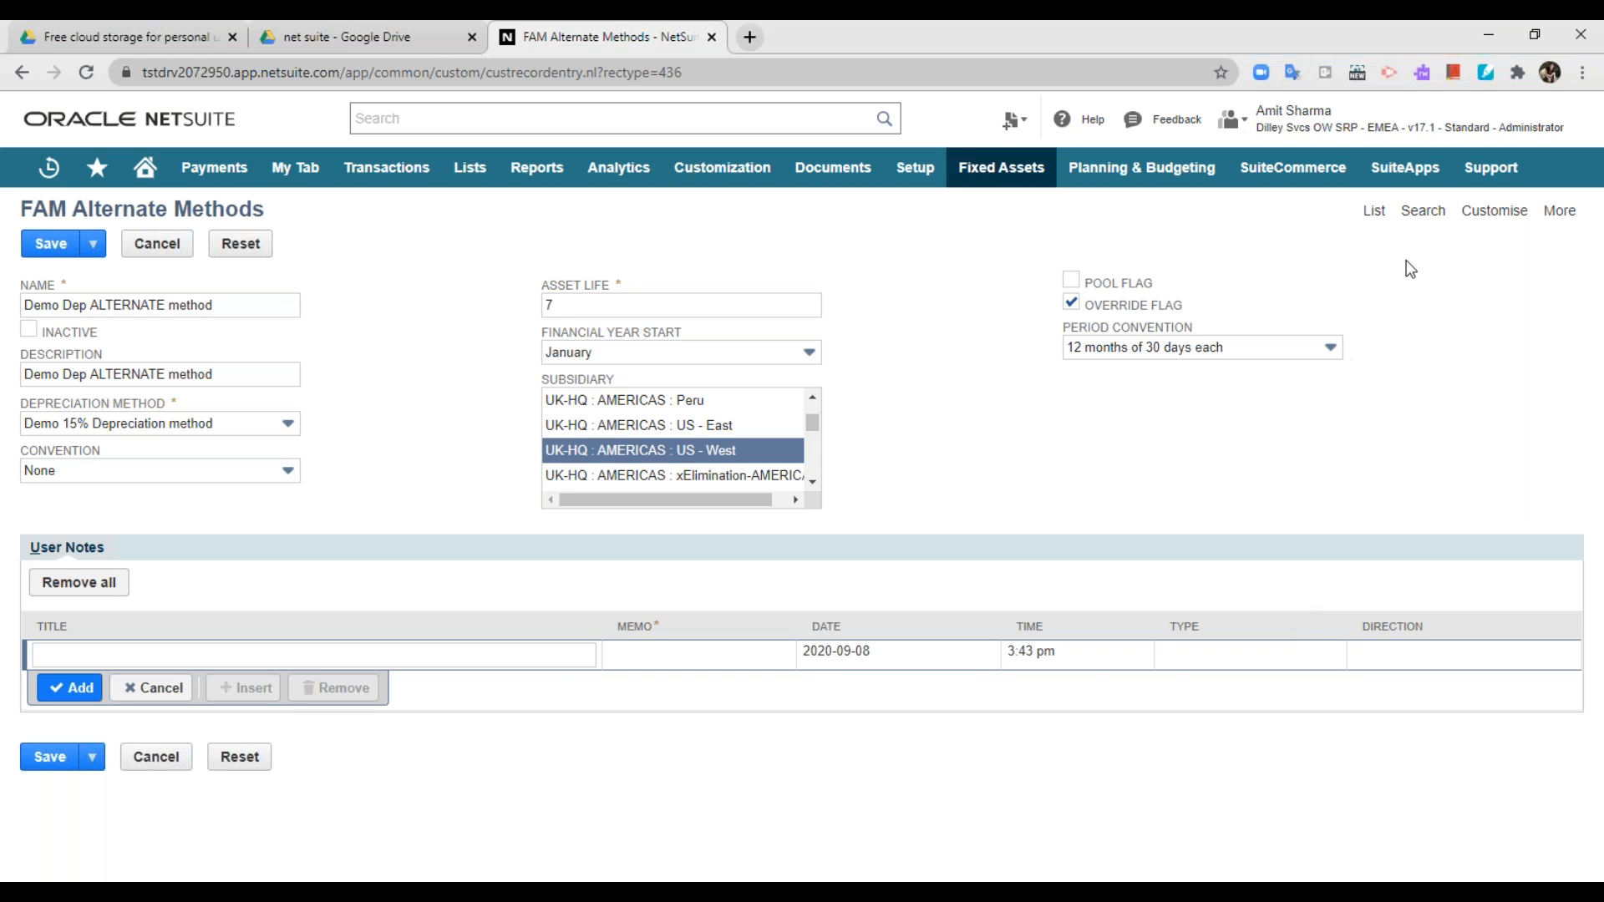
Save the alternate method and return to the list of alternate methods
{"action": "left_click", "coordinate": [47, 257]}
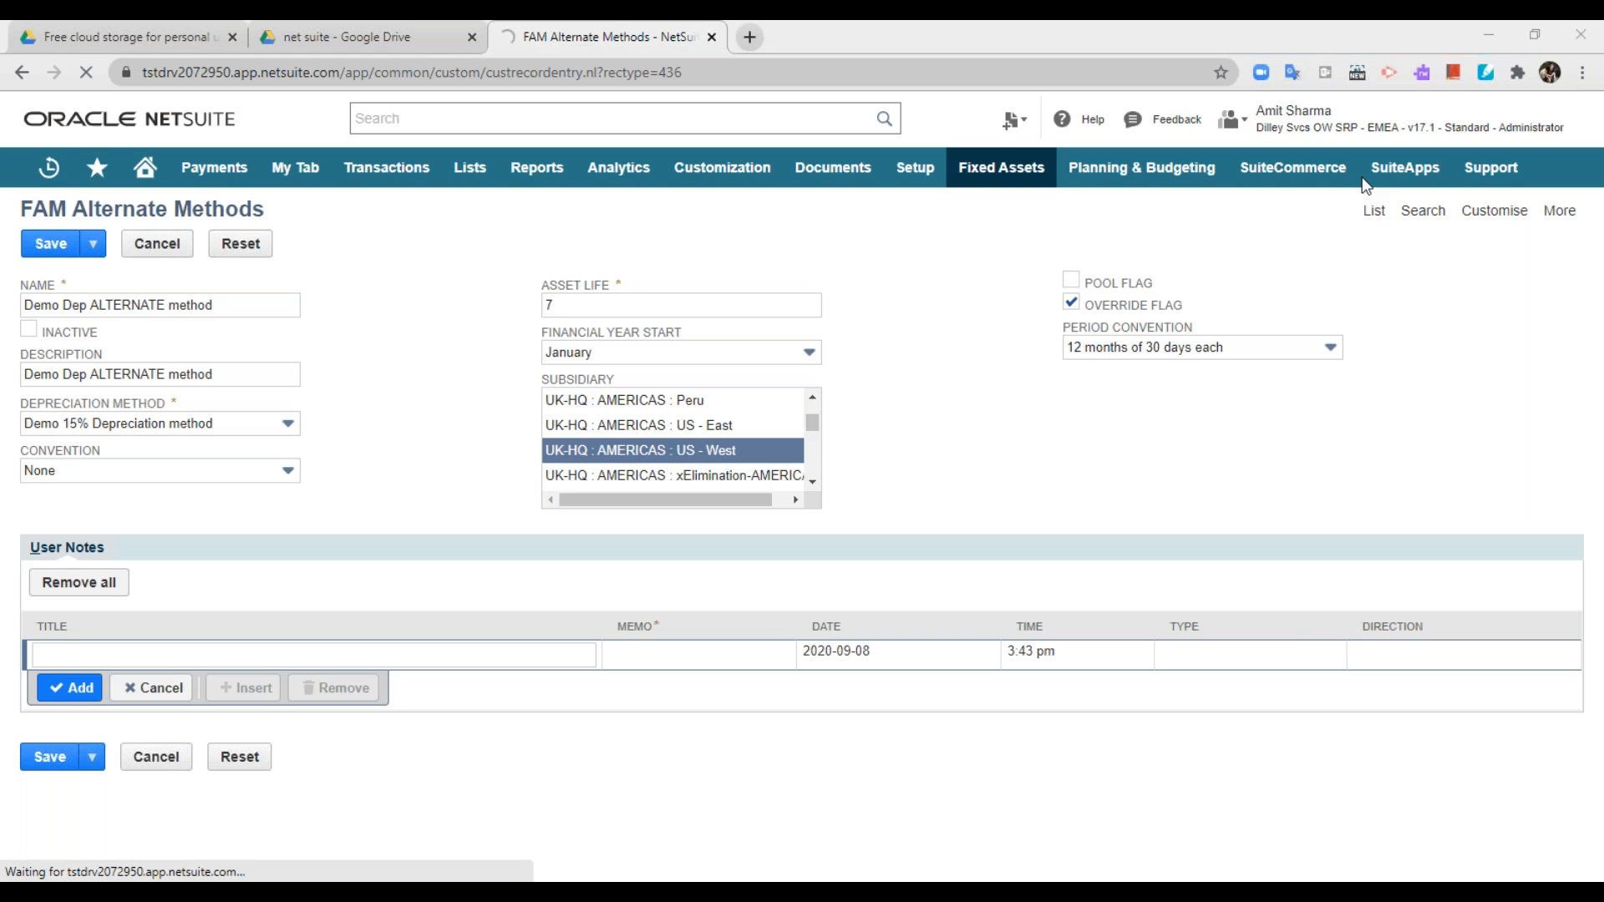
{"action": "left_click", "coordinate": [18, 233]}
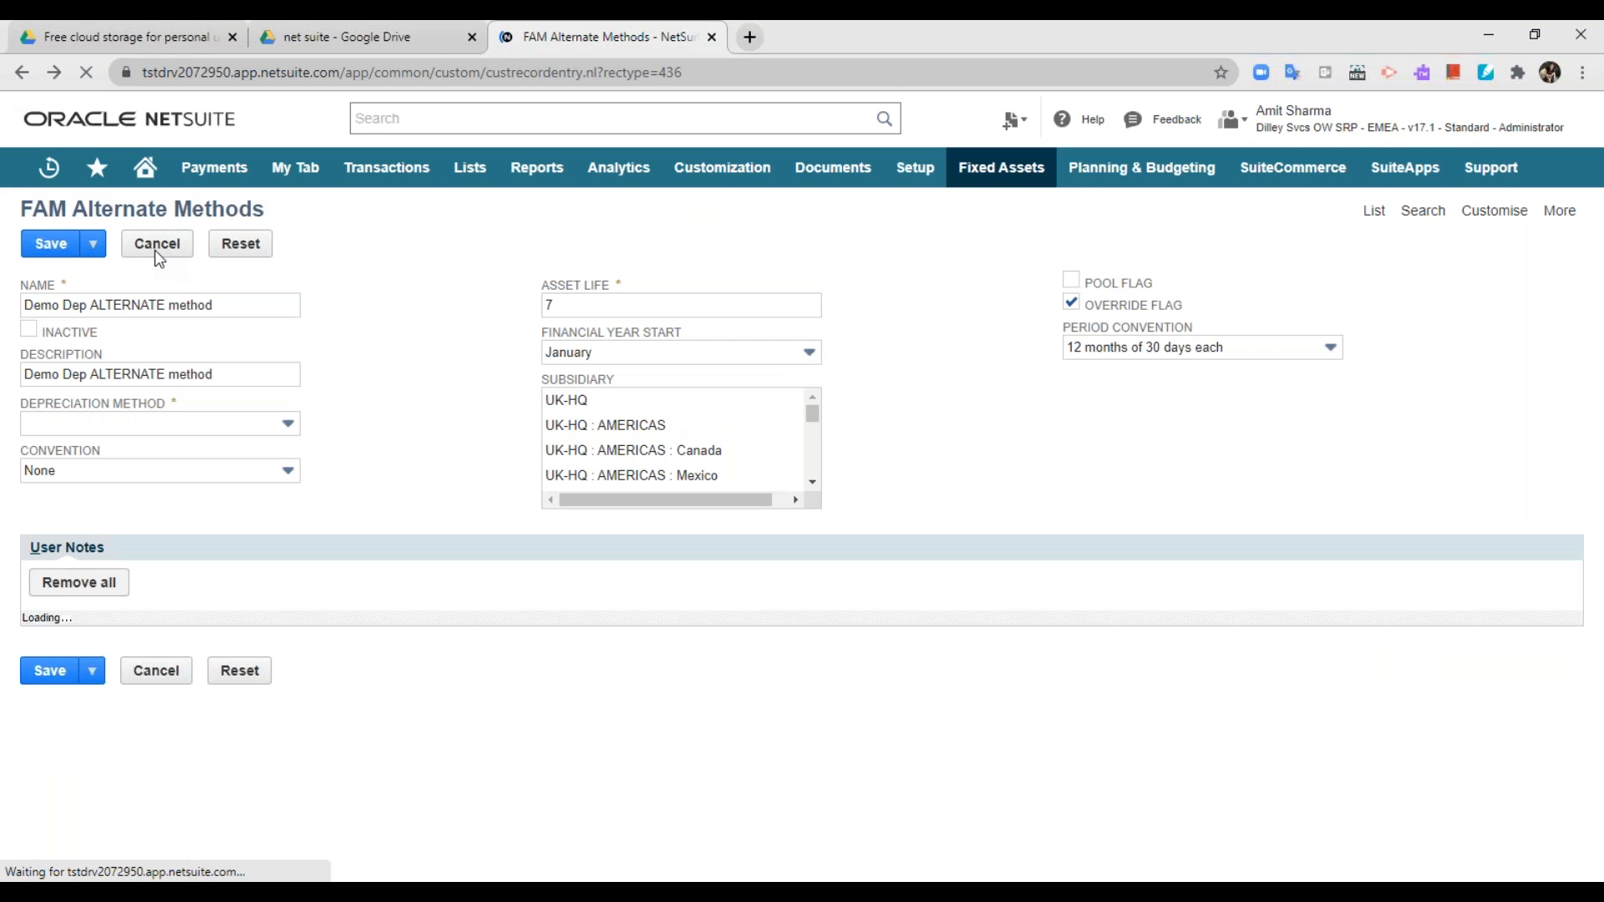
{"action": "left_click", "coordinate": [173, 251]}
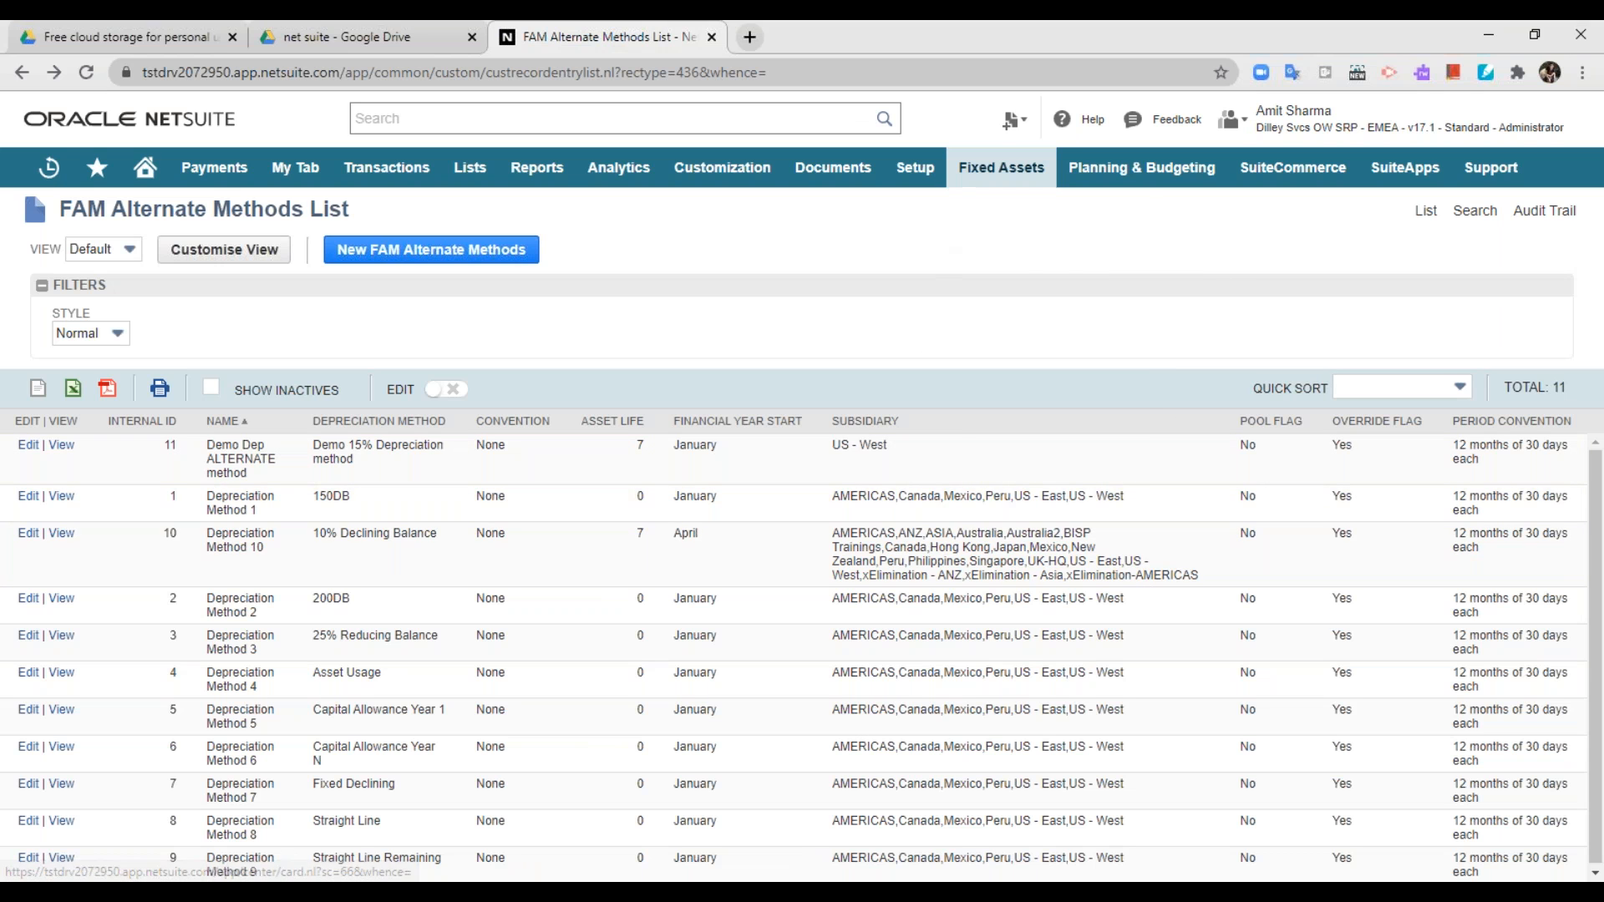
Start a new fixed asset record
{"action": "mouse_move", "coordinate": [983, 188]}
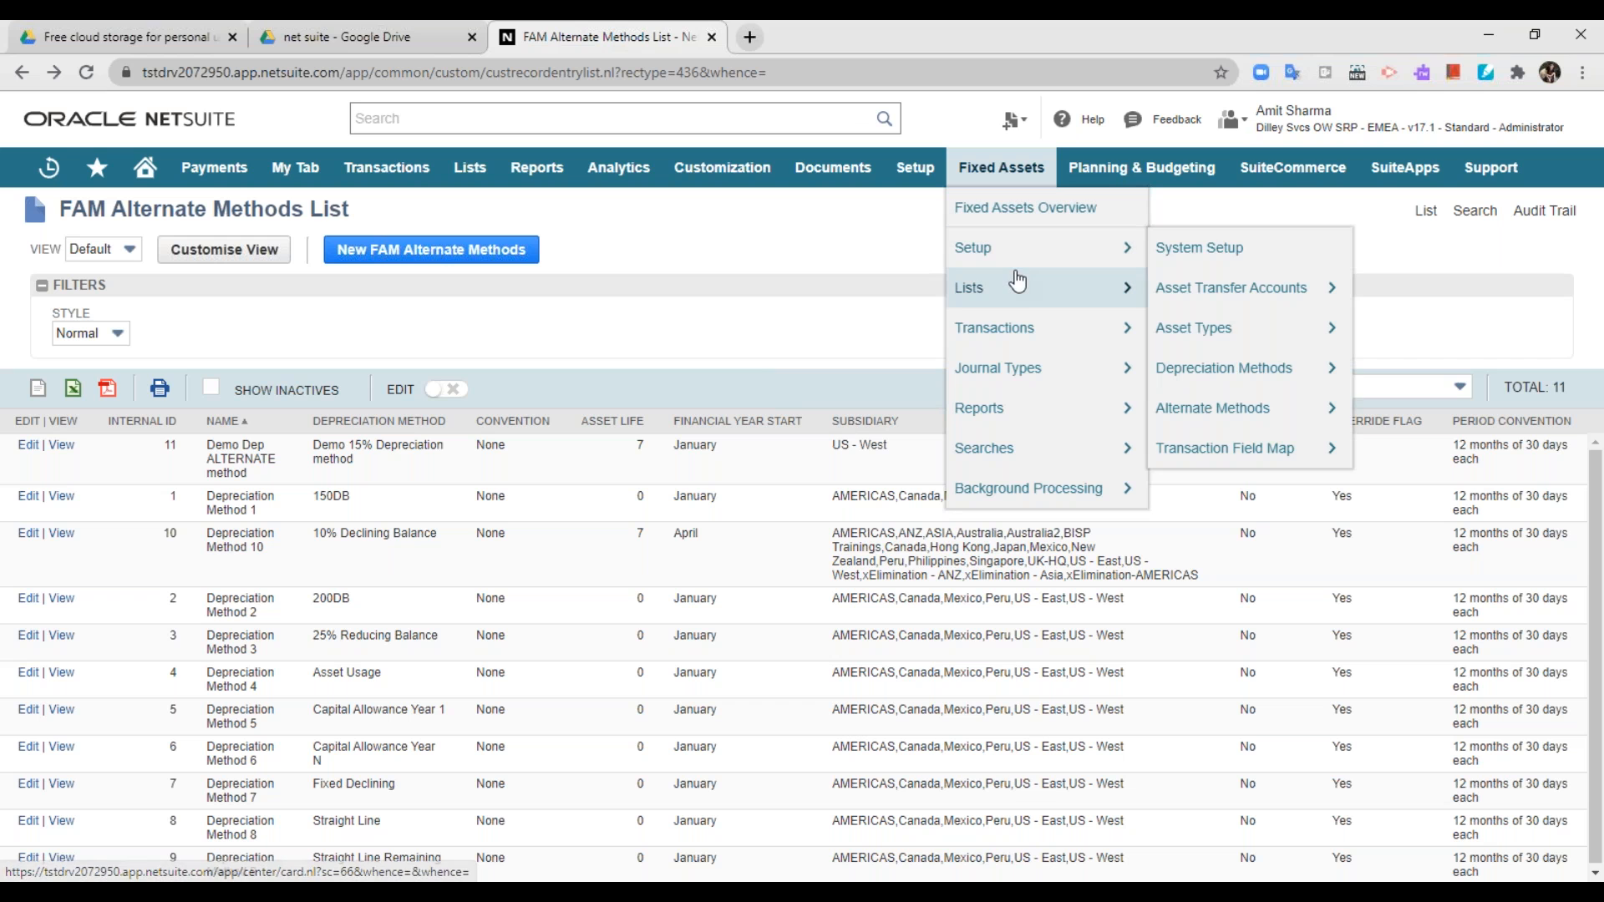
{"action": "mouse_move", "coordinate": [1016, 284]}
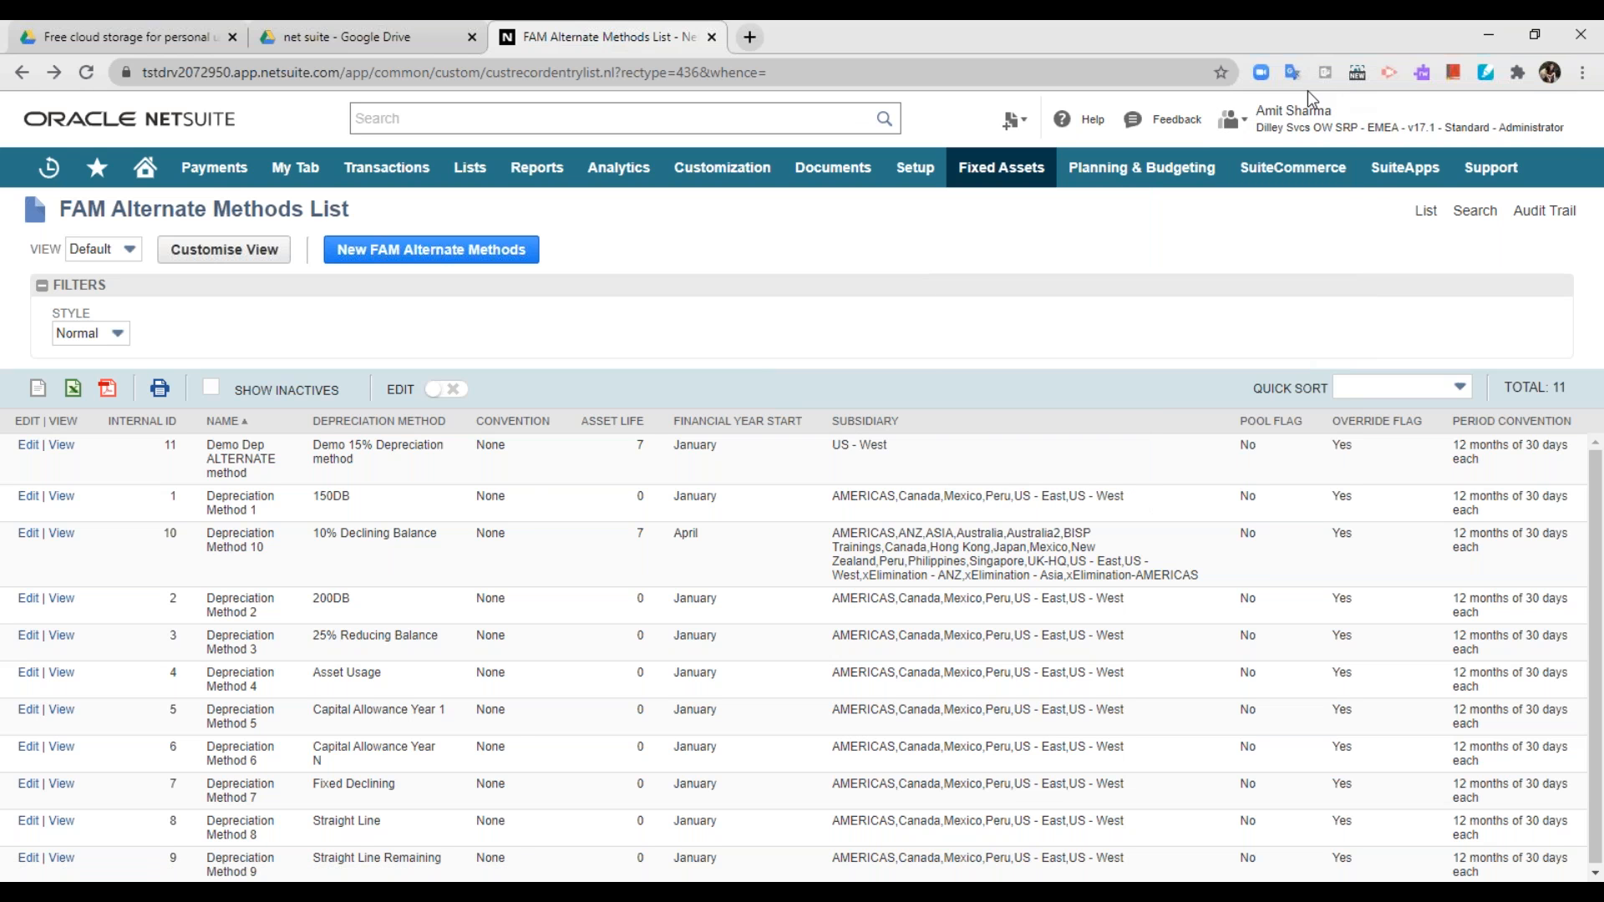
{"action": "mouse_move", "coordinate": [1219, 287]}
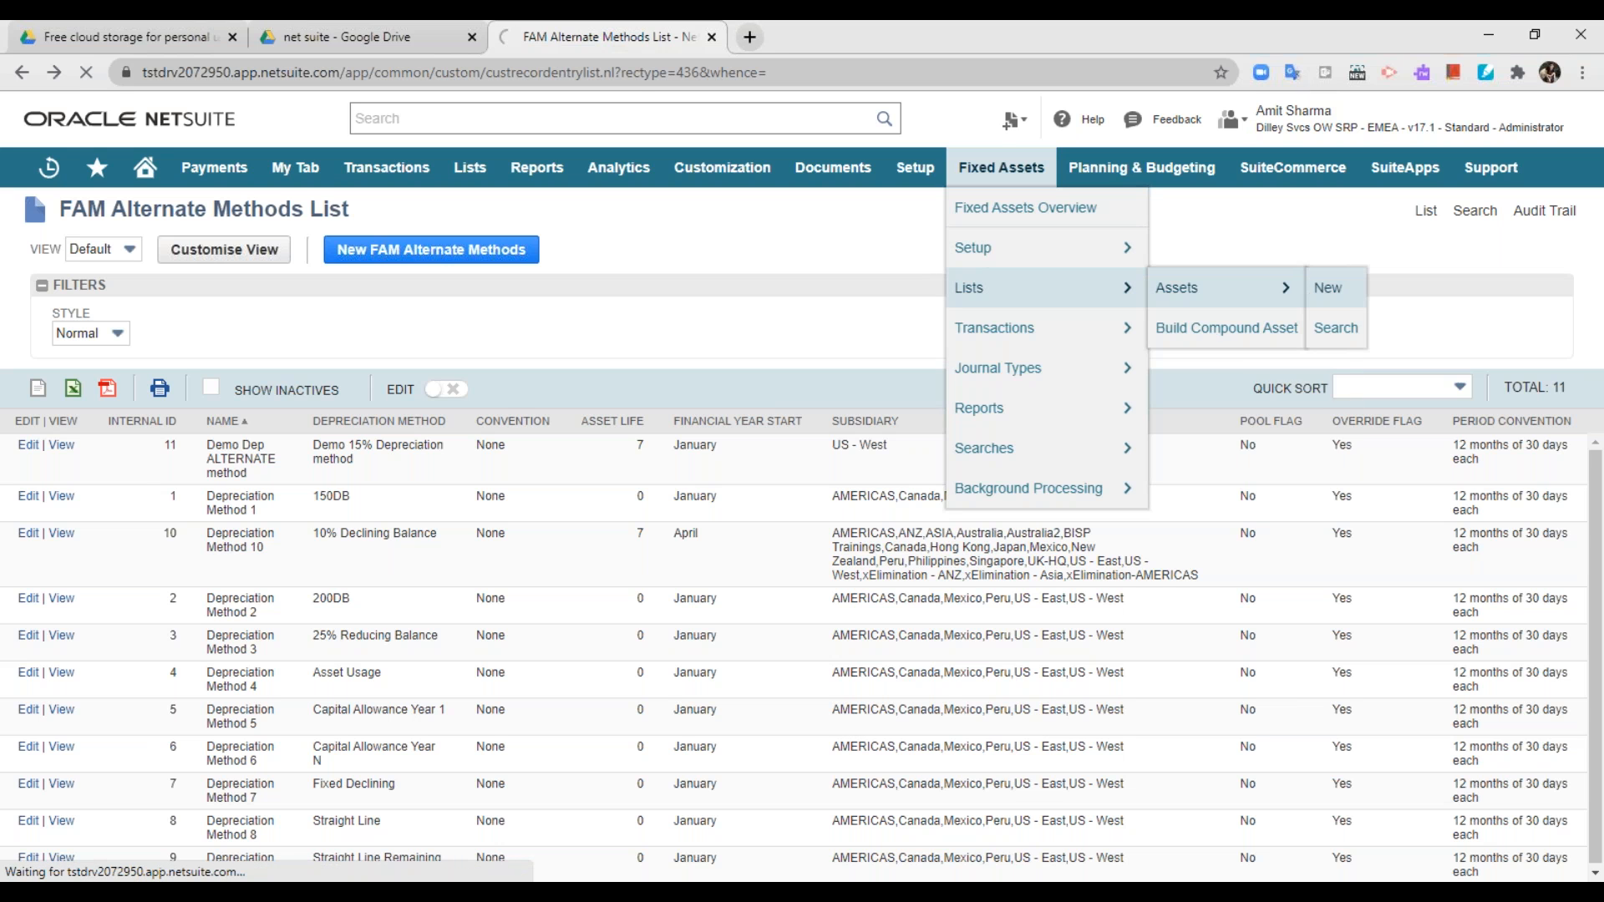
{"action": "left_click", "coordinate": [1320, 289]}
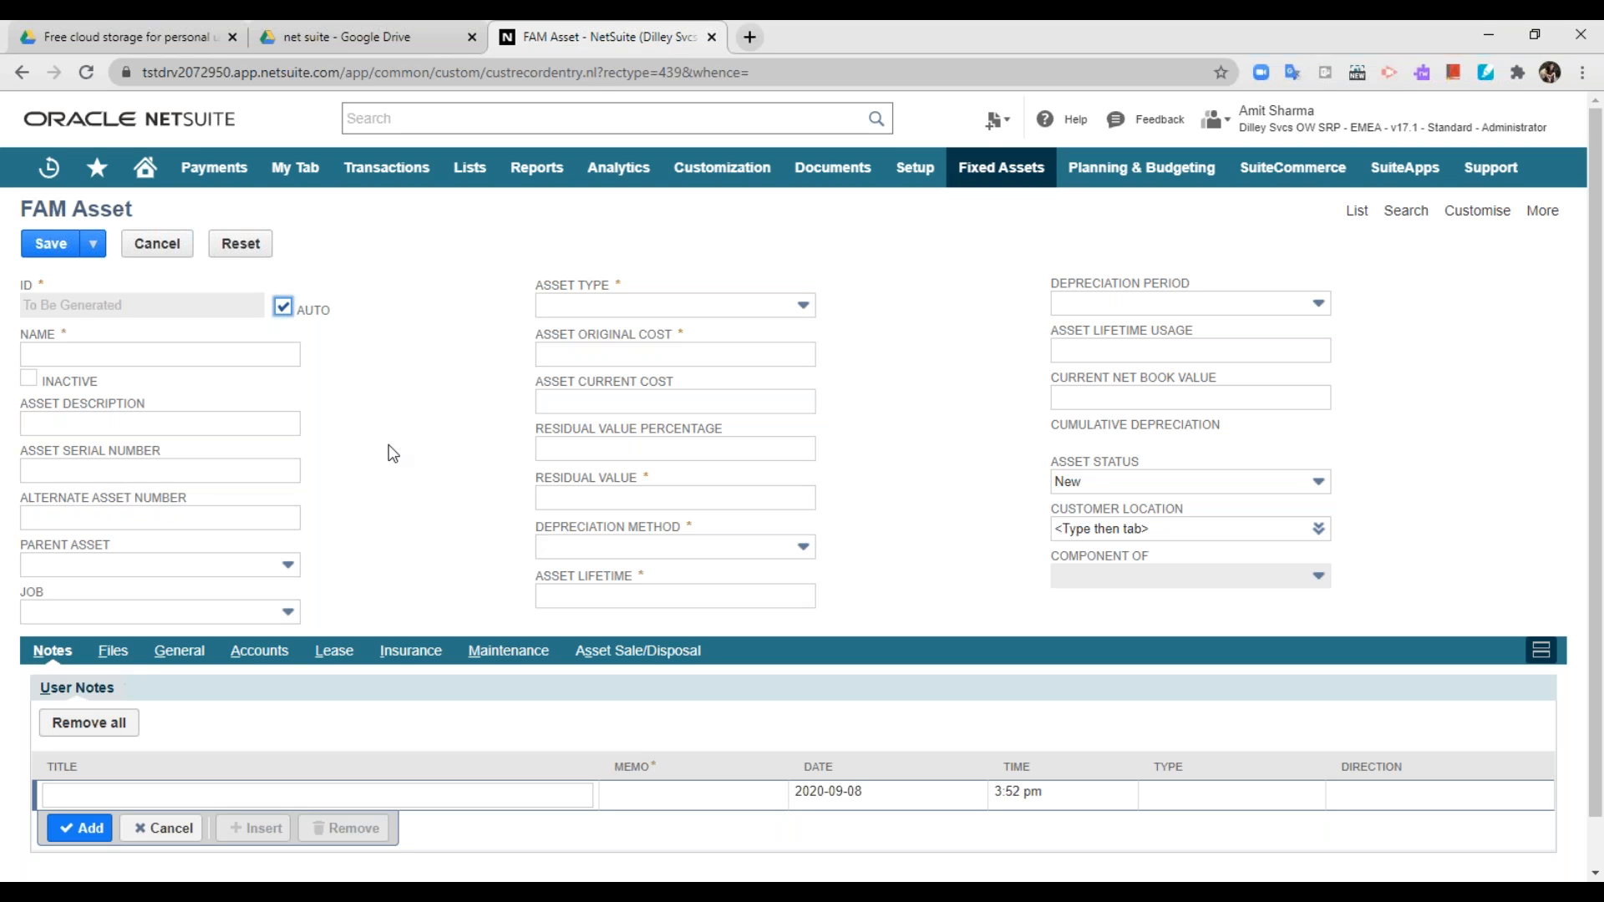
Go through the name, description, serial number and alternate asset number fields of the new asset
{"action": "left_click", "coordinate": [133, 351]}
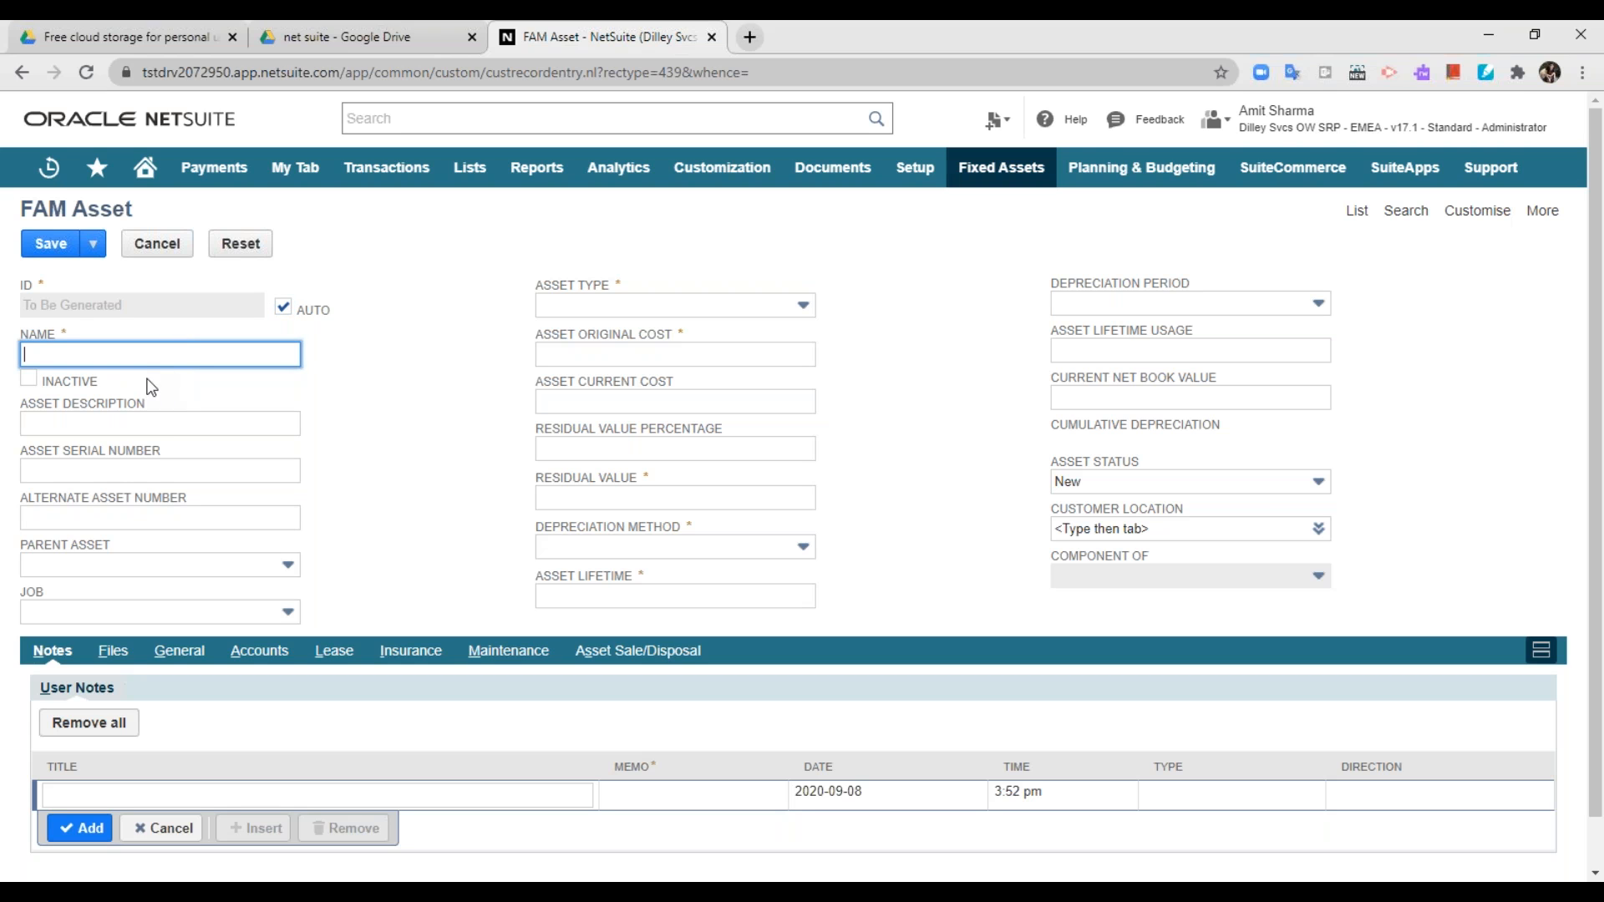
{"action": "left_click", "coordinate": [149, 420]}
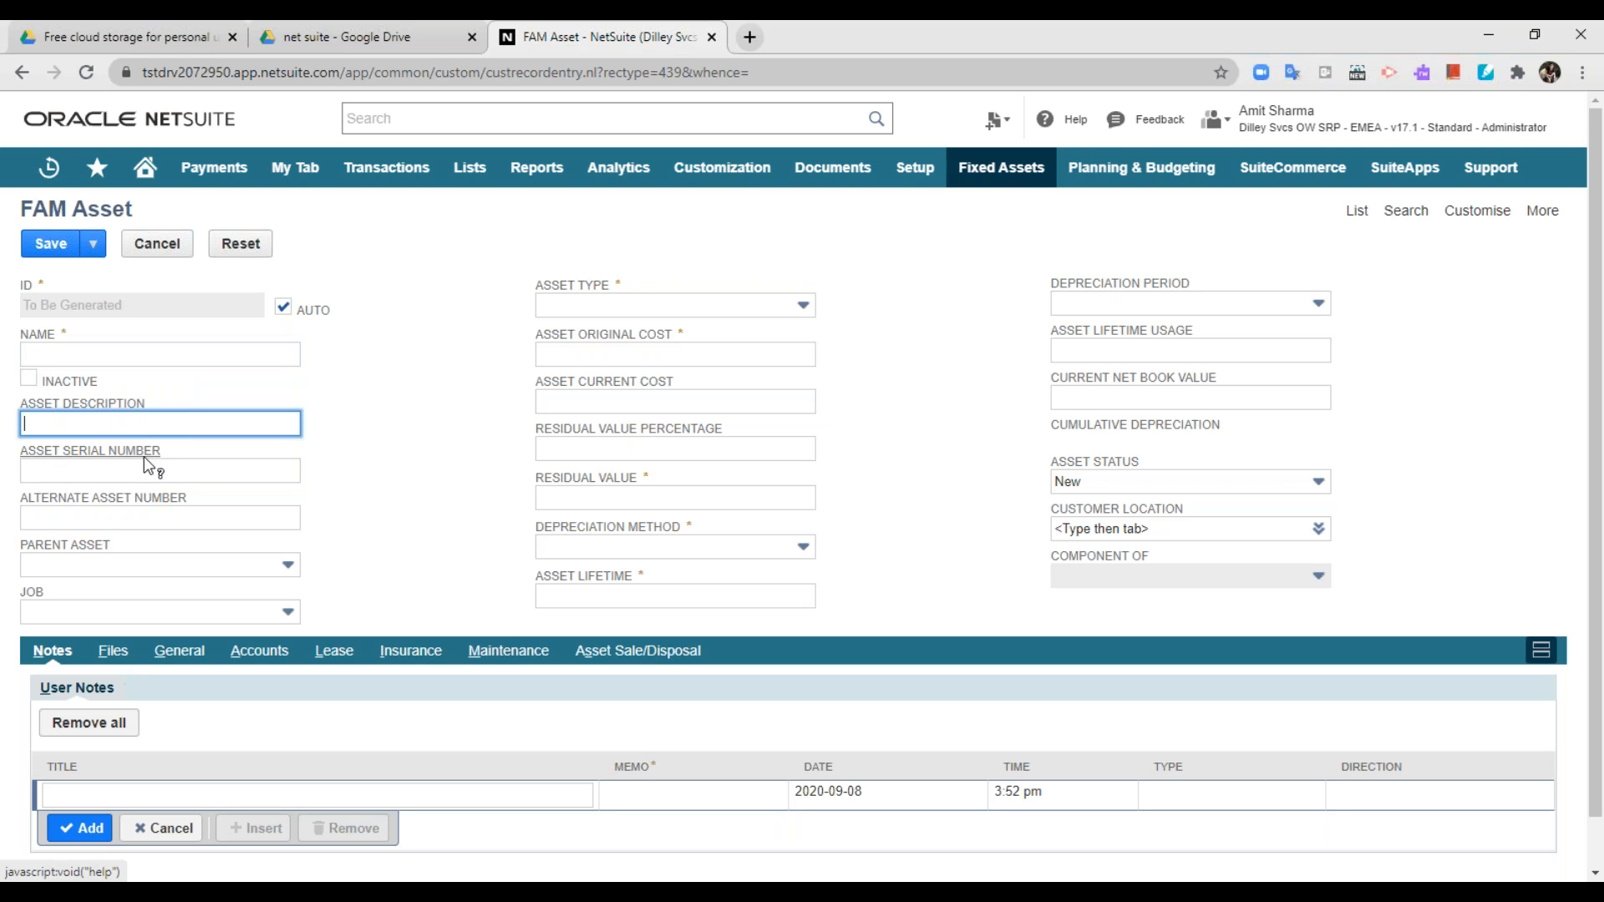
{"action": "left_click", "coordinate": [114, 469]}
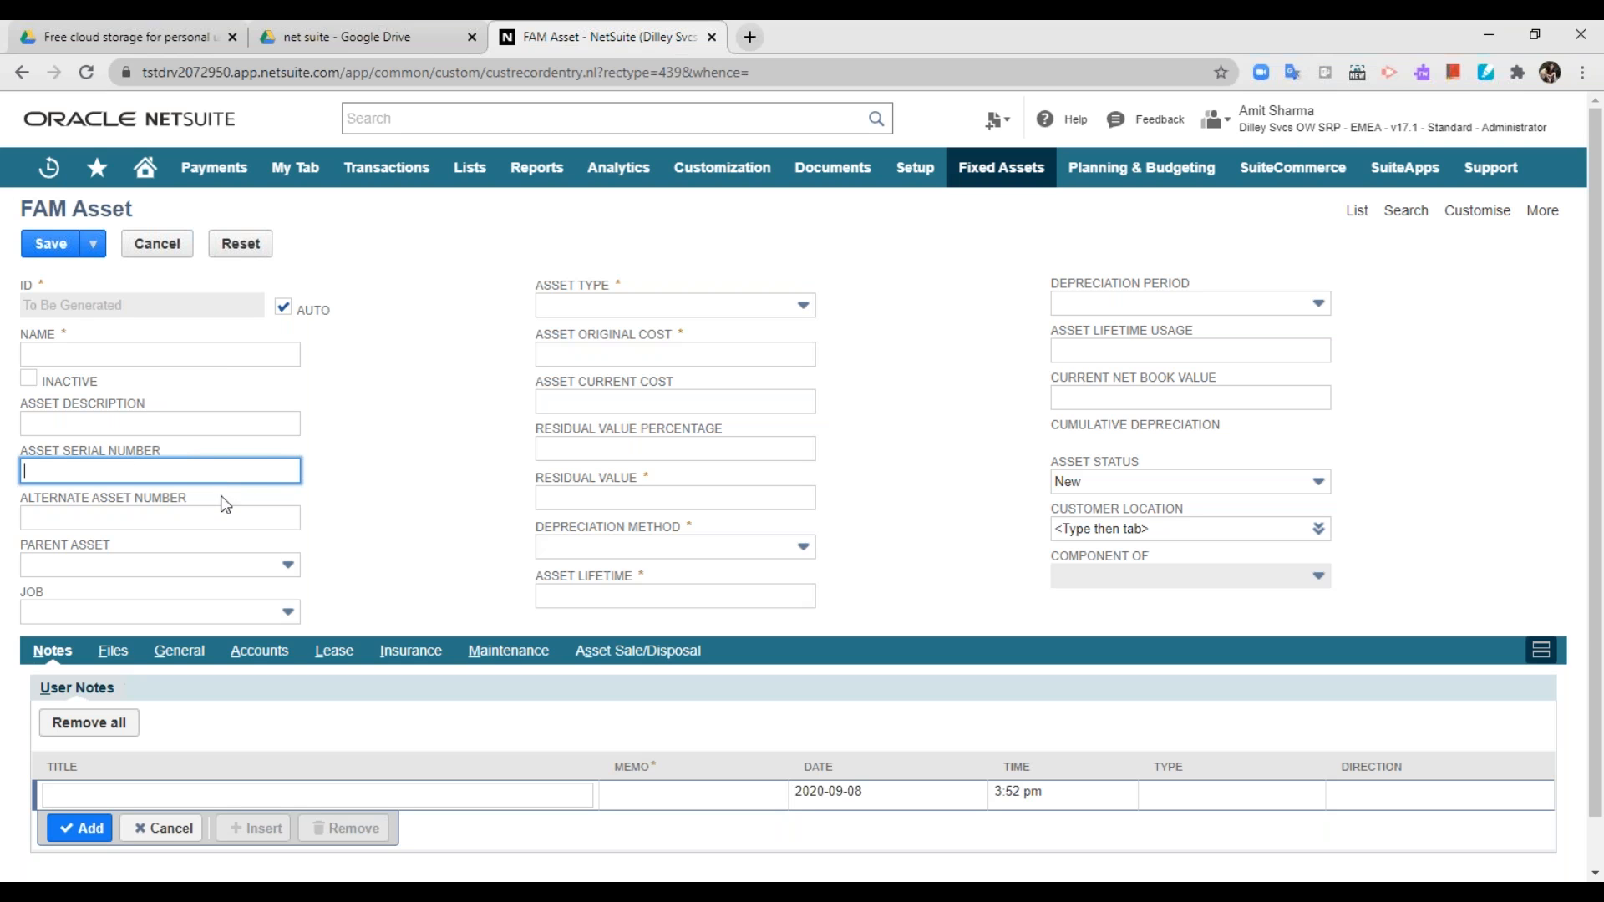
{"action": "left_click", "coordinate": [195, 522]}
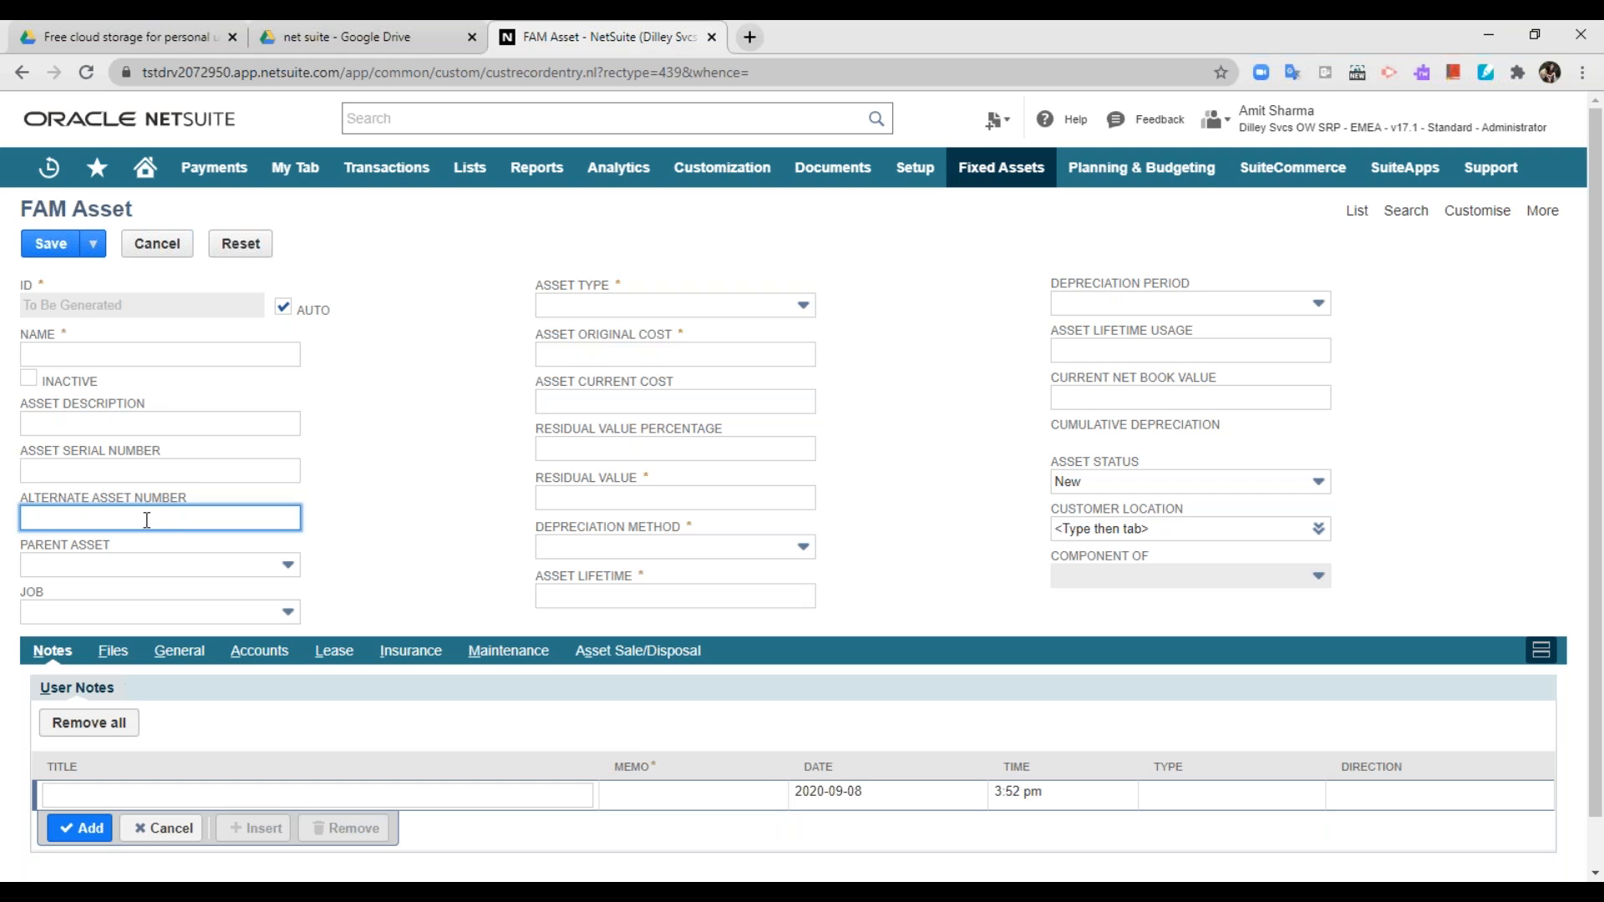
Browse the existing parent assets and the jobs that can be linked to the new asset
{"action": "left_click", "coordinate": [164, 567]}
{"action": "left_click", "coordinate": [164, 567]}
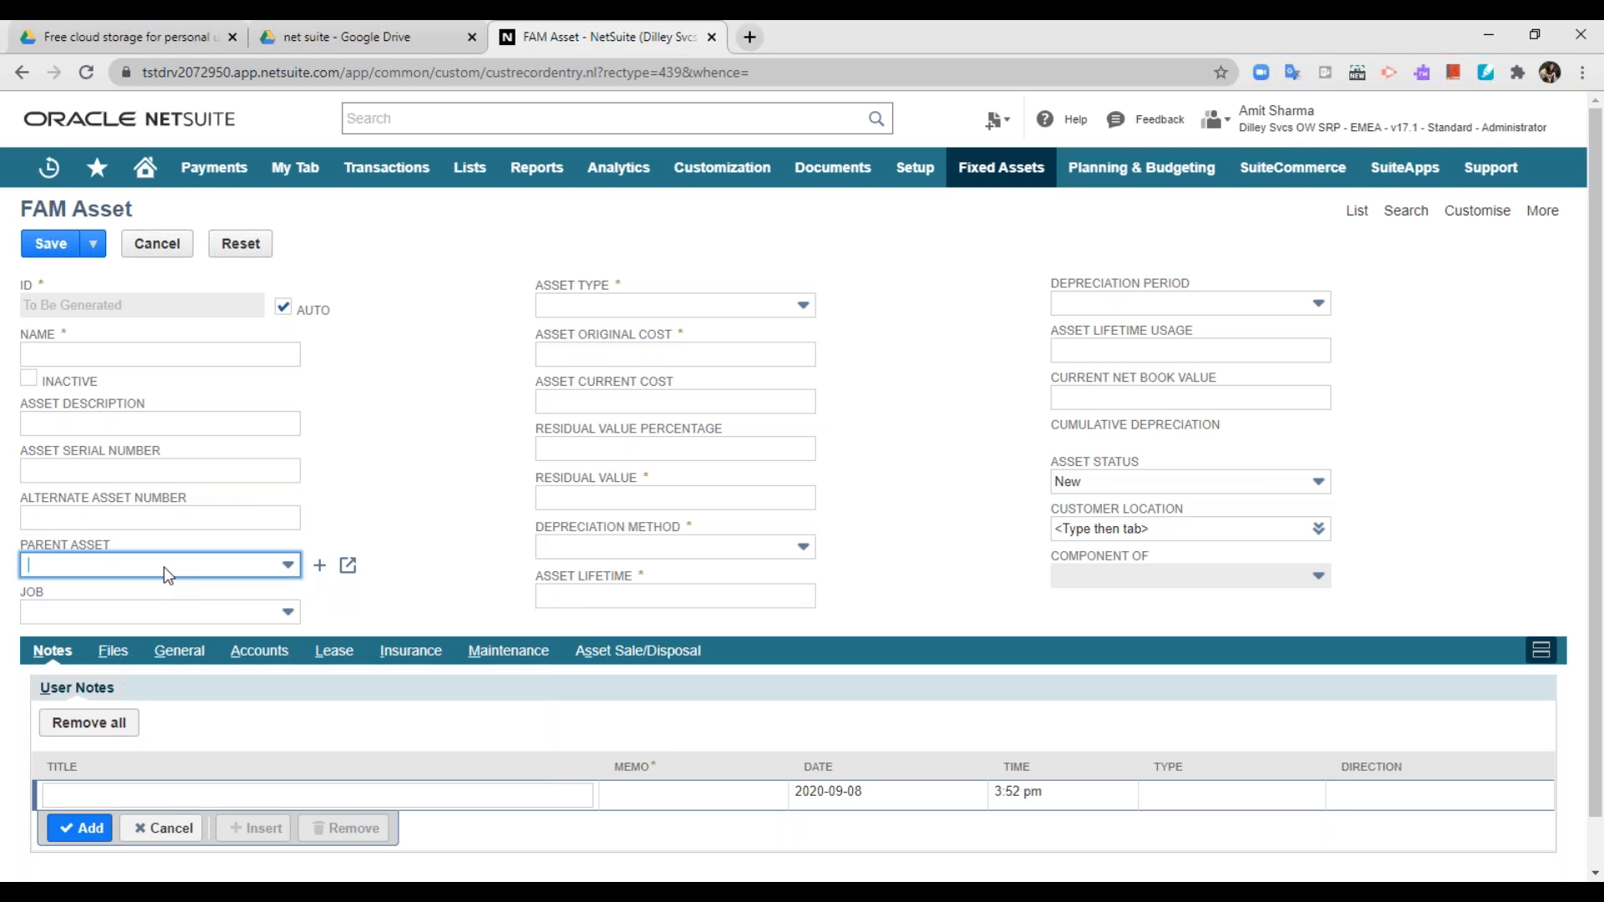
{"action": "left_click", "coordinate": [163, 566]}
{"action": "scroll", "coordinate": [188, 723], "scroll_direction": "down", "scroll_amount": 5}
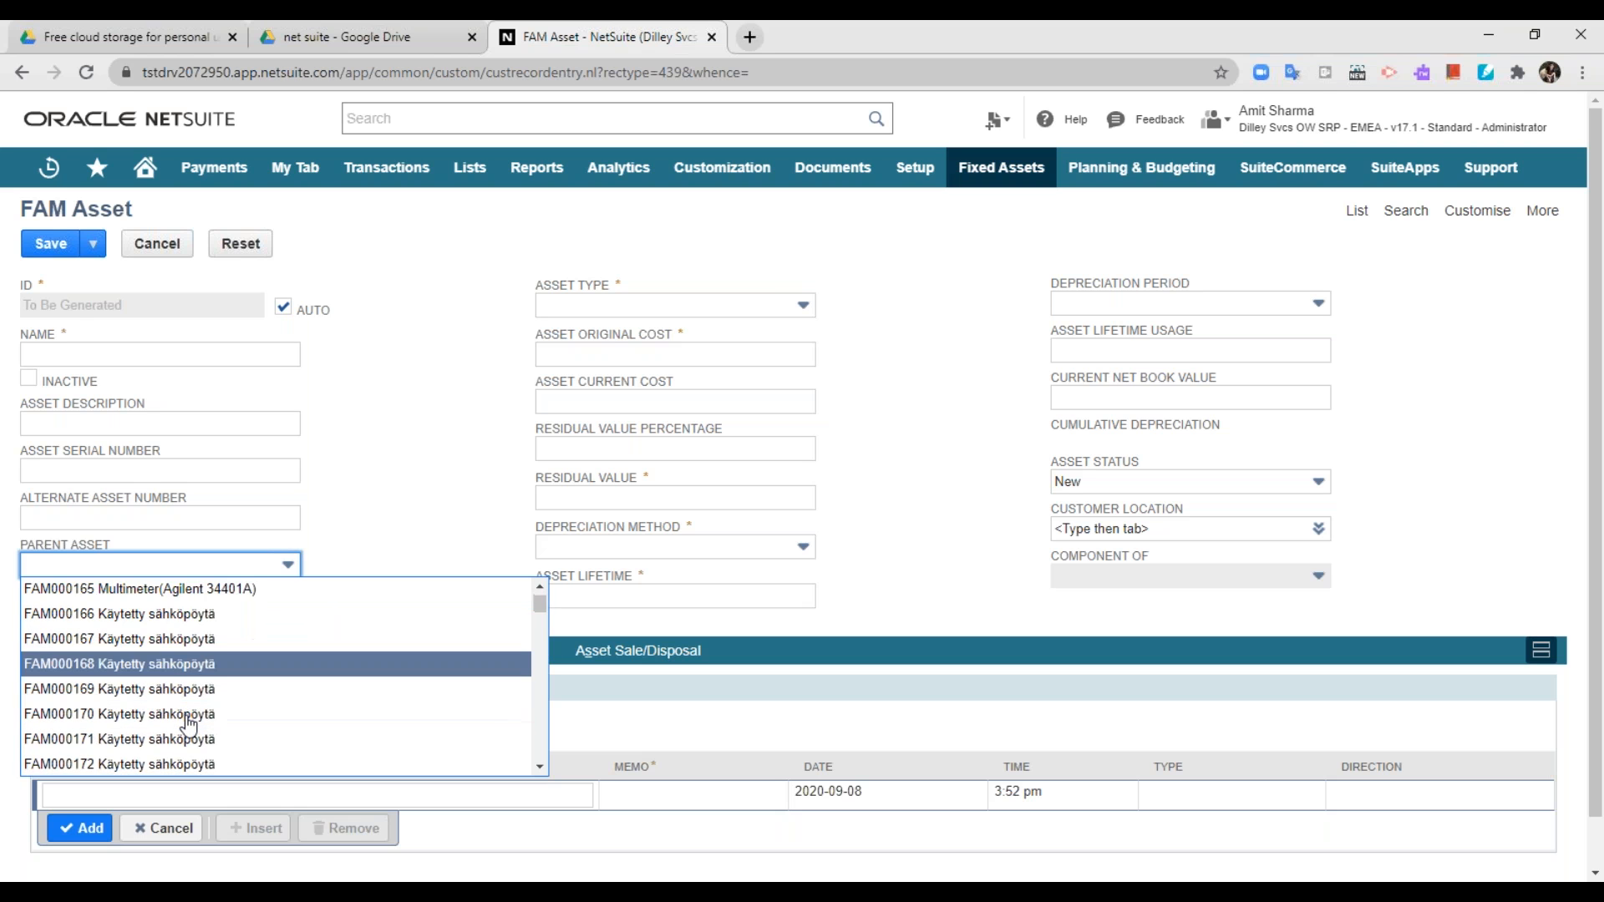
{"action": "scroll", "coordinate": [188, 723], "scroll_direction": "down", "scroll_amount": 20}
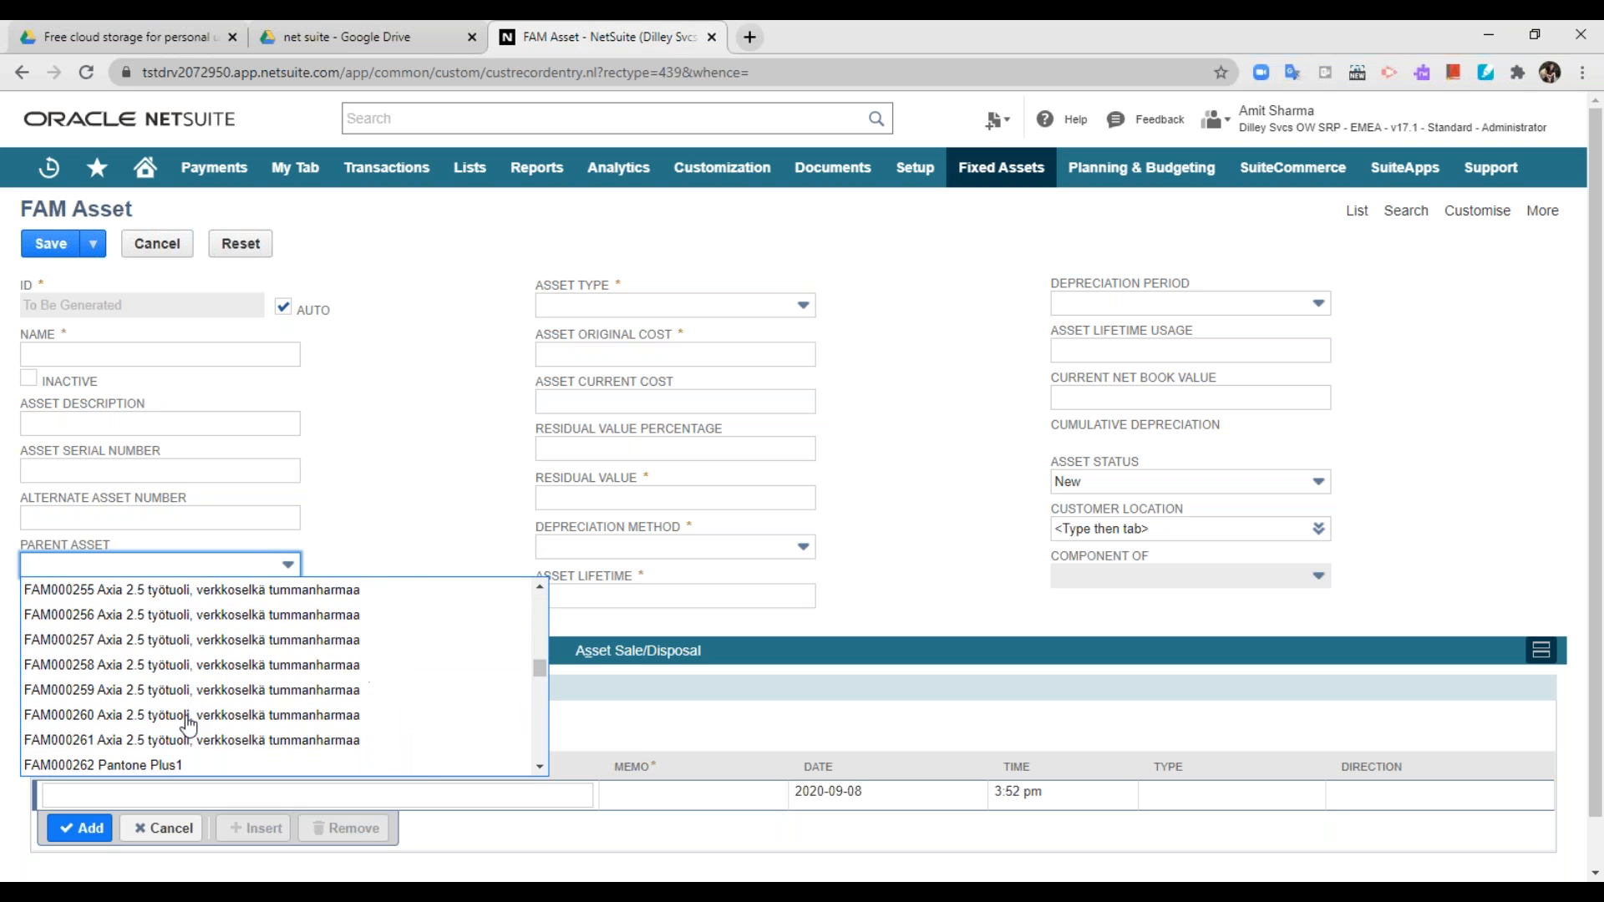
{"action": "scroll", "coordinate": [188, 724], "scroll_direction": "down", "scroll_amount": 4}
{"action": "scroll", "coordinate": [186, 702], "scroll_direction": "up", "scroll_amount": 2}
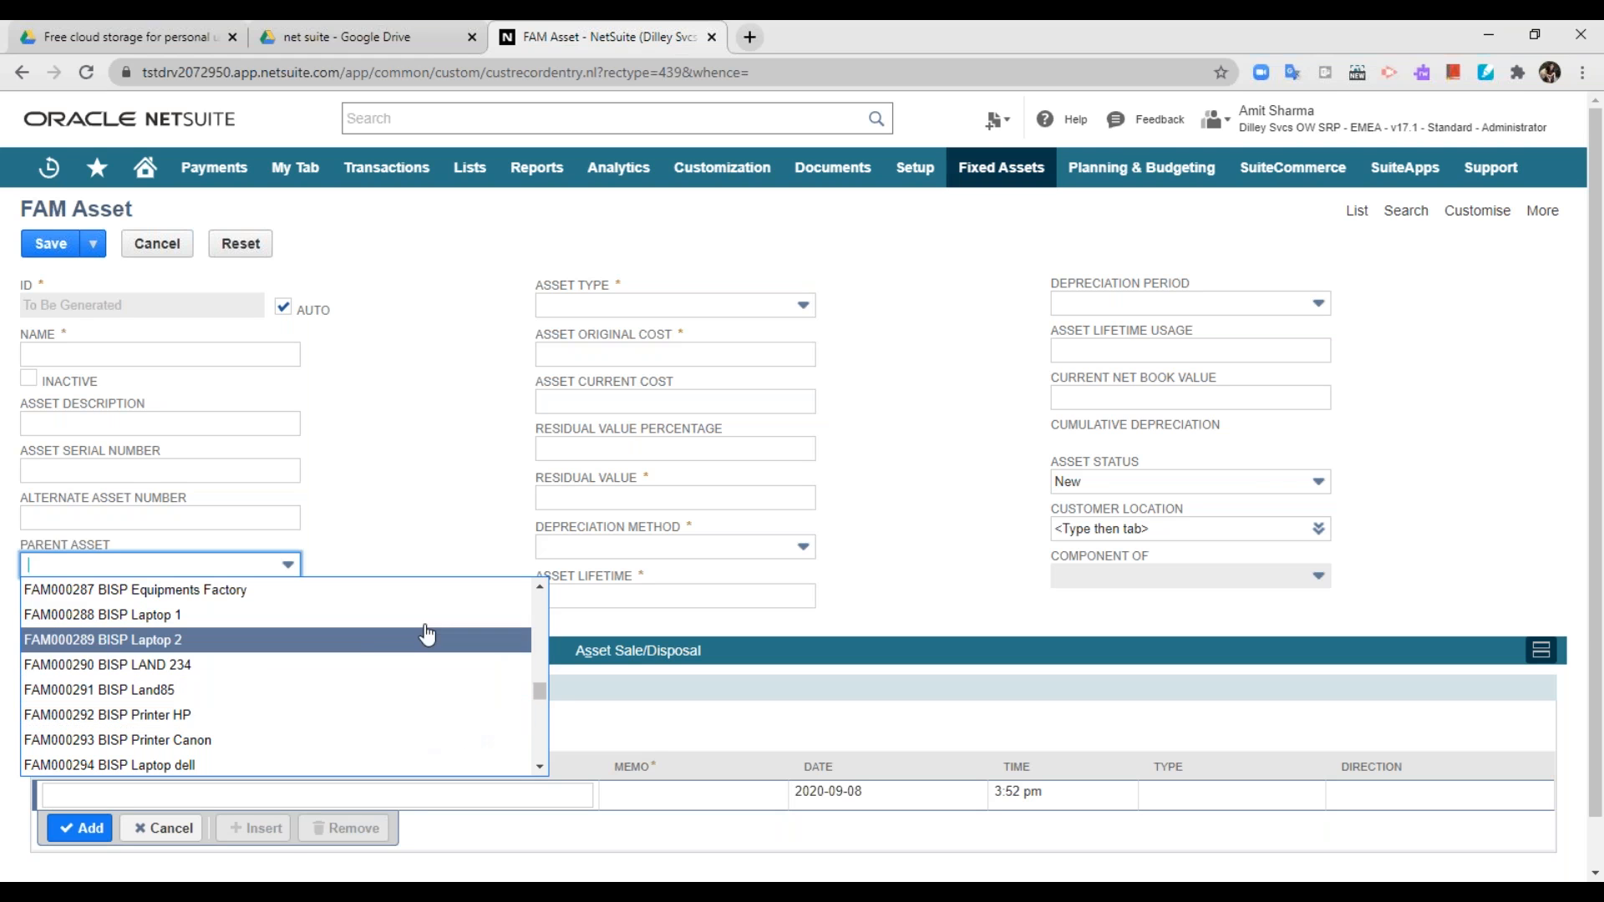
{"action": "left_click", "coordinate": [436, 452]}
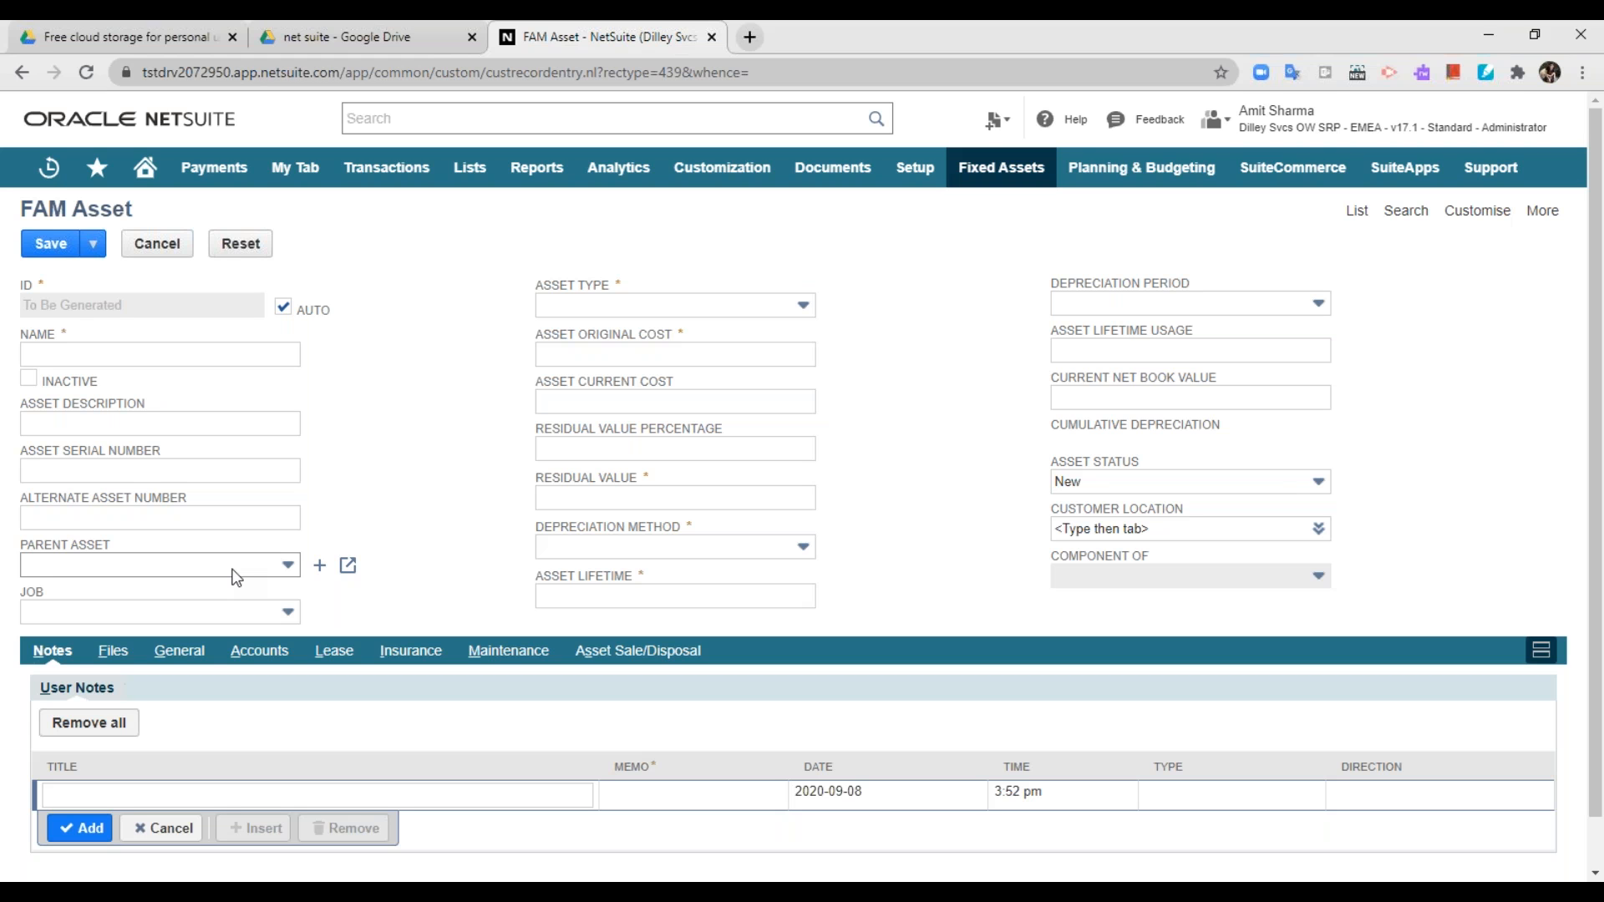
{"action": "left_click", "coordinate": [254, 610]}
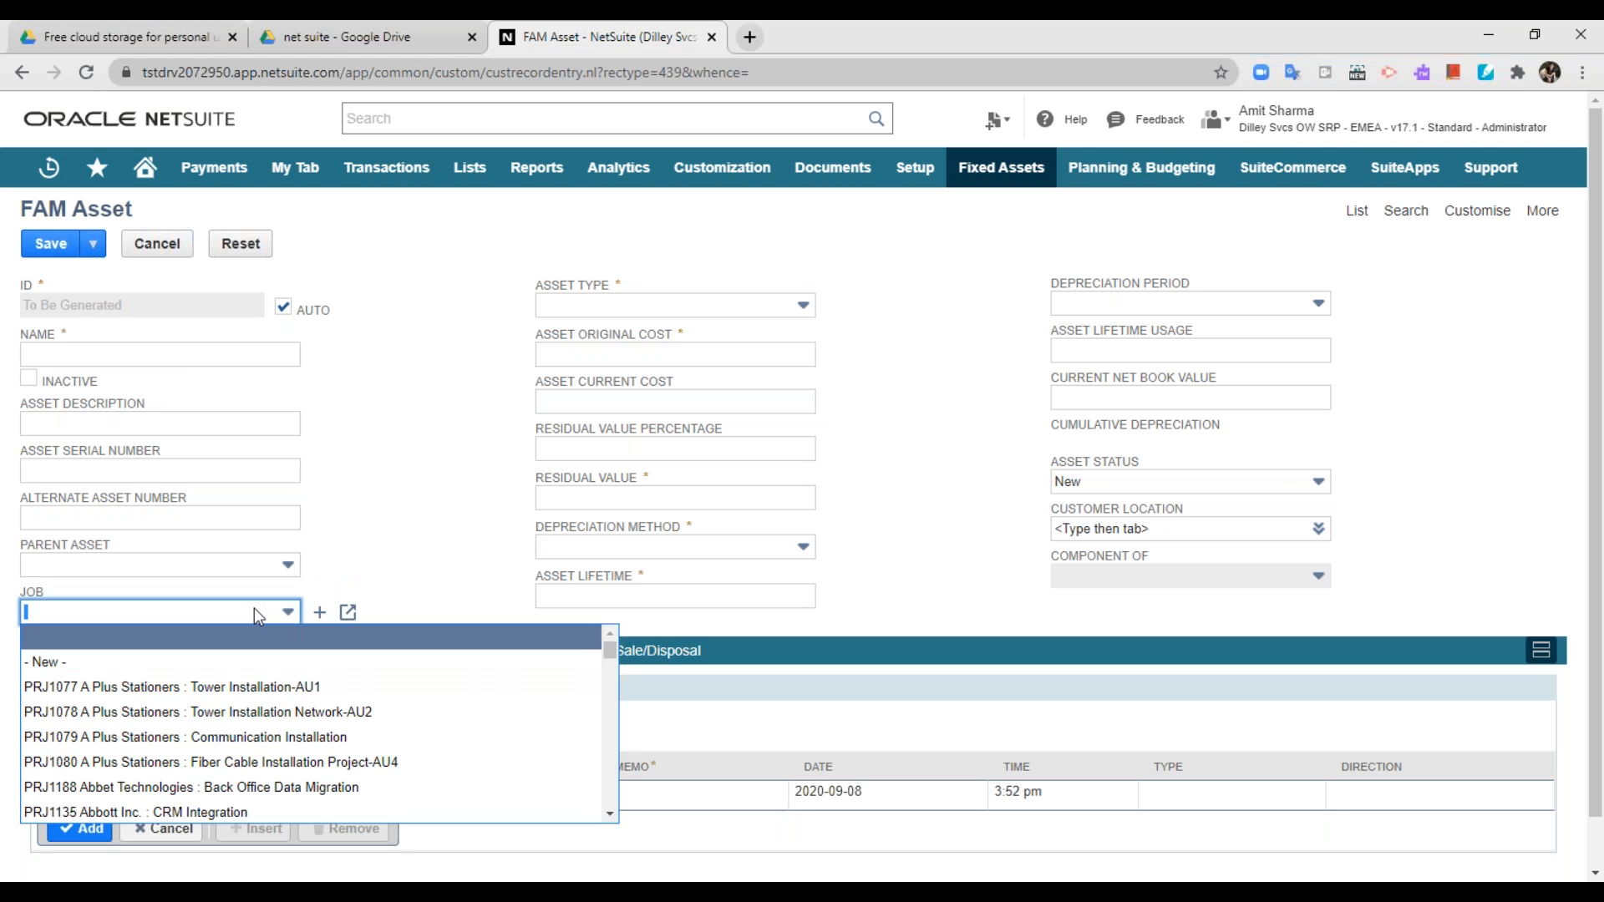
{"action": "left_click", "coordinate": [254, 608]}
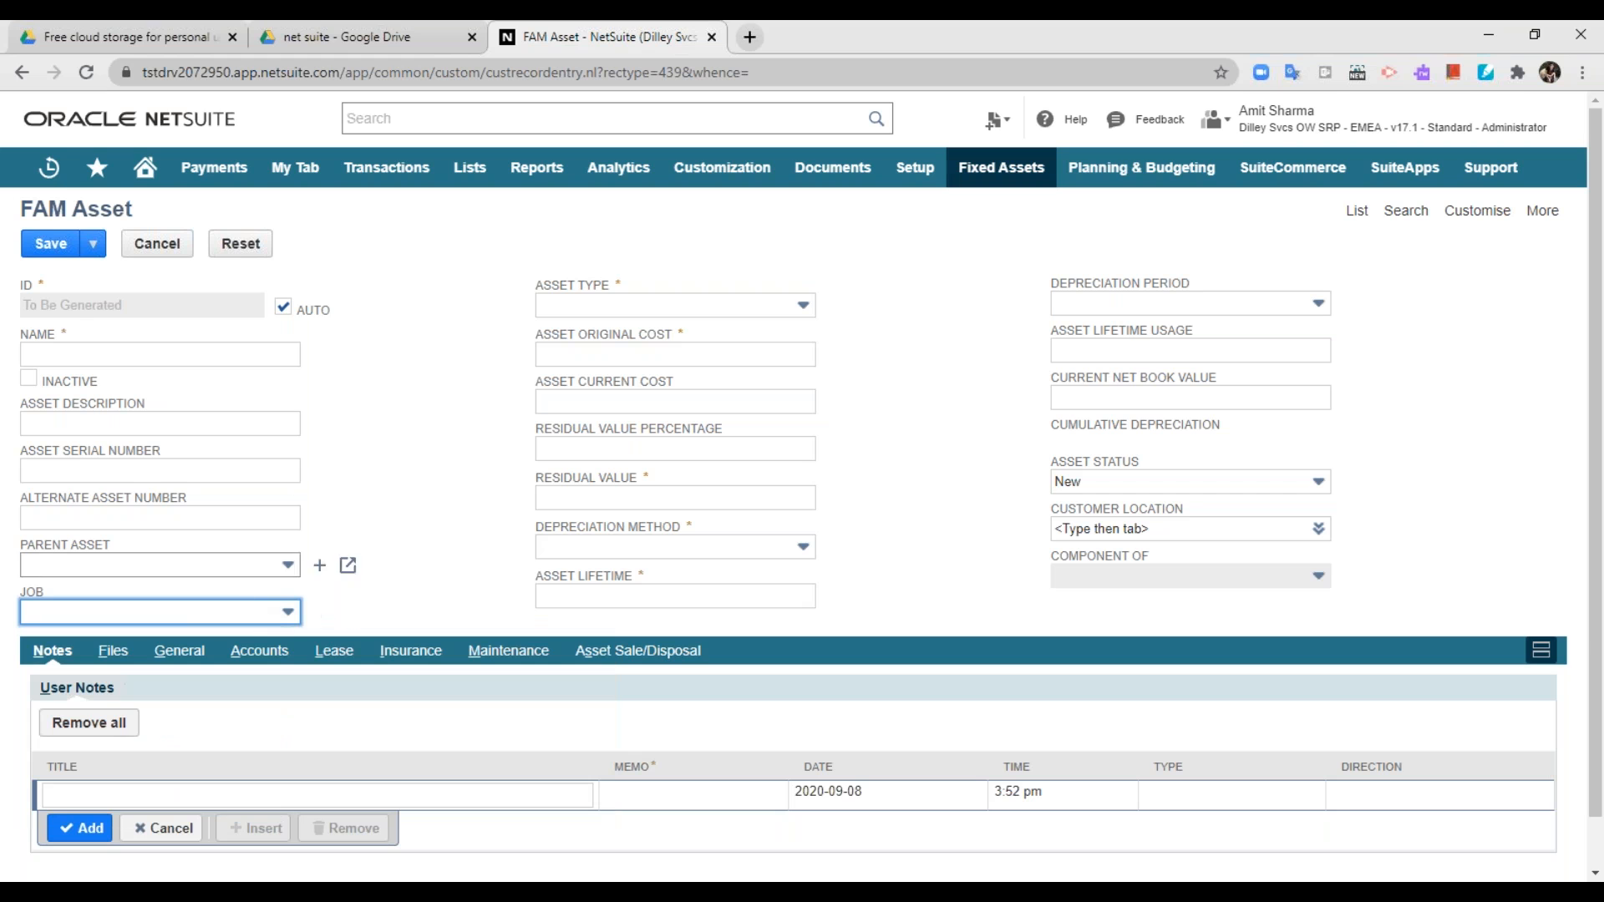
Review the asset types available for the new asset without choosing one
{"action": "left_click", "coordinate": [750, 313]}
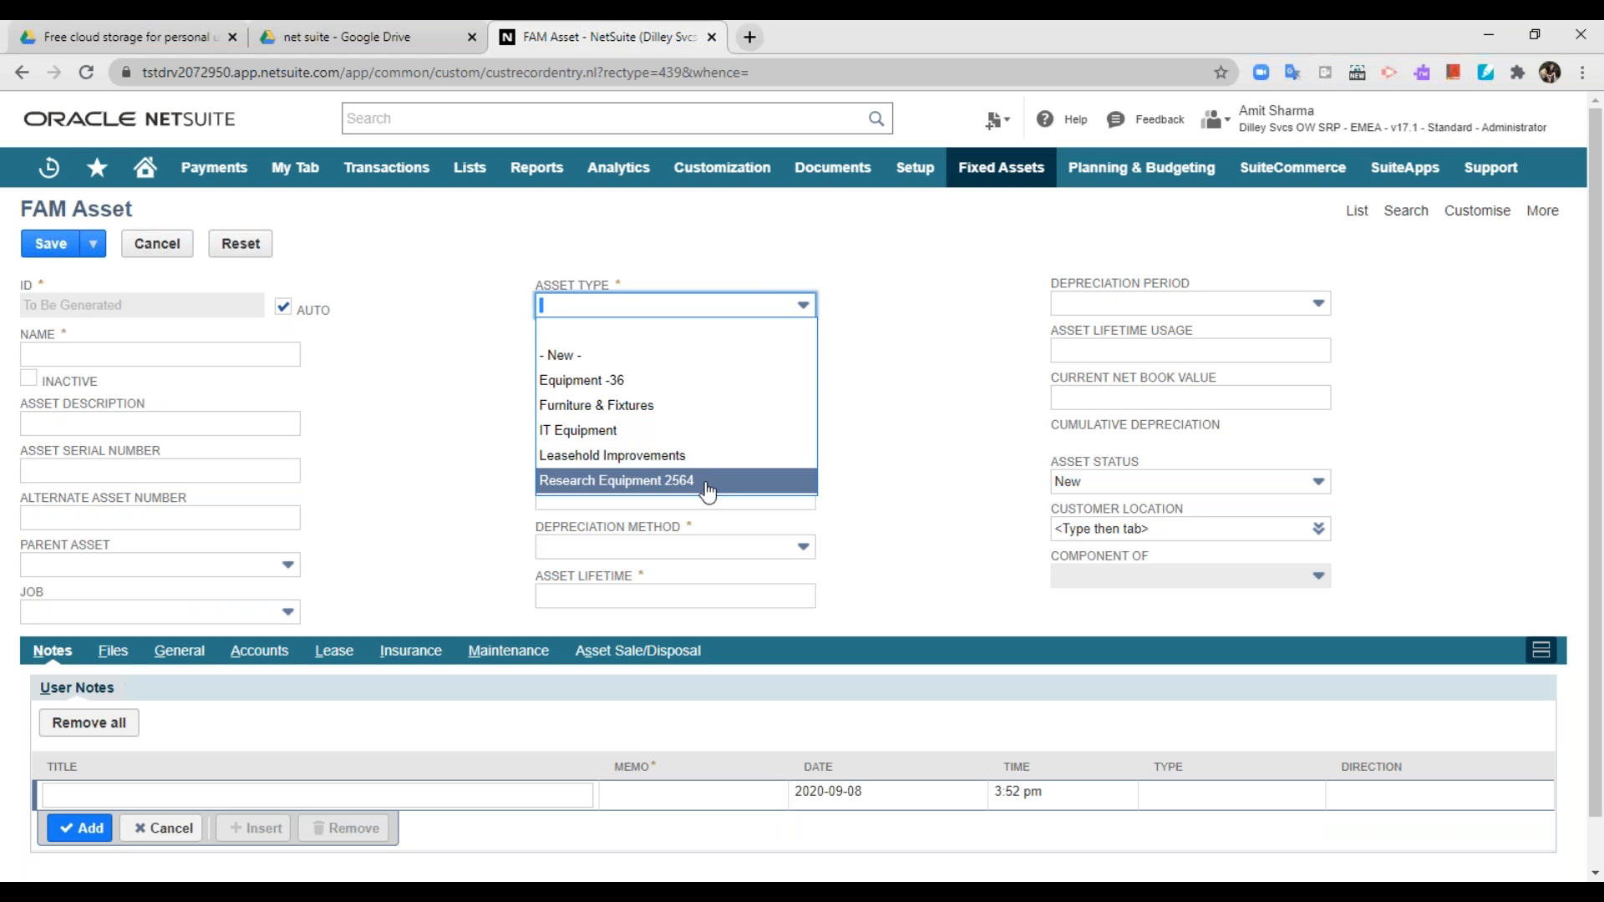
{"action": "left_click", "coordinate": [447, 440]}
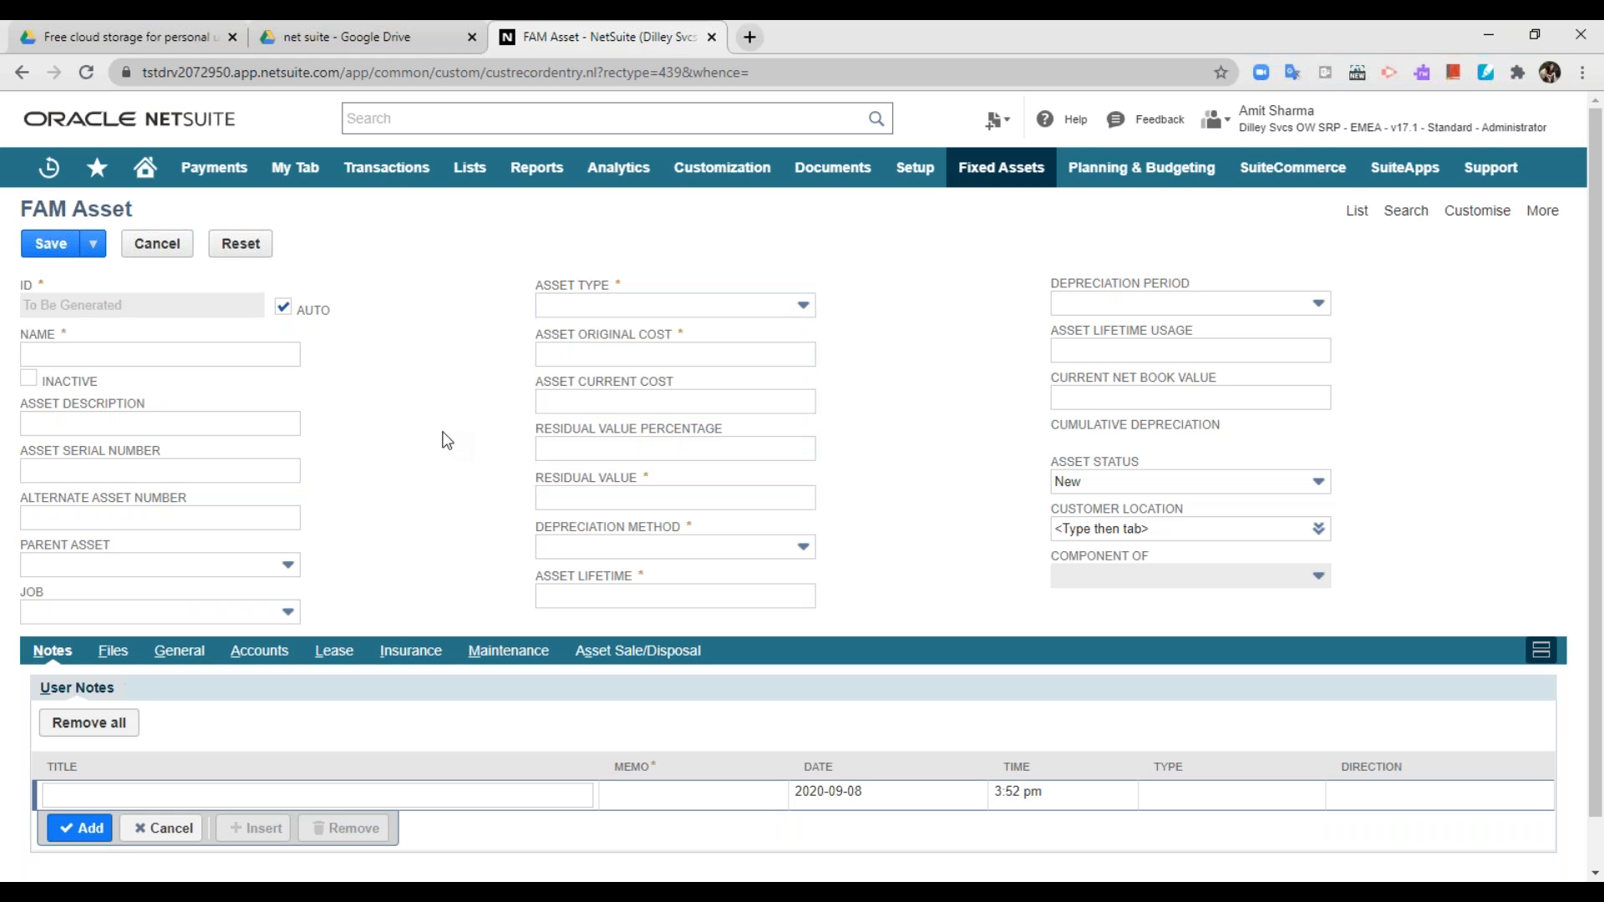
{"action": "left_click", "coordinate": [729, 311]}
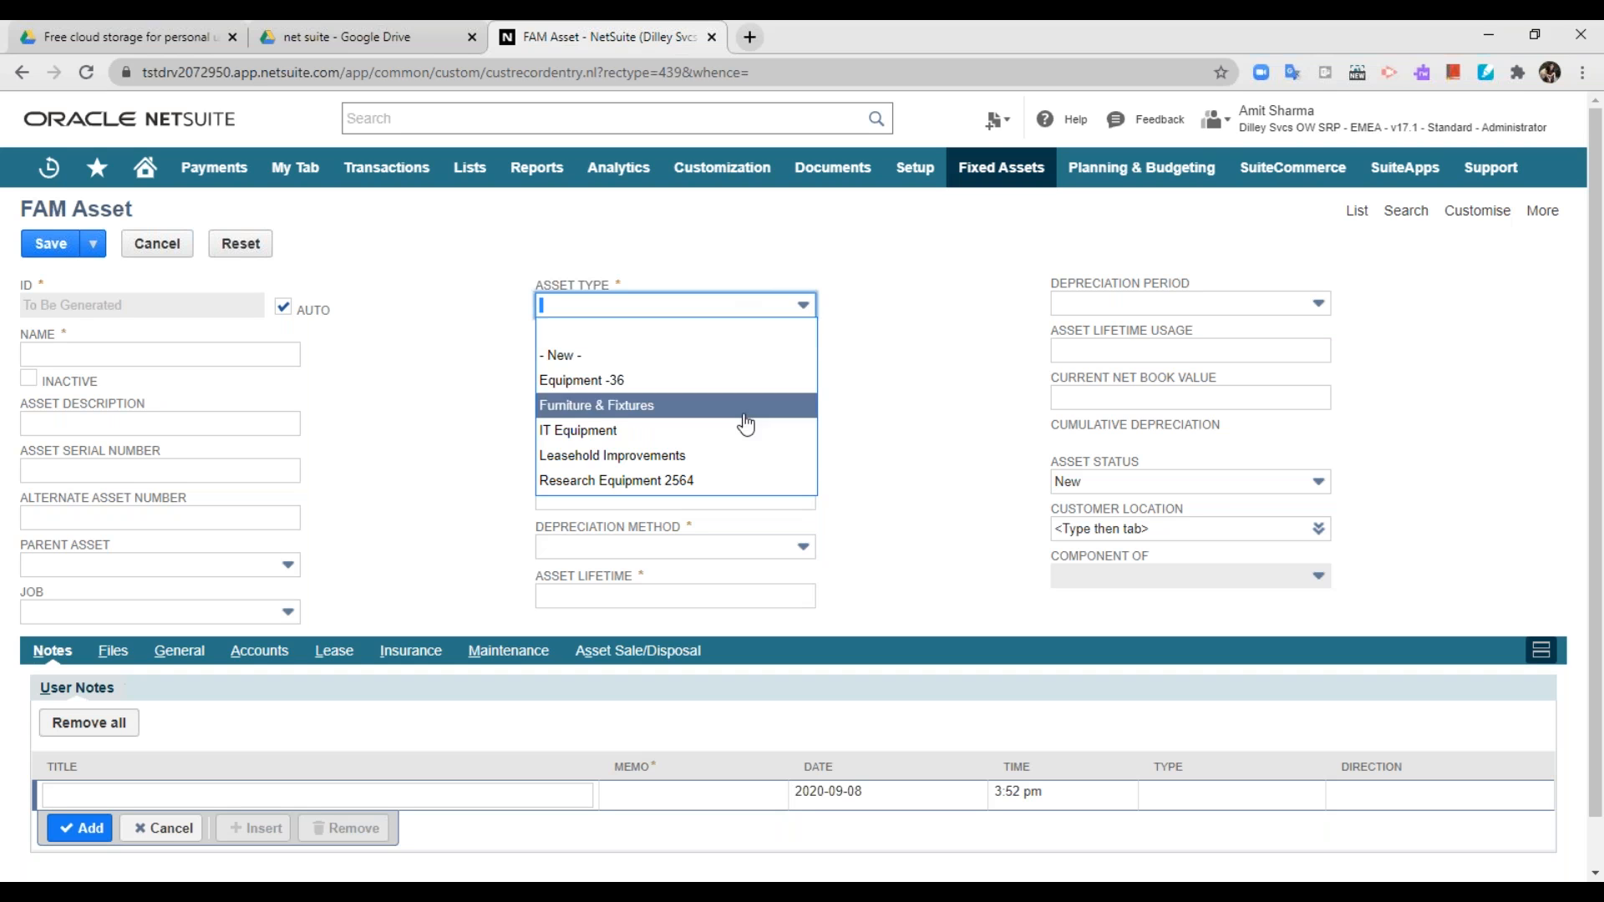
{"action": "left_click", "coordinate": [912, 408]}
Go through the original cost, current cost, residual value percentage and residual value fields of the asset
{"action": "left_click", "coordinate": [735, 351]}
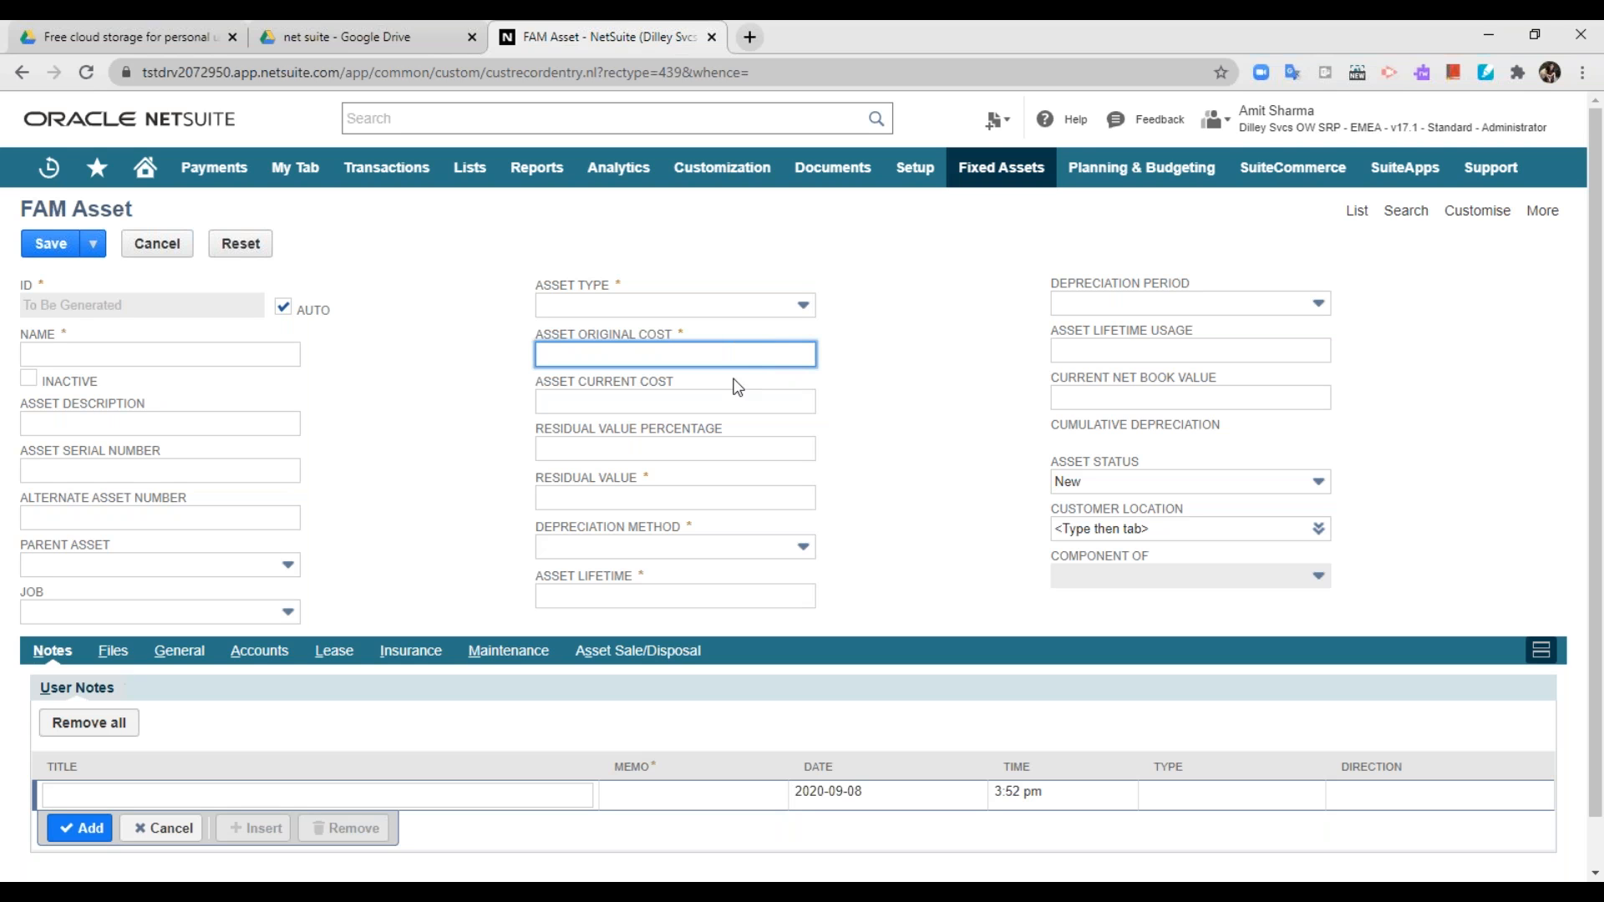
{"action": "left_click", "coordinate": [877, 406]}
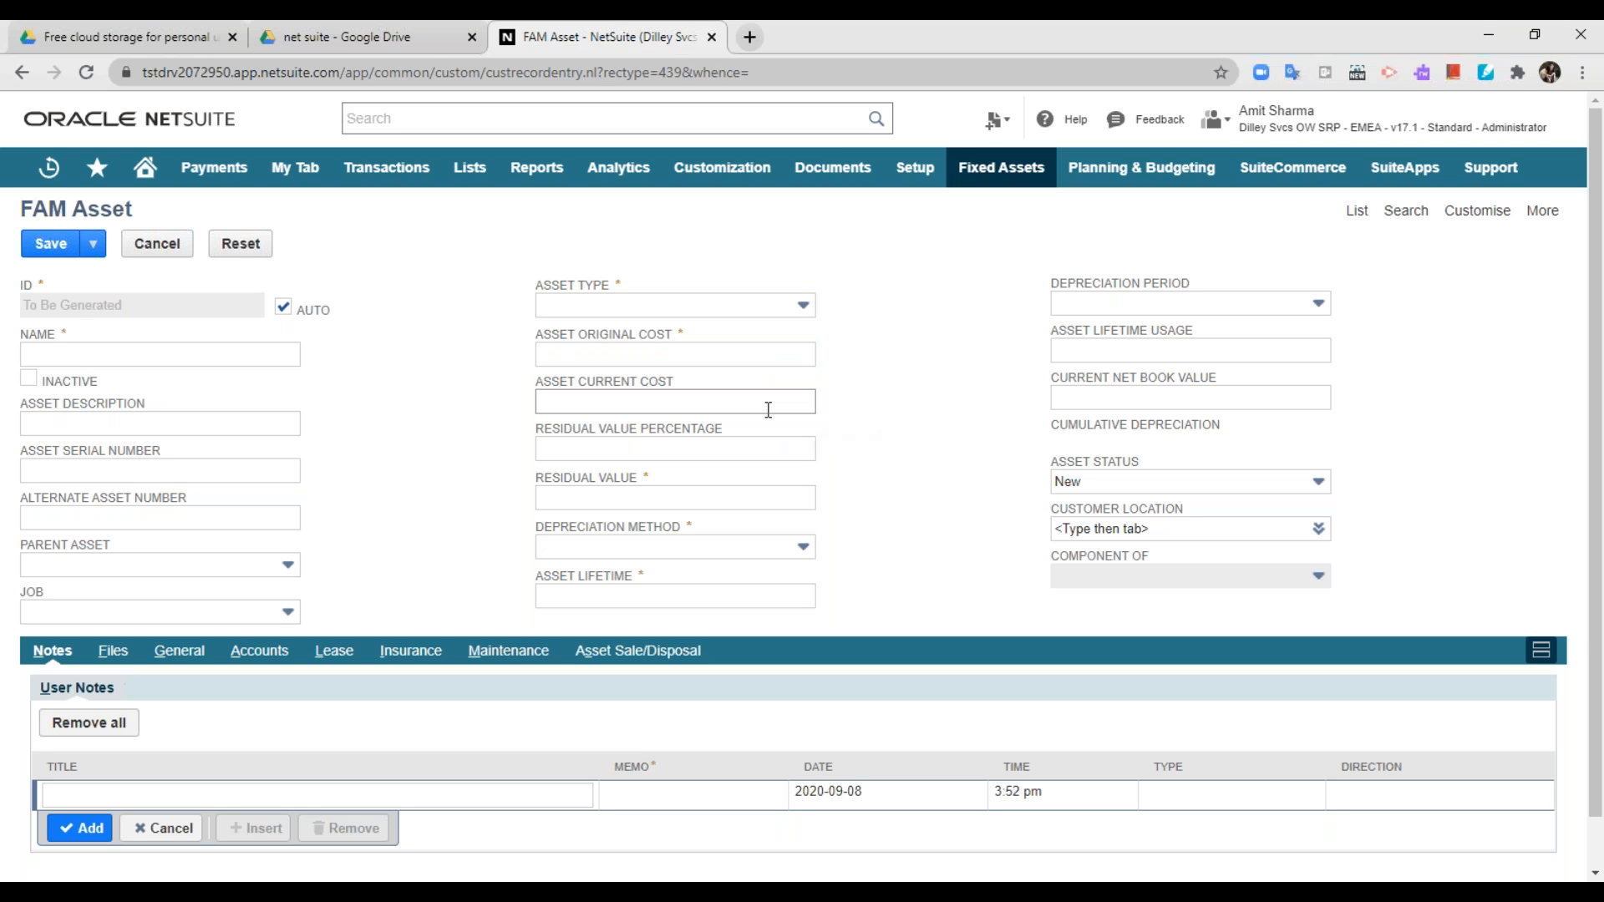
{"action": "left_click", "coordinate": [750, 357]}
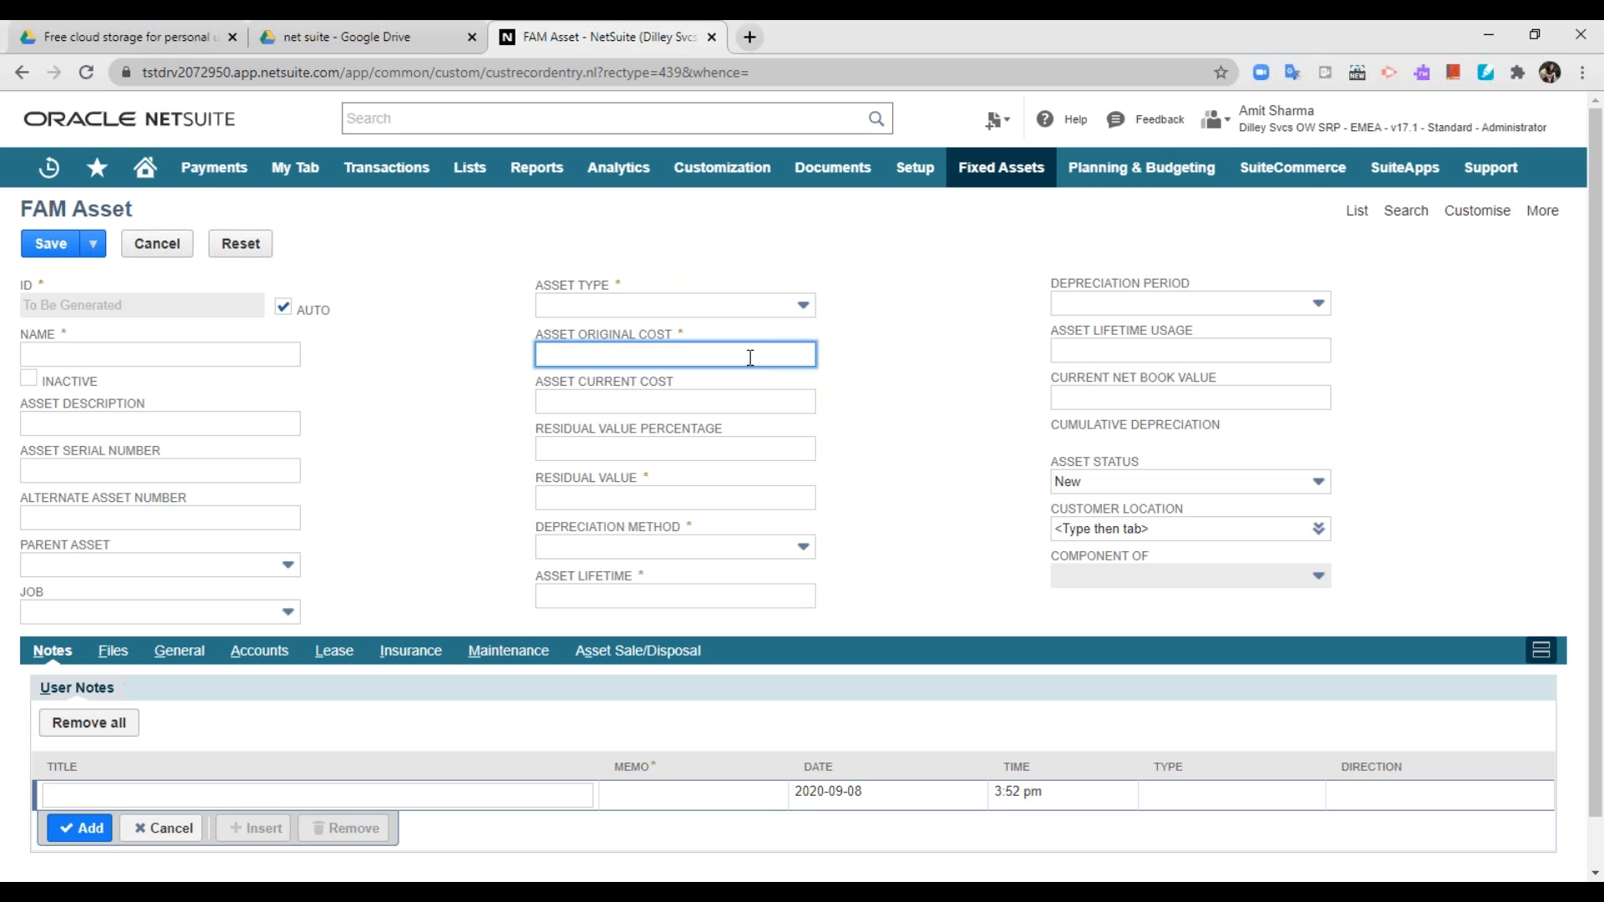
{"action": "left_click", "coordinate": [752, 406]}
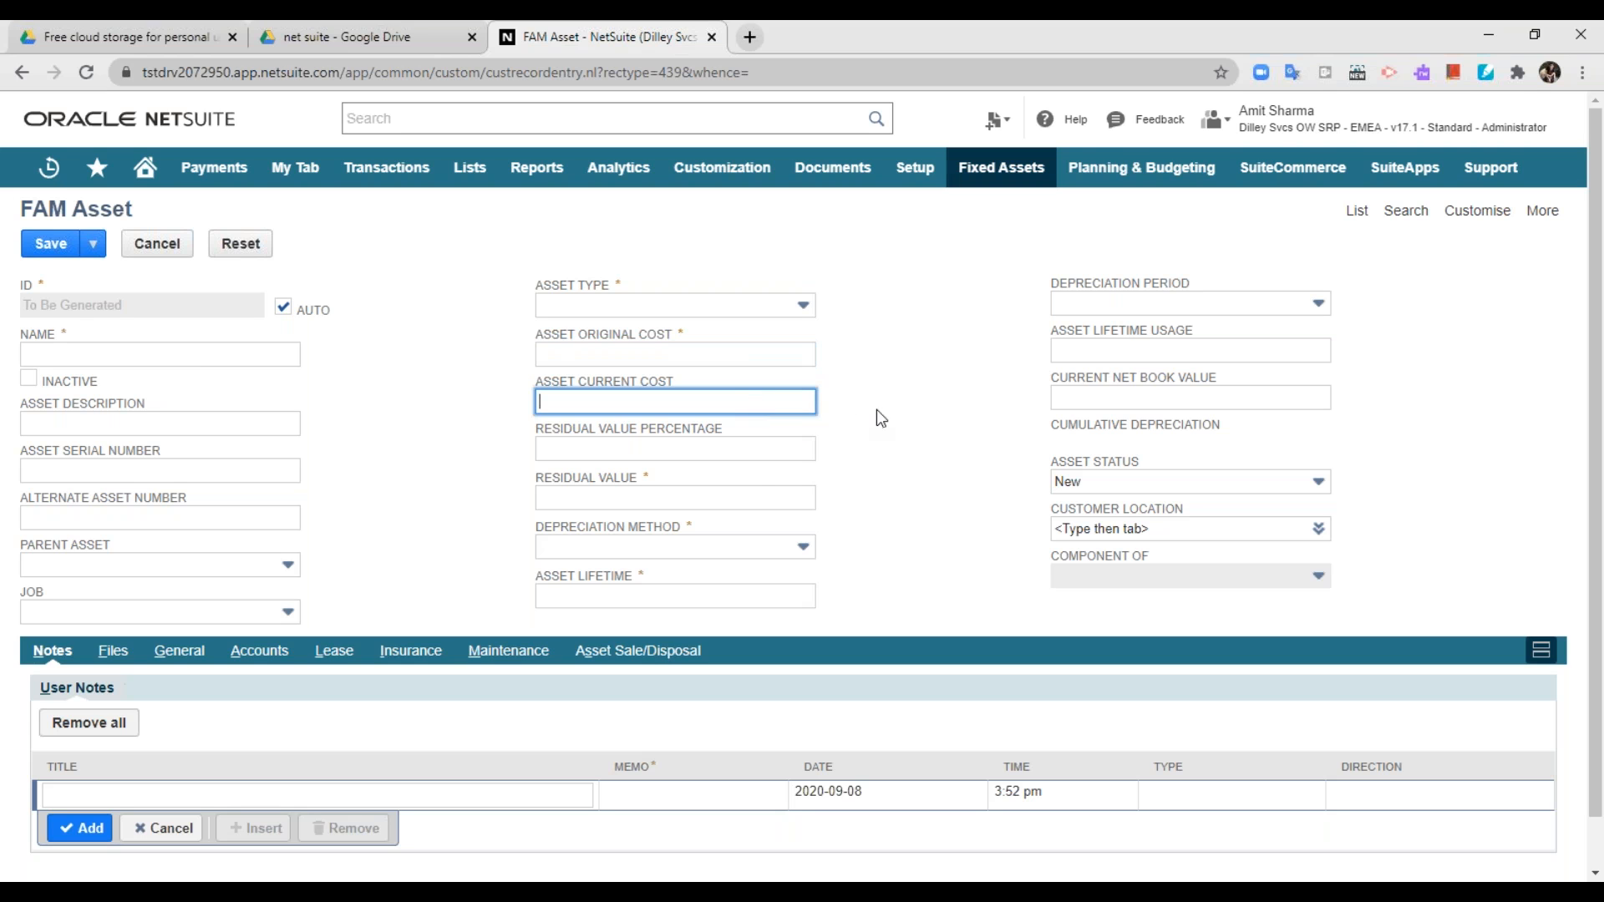
{"action": "left_click", "coordinate": [721, 456]}
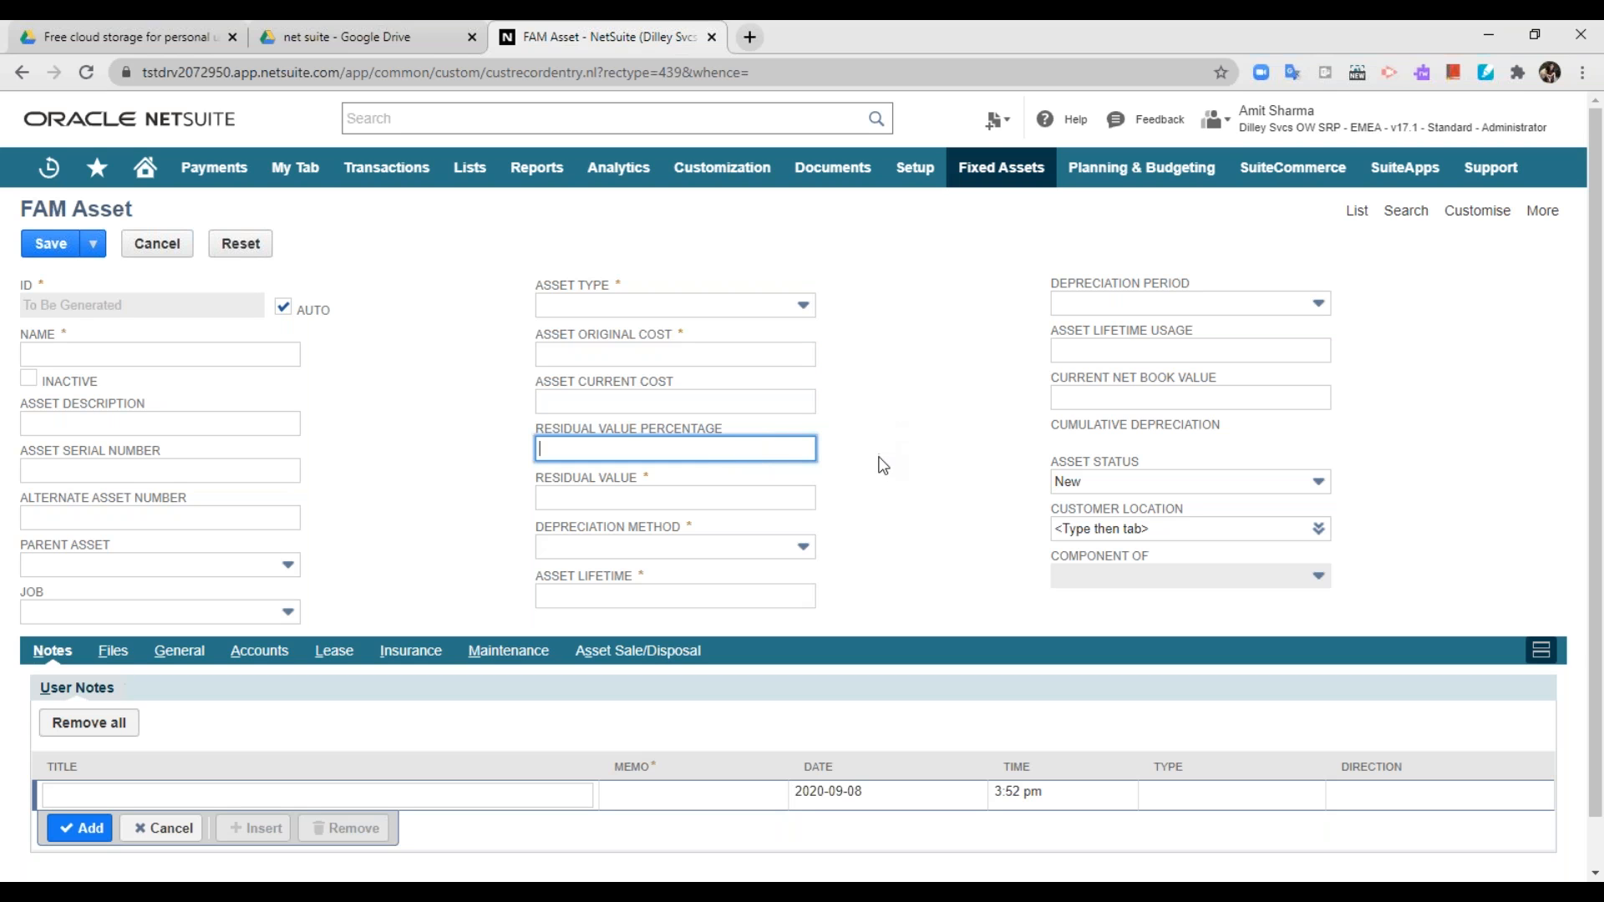
{"action": "left_click", "coordinate": [759, 504]}
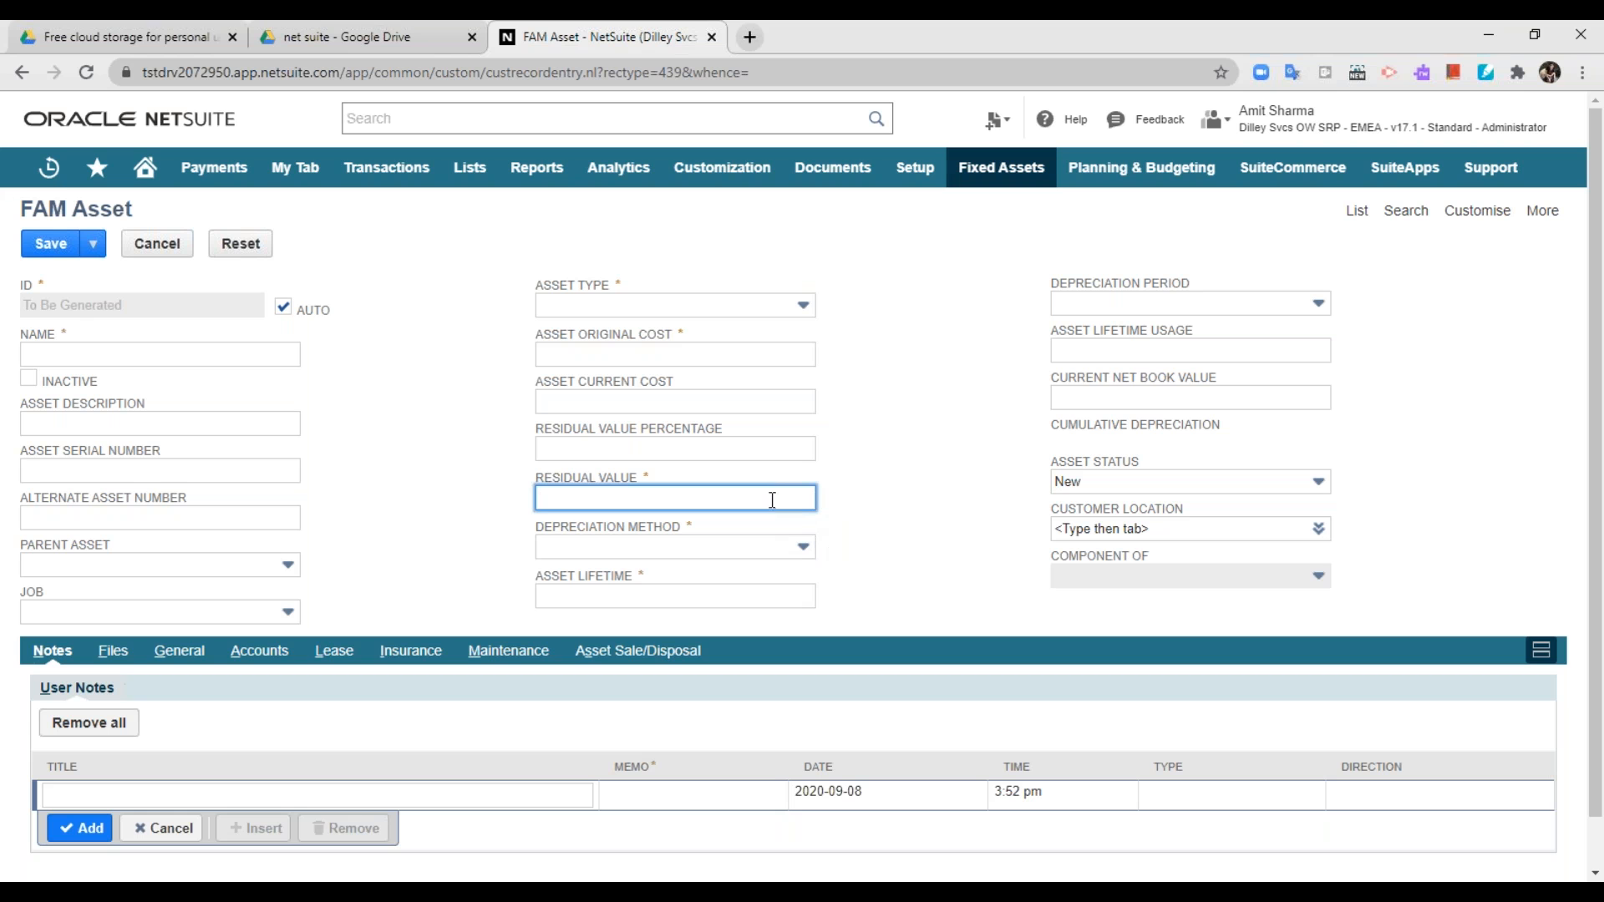
Set the new asset's depreciation method to Demo 15% Depreciation method and reopen the list of methods
{"action": "left_click", "coordinate": [706, 548]}
{"action": "scroll", "coordinate": [629, 660], "scroll_direction": "down", "scroll_amount": 5}
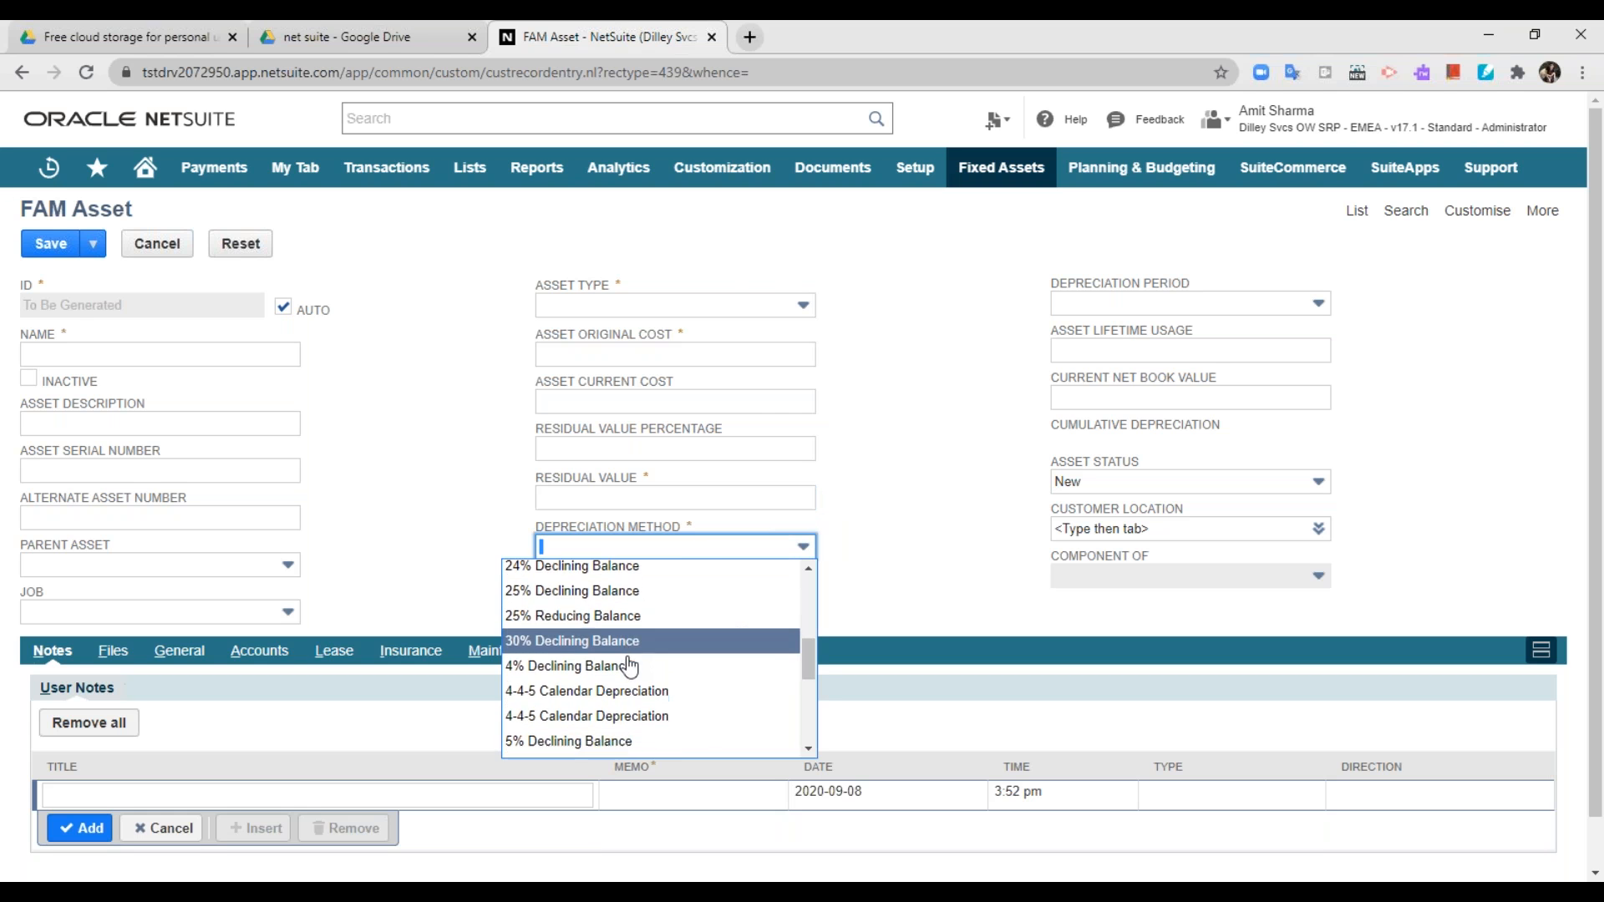
{"action": "scroll", "coordinate": [629, 665], "scroll_direction": "down", "scroll_amount": 2}
{"action": "scroll", "coordinate": [631, 665], "scroll_direction": "up", "scroll_amount": 2}
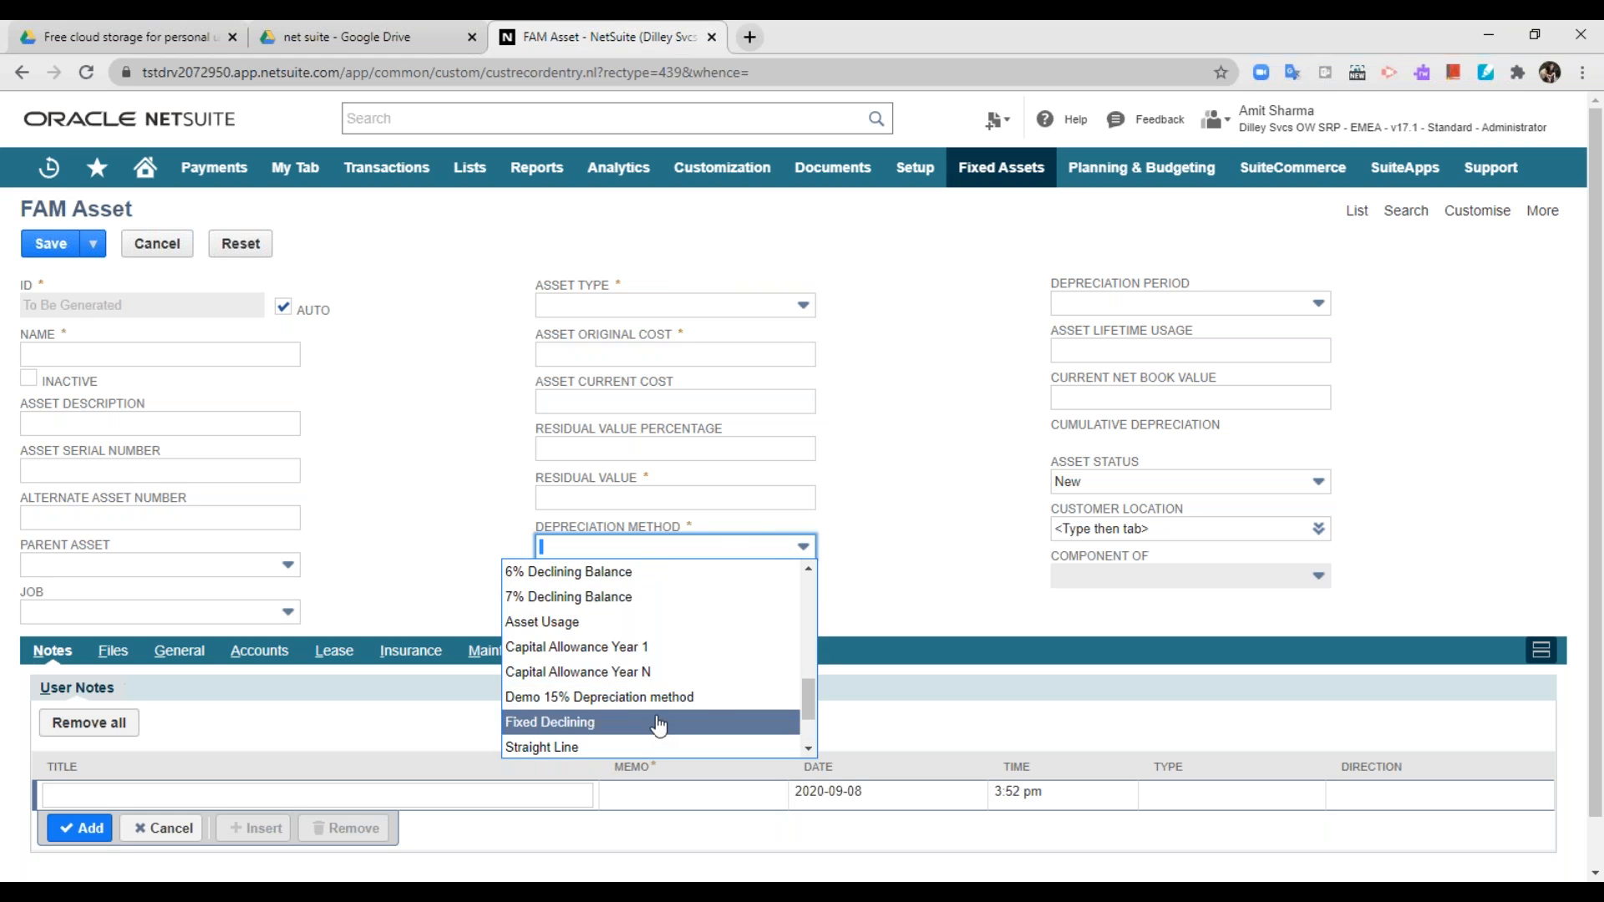
{"action": "left_click", "coordinate": [645, 699]}
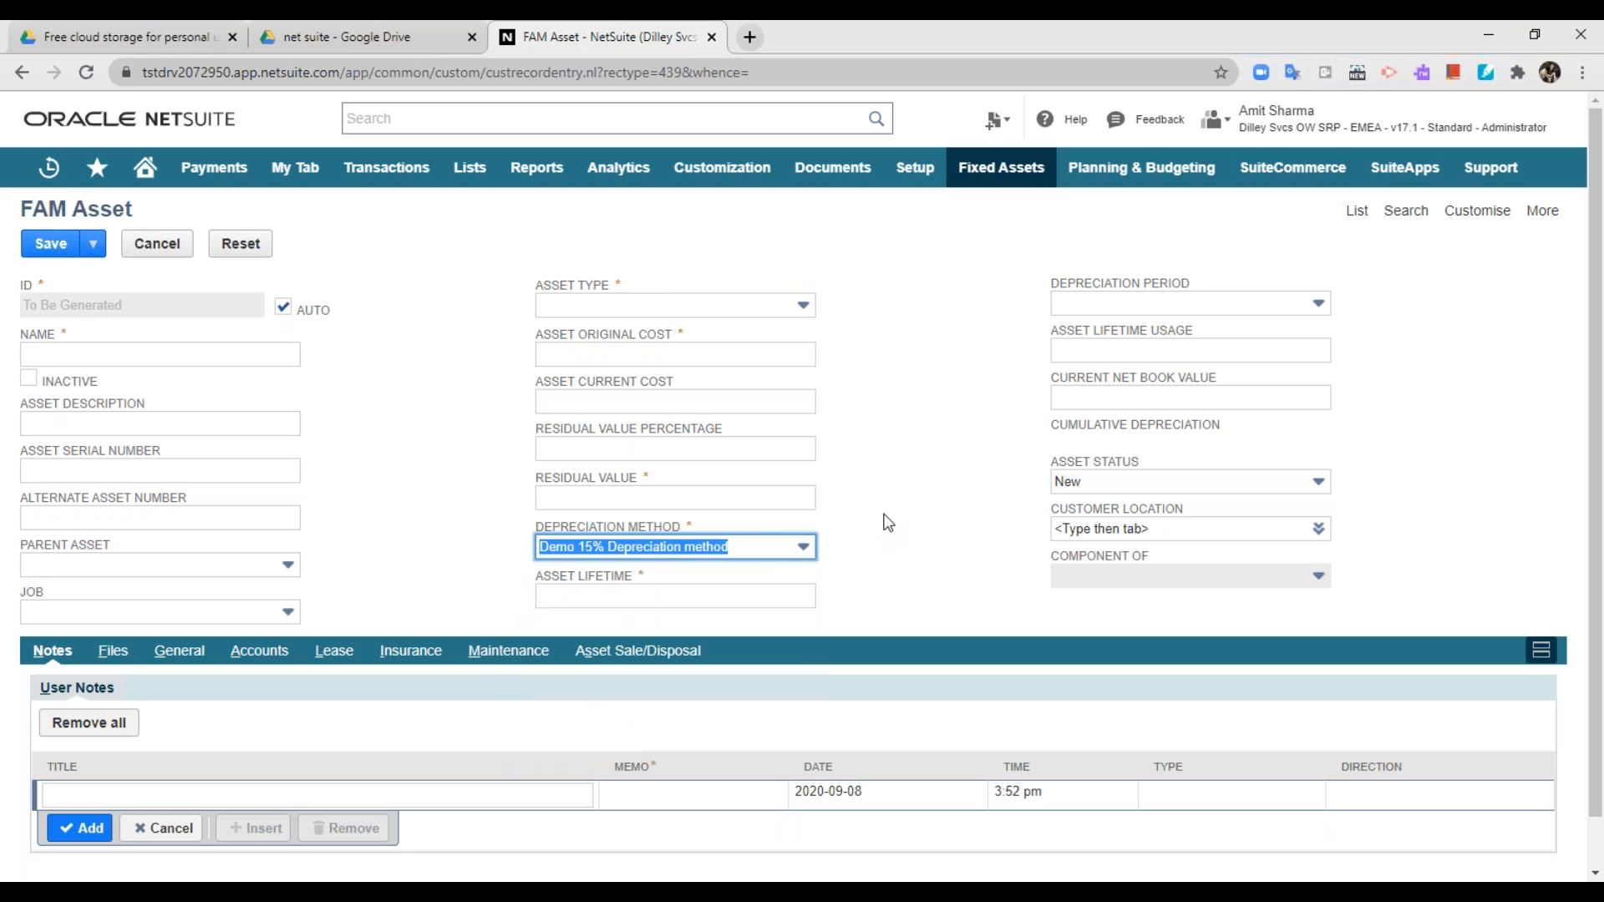
{"action": "left_click", "coordinate": [803, 546]}
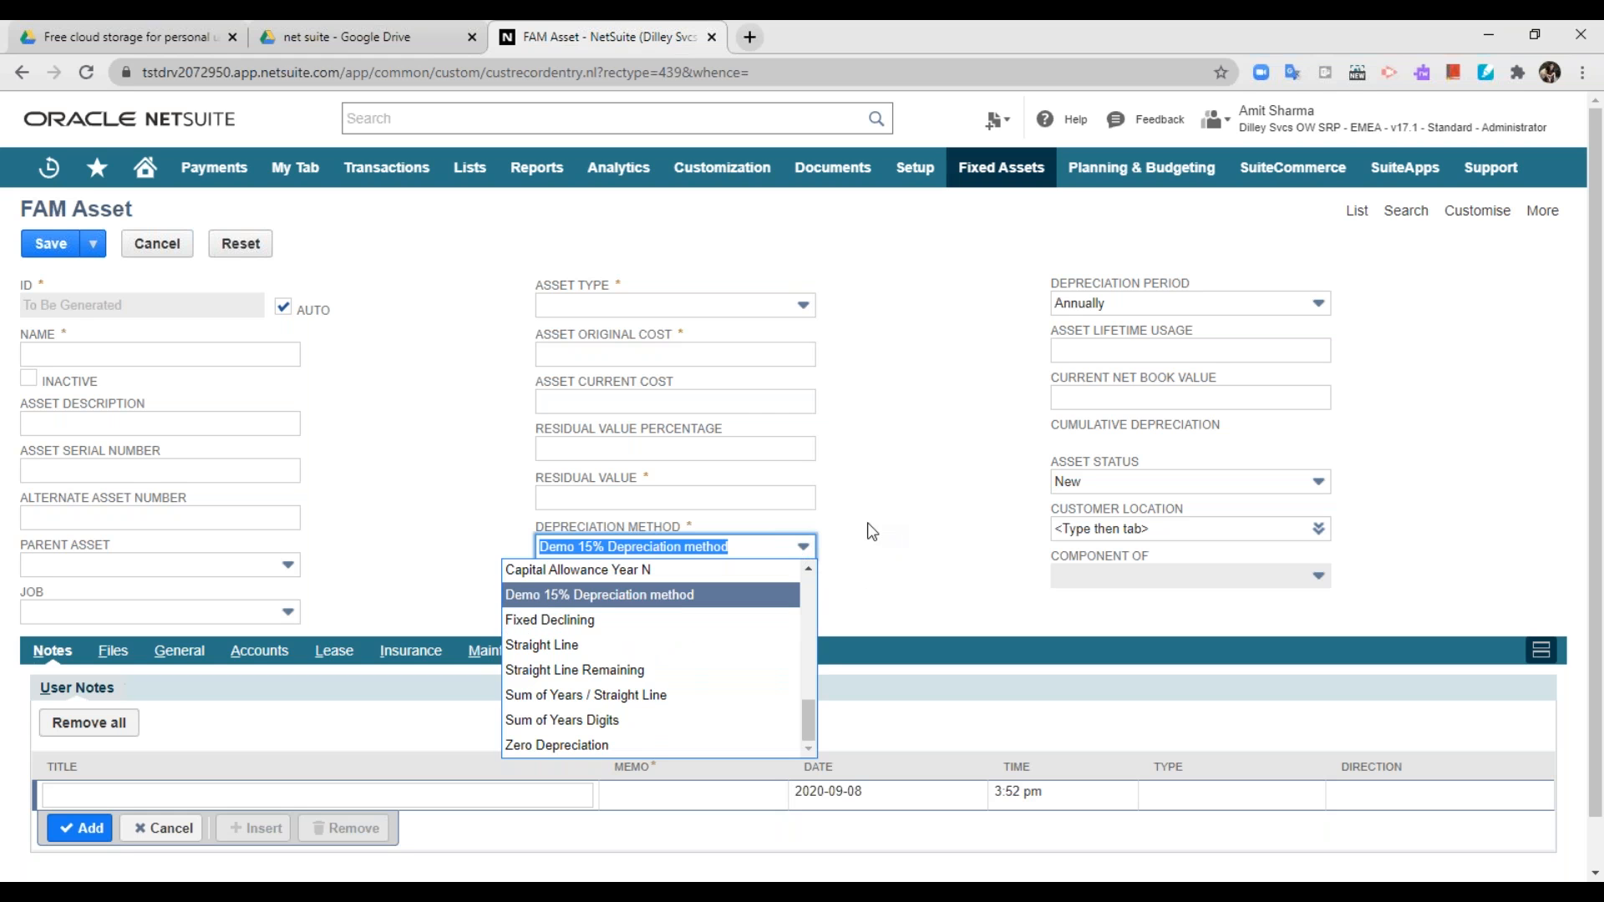
Look through the available depreciation methods without changing the selection and go to the asset lifetime field
{"action": "scroll", "coordinate": [678, 642], "scroll_direction": "up", "scroll_amount": 2}
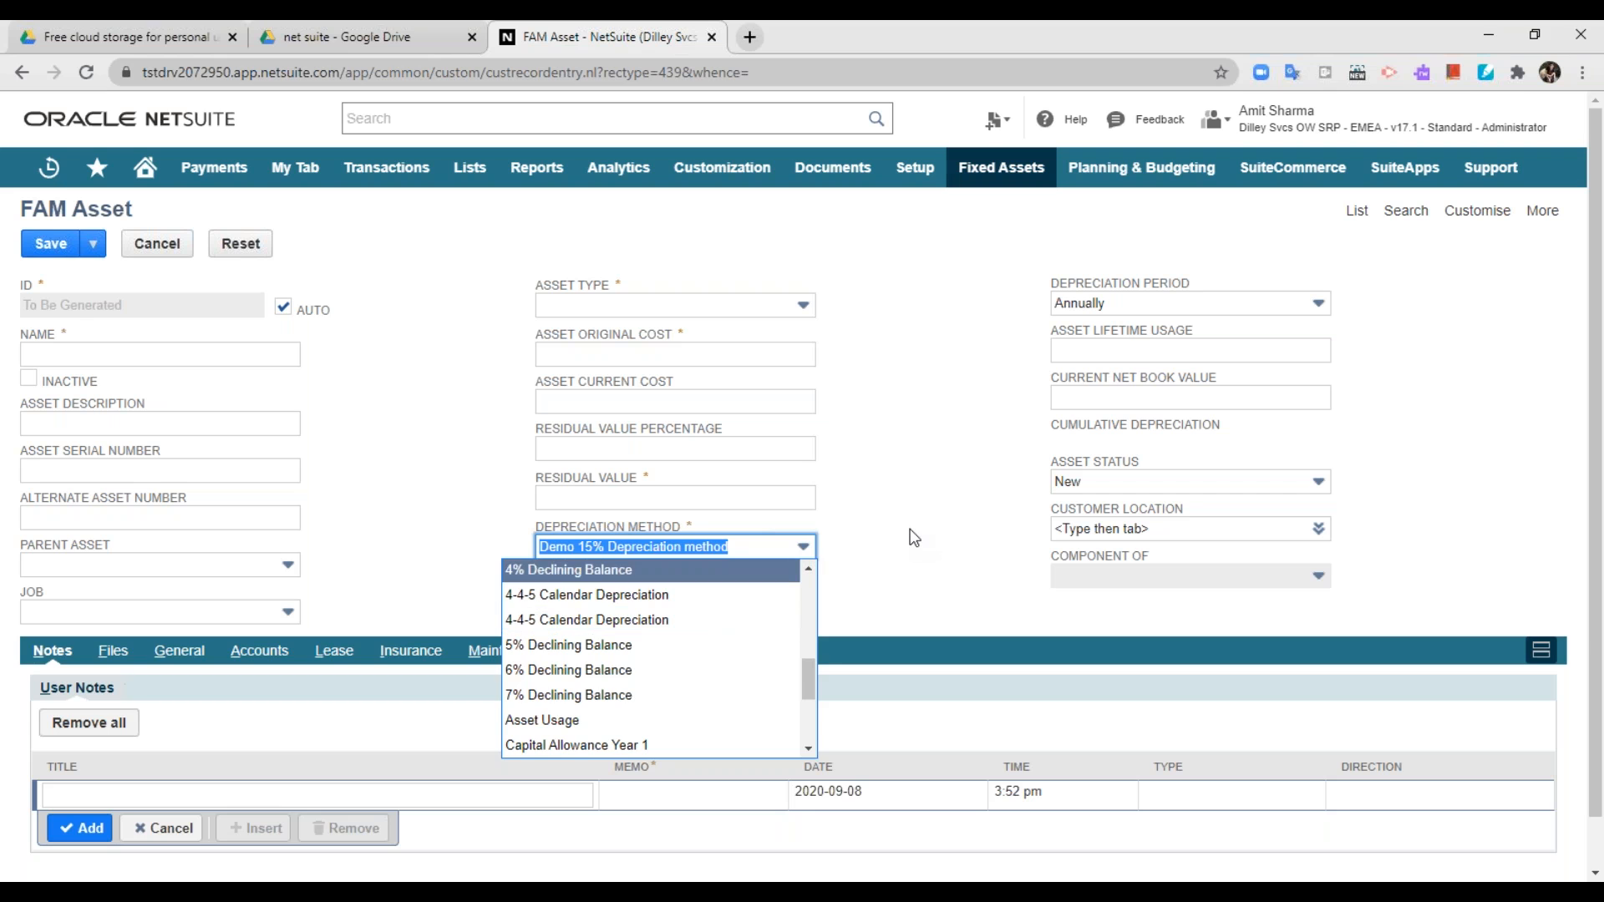
{"action": "left_click", "coordinate": [914, 537]}
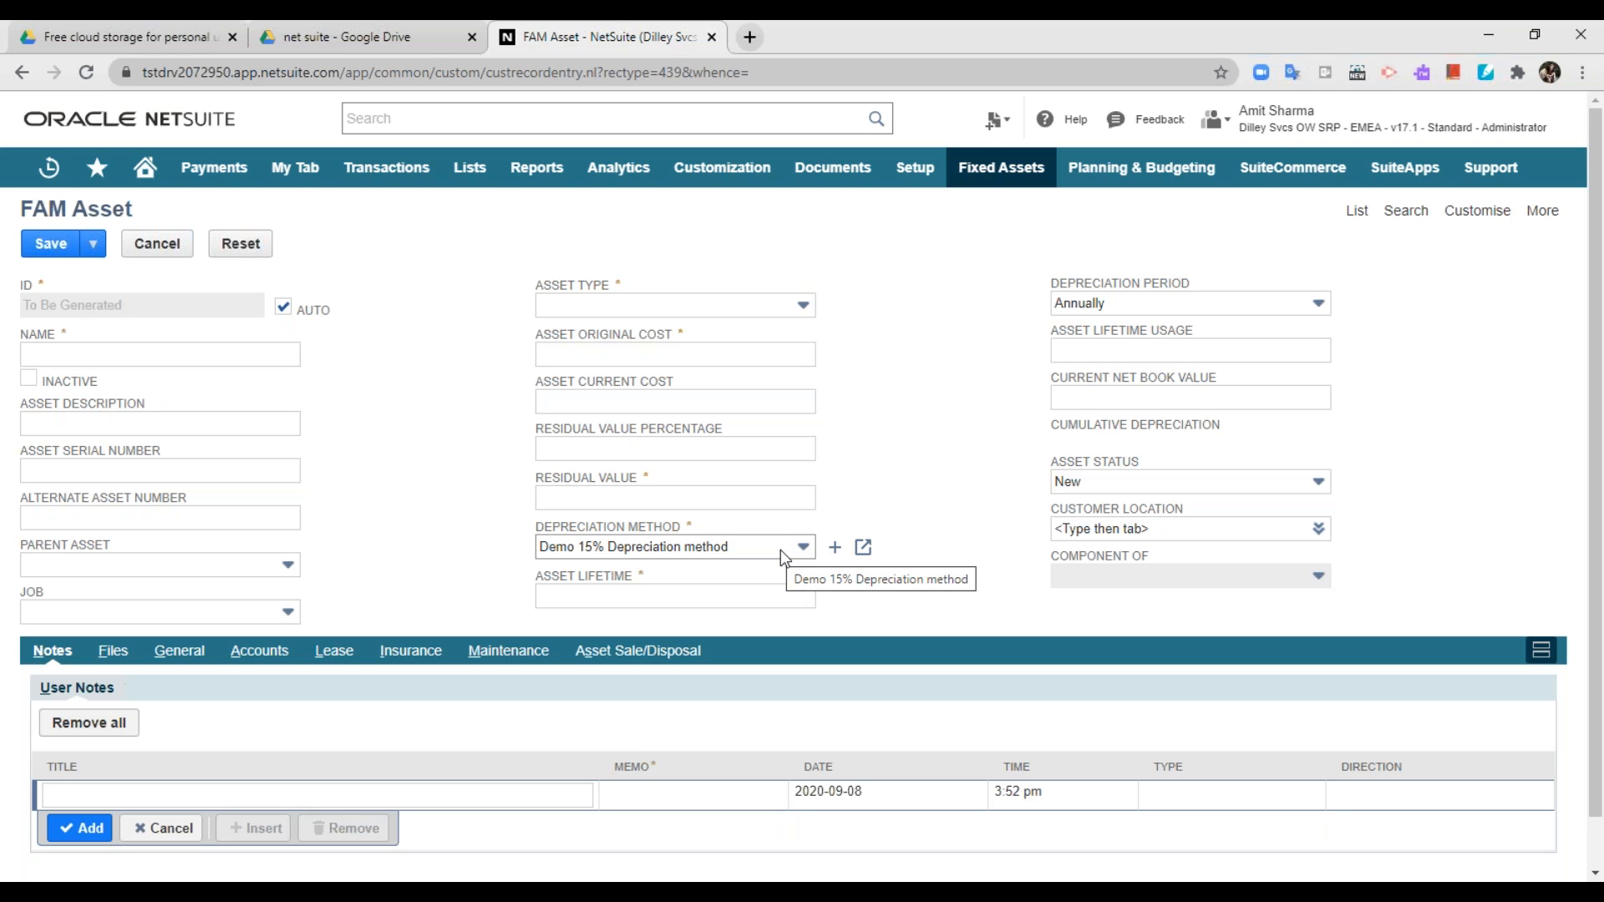
{"action": "left_click", "coordinate": [758, 599]}
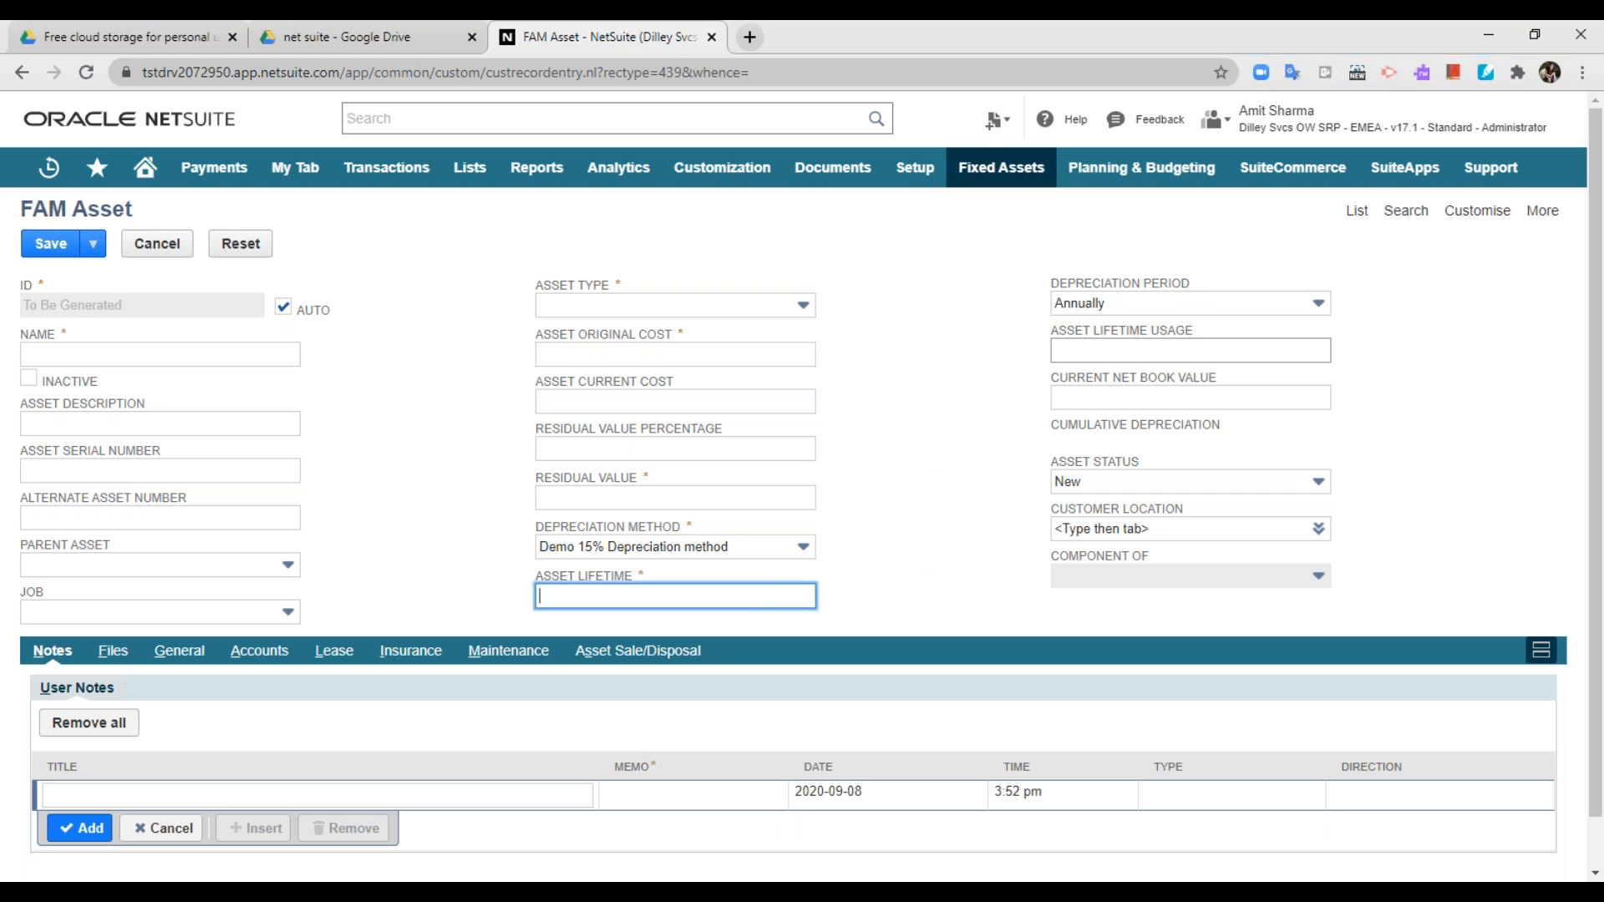
Go through the depreciation period and current net book value fields and review the available asset statuses without choosing another one
{"action": "left_click", "coordinate": [1187, 306]}
{"action": "left_click", "coordinate": [1183, 300]}
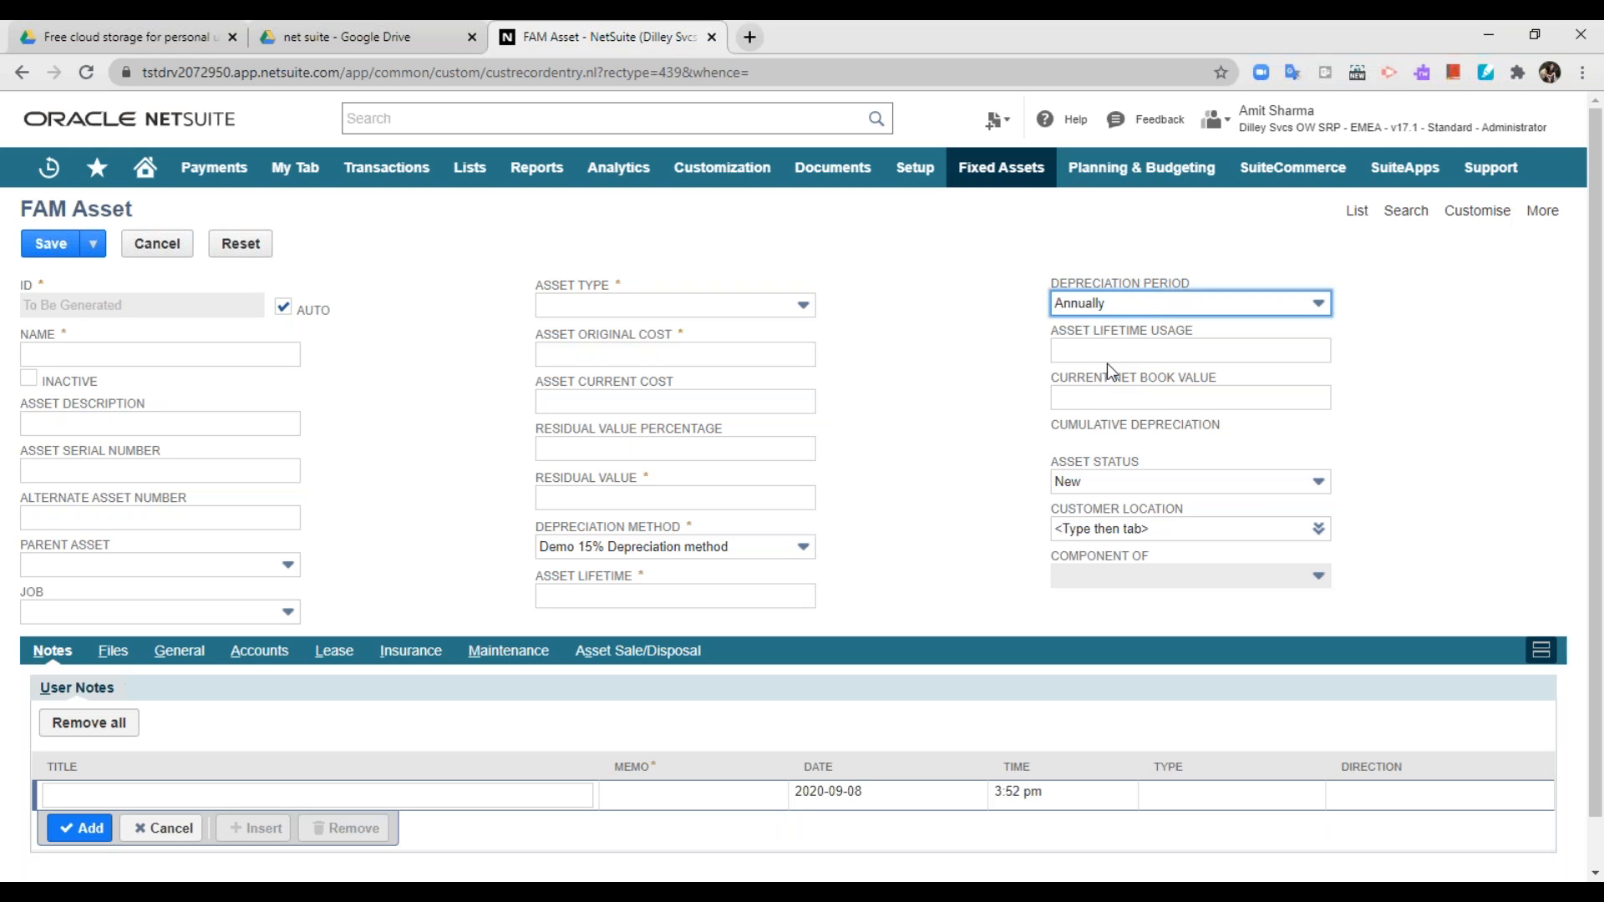
{"action": "left_click", "coordinate": [1114, 403]}
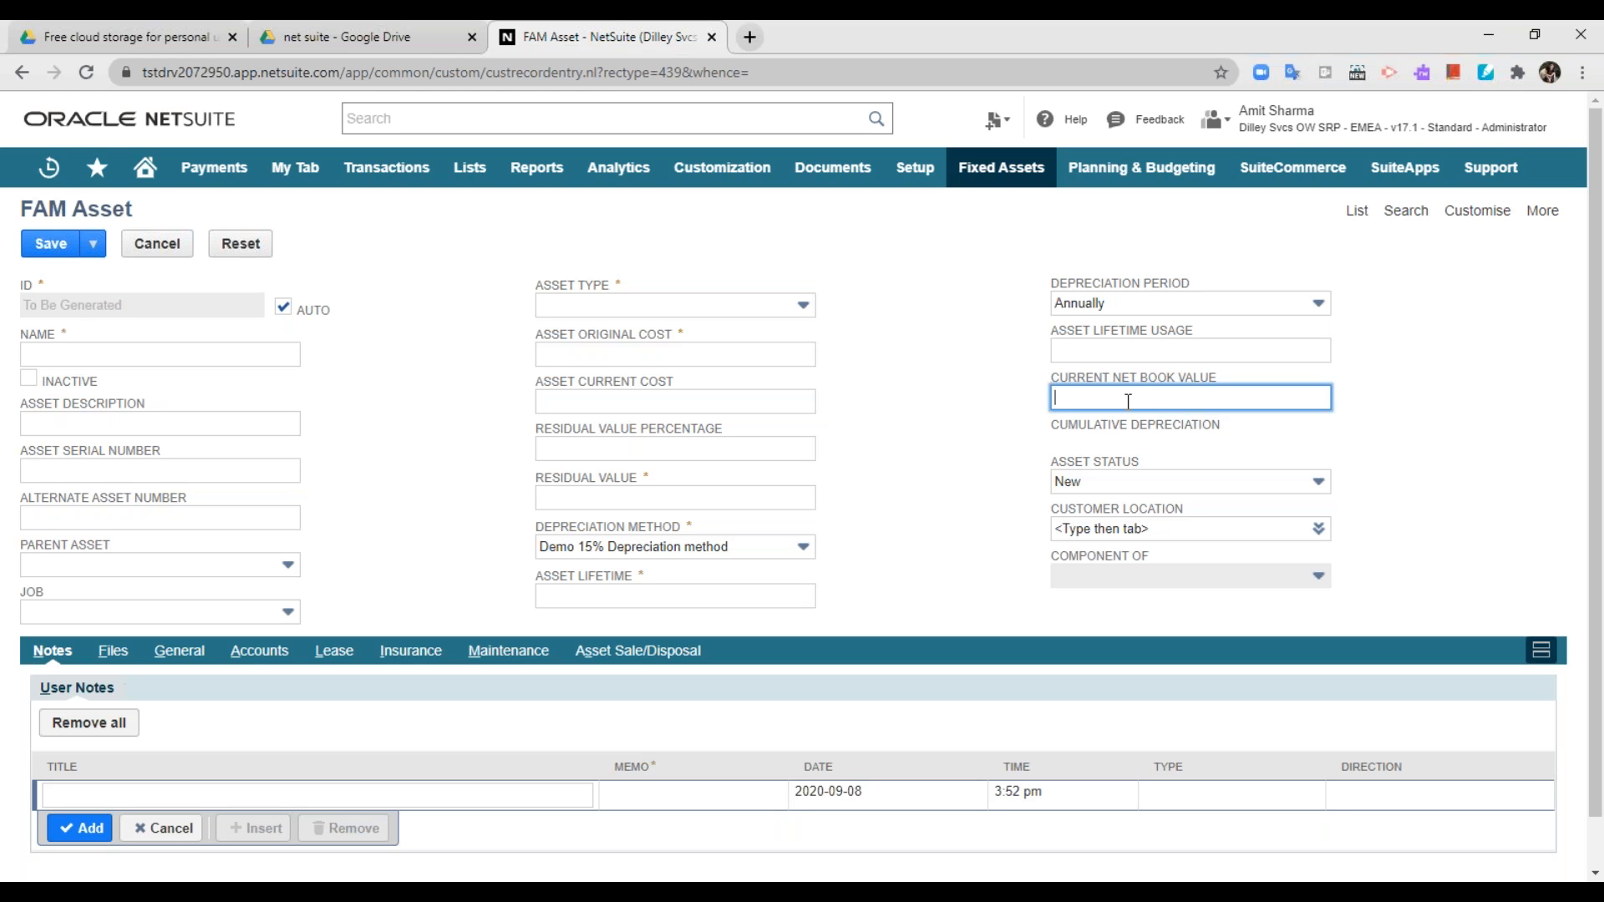
{"action": "left_click", "coordinate": [1132, 450]}
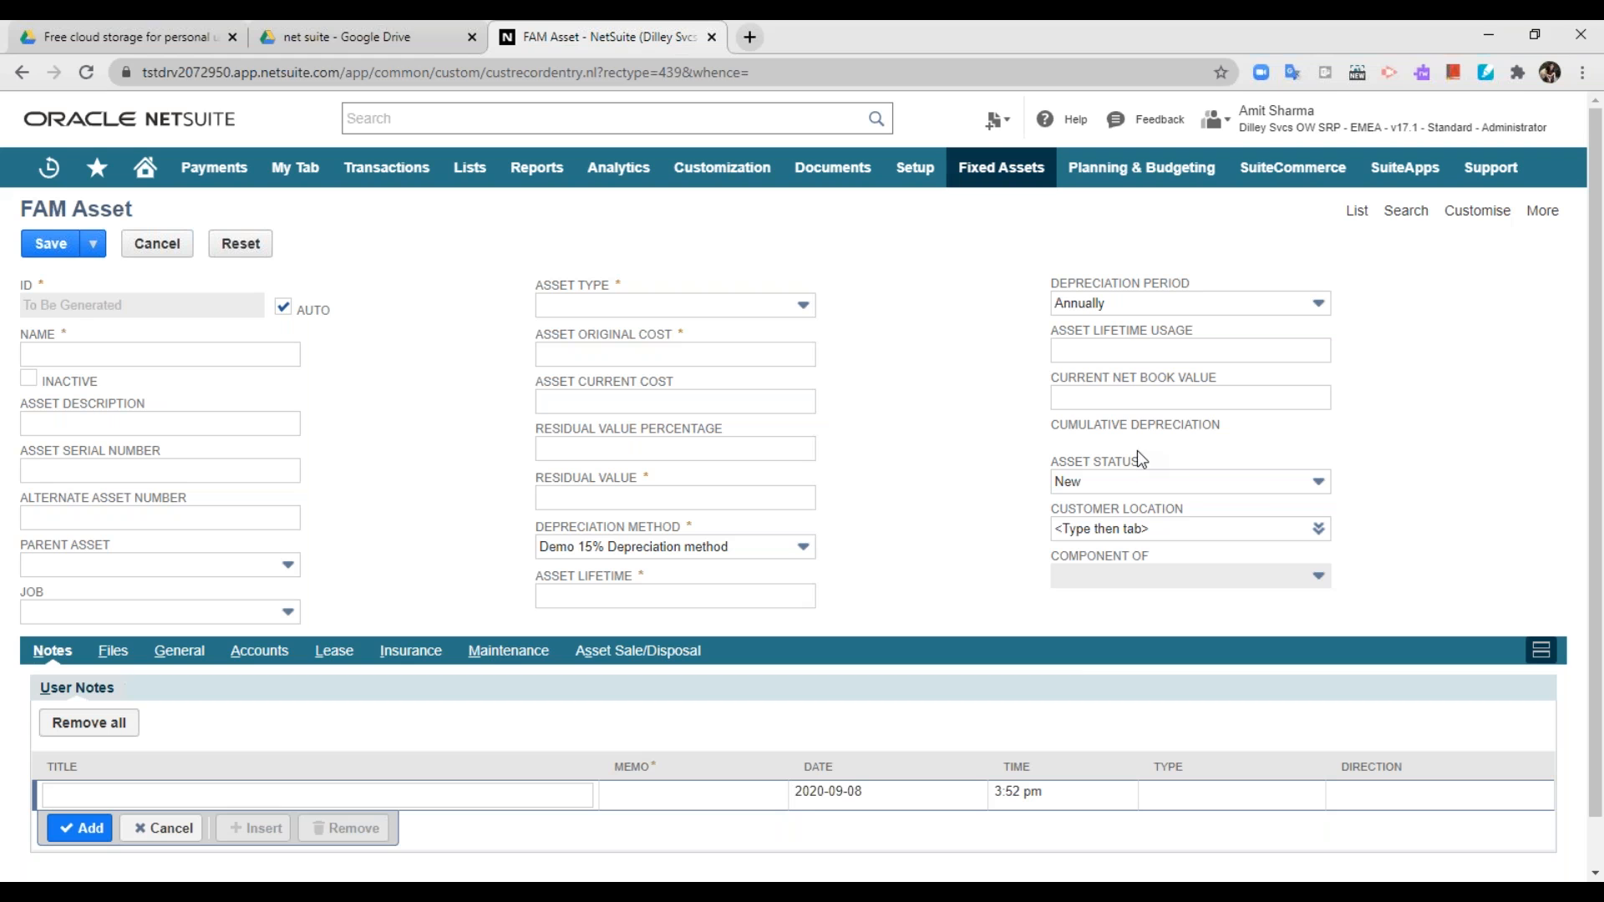
{"action": "left_click", "coordinate": [1257, 484]}
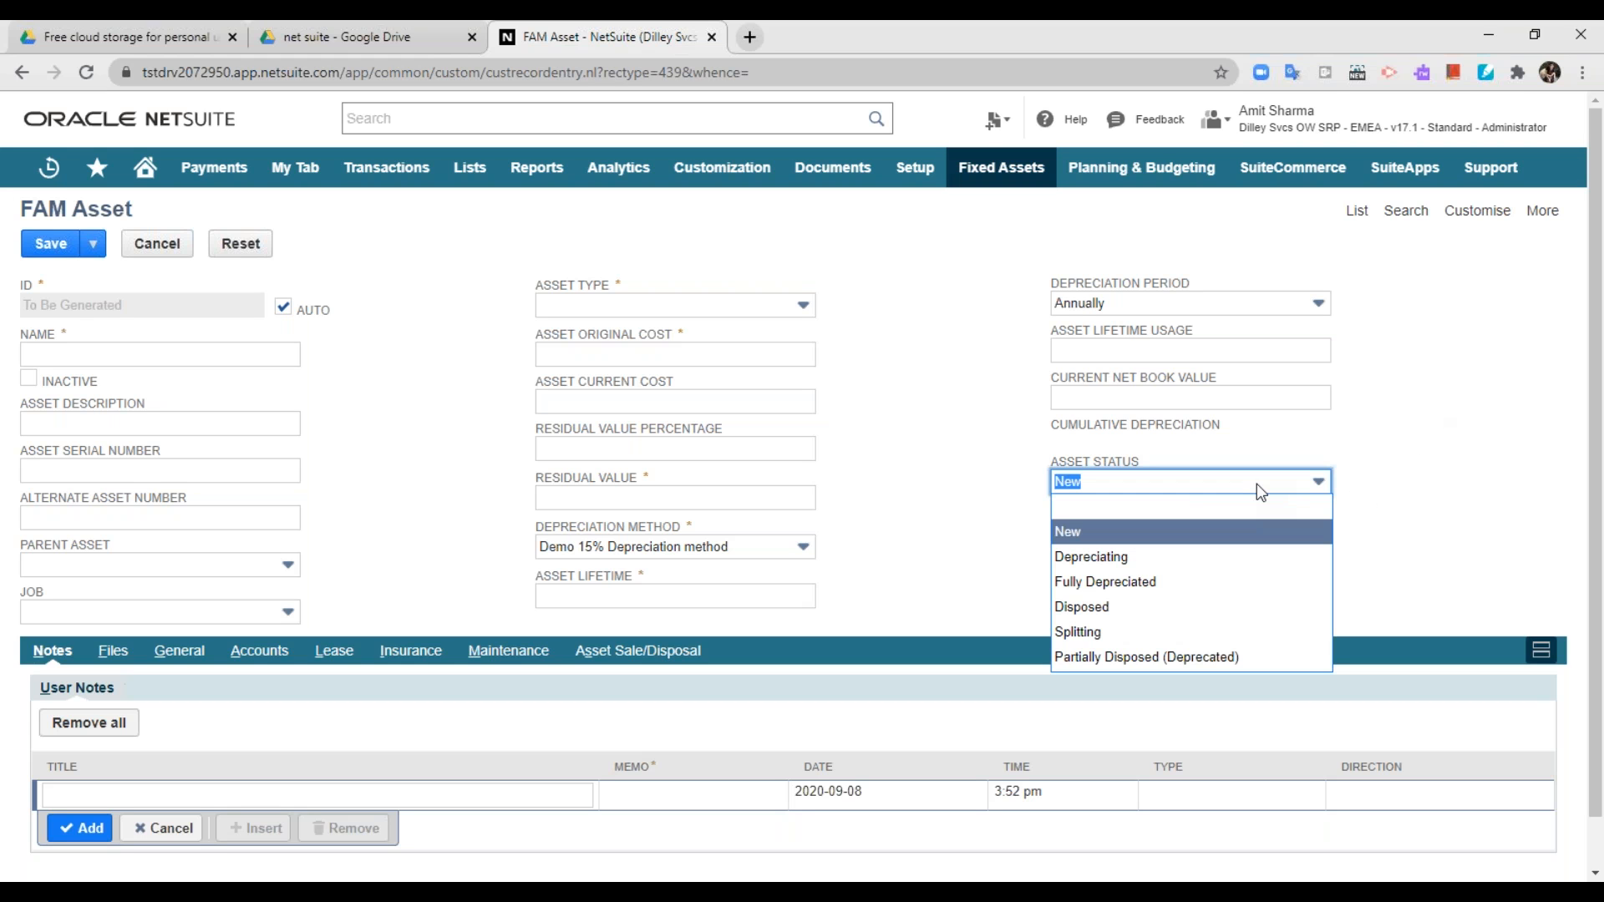
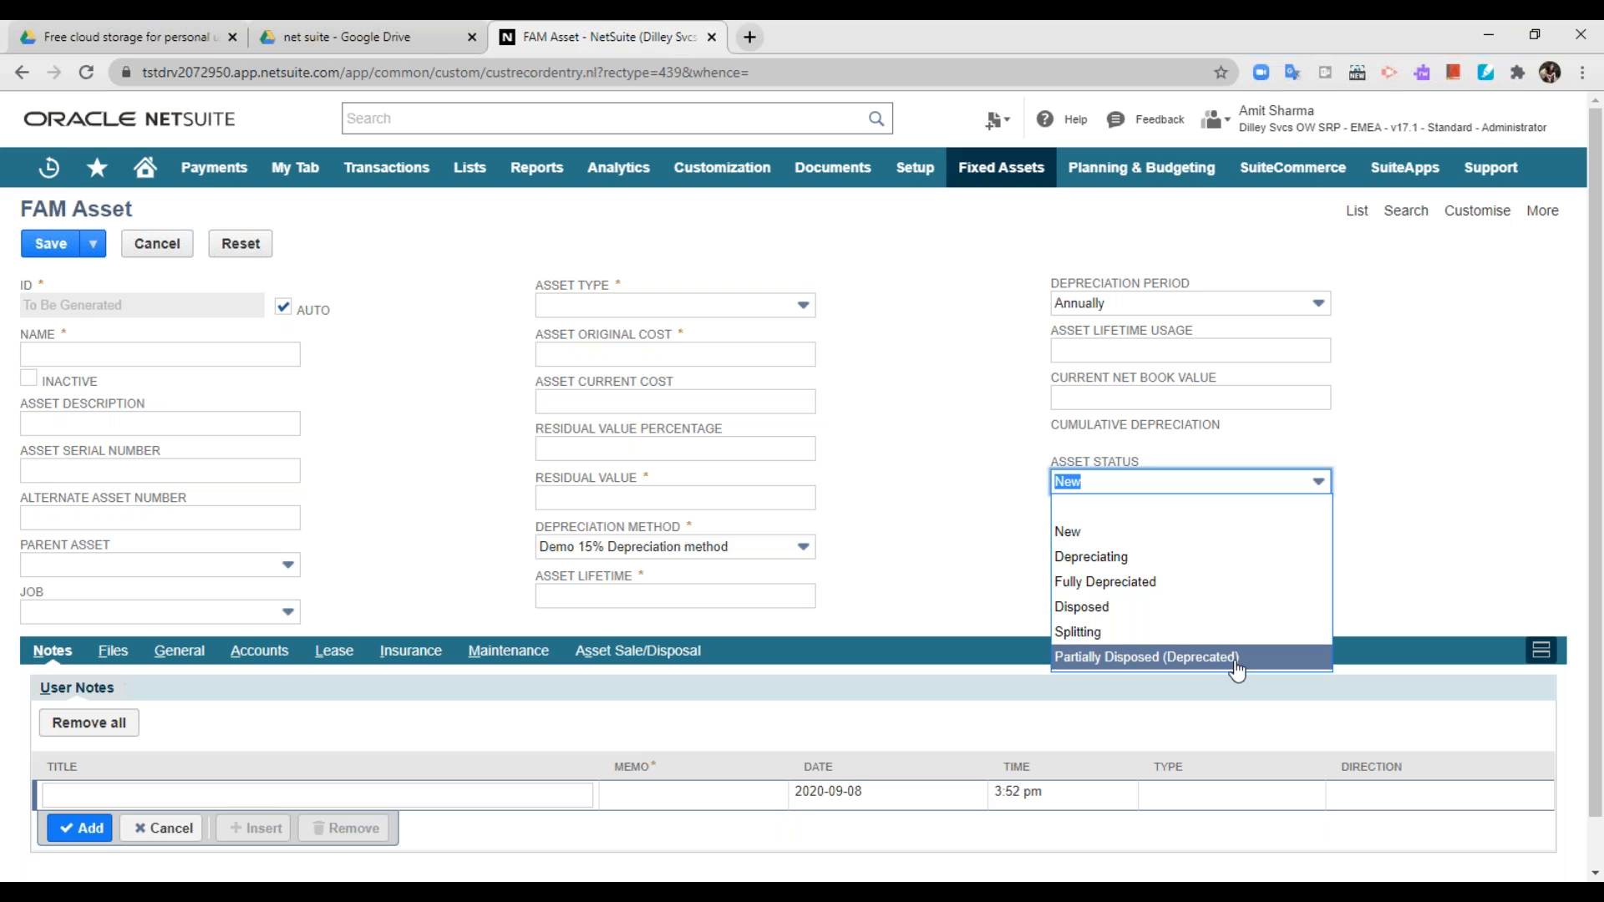
{"action": "left_click", "coordinate": [930, 577]}
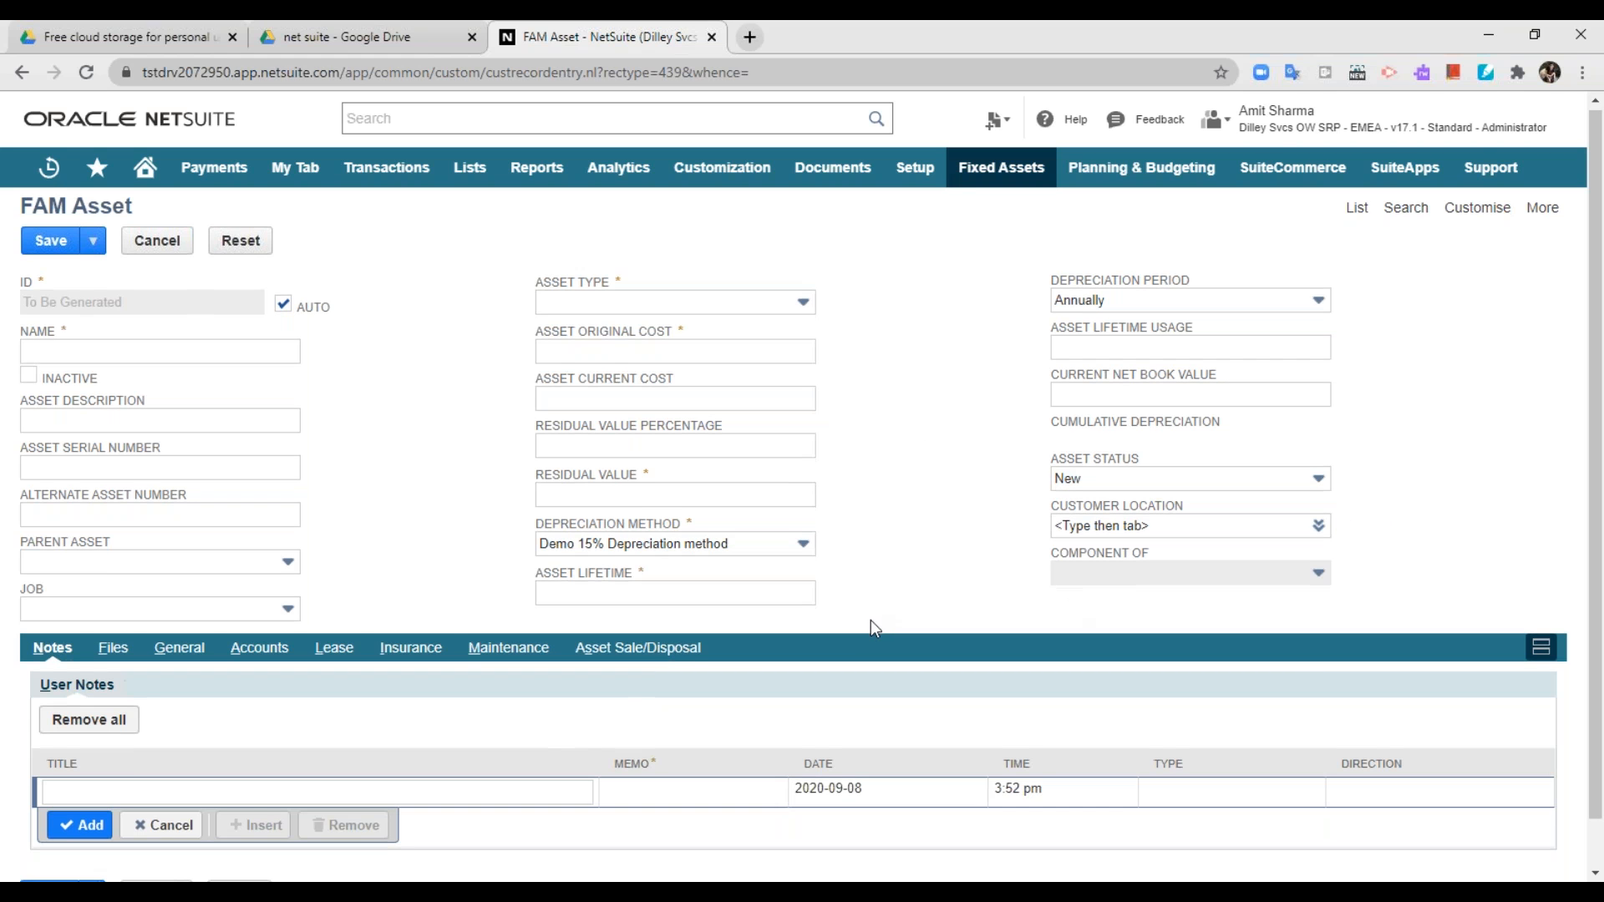
Show the new asset's General details and look over its classification, depreciation and manufacturer fields
{"action": "scroll", "coordinate": [64, 750], "scroll_direction": "down", "scroll_amount": 1}
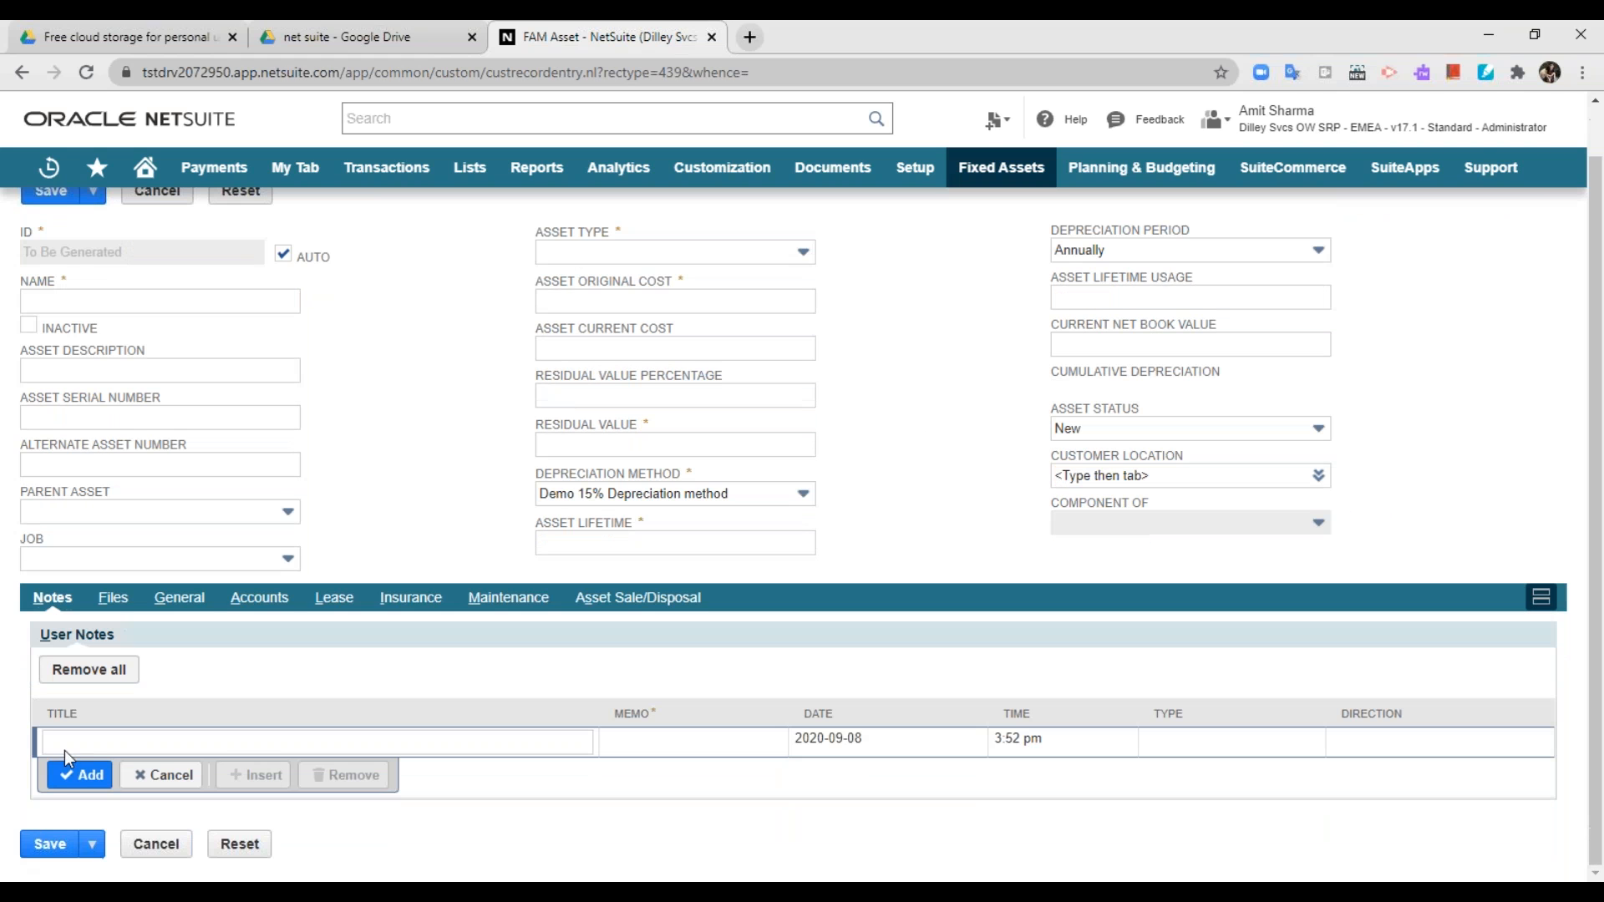
{"action": "left_click", "coordinate": [179, 598]}
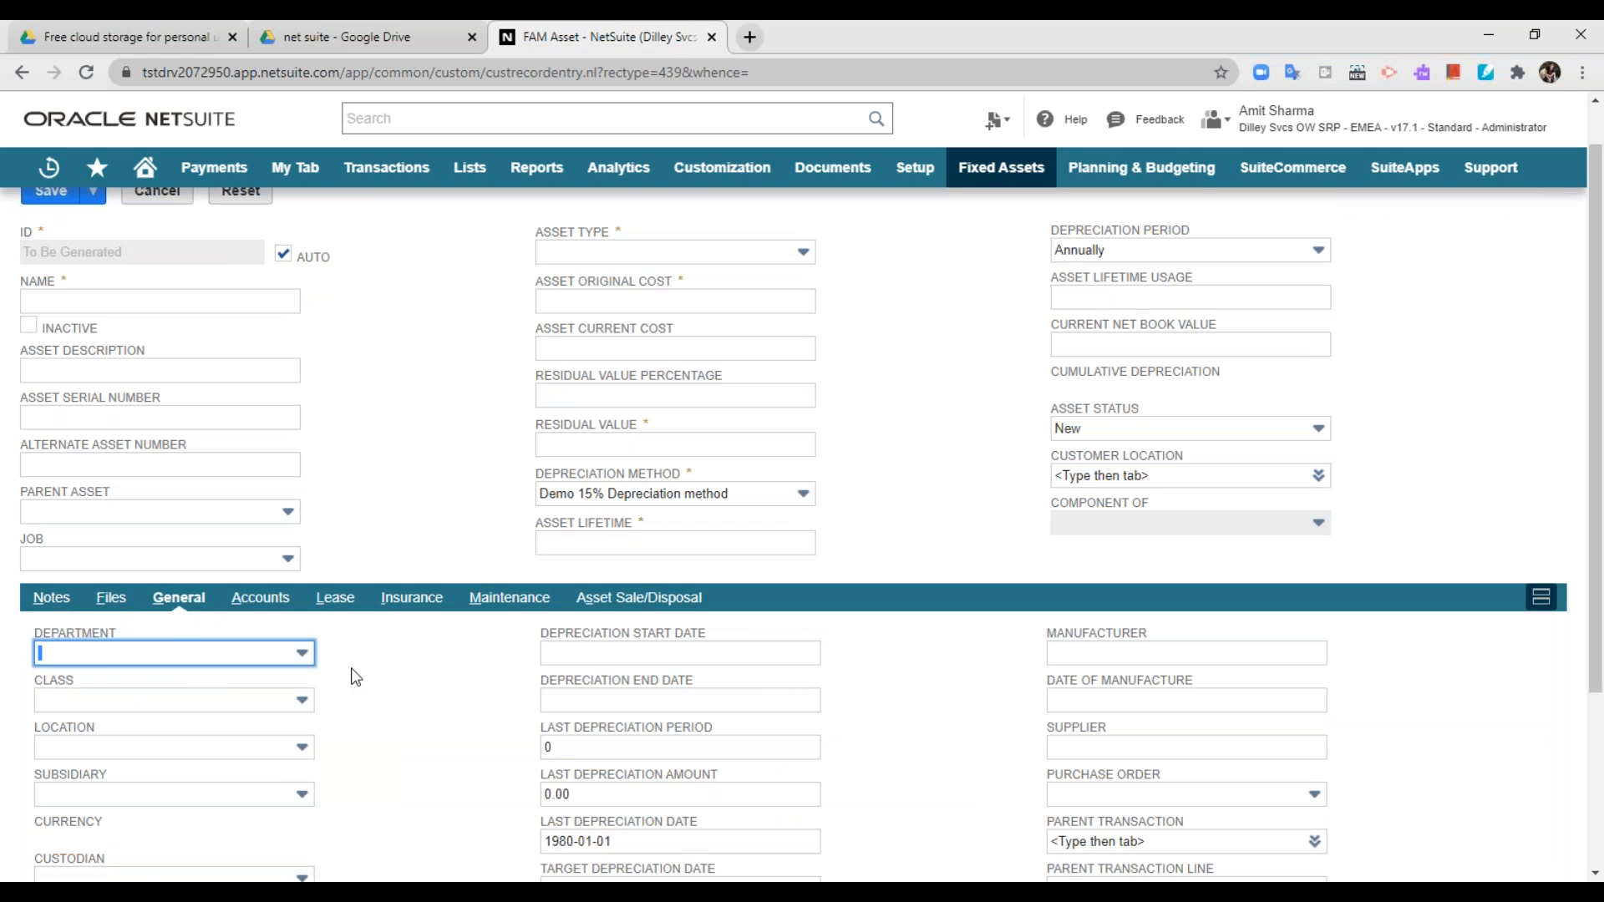
{"action": "scroll", "coordinate": [355, 673], "scroll_direction": "down", "scroll_amount": 1}
{"action": "scroll", "coordinate": [359, 672], "scroll_direction": "down", "scroll_amount": 1}
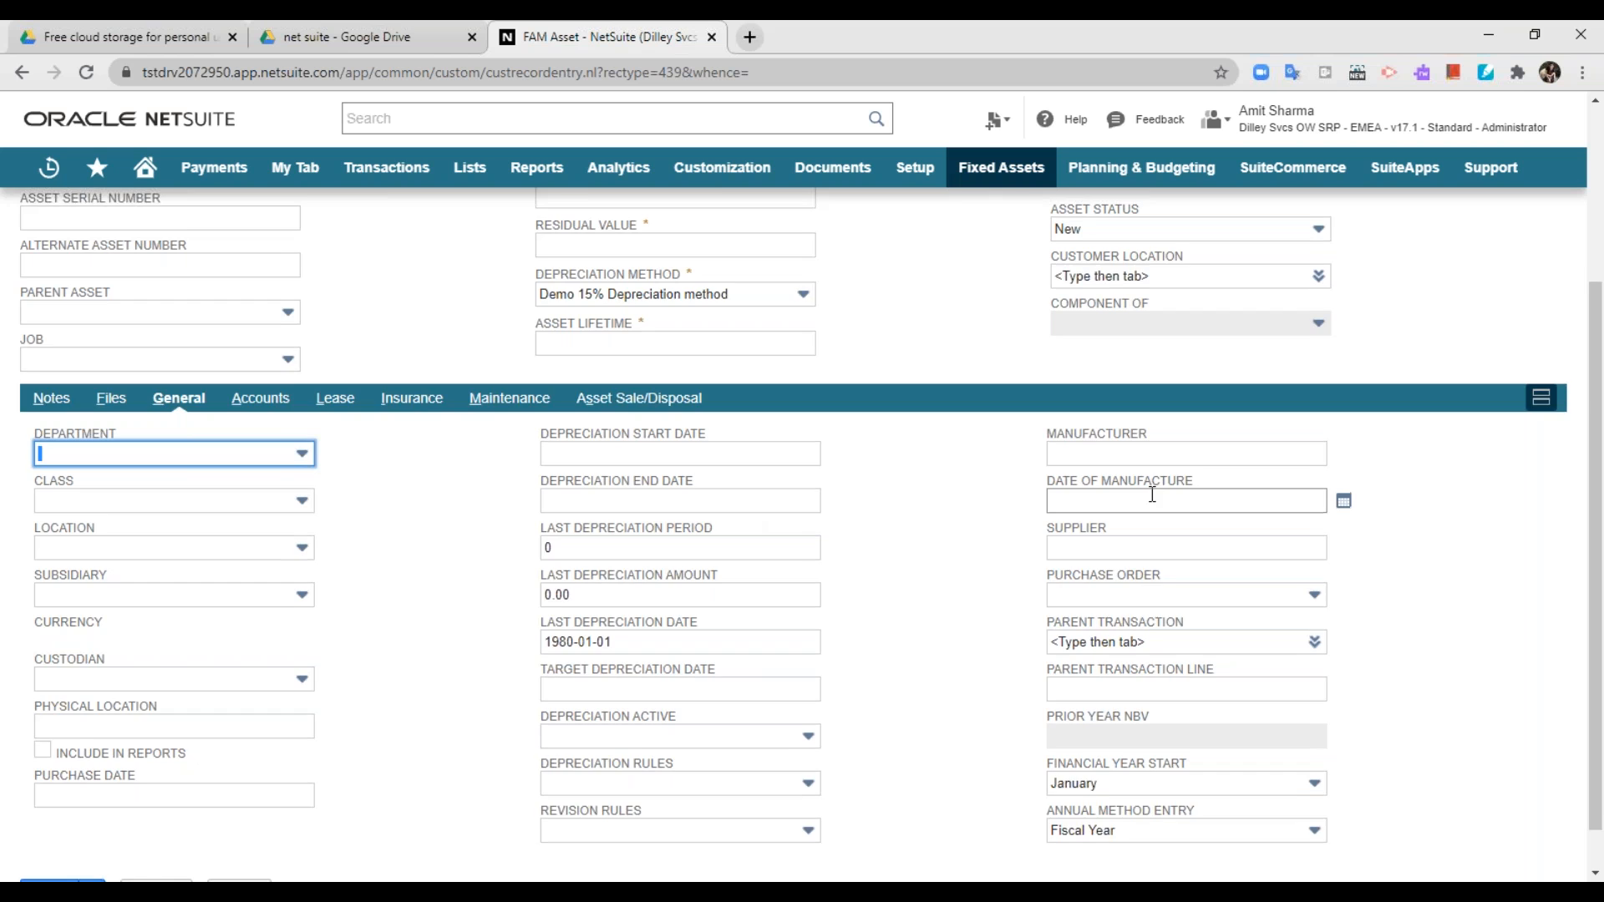
{"action": "scroll", "coordinate": [898, 690], "scroll_direction": "up", "scroll_amount": 2}
{"action": "scroll", "coordinate": [903, 690], "scroll_direction": "down", "scroll_amount": 2}
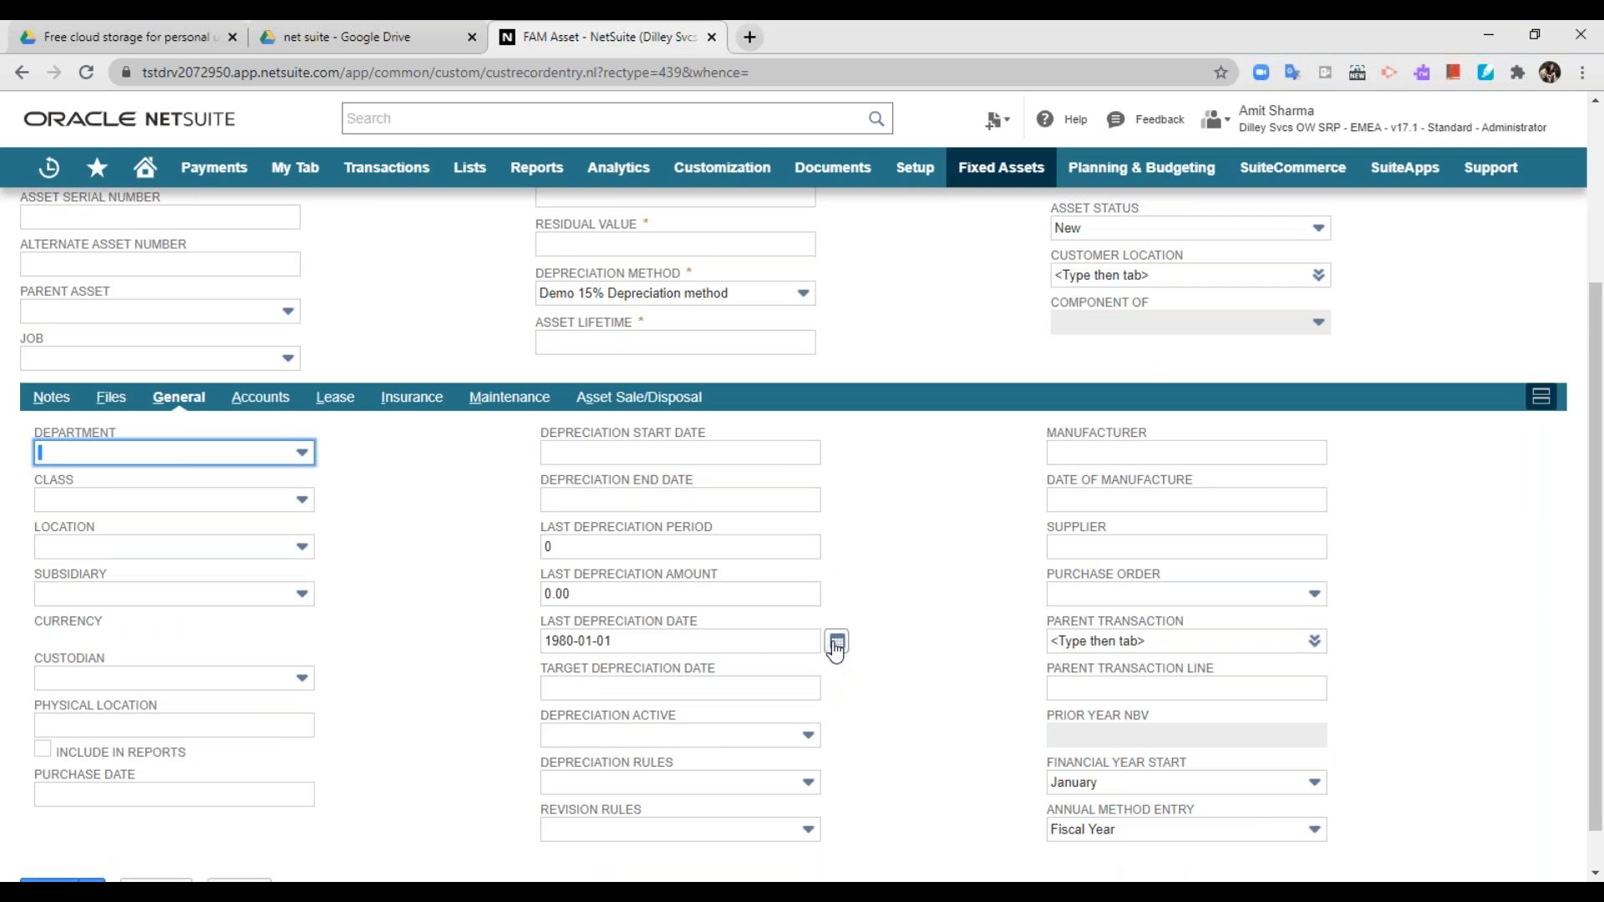
Go through the last depreciation period, last depreciation date and depreciation active fields in the General details
{"action": "left_click", "coordinate": [768, 555]}
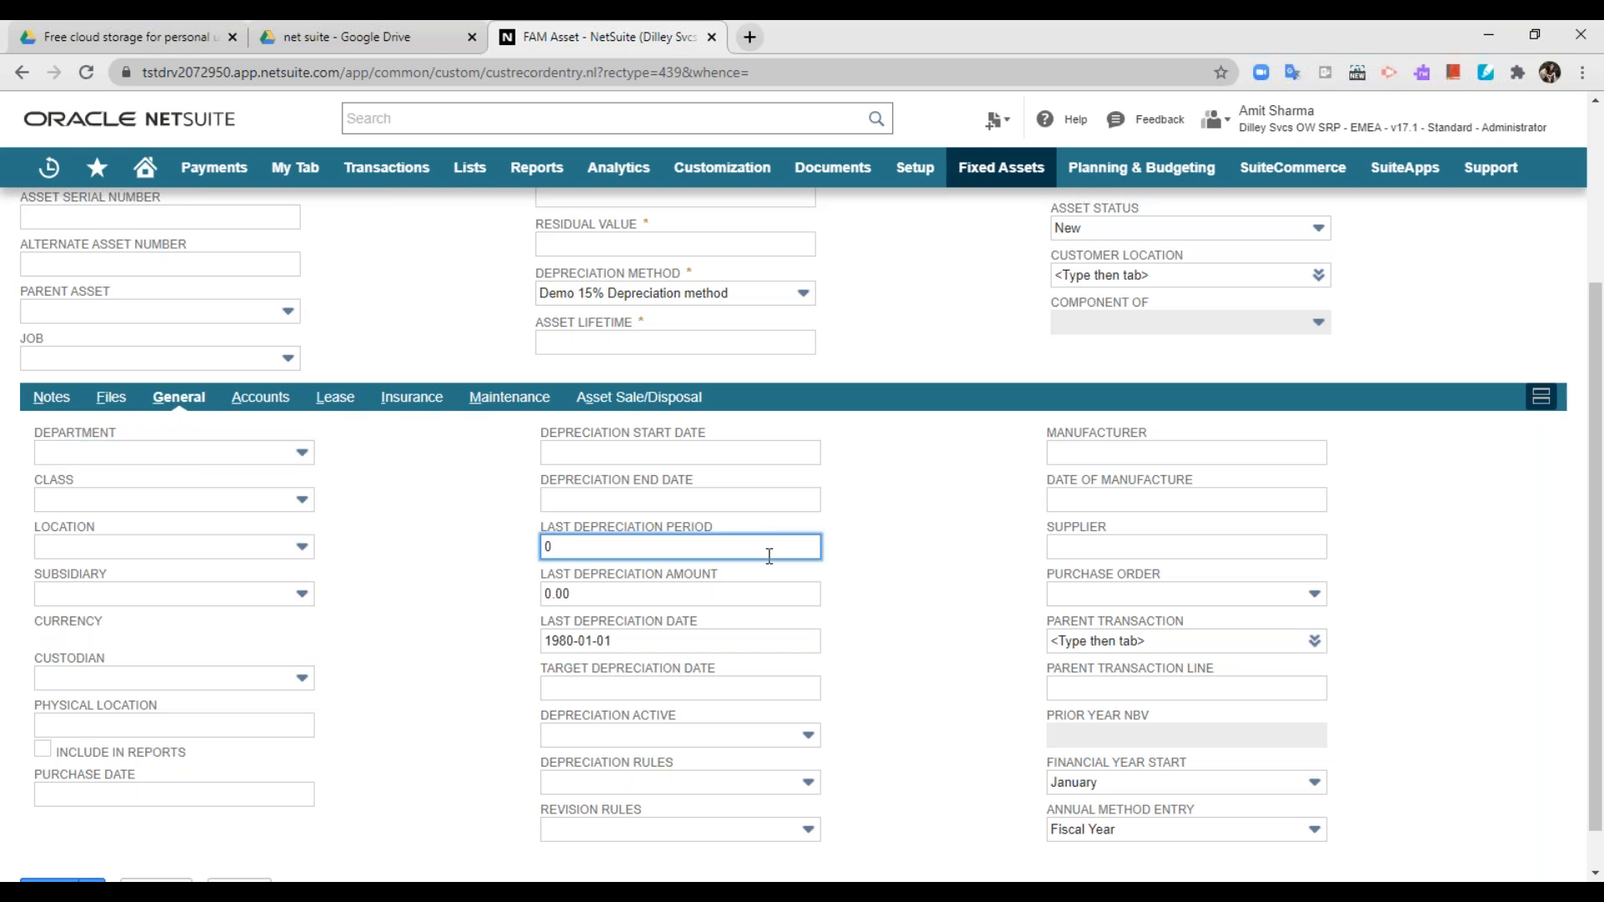
{"action": "left_click", "coordinate": [914, 556]}
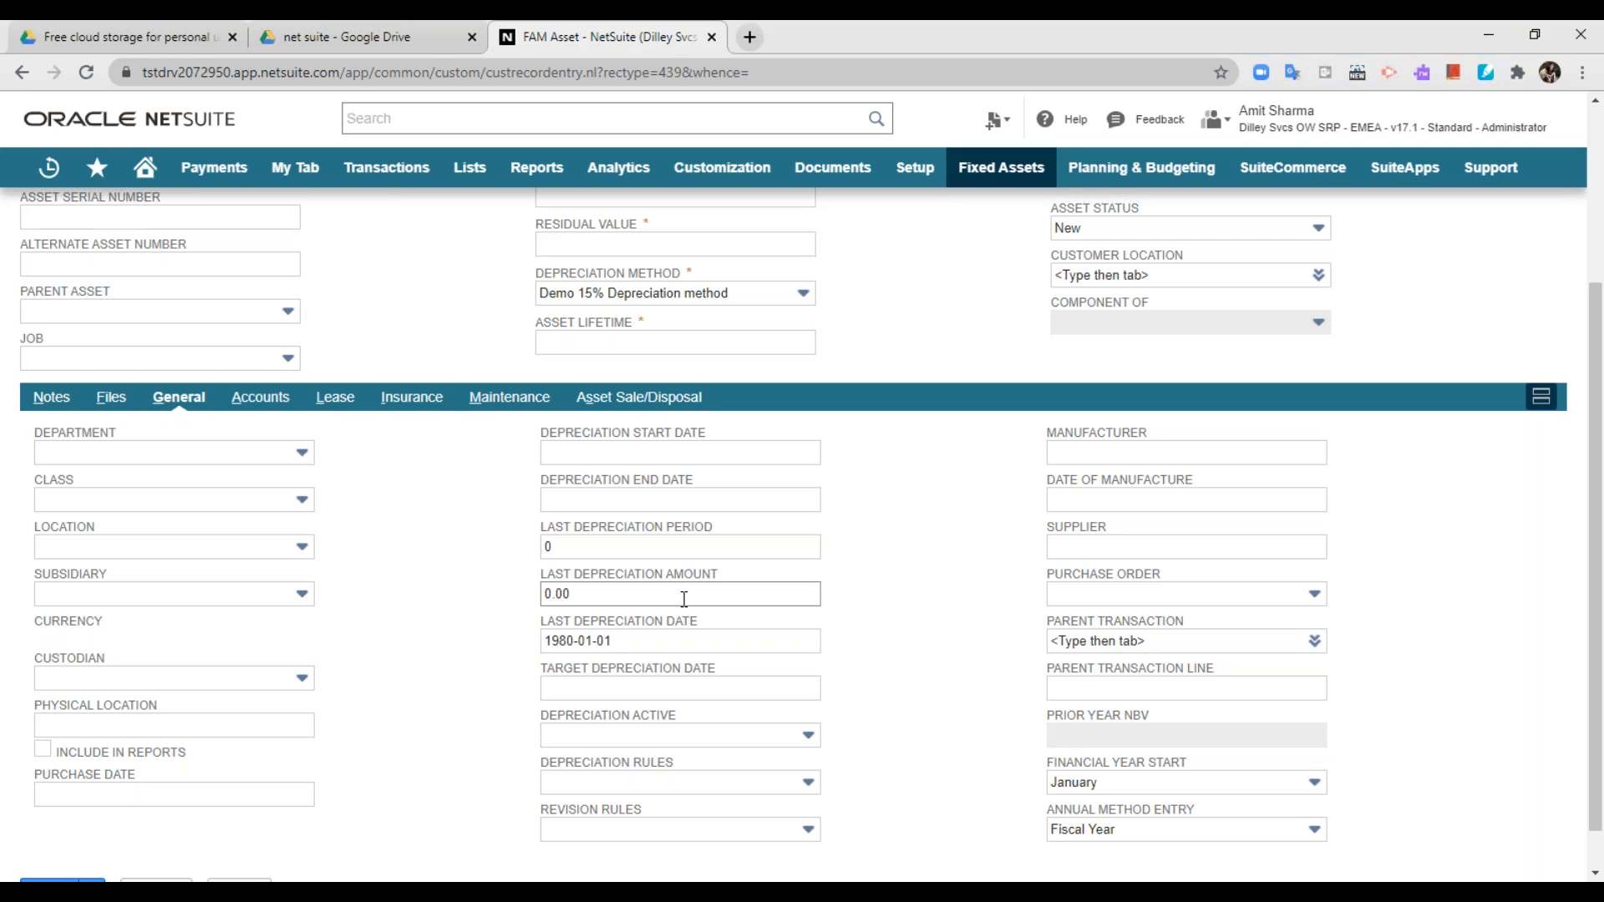
{"action": "left_click", "coordinate": [695, 641]}
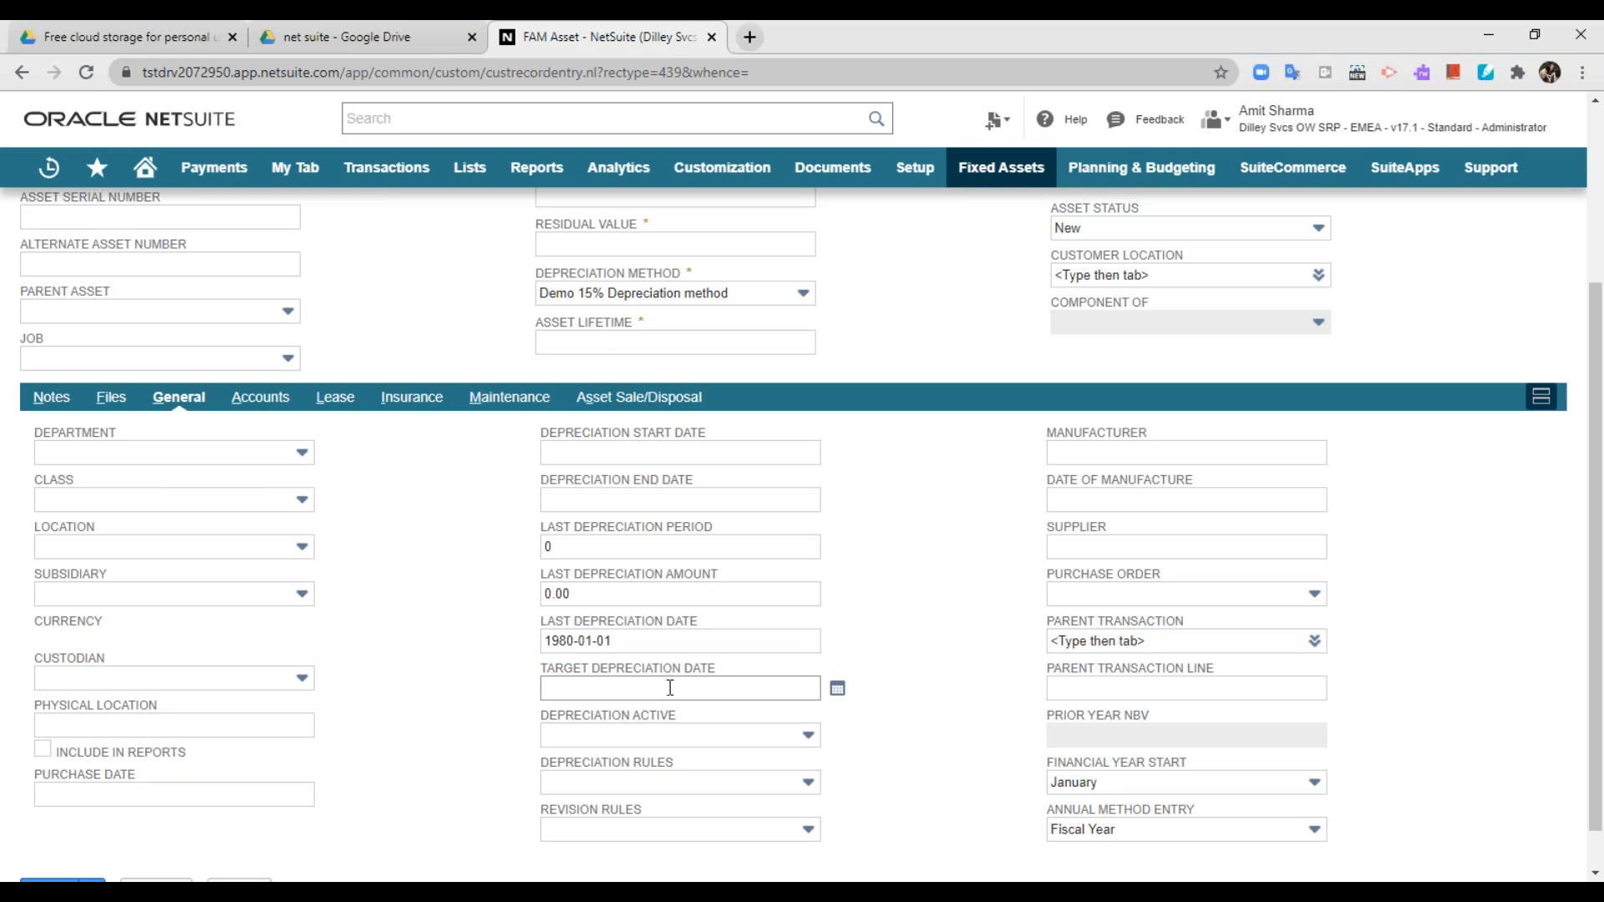
{"action": "left_click", "coordinate": [680, 735]}
{"action": "left_click", "coordinate": [684, 735]}
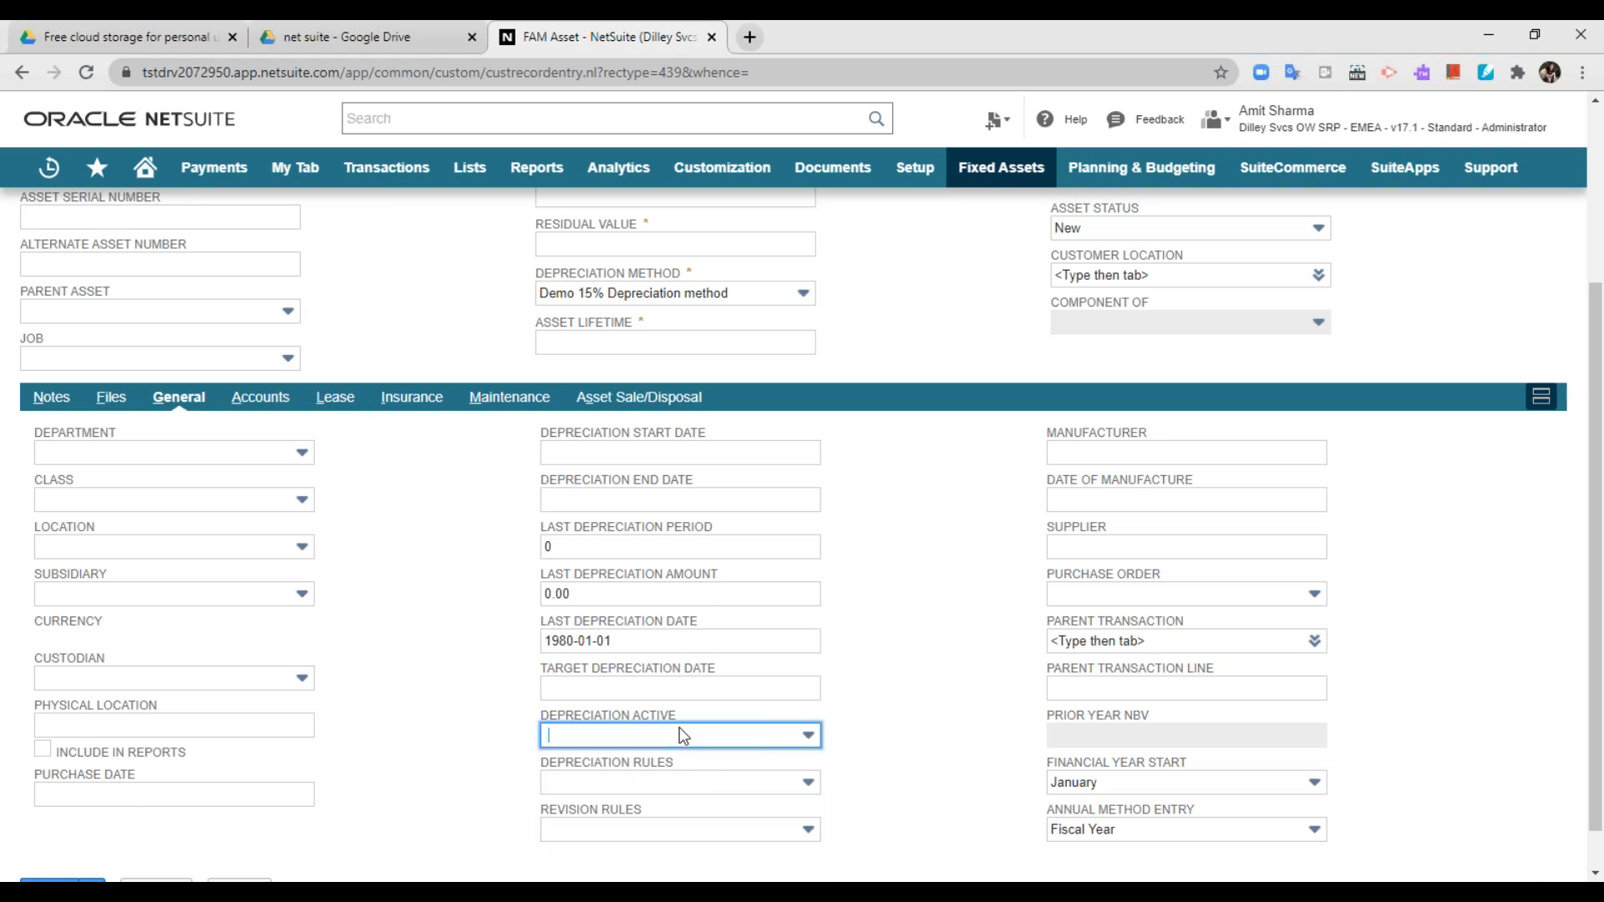
Review the options for the asset's depreciation rules and revision rules without choosing any
{"action": "left_click", "coordinate": [695, 778]}
{"action": "left_click", "coordinate": [695, 782]}
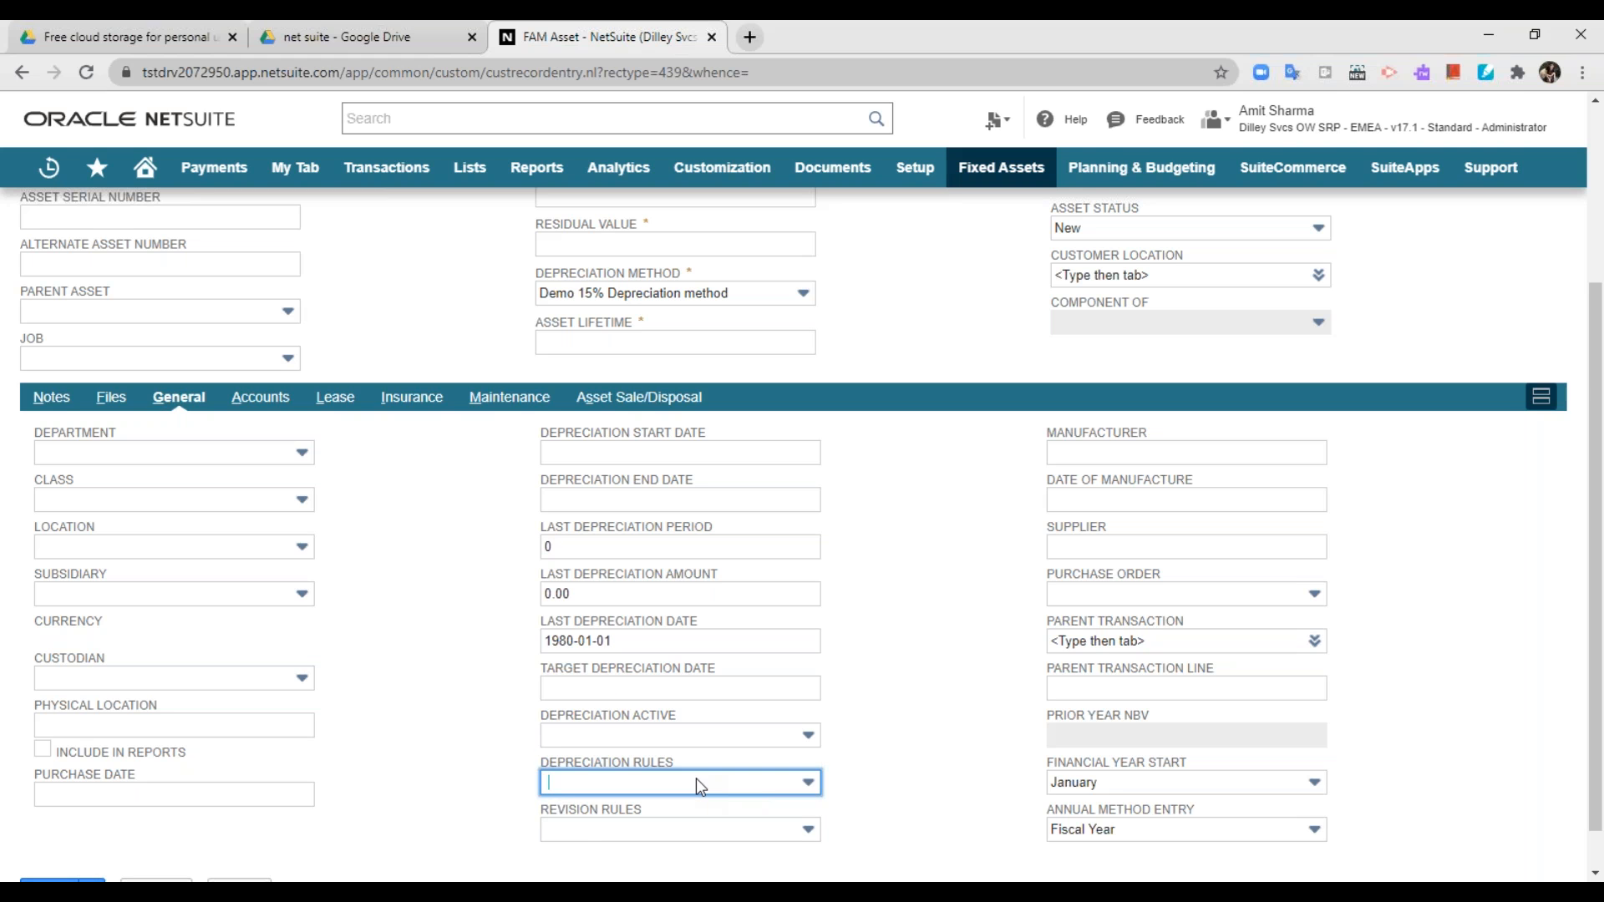
{"action": "left_click", "coordinate": [695, 782]}
{"action": "left_click", "coordinate": [695, 780]}
{"action": "left_click", "coordinate": [695, 782]}
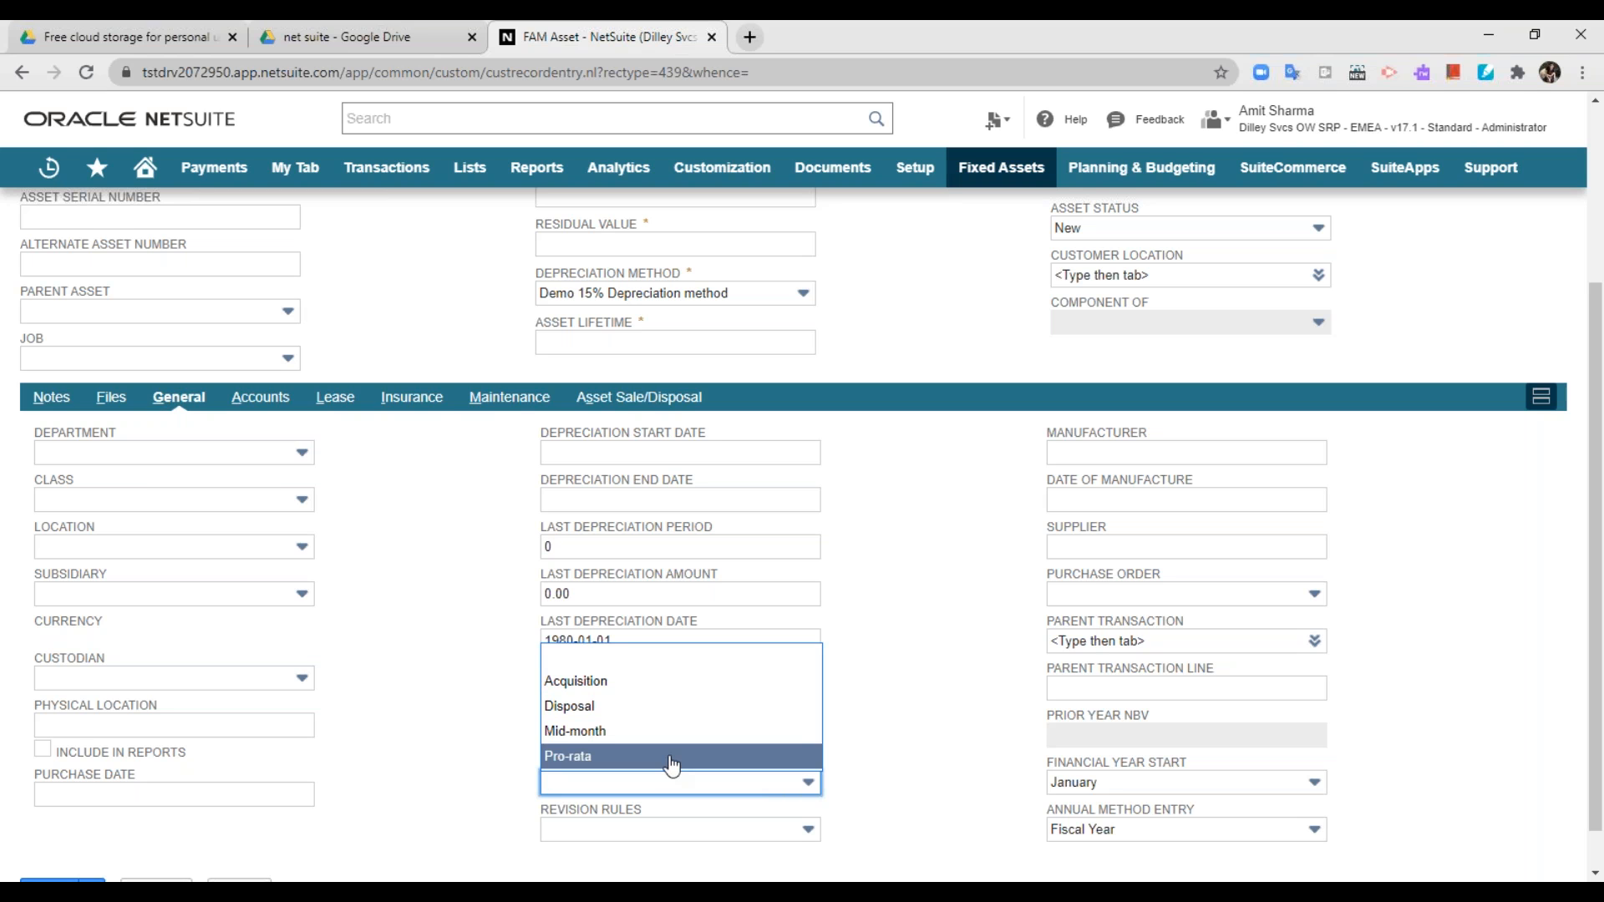
{"action": "left_click", "coordinate": [919, 706]}
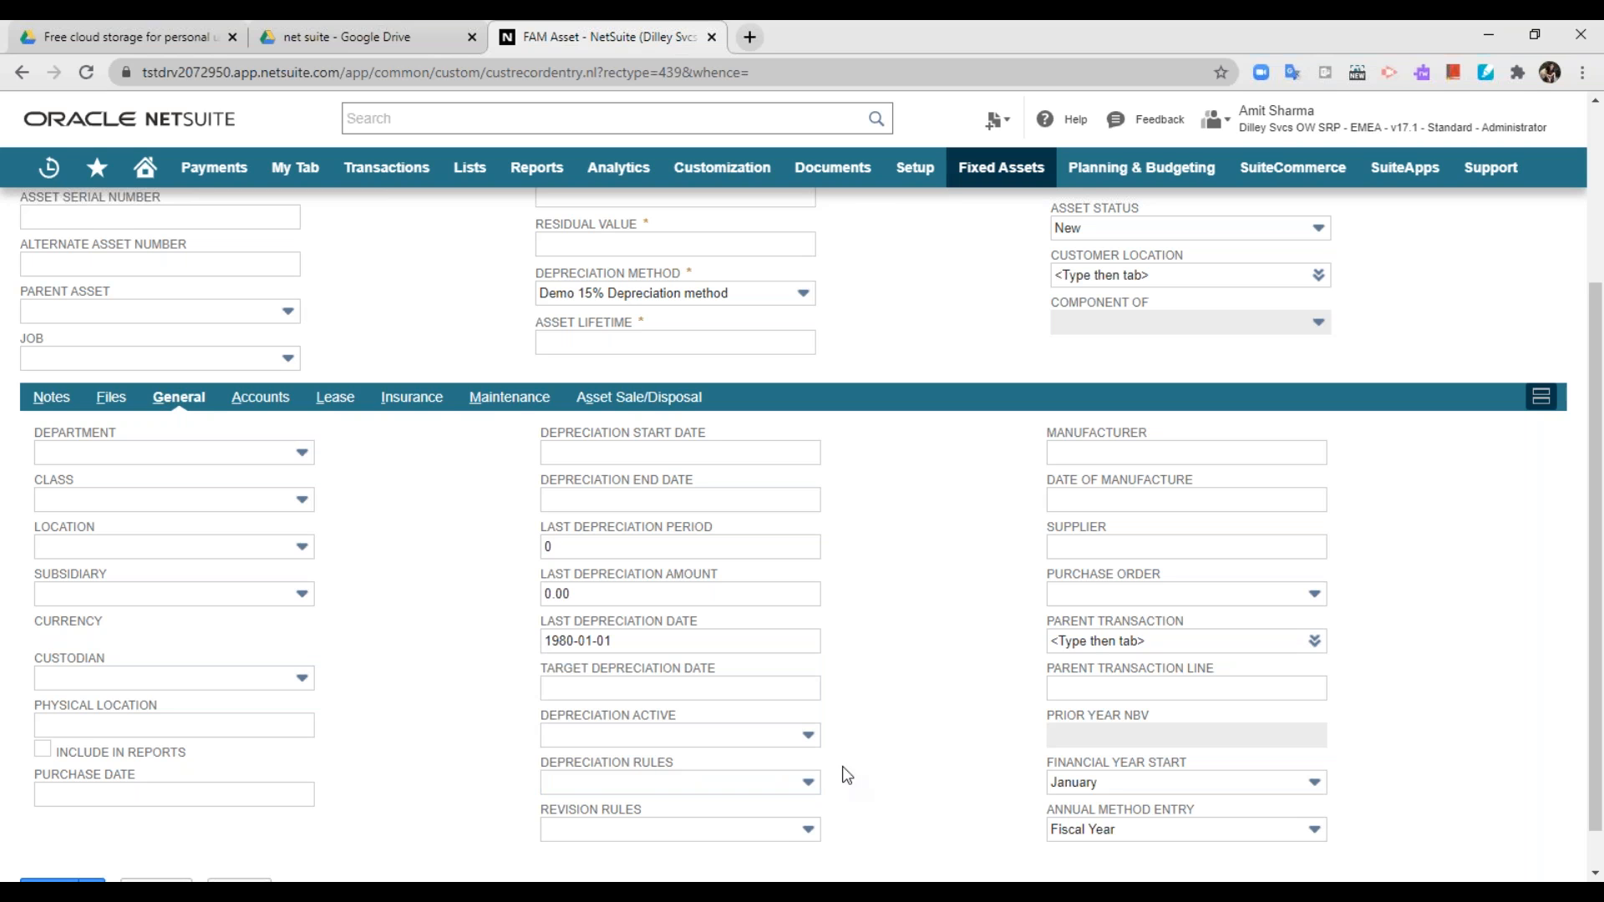
{"action": "left_click", "coordinate": [785, 830]}
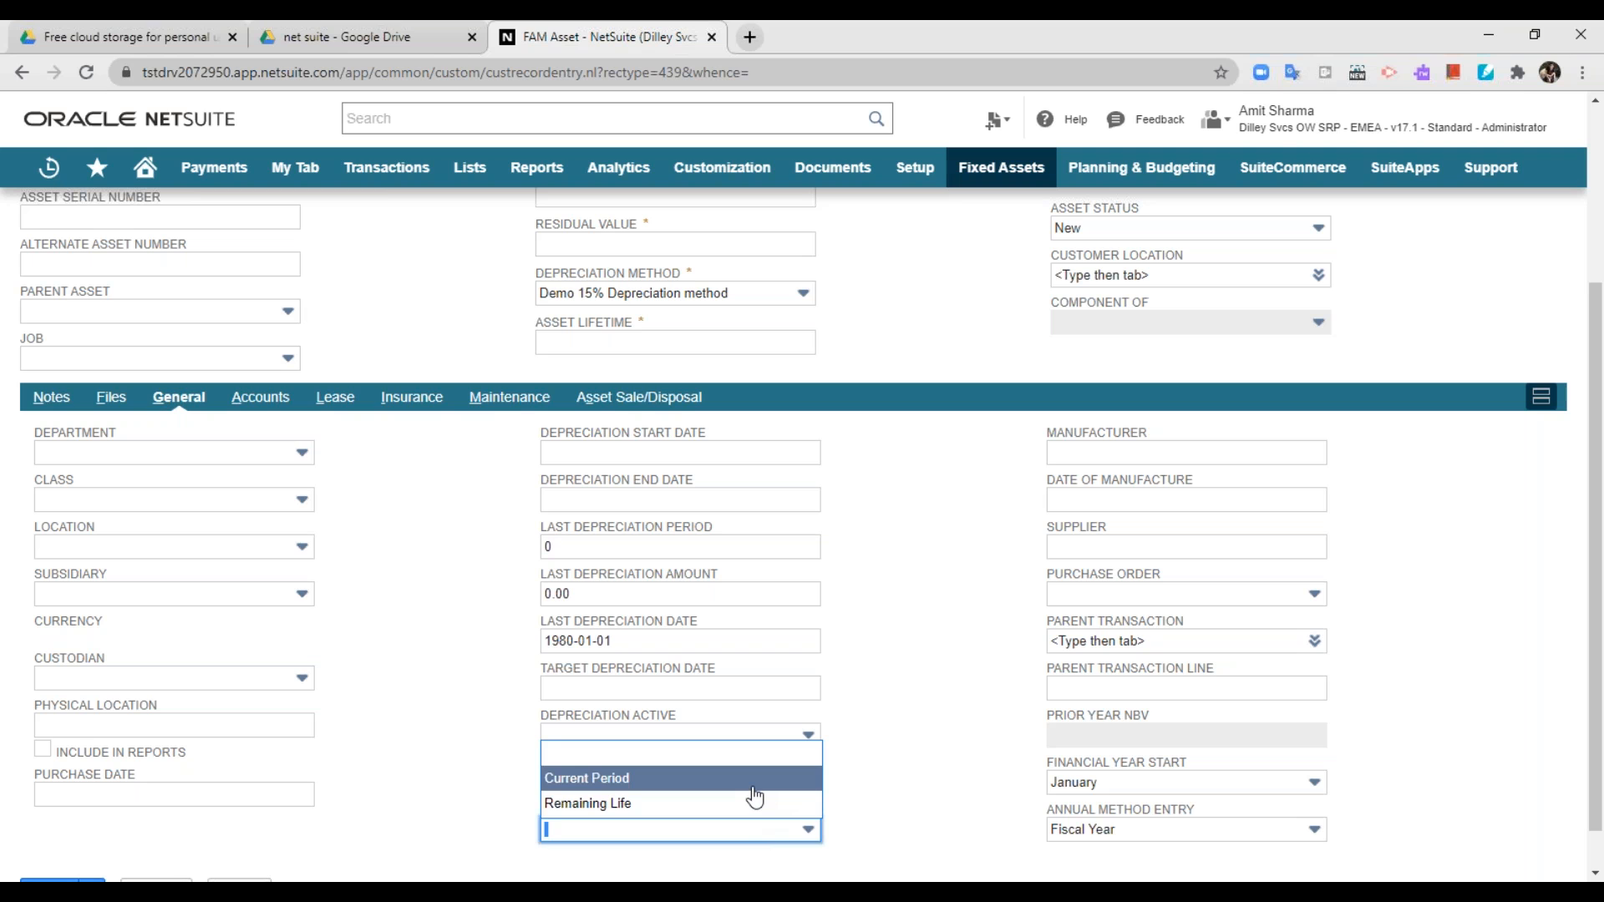
{"action": "left_click", "coordinate": [913, 749]}
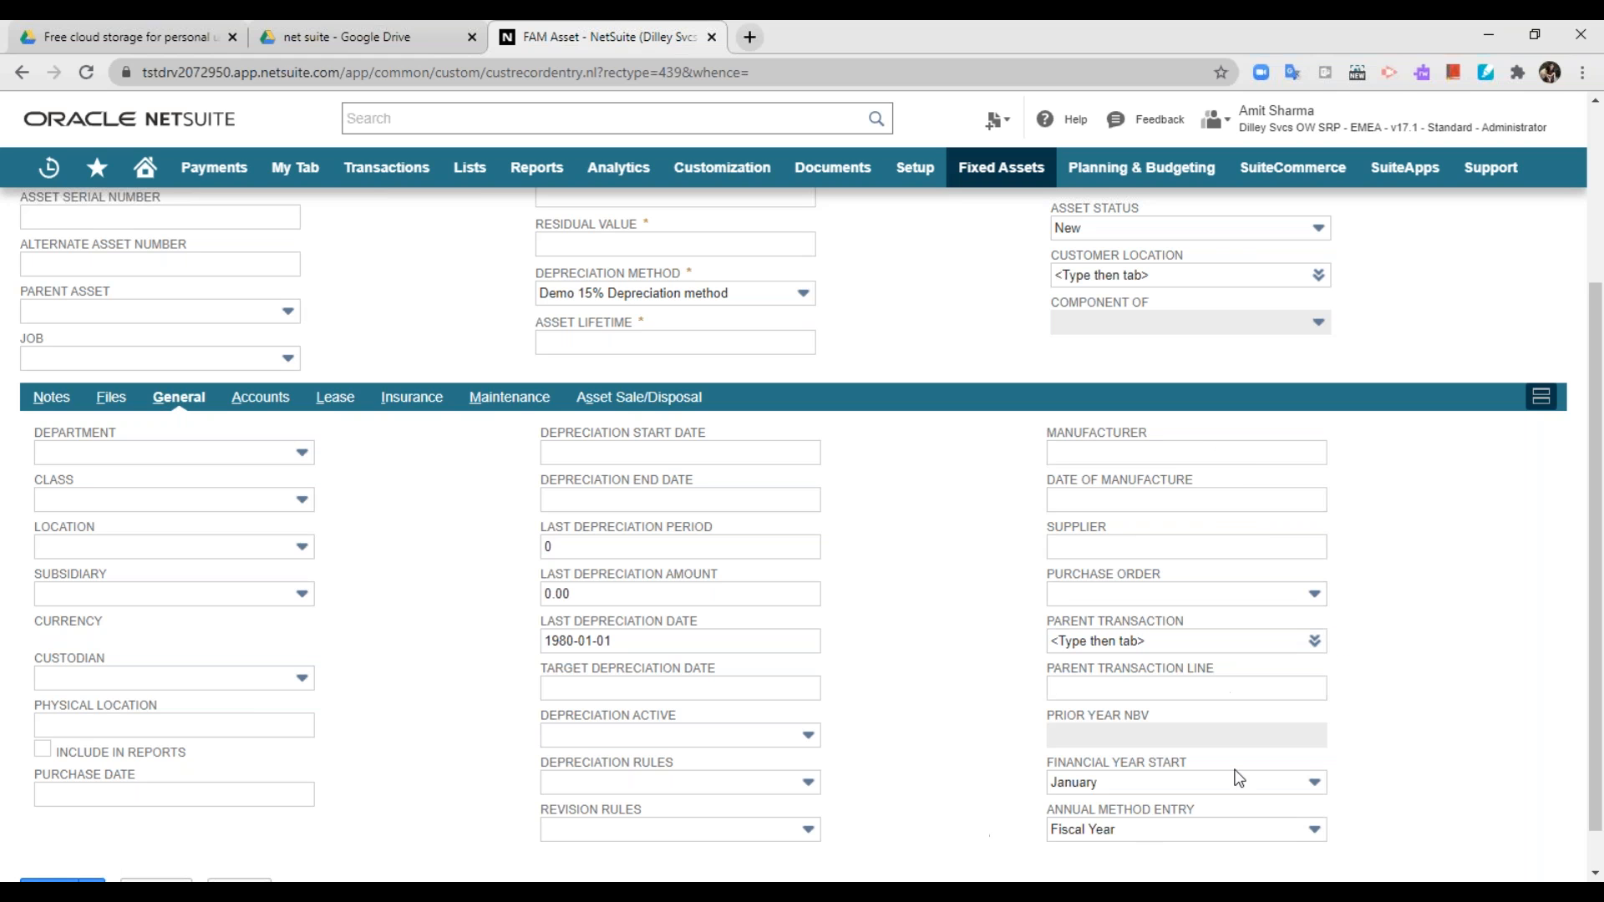
Show the asset's Accounts details and review the accounts available for the asset account
{"action": "left_click", "coordinate": [260, 398]}
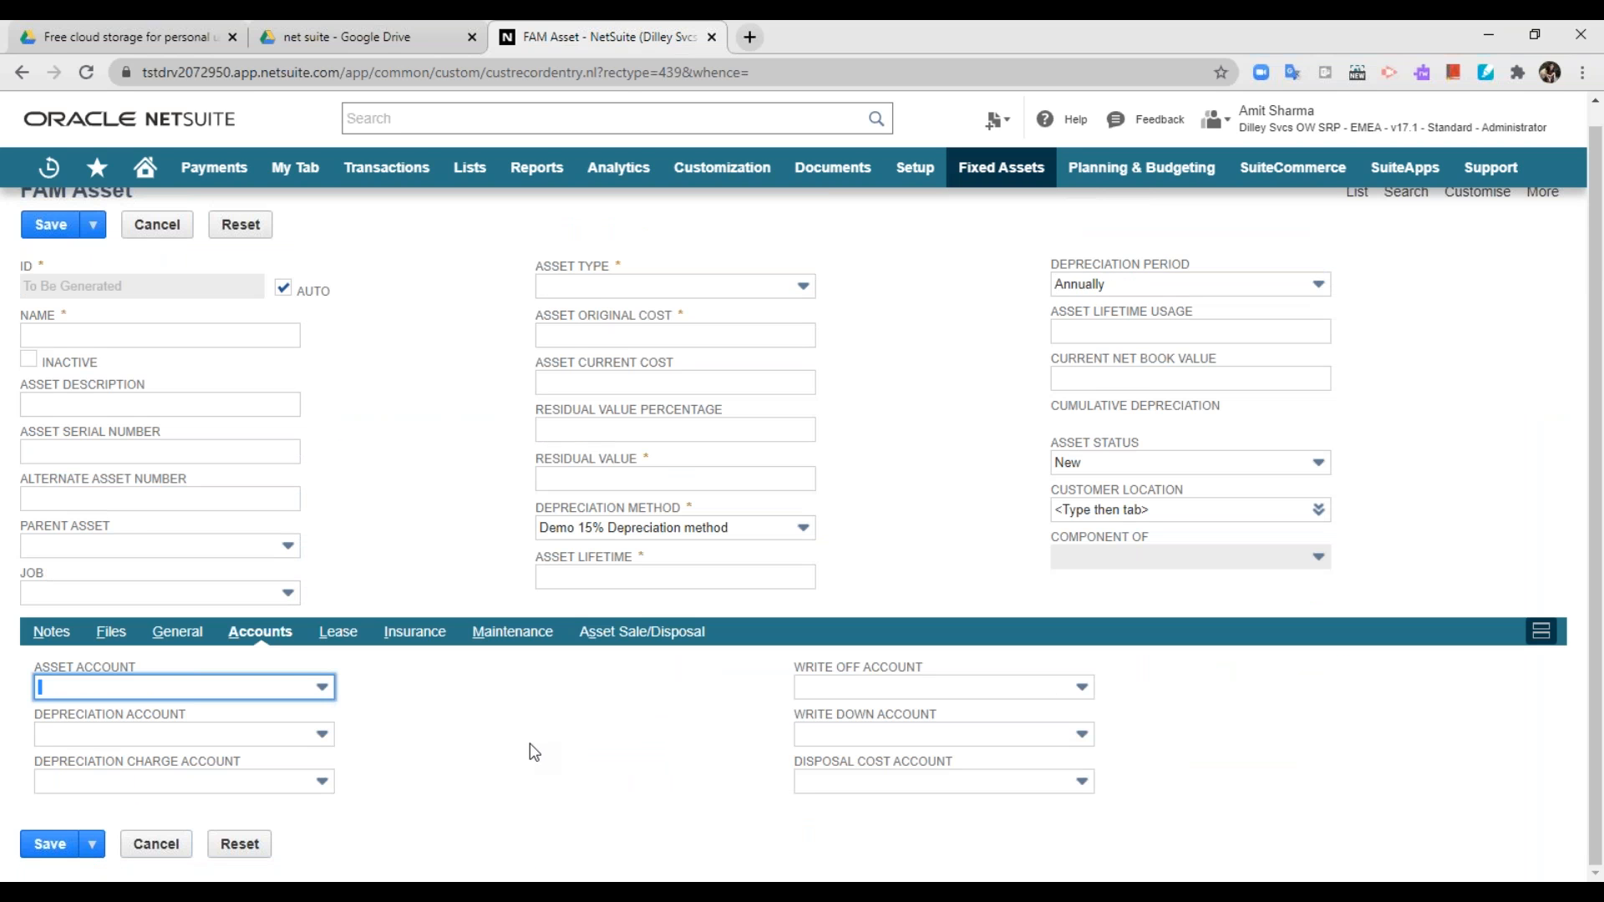
{"action": "left_click", "coordinate": [274, 686]}
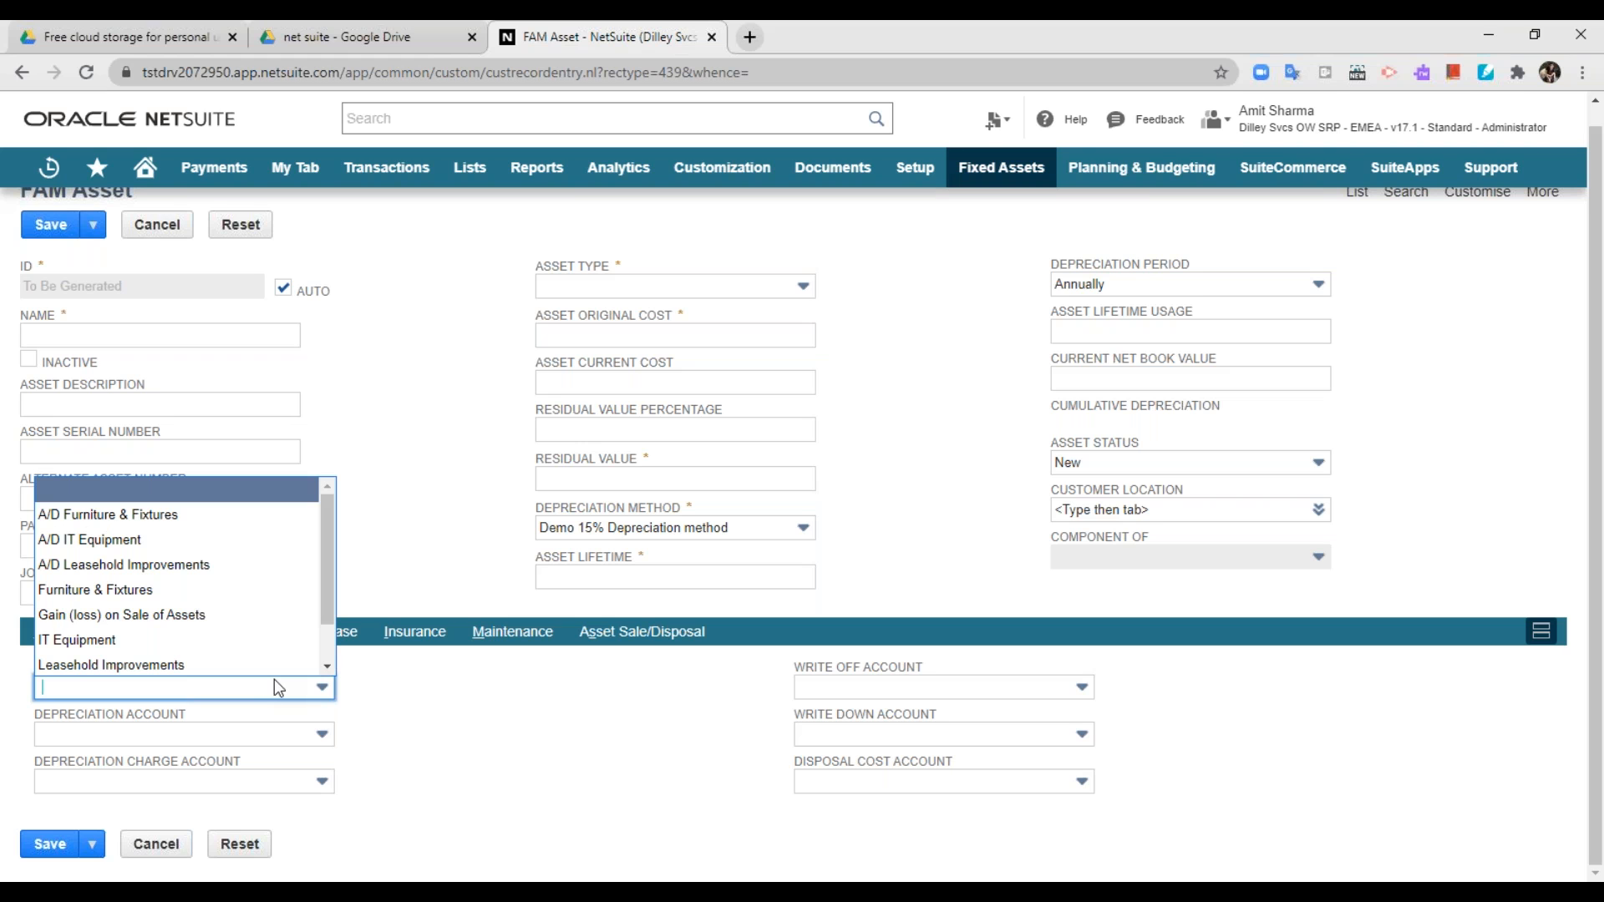
{"action": "left_click", "coordinate": [274, 686]}
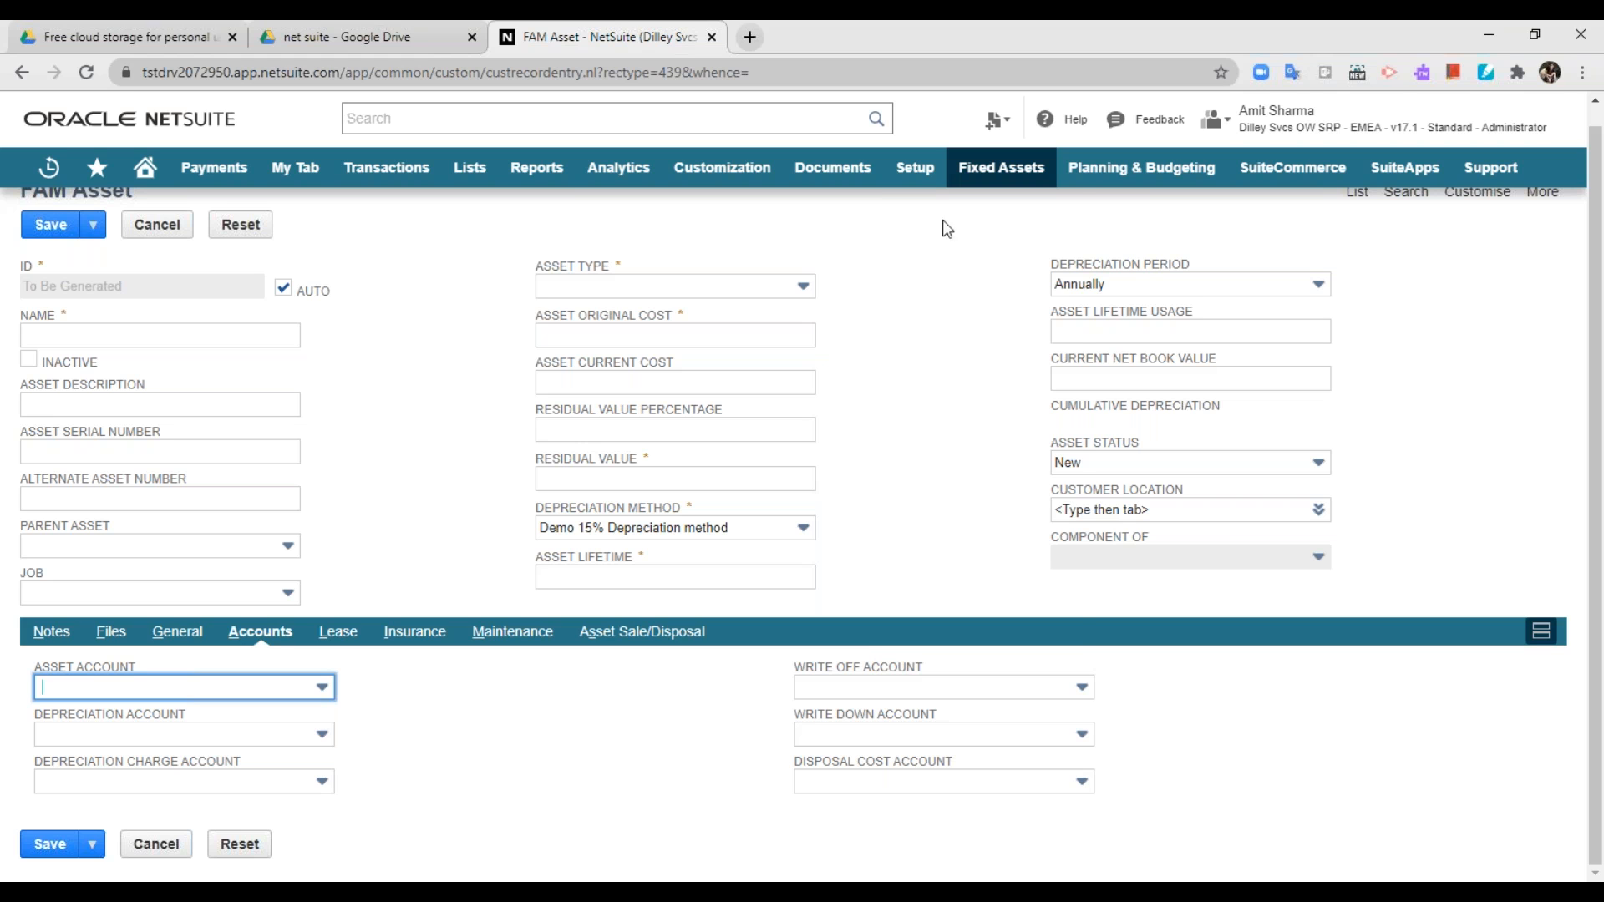
{"action": "mouse_move", "coordinate": [929, 177]}
Look over the new asset's Lease, Insurance, Maintenance and Asset Sale/Disposal details in turn
{"action": "left_click", "coordinate": [339, 633]}
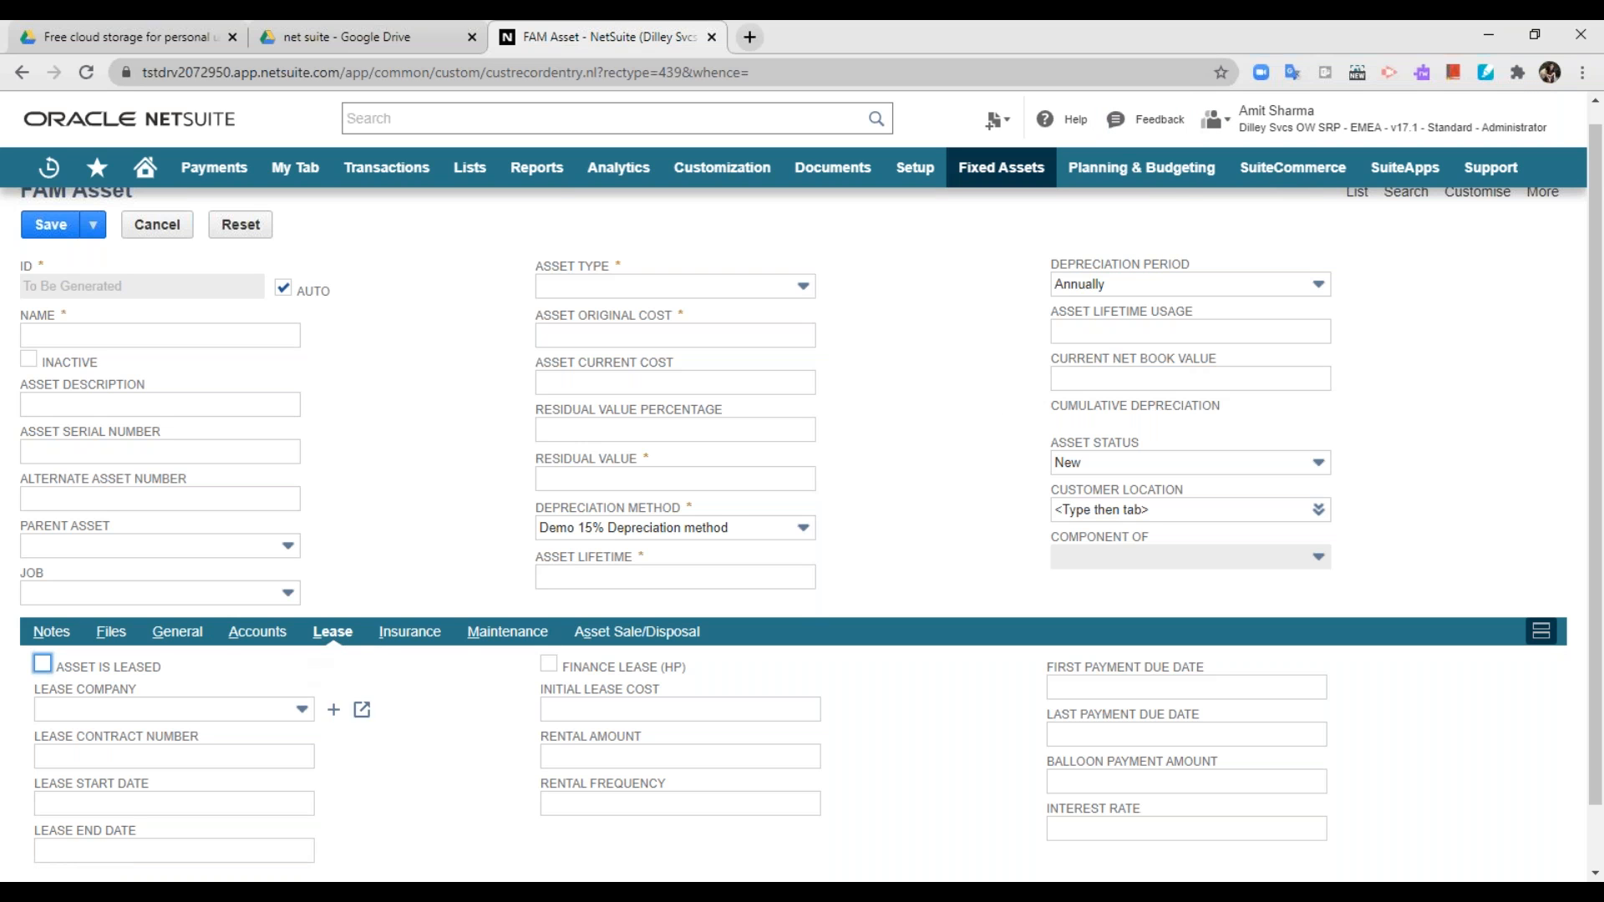
{"action": "scroll", "coordinate": [393, 729], "scroll_direction": "down", "scroll_amount": 1}
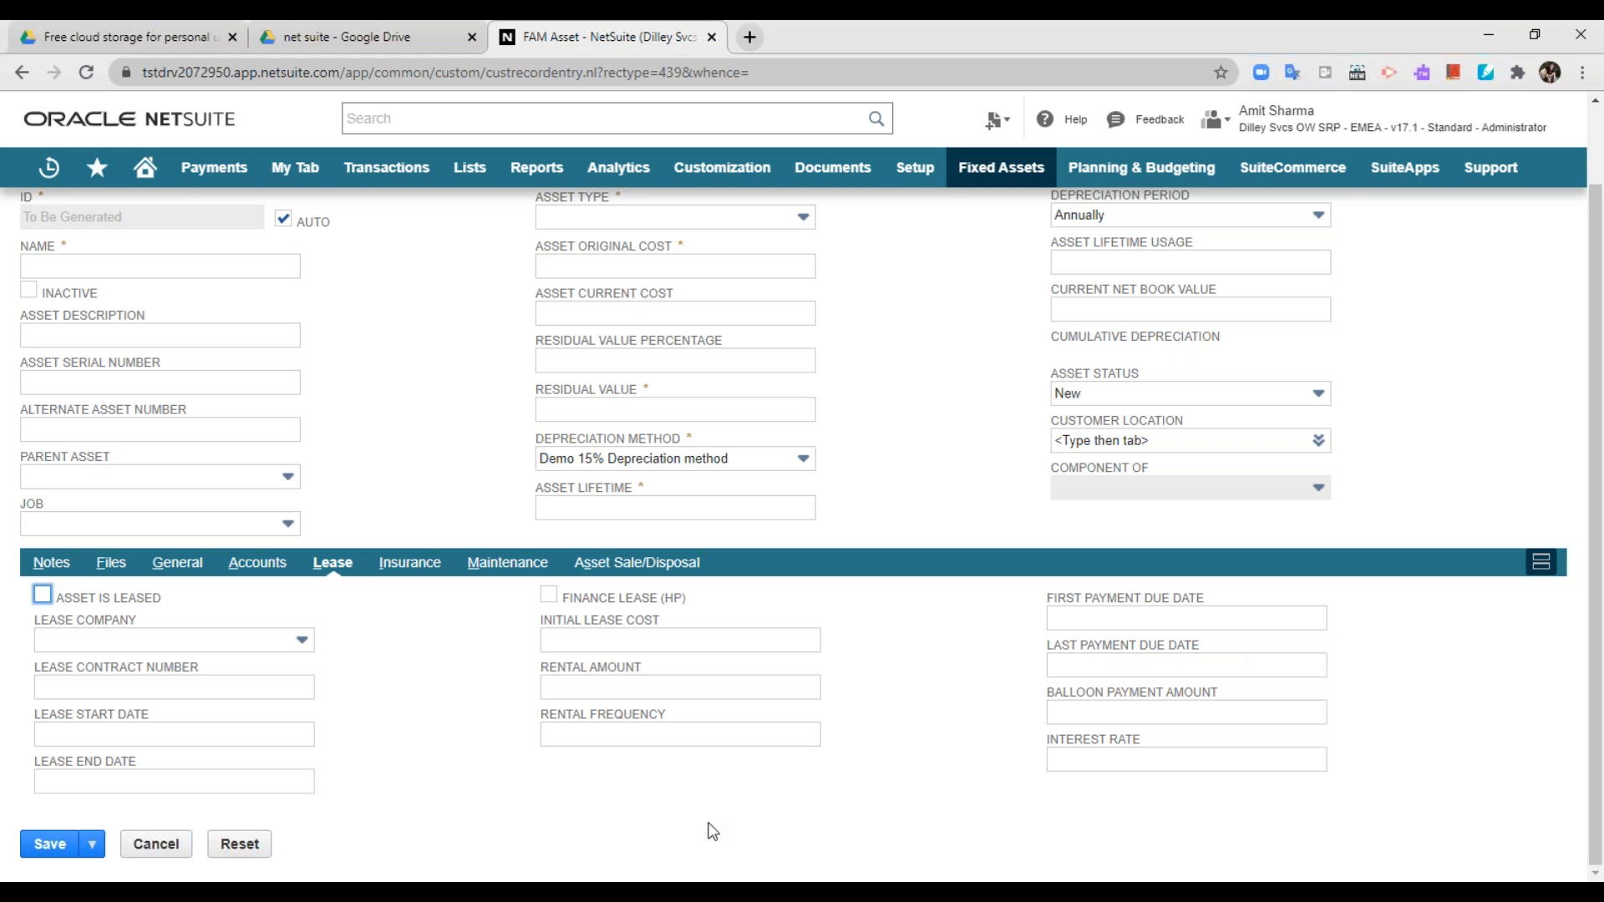
{"action": "left_click", "coordinate": [421, 570]}
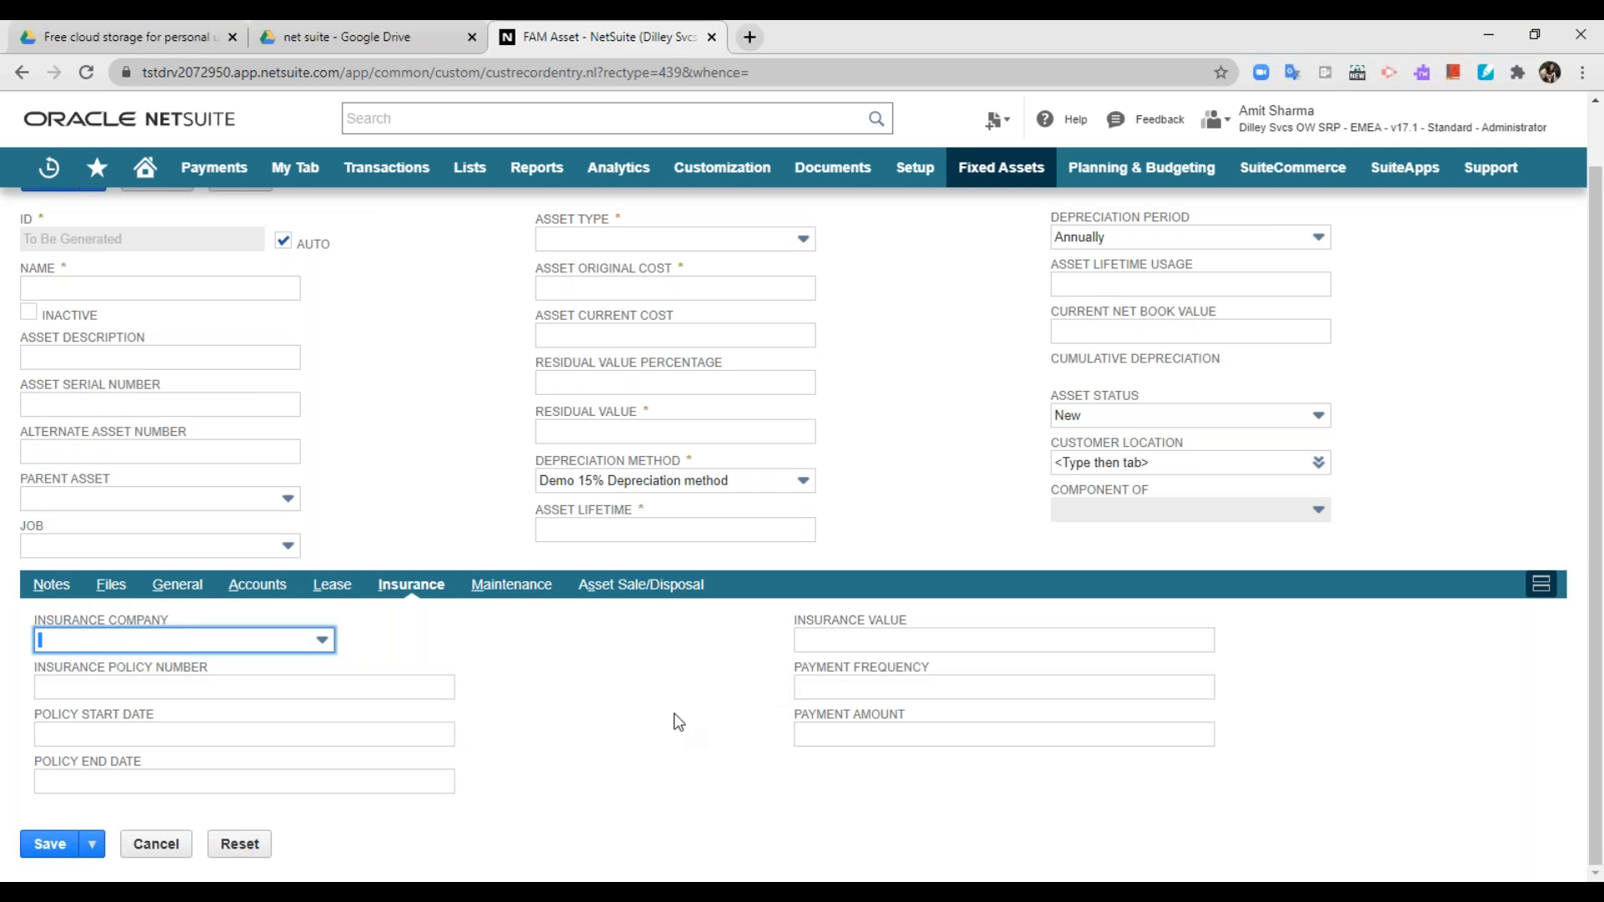
{"action": "left_click", "coordinate": [526, 589]}
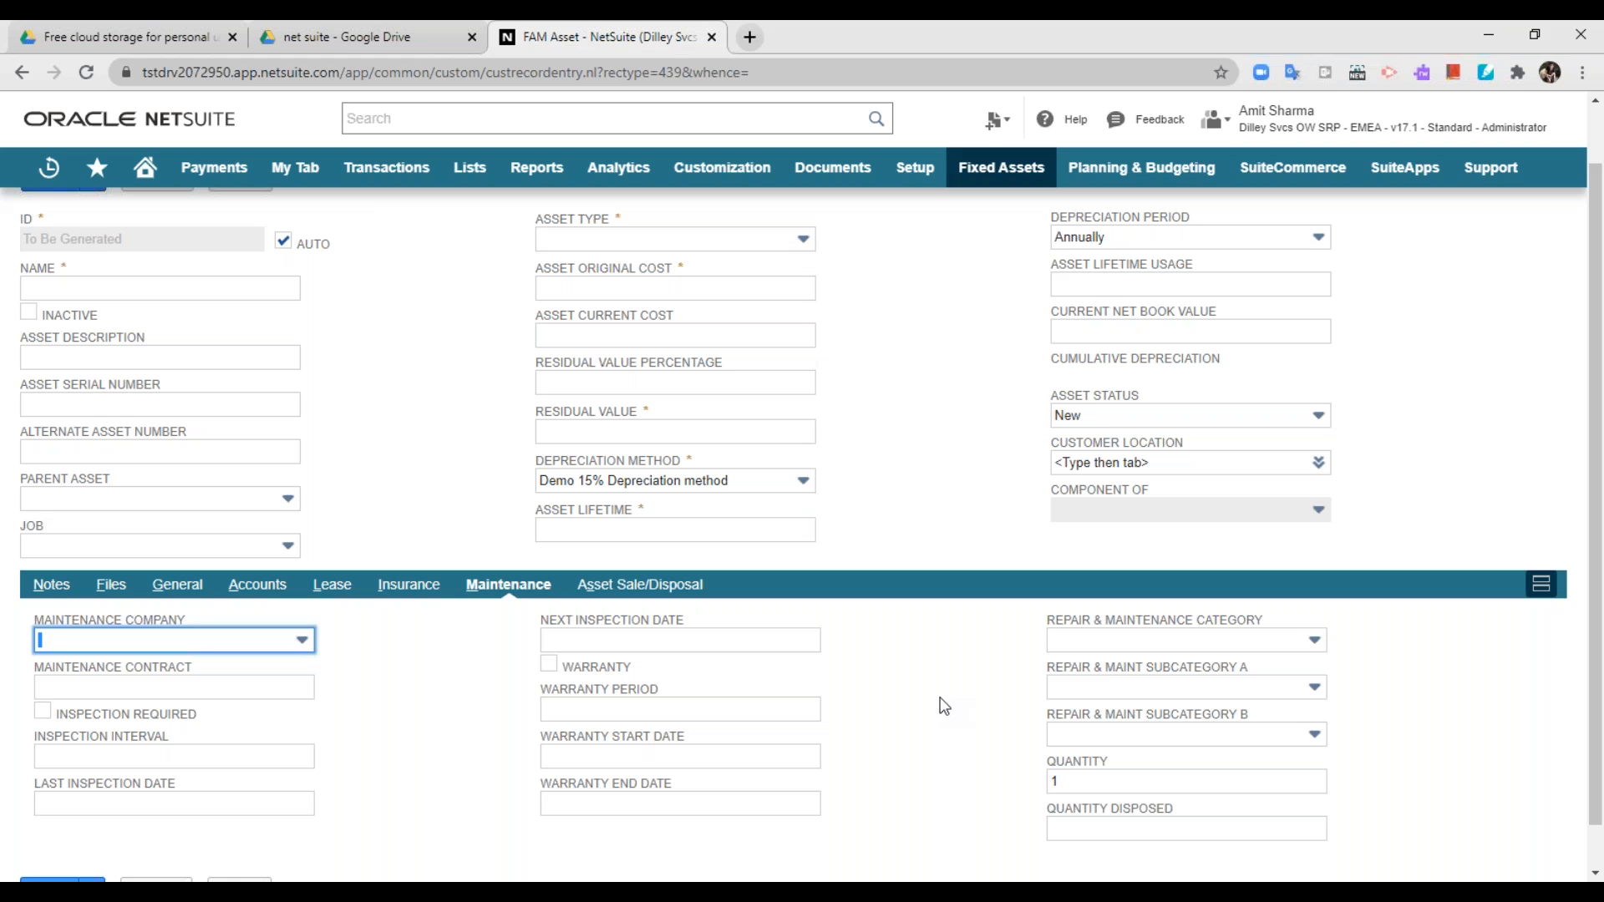
{"action": "left_click", "coordinate": [611, 587]}
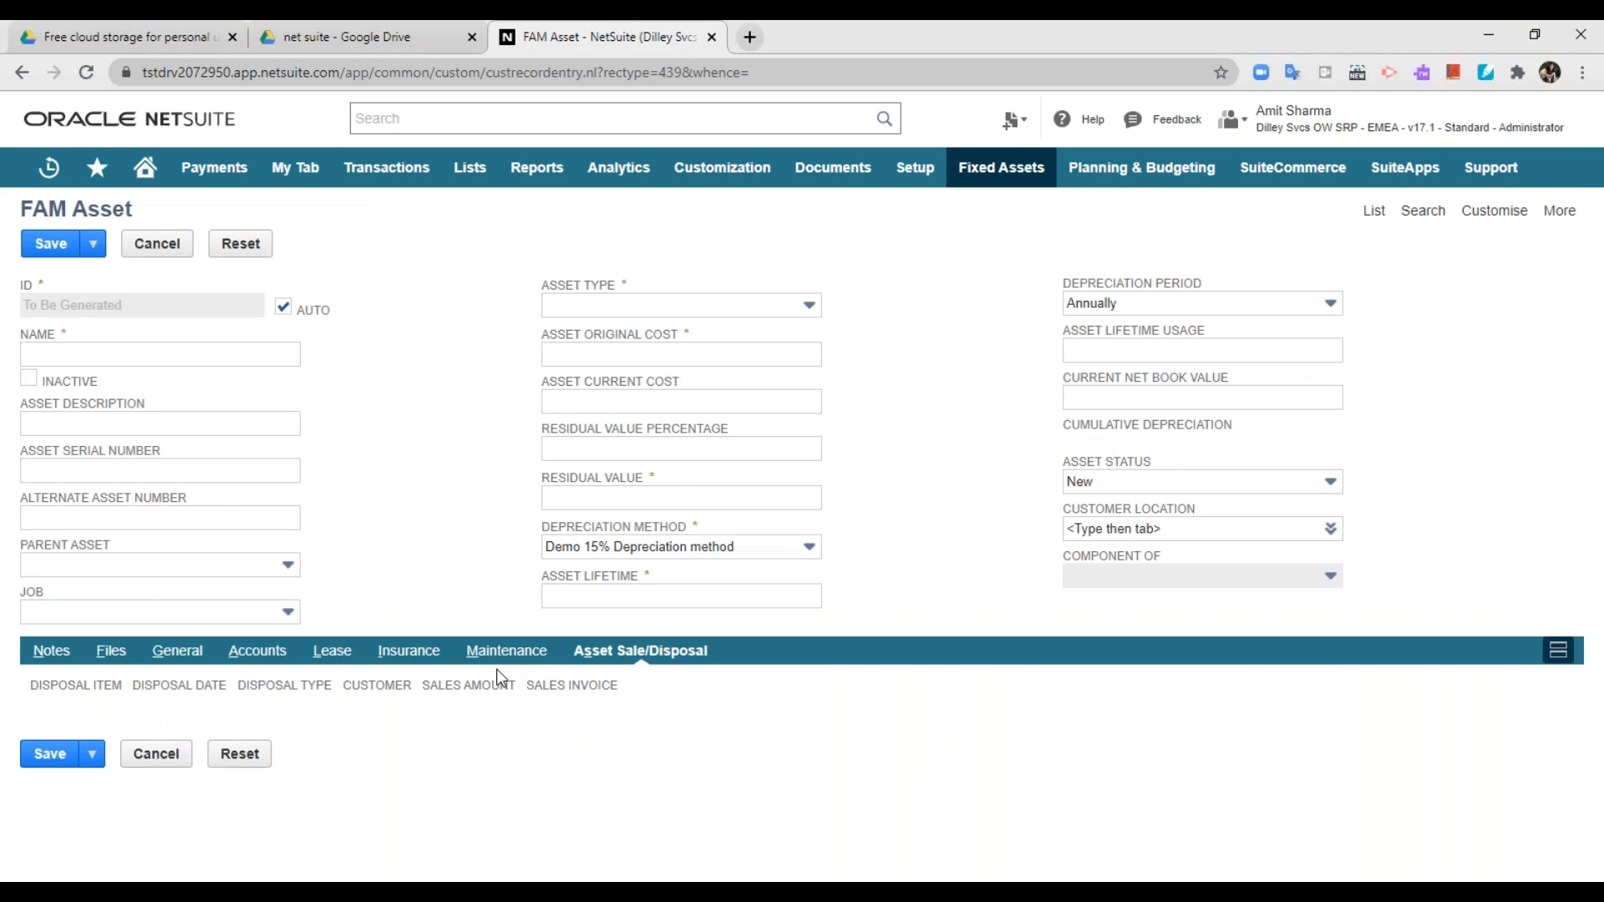
Revisit the new asset's Accounts and Asset Sale/Disposal details, finishing on the Accounts details
{"action": "left_click", "coordinate": [258, 651]}
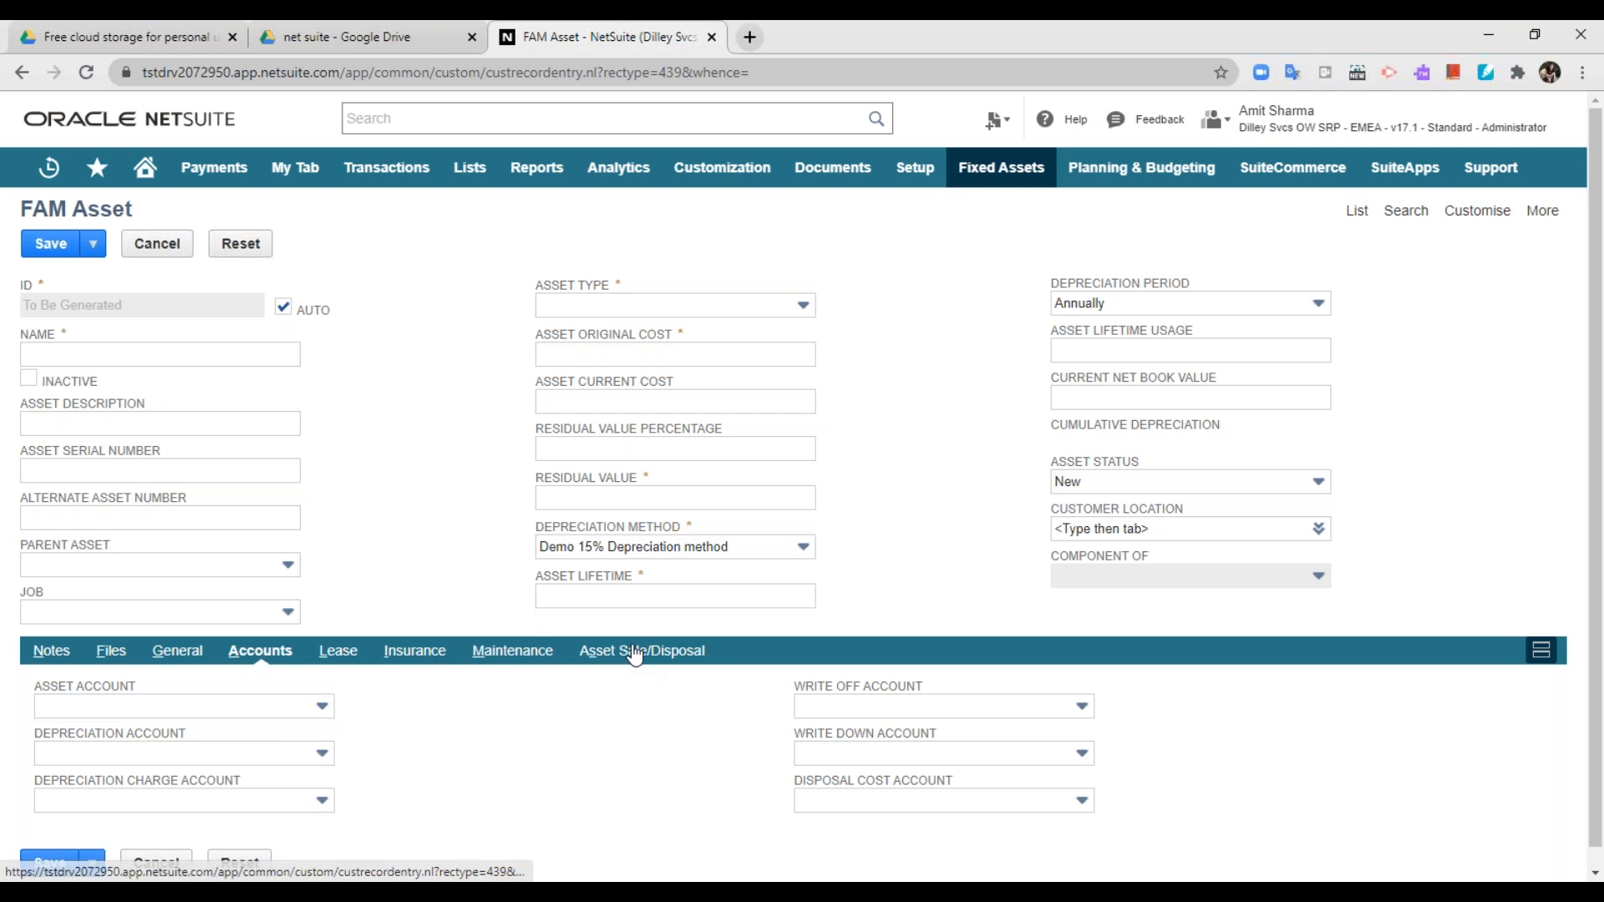
{"action": "left_click", "coordinate": [602, 661]}
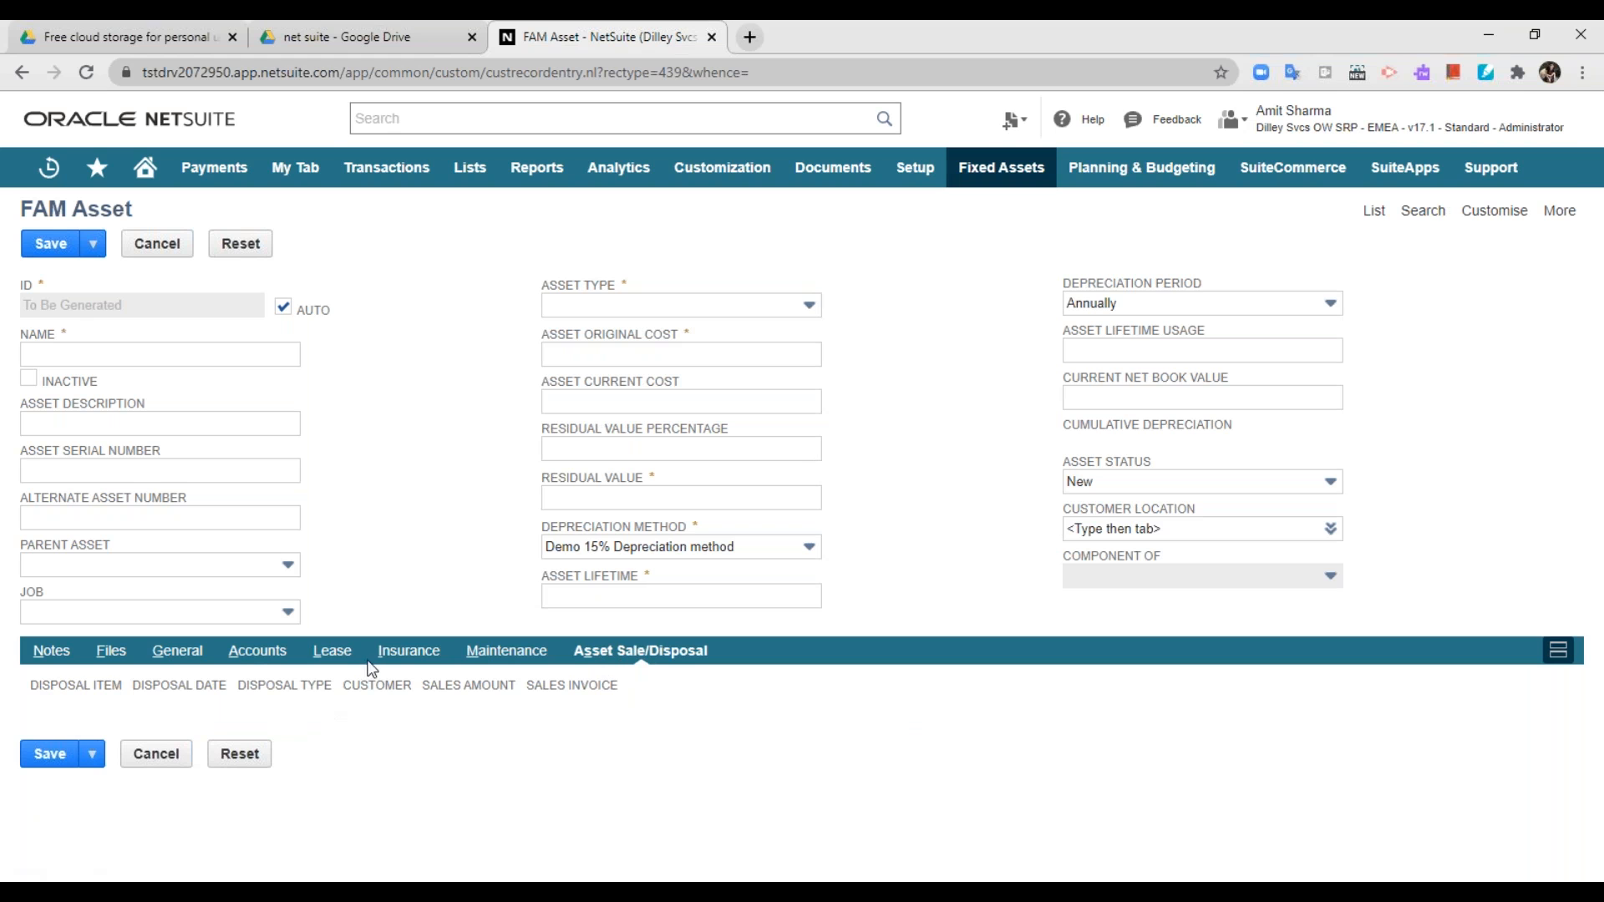
{"action": "left_click", "coordinate": [246, 655]}
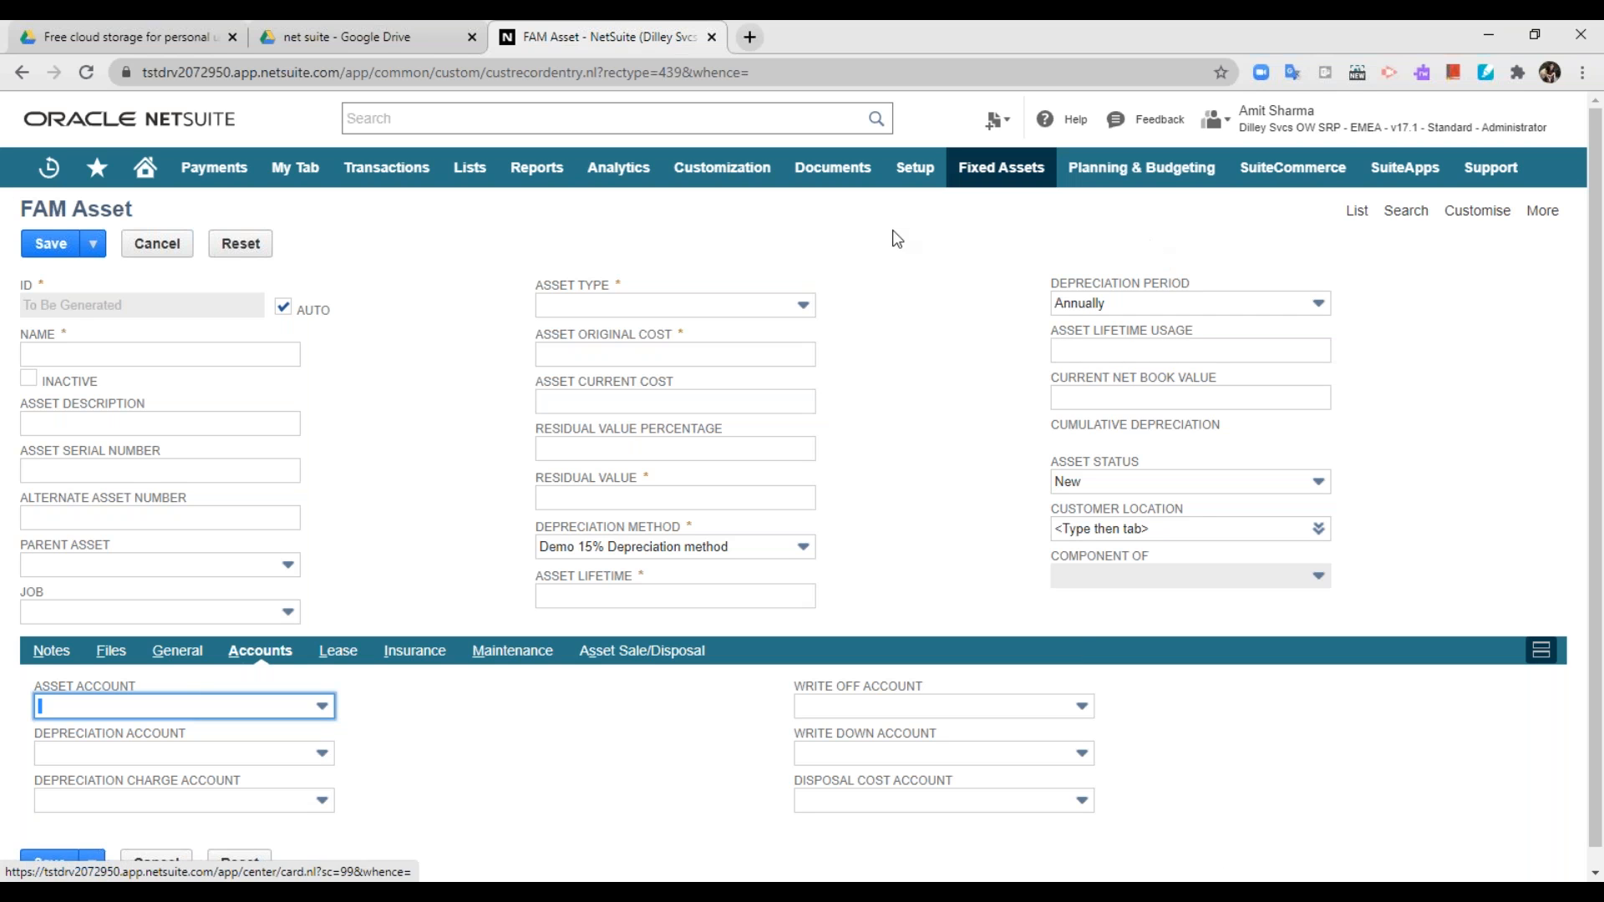
Leave the unsaved asset record and open a blank new account form for the chart of accounts
{"action": "mouse_move", "coordinate": [922, 177]}
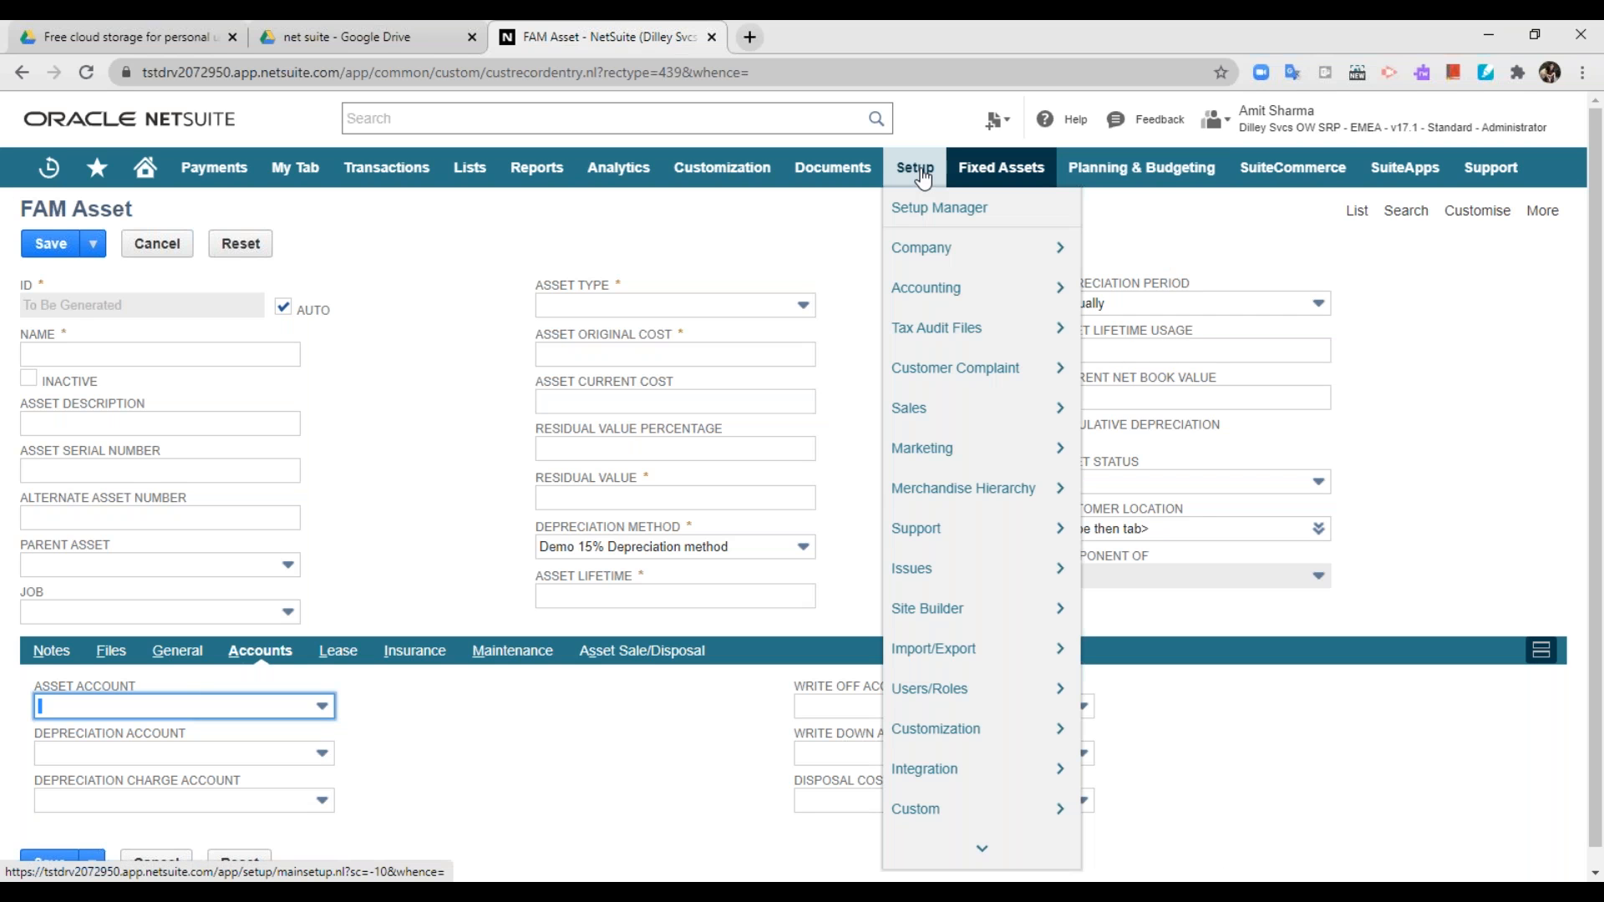
{"action": "mouse_move", "coordinate": [926, 287]}
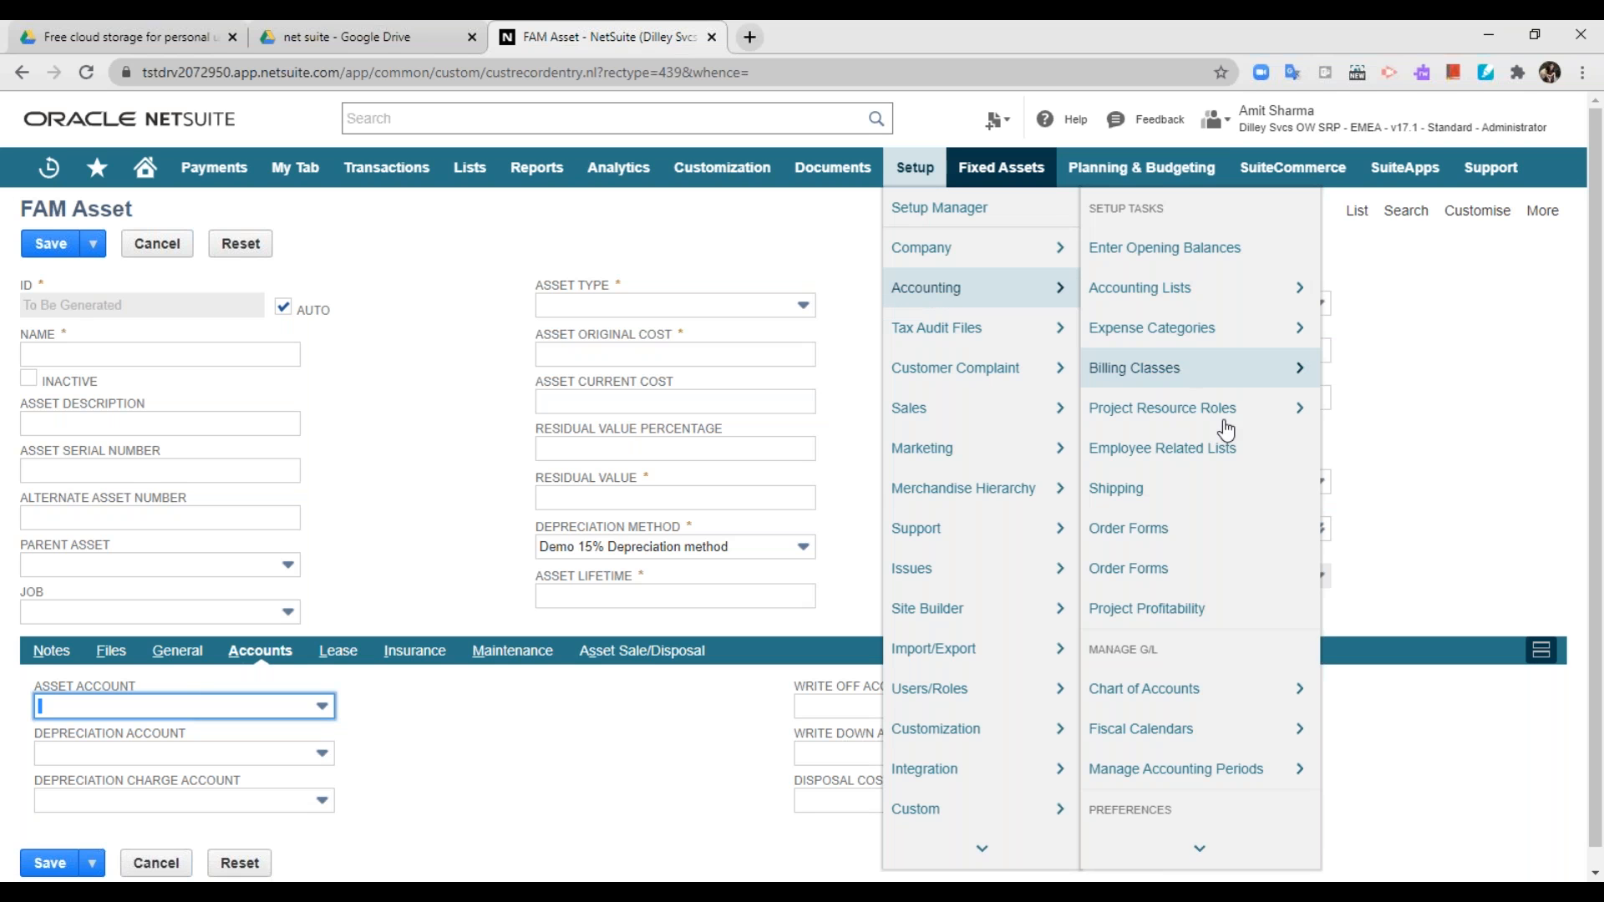
{"action": "mouse_move", "coordinate": [1207, 712]}
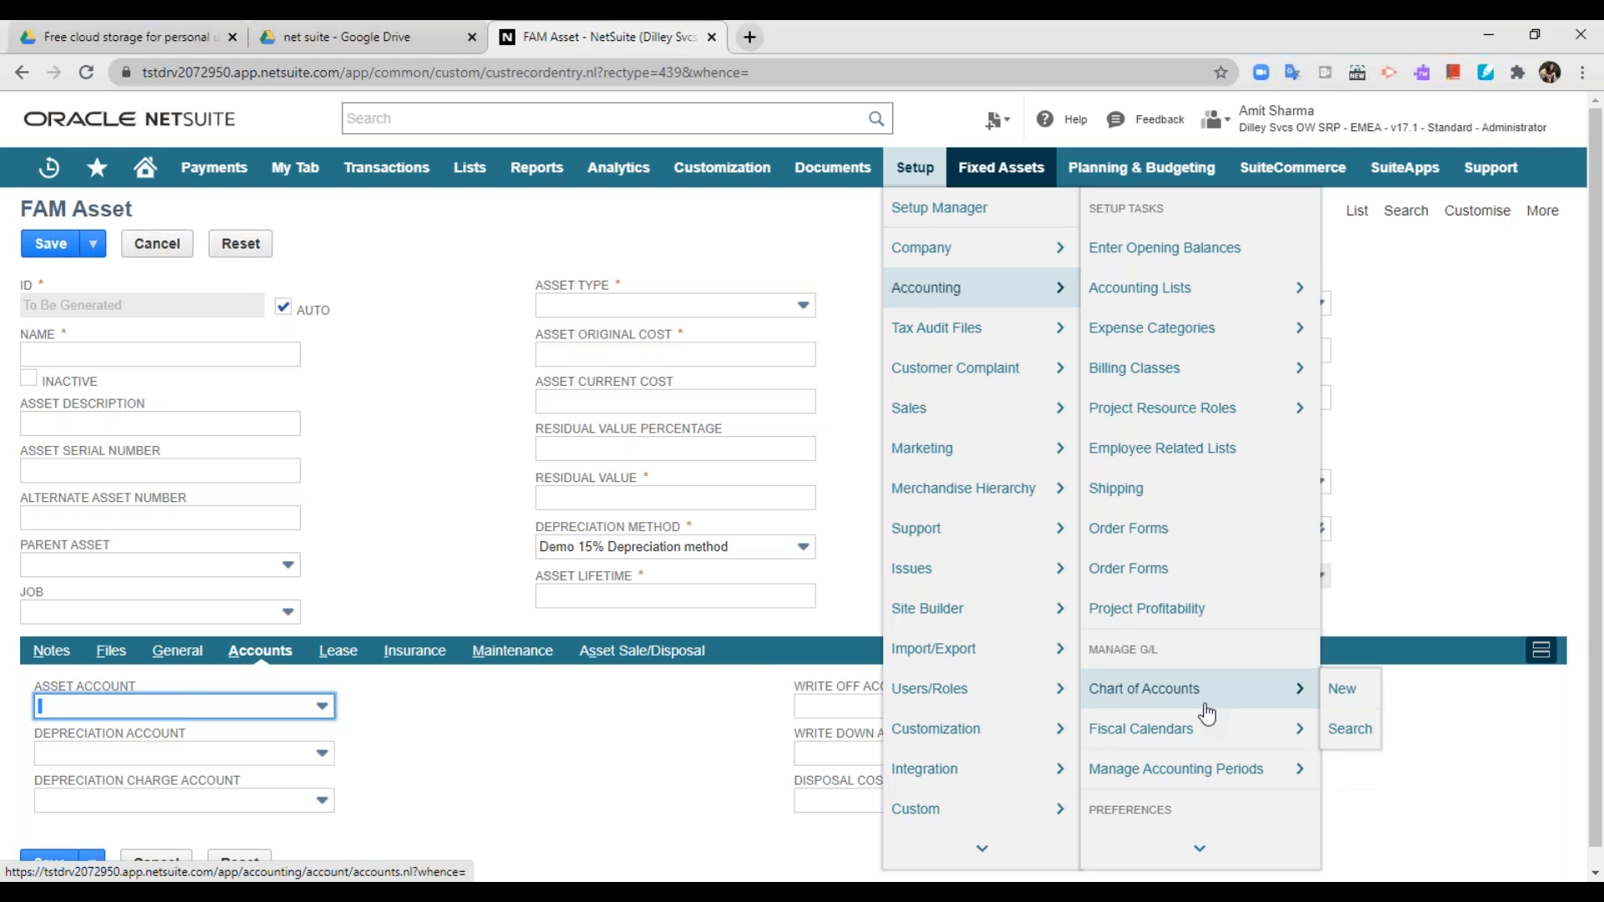
{"action": "left_click", "coordinate": [1355, 693]}
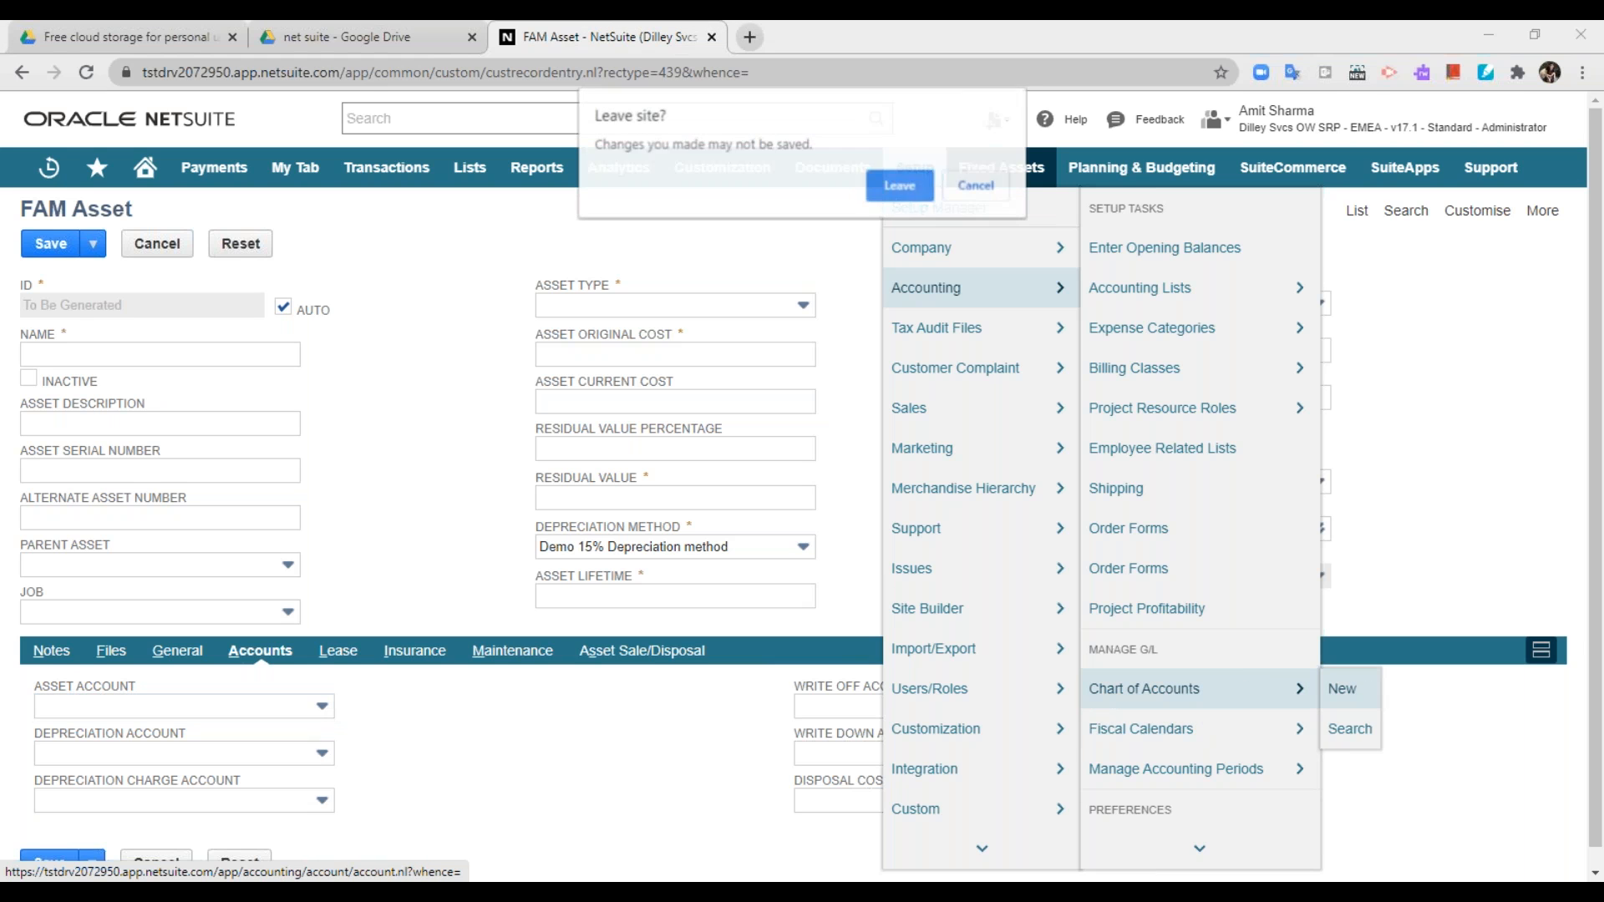
{"action": "left_click", "coordinate": [893, 191]}
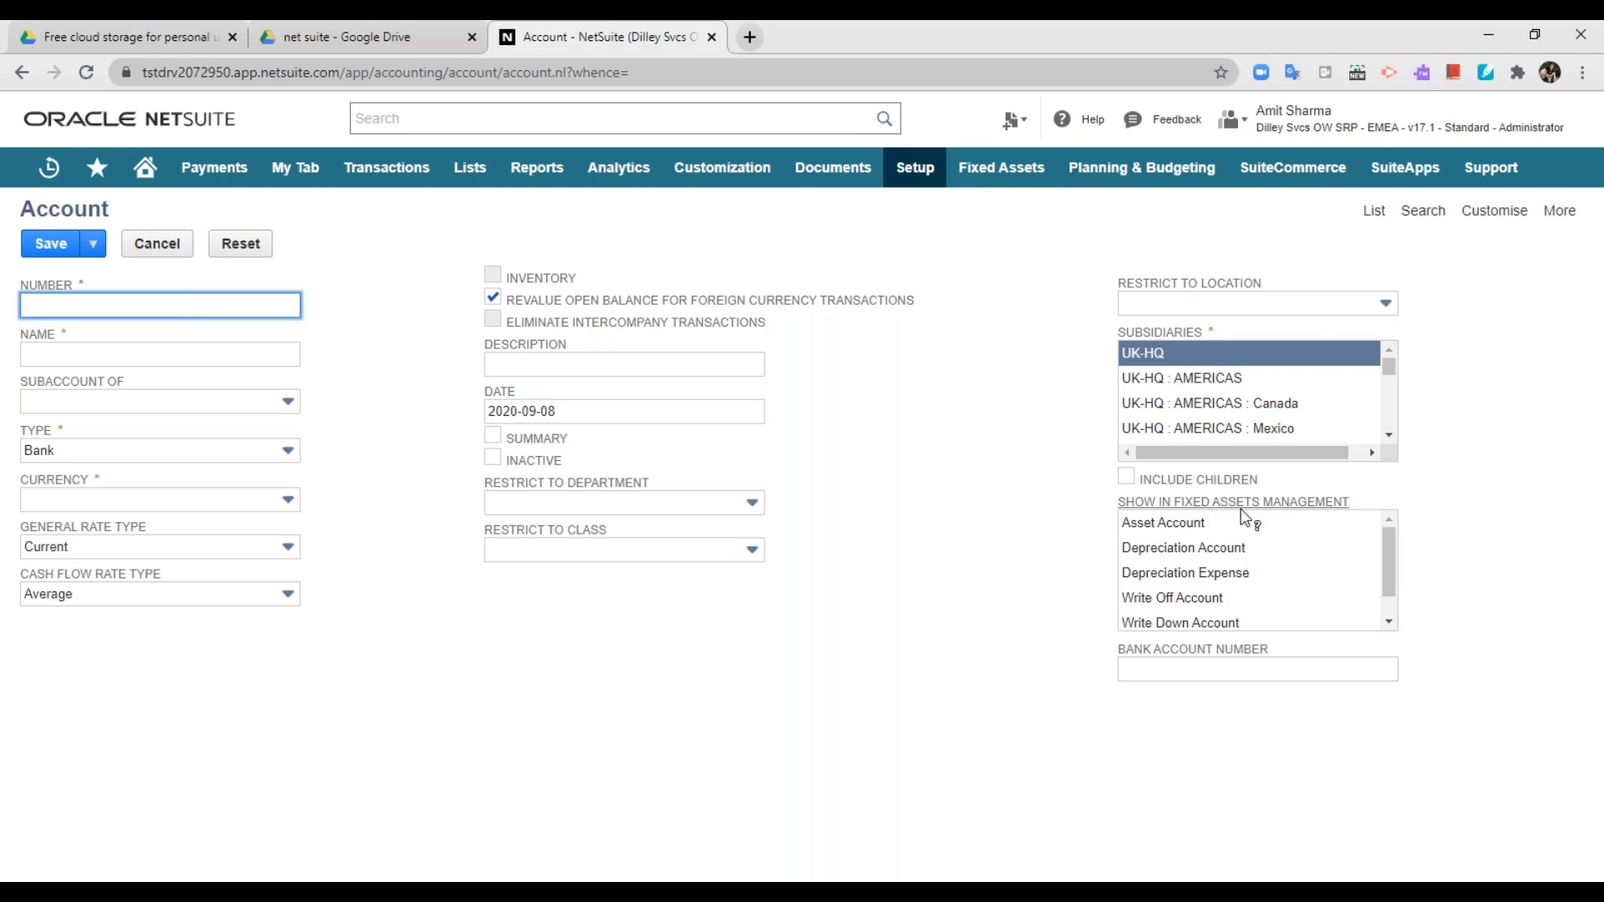
Go through all the account roles offered under Show in Fixed Assets Management on the new account form
{"action": "scroll", "coordinate": [1286, 577], "scroll_direction": "down", "scroll_amount": 1}
{"action": "scroll", "coordinate": [1286, 577], "scroll_direction": "up", "scroll_amount": 1}
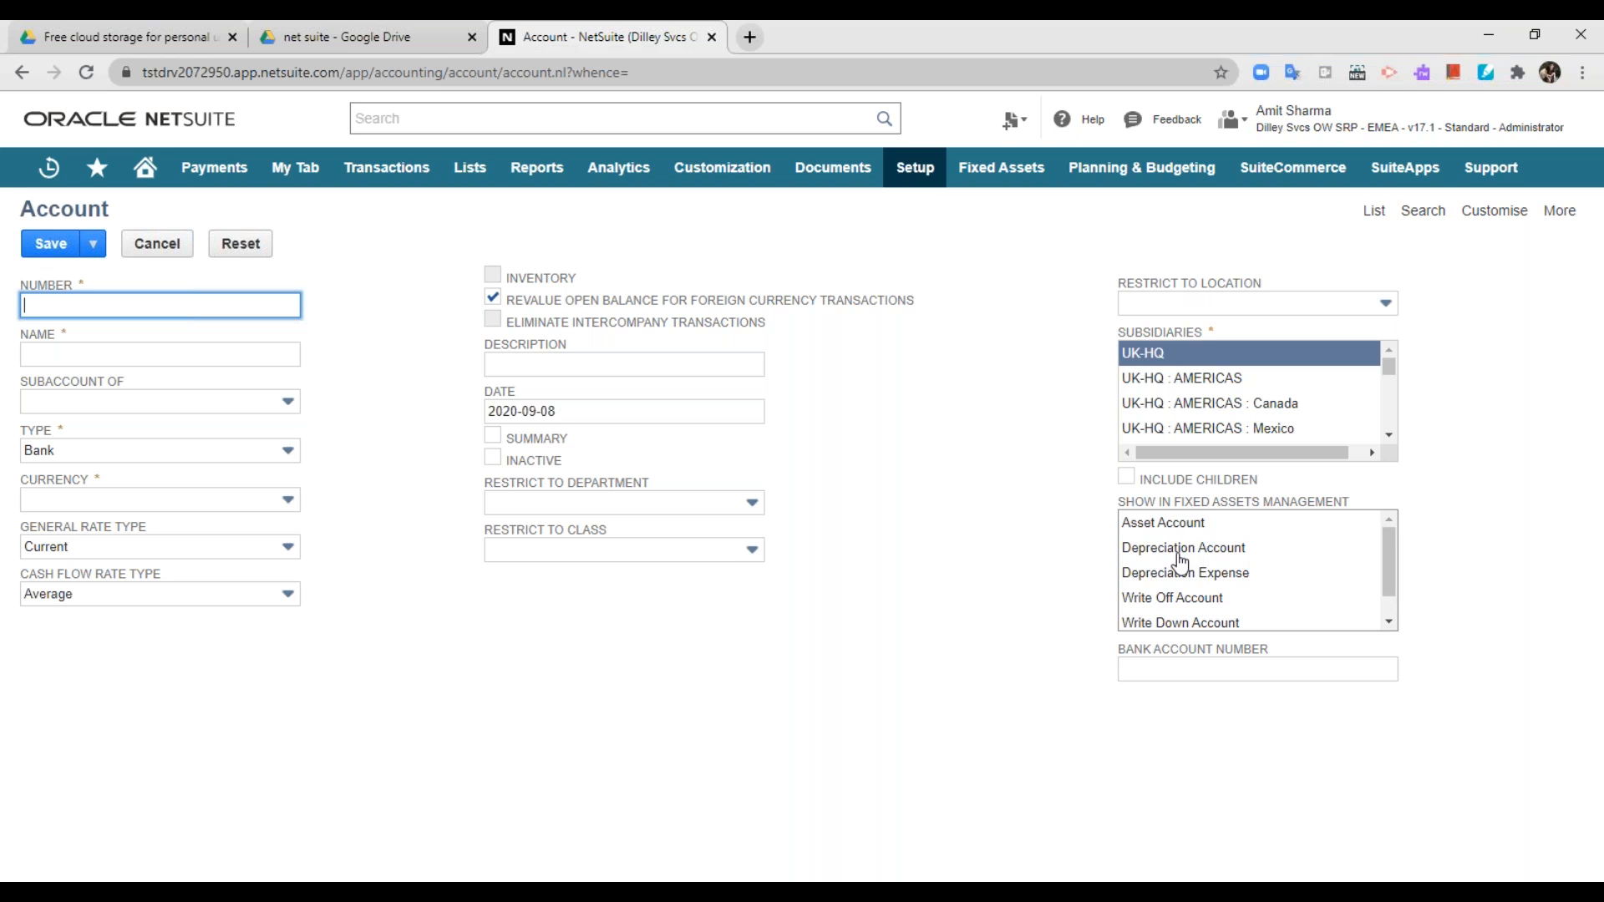
{"action": "scroll", "coordinate": [1180, 565], "scroll_direction": "down", "scroll_amount": 1}
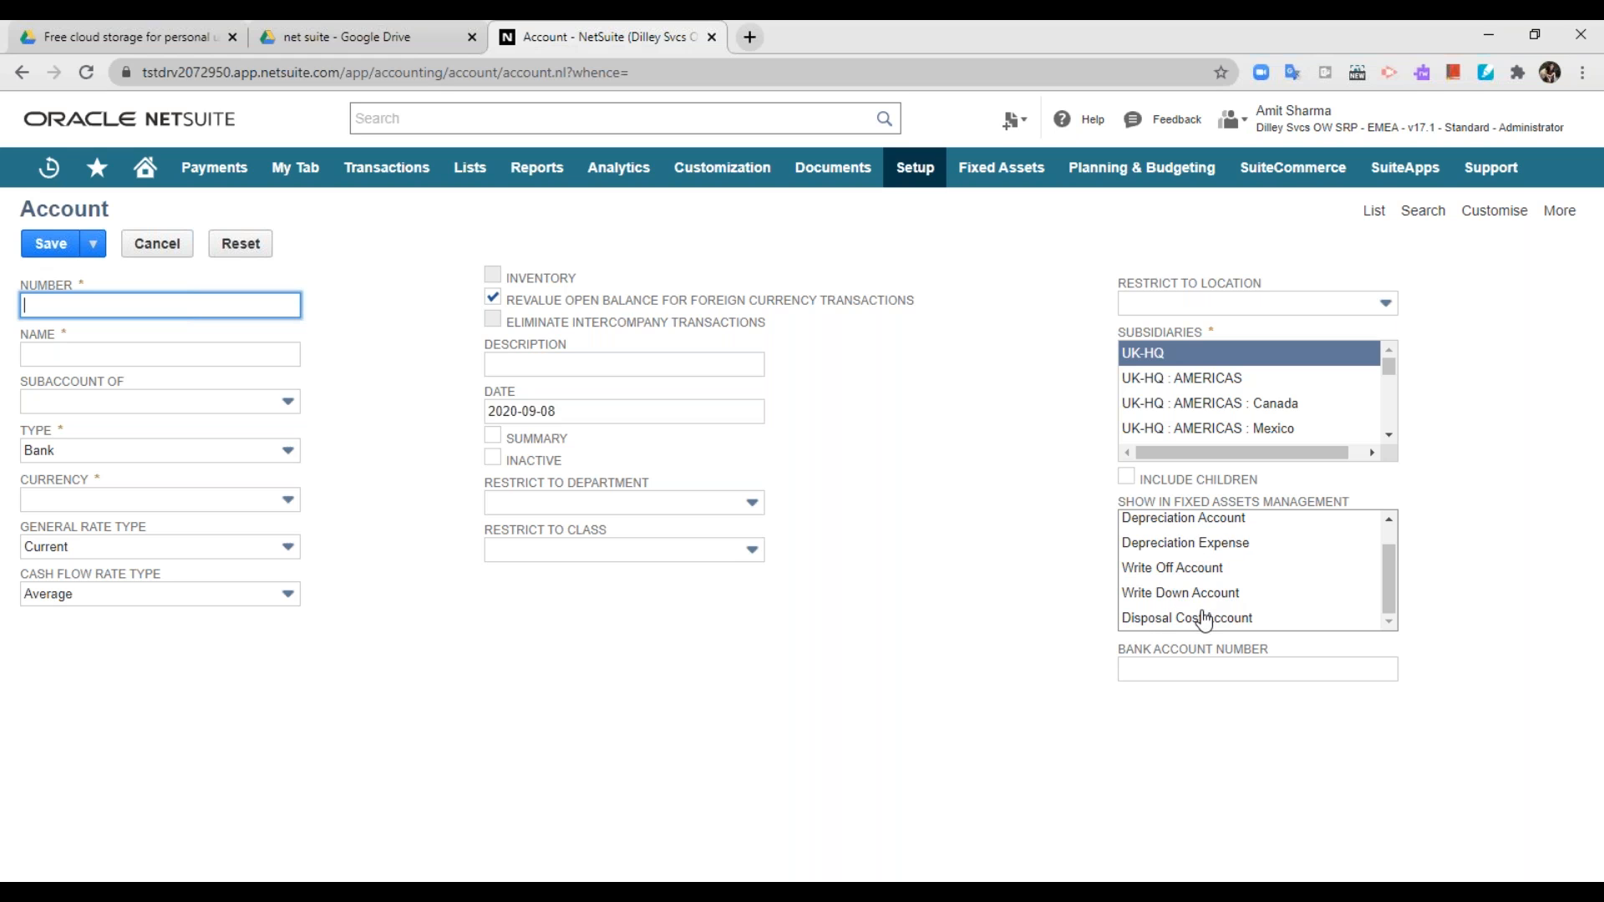
{"action": "scroll", "coordinate": [1270, 593], "scroll_direction": "up", "scroll_amount": 1}
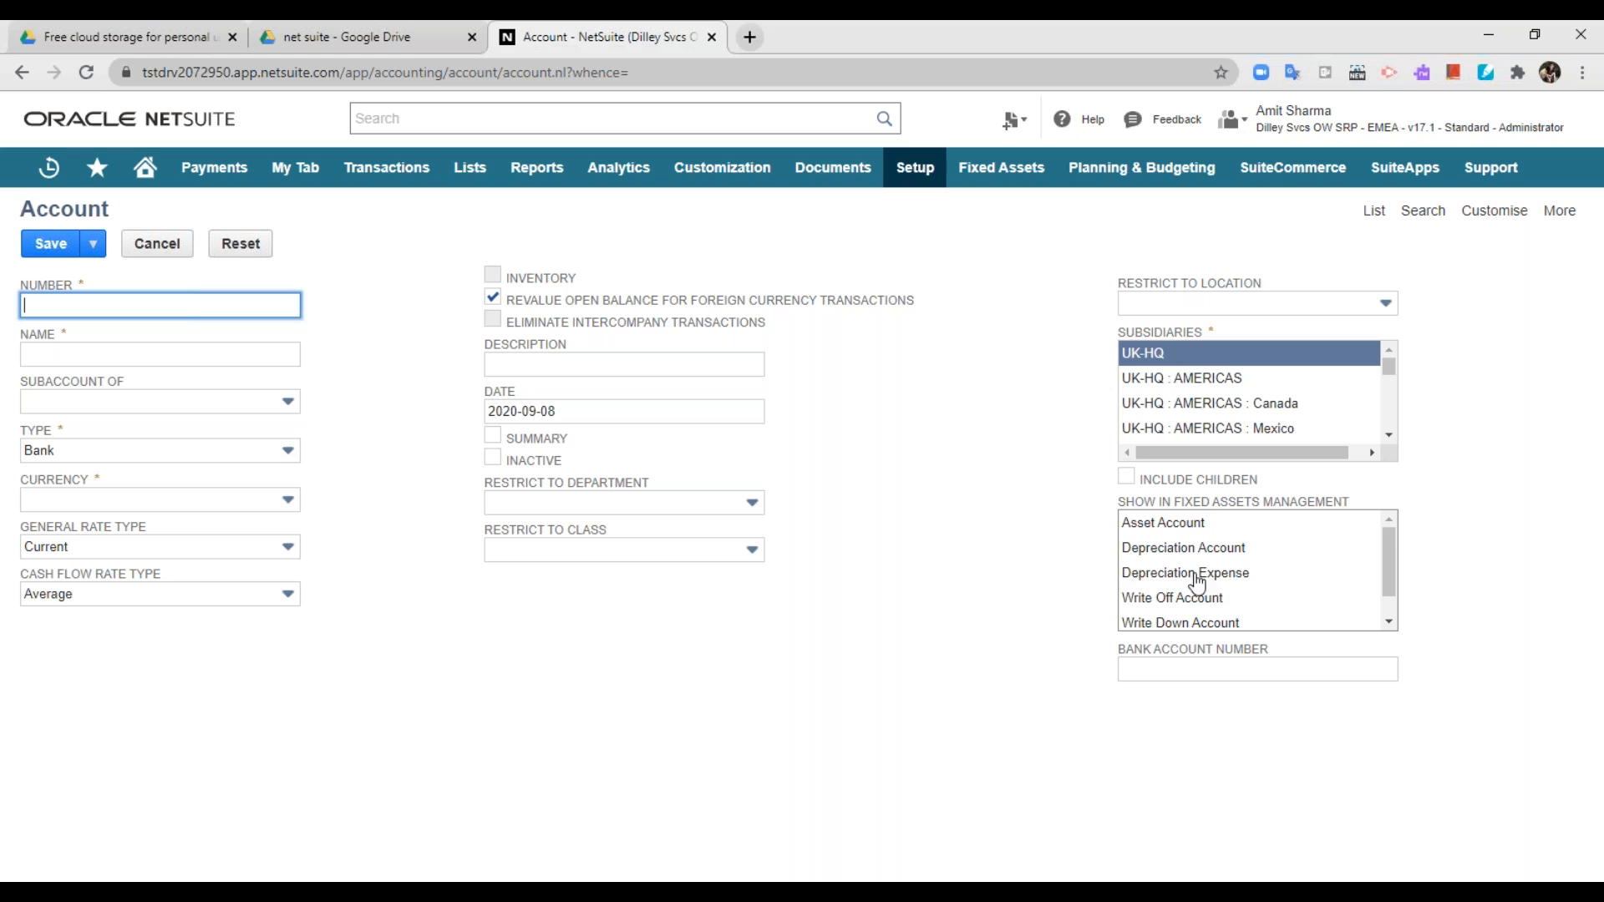
{"action": "scroll", "coordinate": [1222, 601], "scroll_direction": "down", "scroll_amount": 1}
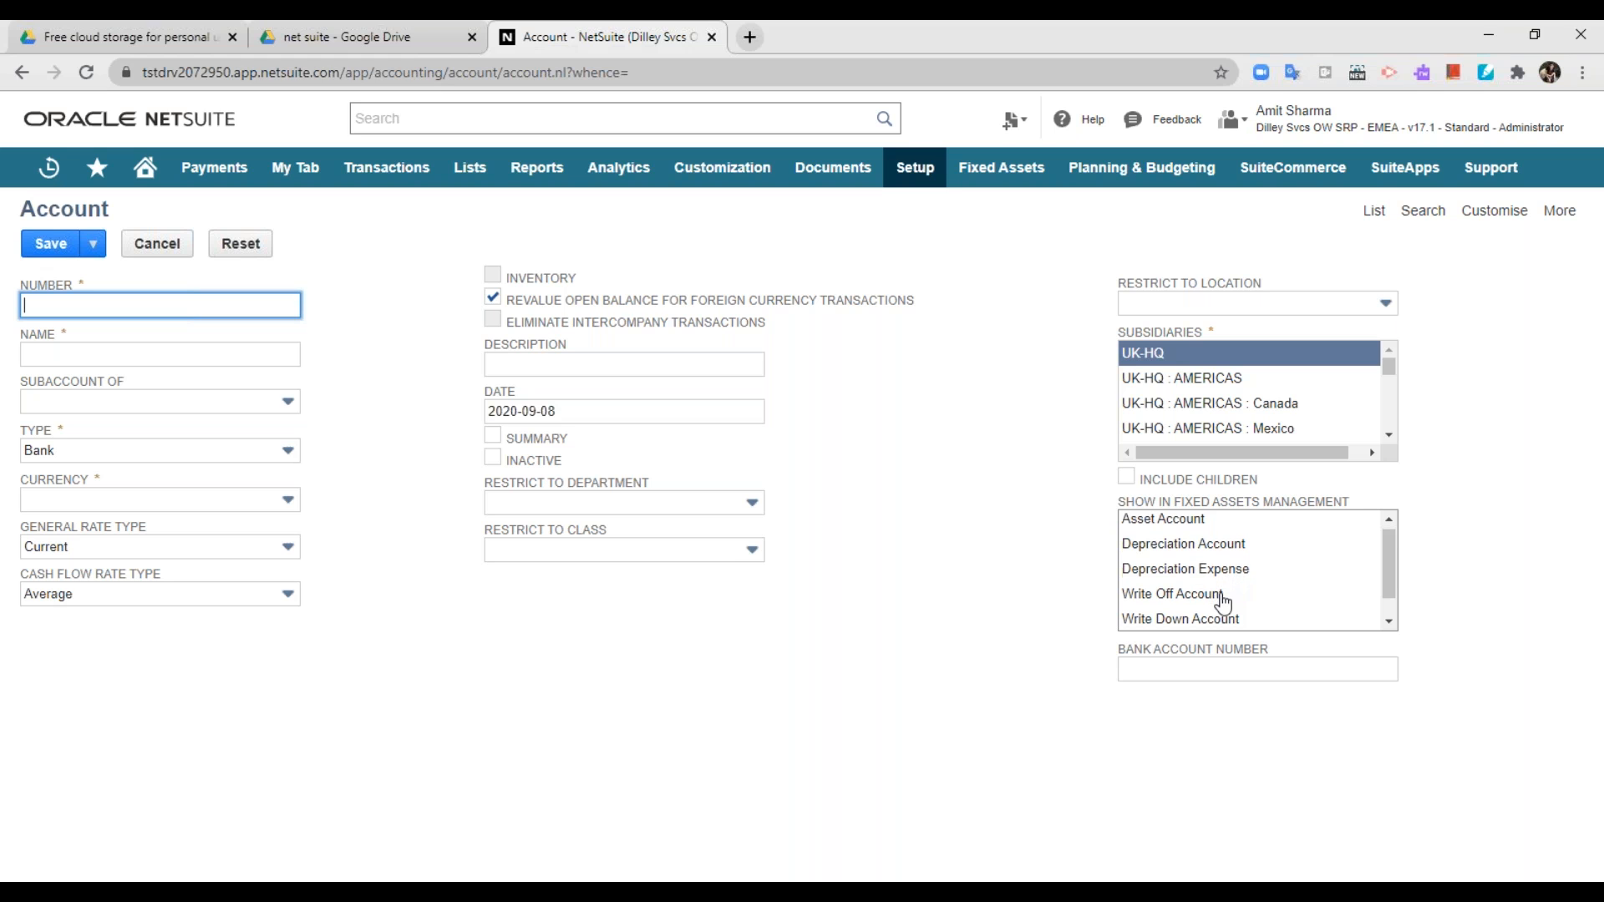
{"action": "scroll", "coordinate": [1222, 601], "scroll_direction": "down", "scroll_amount": 1}
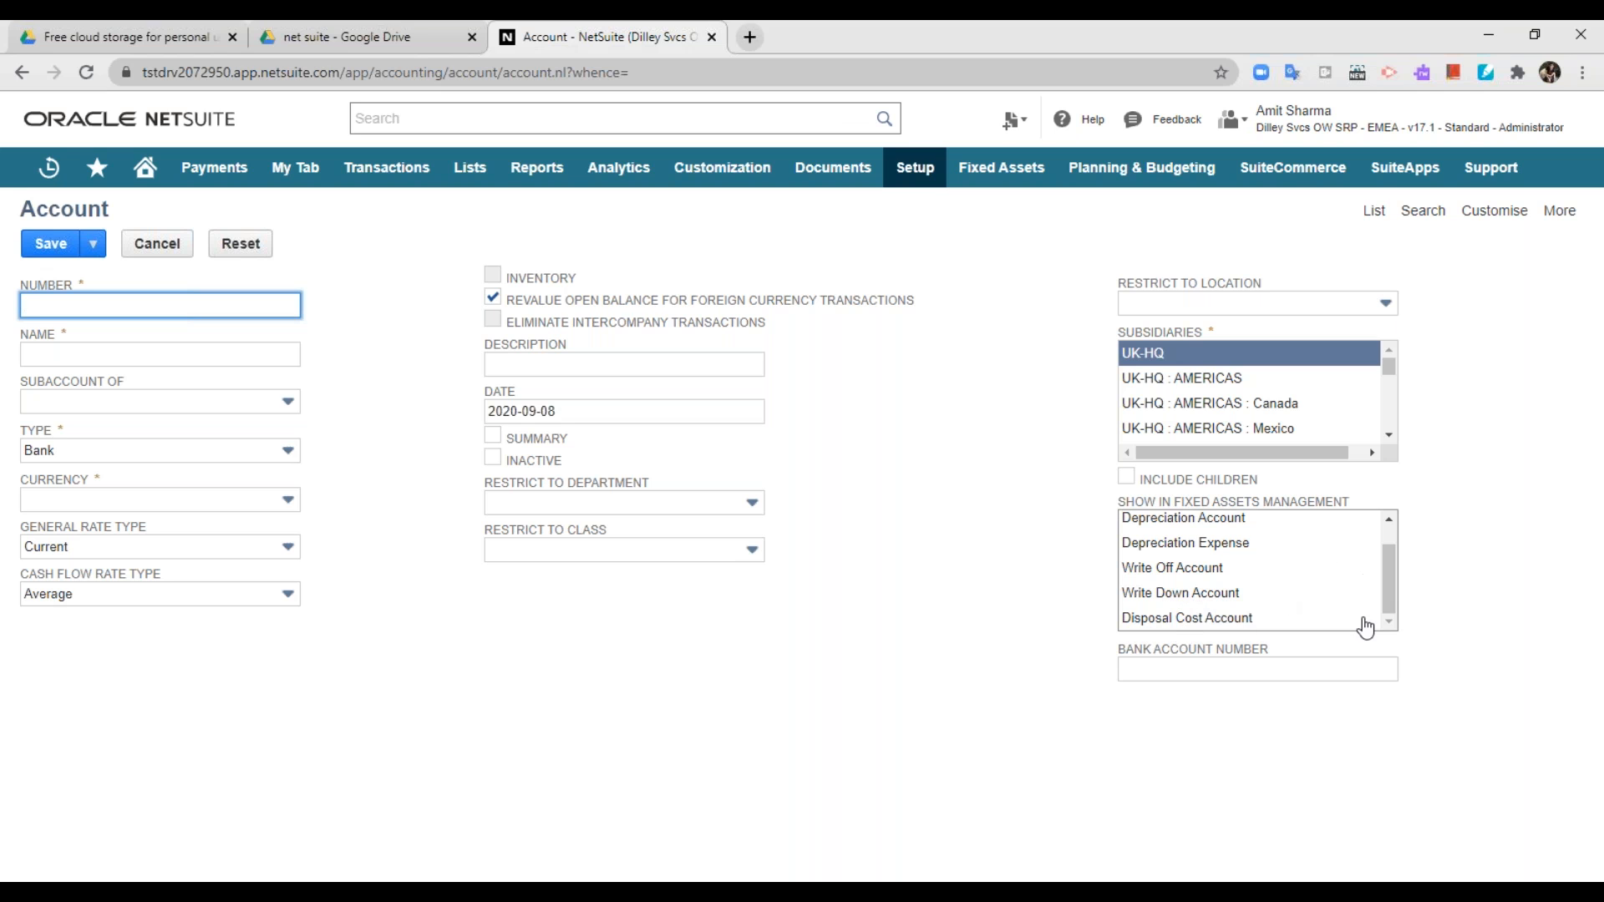
{"action": "left_click", "coordinate": [1185, 648]}
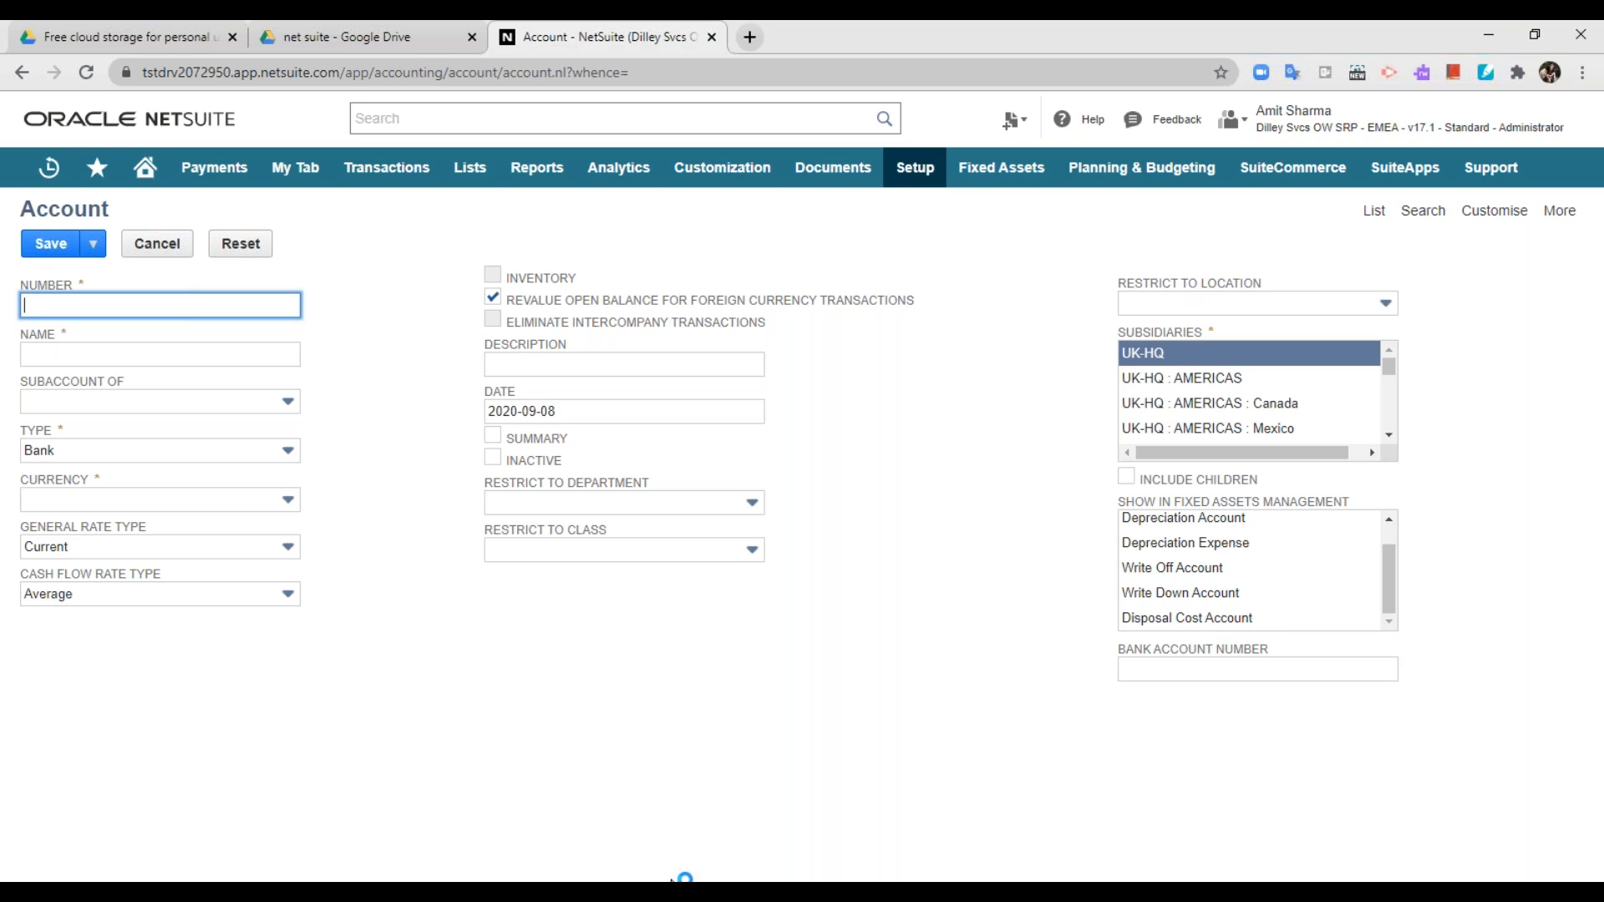
Switch to the Nestsuite Check List workbook in Excel and mark Alternate Methods and Asset Types as done
{"action": "left_click", "coordinate": [686, 893]}
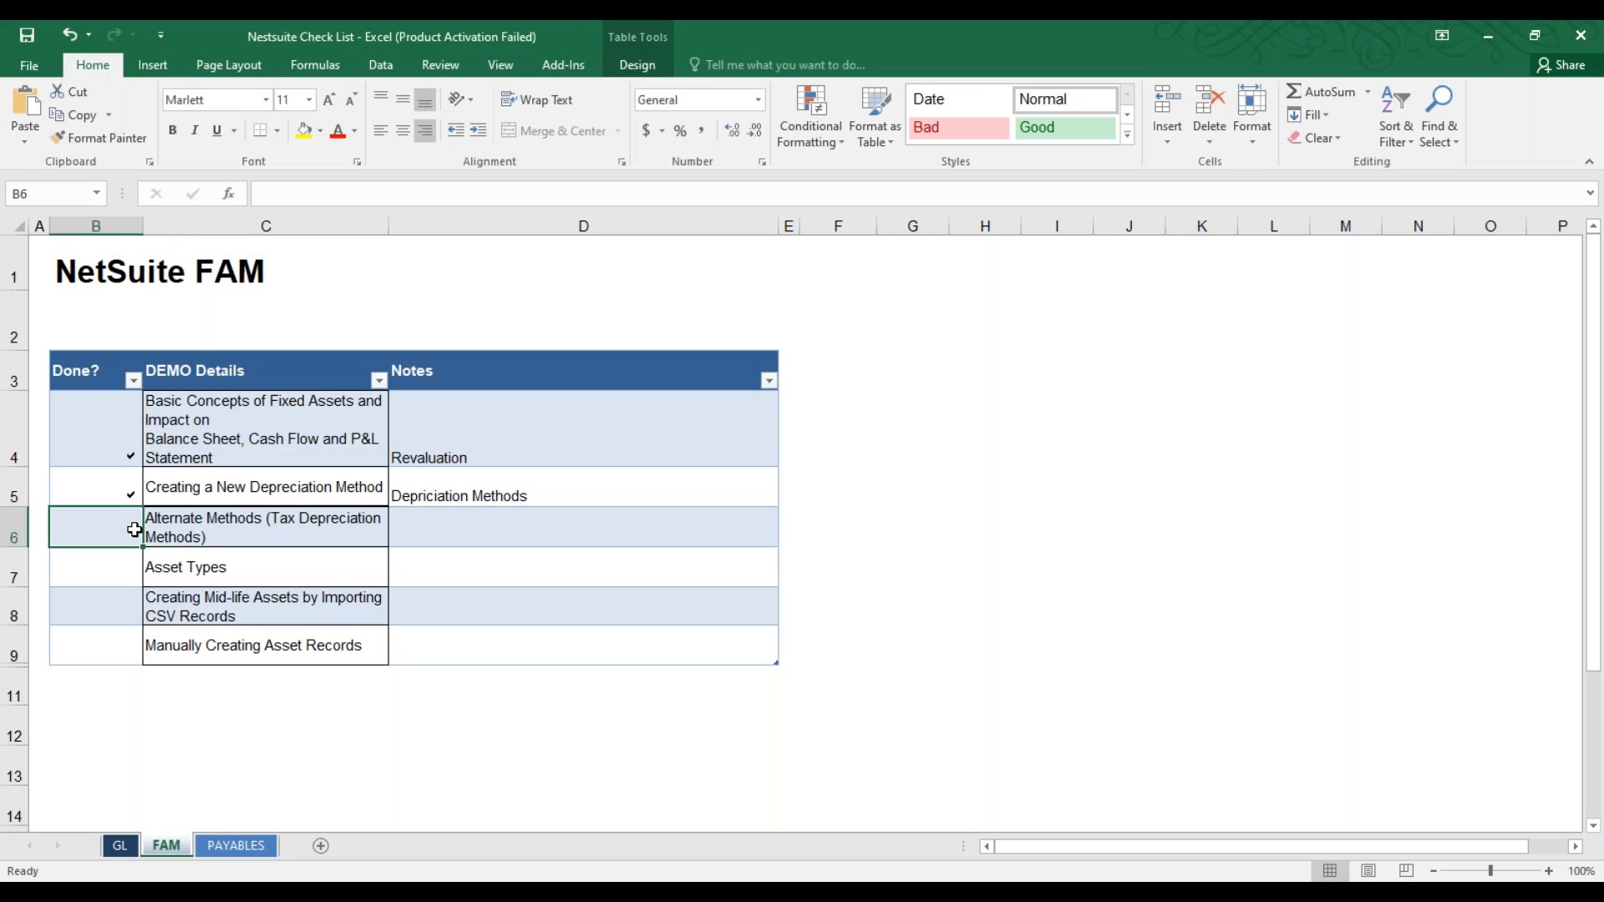
{"action": "left_click", "coordinate": [134, 528]}
{"action": "type", "text": "a"}
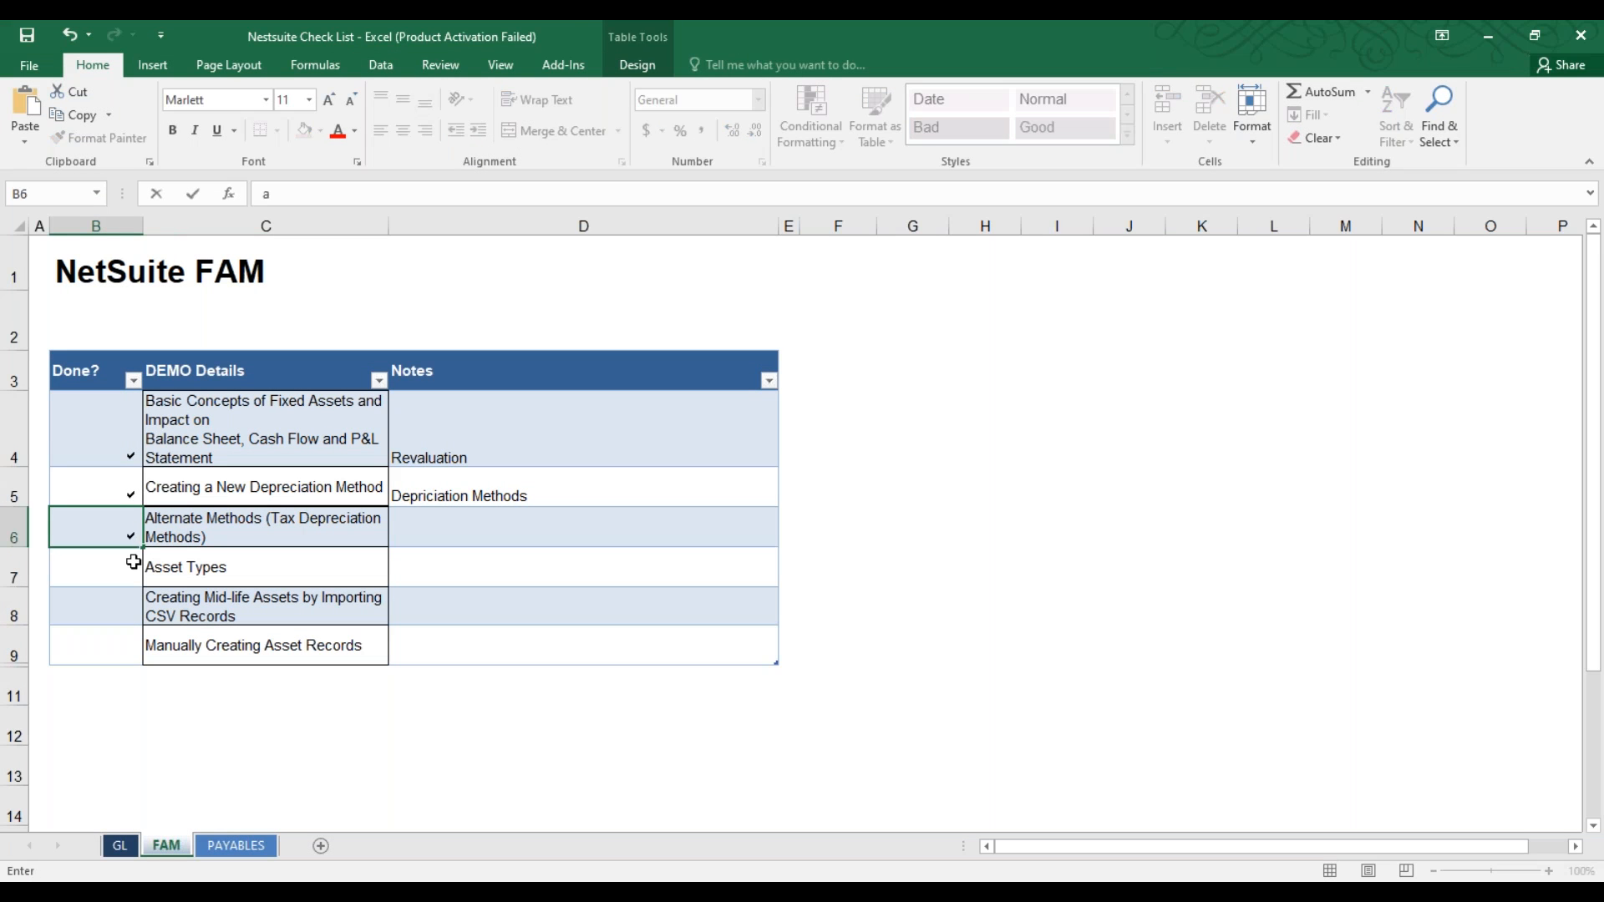
{"action": "left_click", "coordinate": [134, 562]}
{"action": "type", "text": "a"}
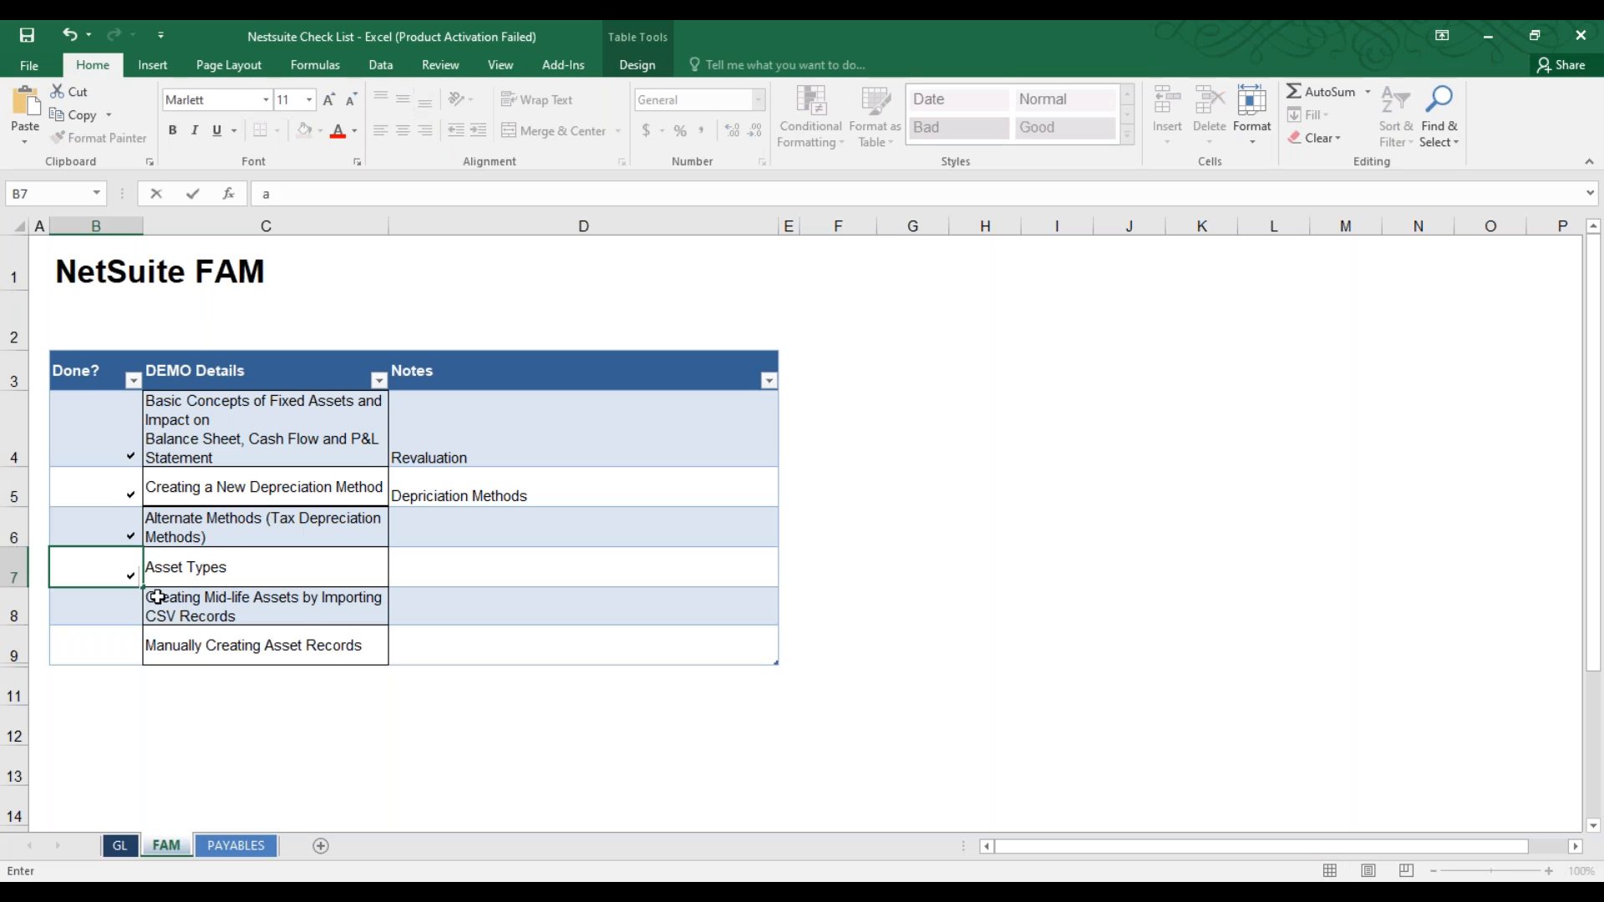
{"action": "left_click", "coordinate": [130, 614]}
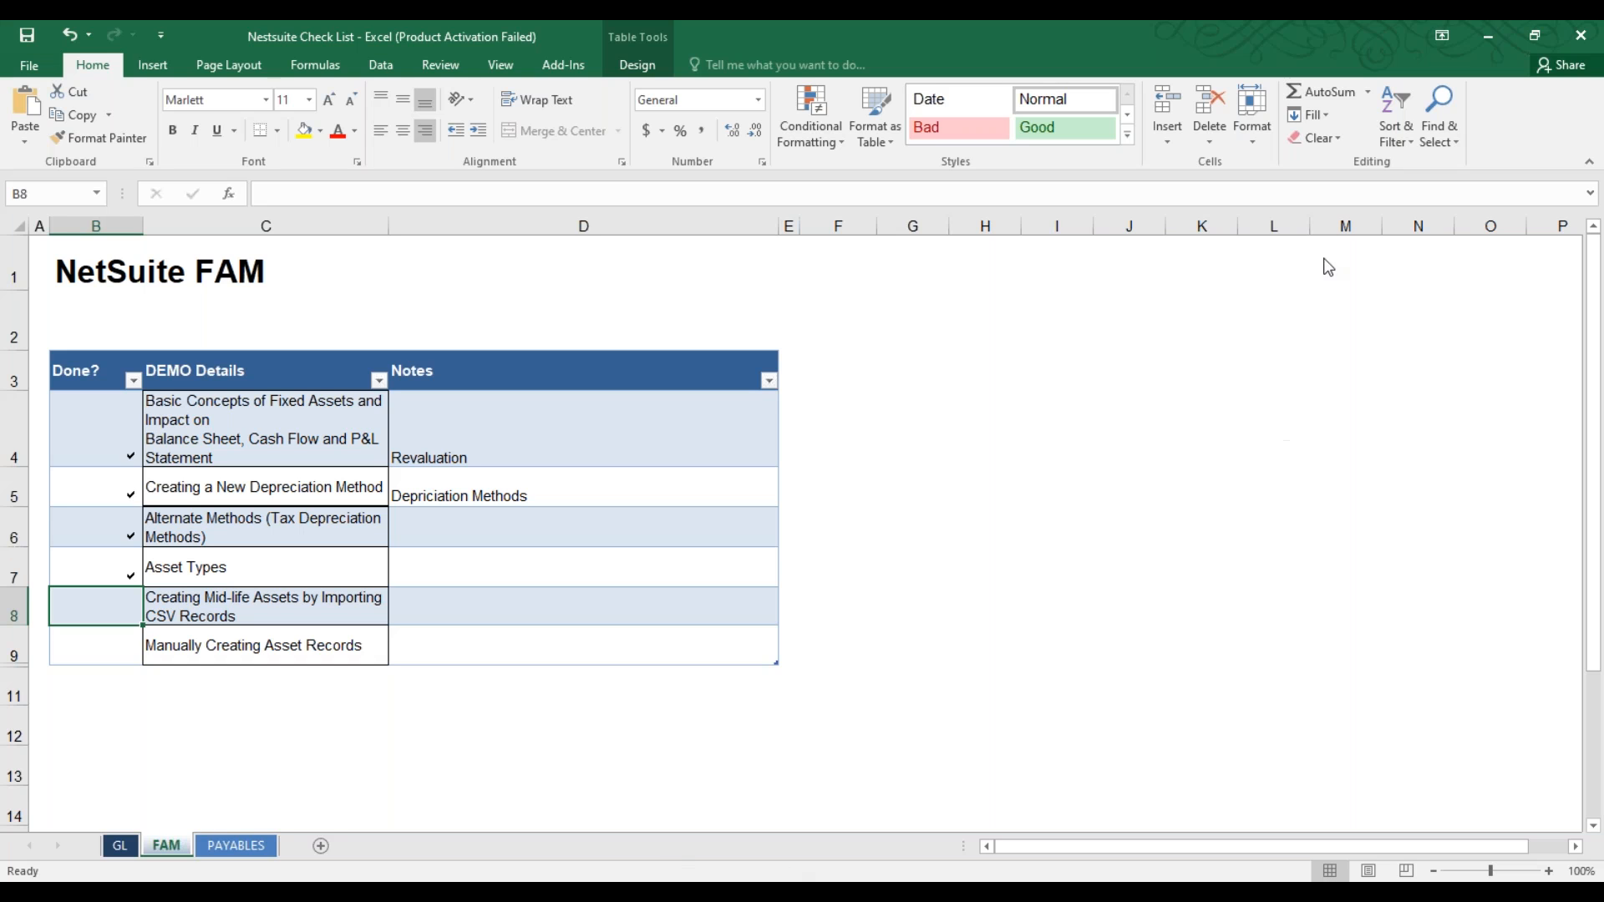
Switch to the FAM CSV workbook and go across the BISP PP&E asset row from Name to Asset Status
{"action": "key", "text": "alt+Tab"}
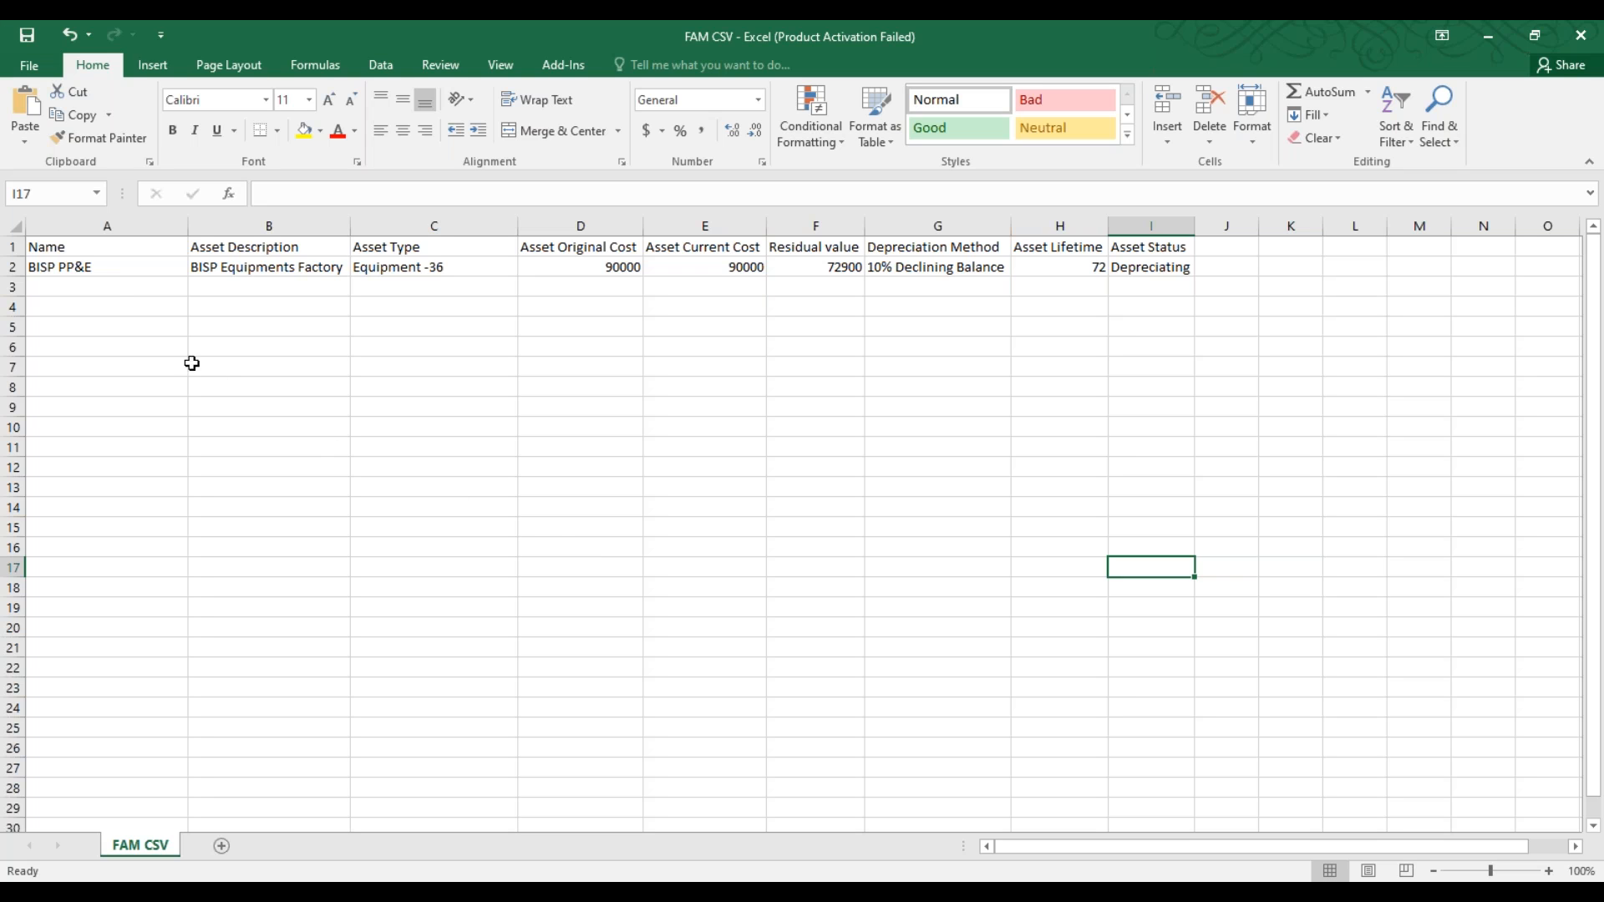
{"action": "left_click_drag", "start_coordinate": [115, 274], "coordinate": [1161, 265]}
{"action": "left_click", "coordinate": [1158, 392]}
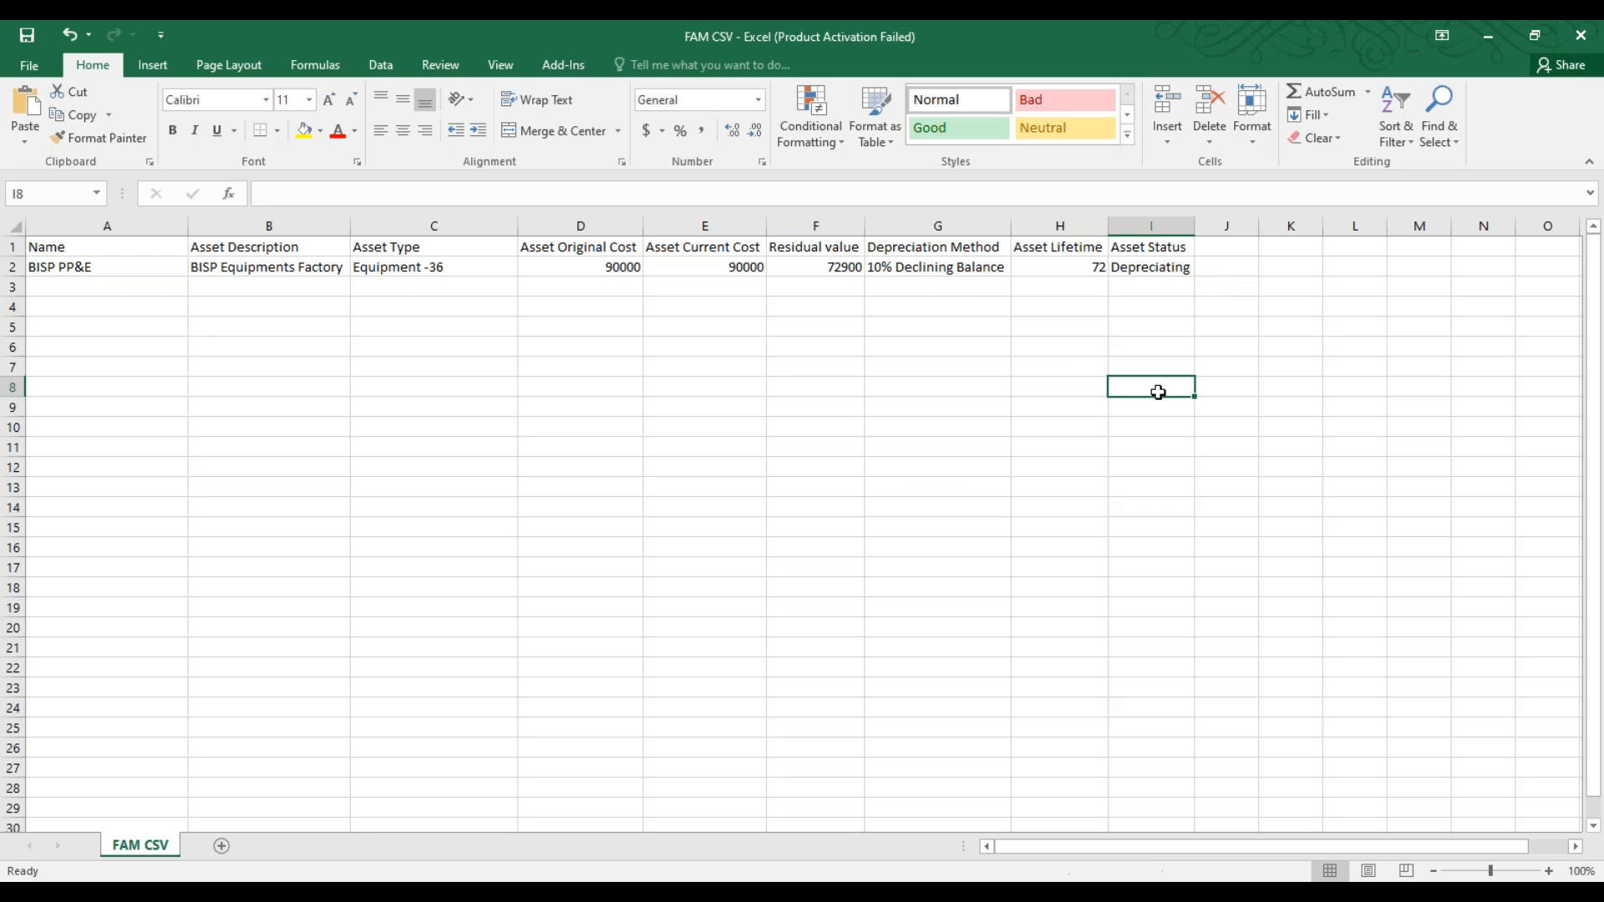
Switch back to NetSuite and open the Import Assistant for CSV records, discarding the unsaved account form
{"action": "key", "text": "alt+Tab"}
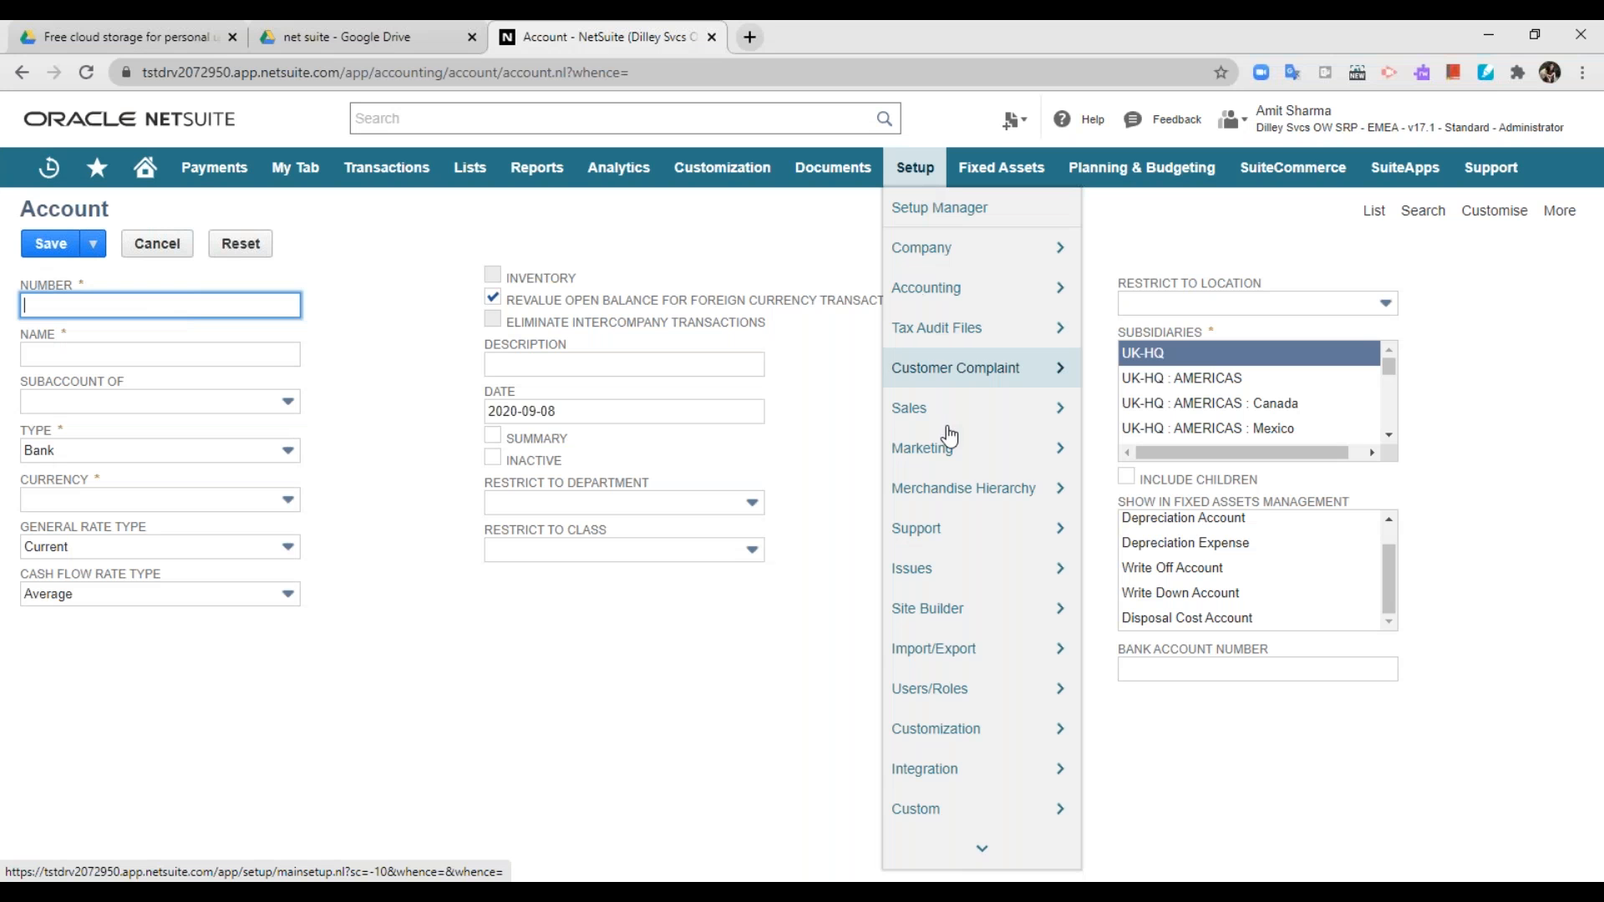
{"action": "mouse_move", "coordinate": [949, 660]}
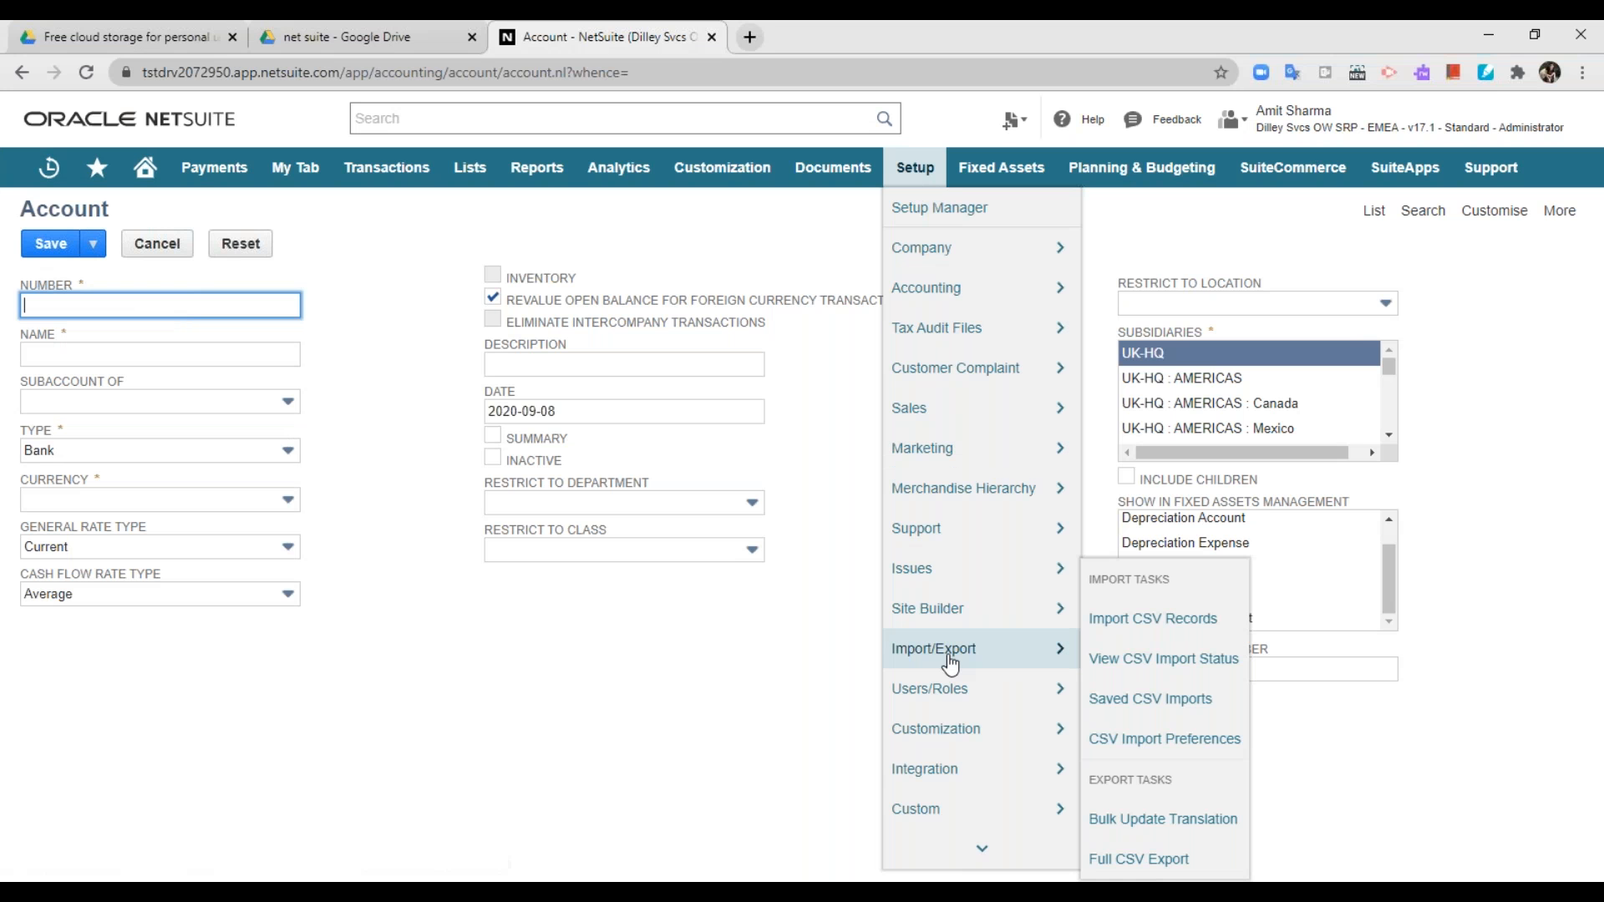
{"action": "left_click", "coordinate": [1118, 628]}
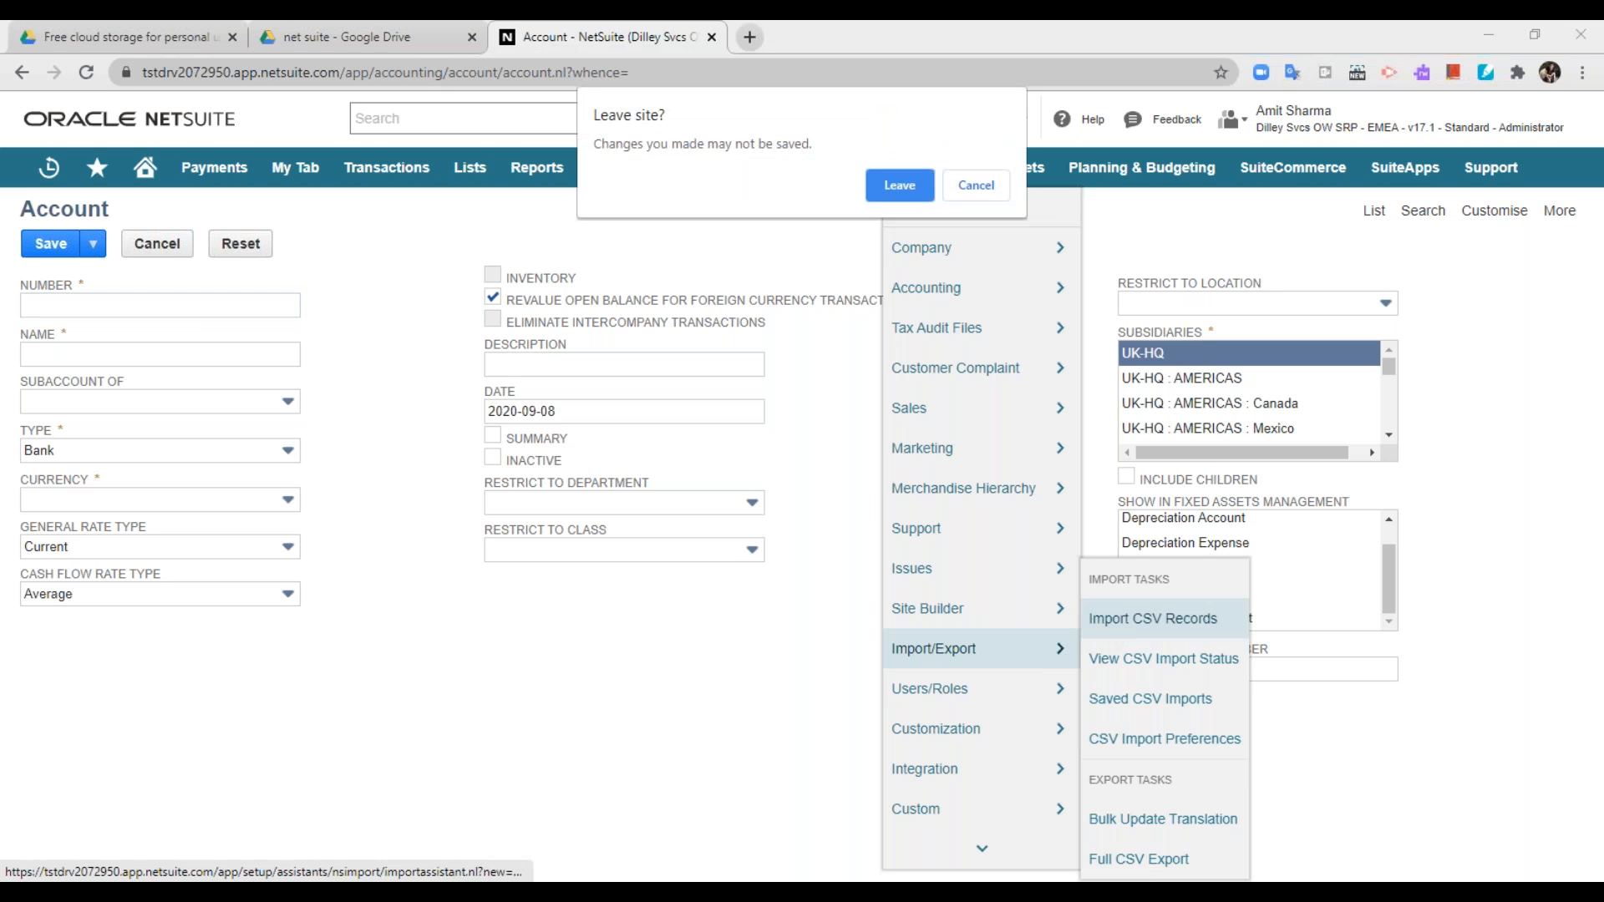
{"action": "left_click", "coordinate": [892, 184]}
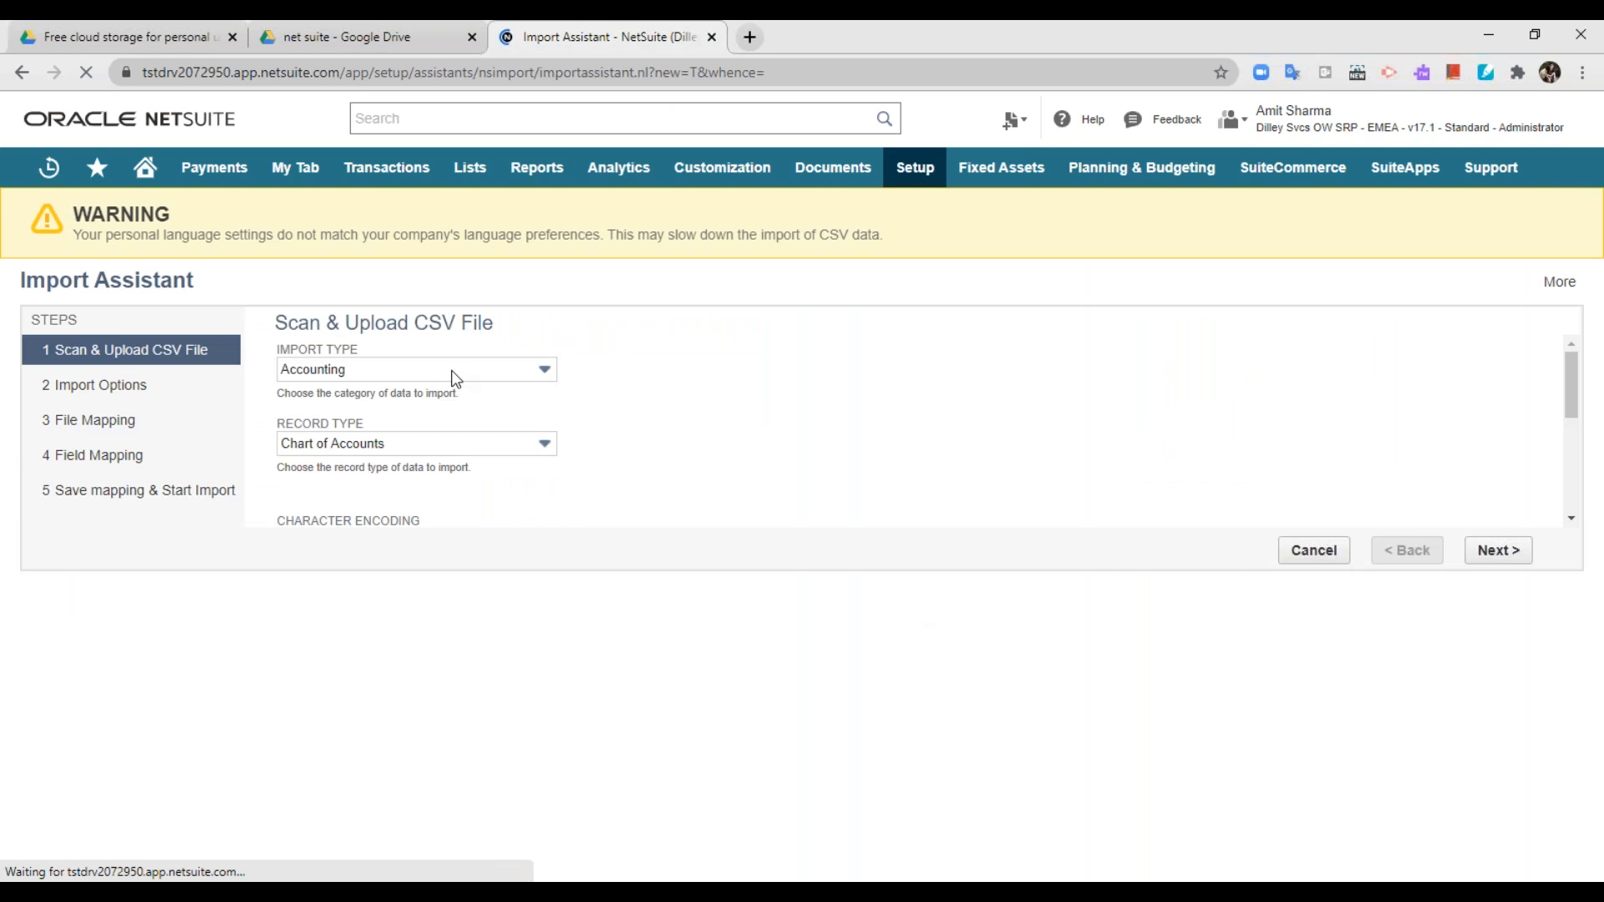
Set the import type to Custom Records and the record type to FAM Asset
{"action": "left_click", "coordinate": [451, 369]}
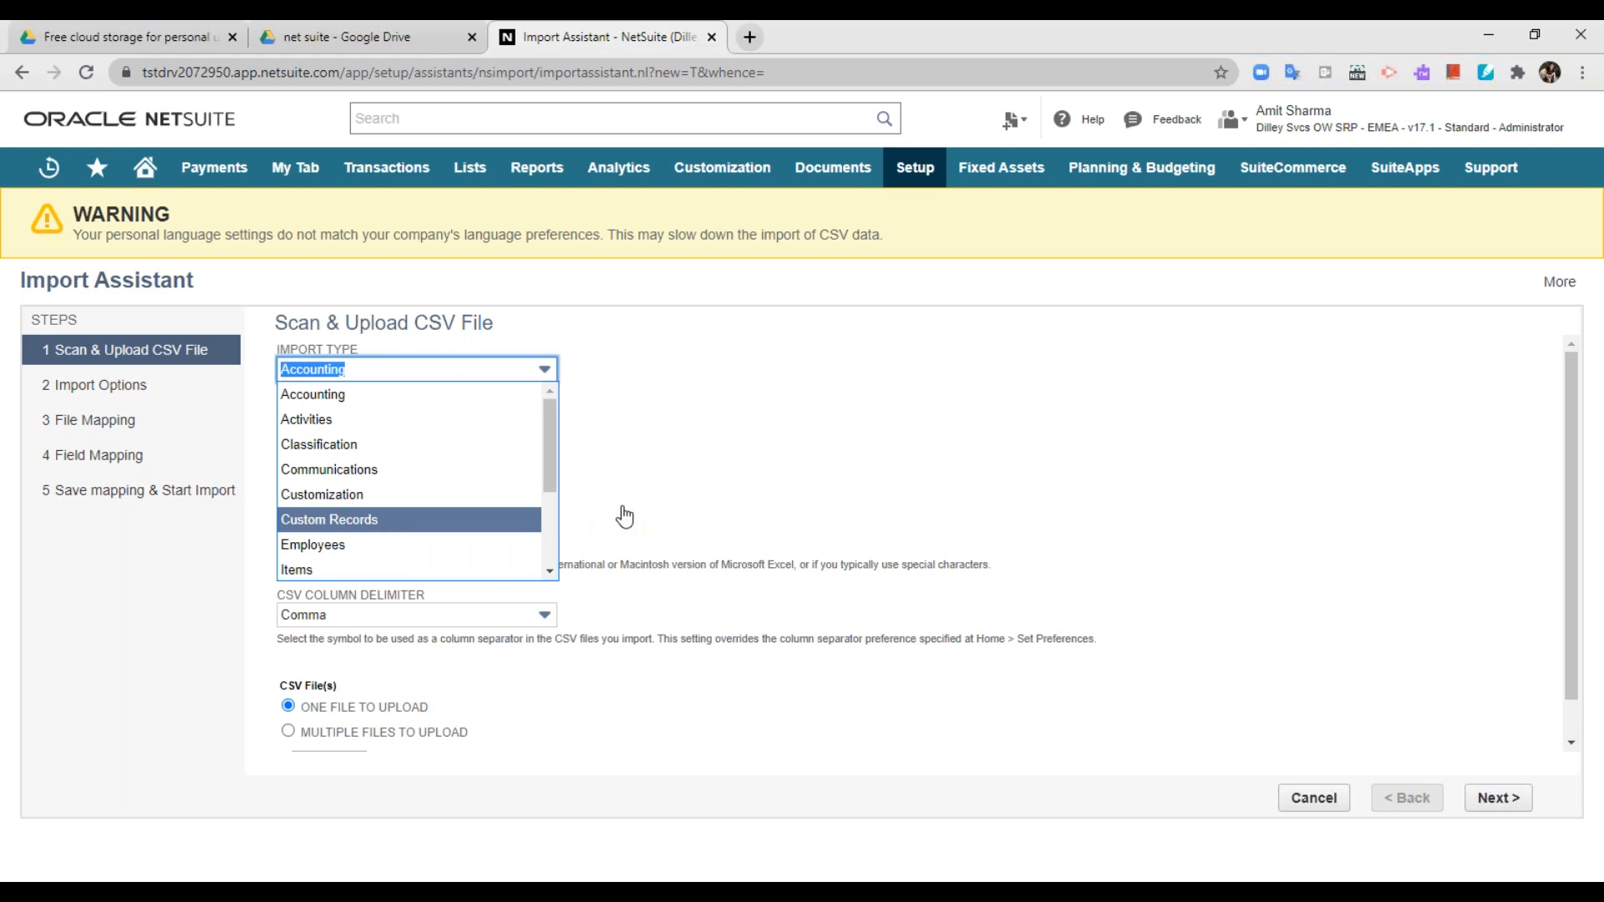
{"action": "left_click", "coordinate": [394, 443]}
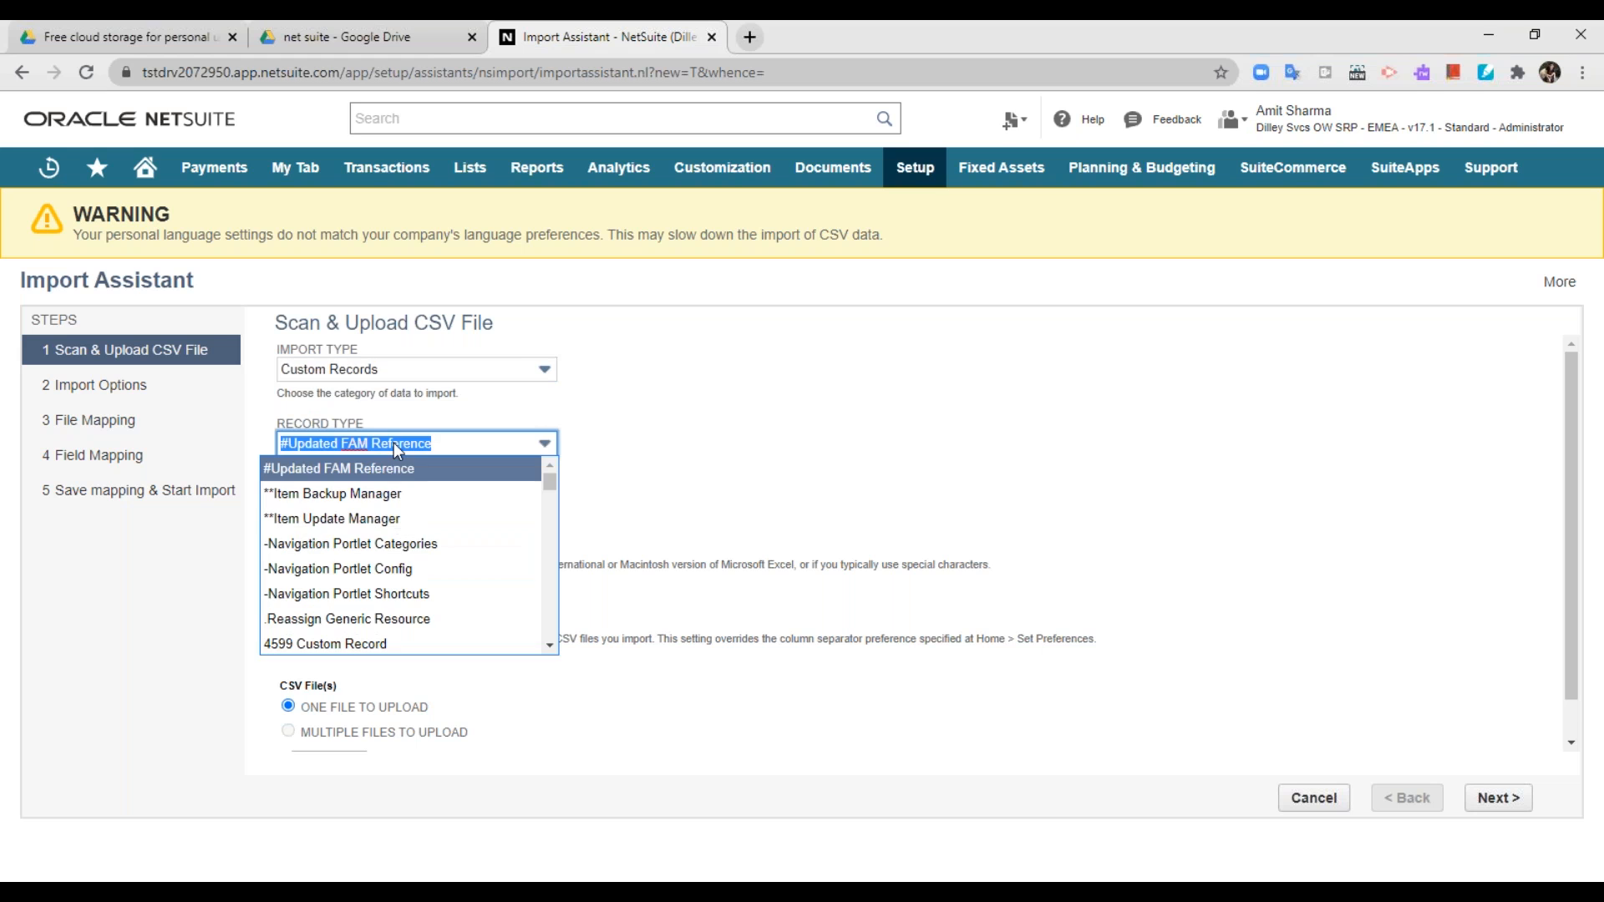
{"action": "scroll", "coordinate": [378, 574], "scroll_direction": "down", "scroll_amount": 15}
{"action": "scroll", "coordinate": [377, 574], "scroll_direction": "down", "scroll_amount": 15}
{"action": "scroll", "coordinate": [378, 575], "scroll_direction": "down", "scroll_amount": 12}
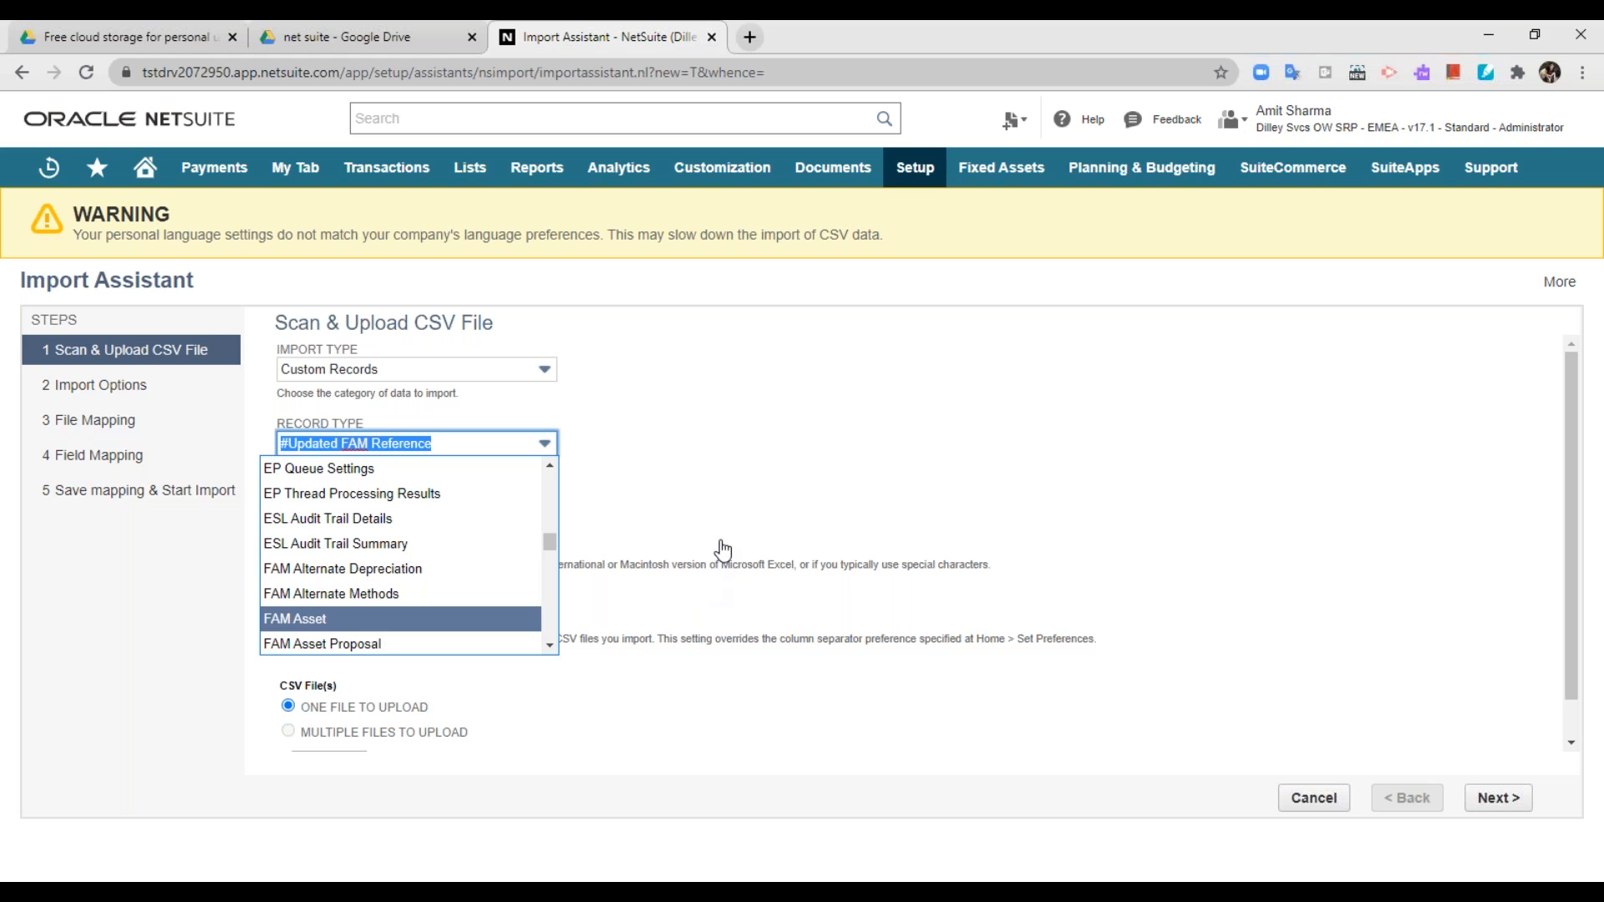
{"action": "key", "text": "Return"}
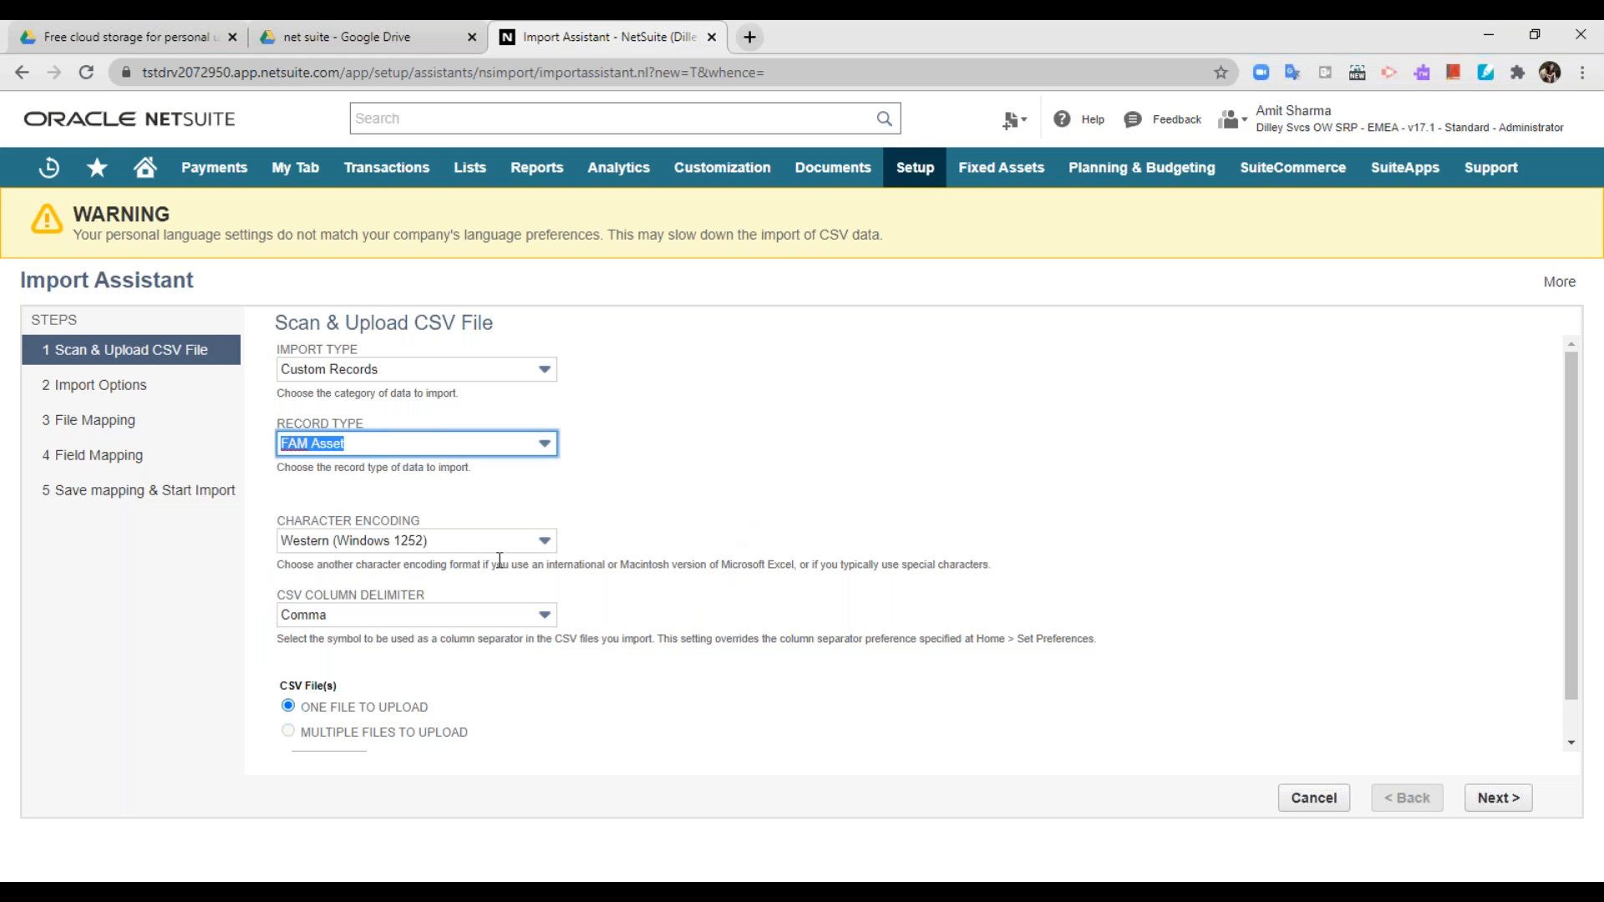
Keep Comma as the CSV column delimiter and choose FAM CSV.csv as the single file to upload
{"action": "left_click", "coordinate": [489, 620]}
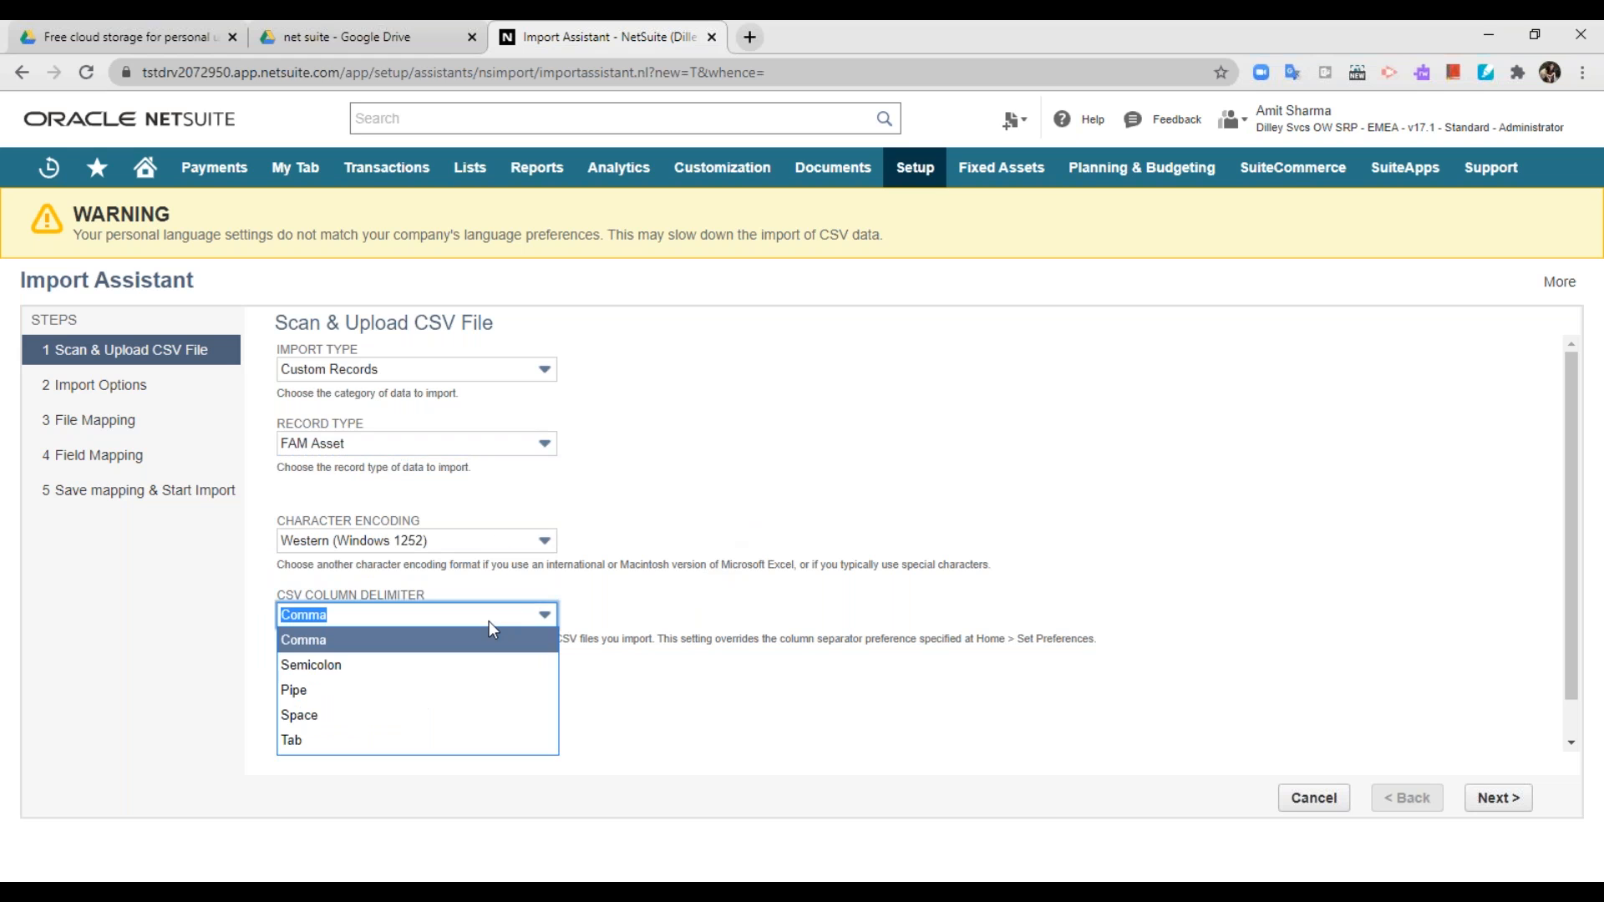
{"action": "left_click", "coordinate": [488, 620]}
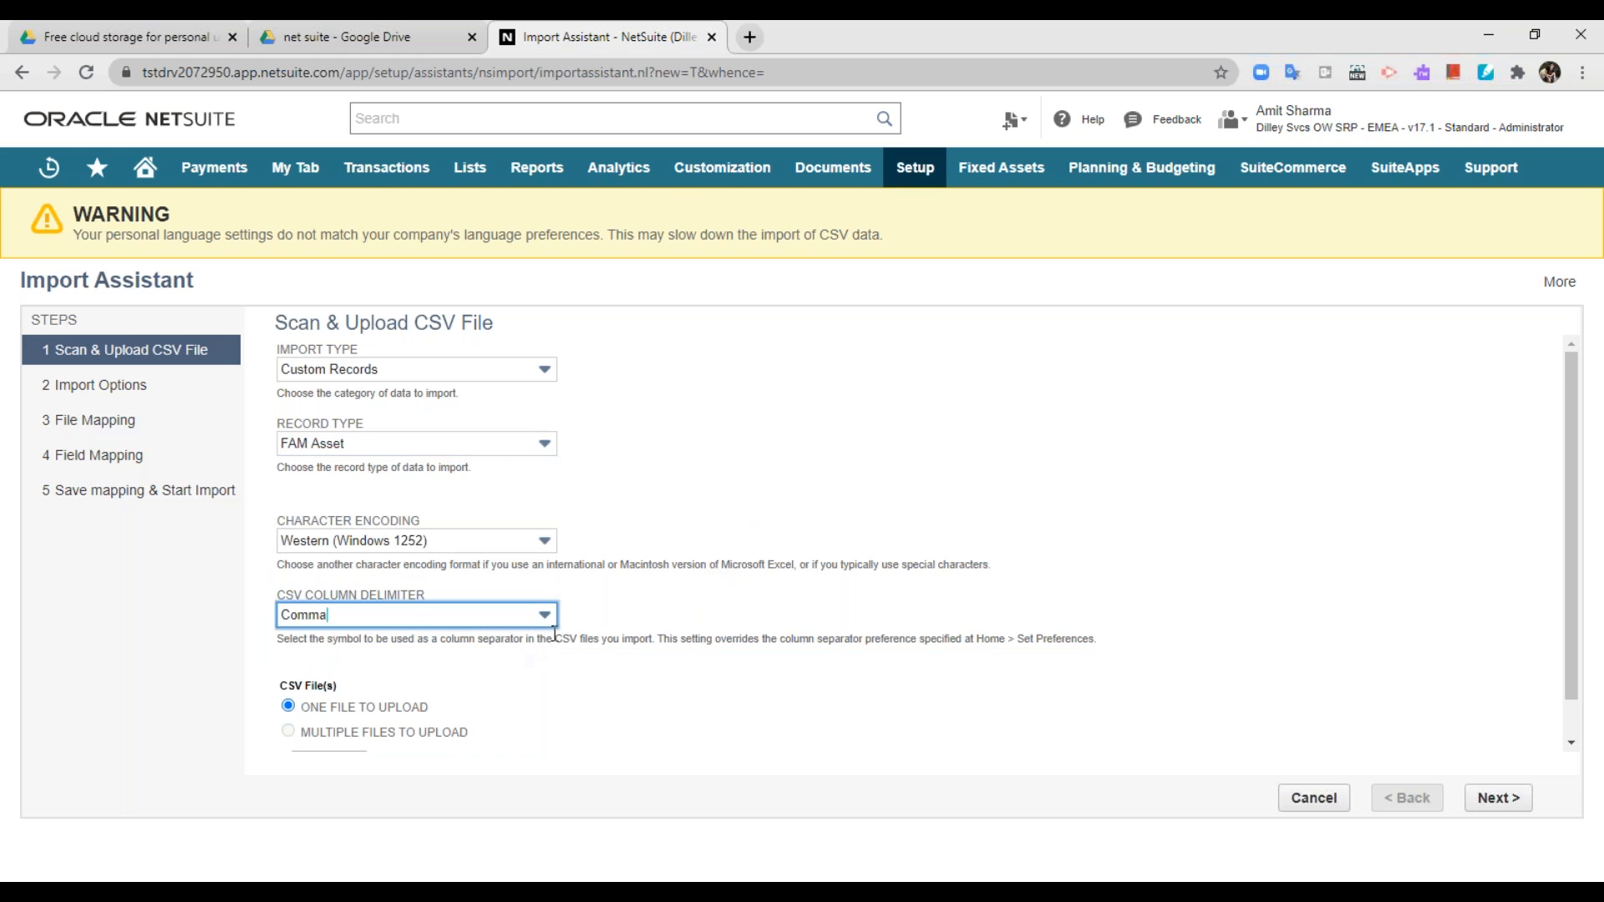
{"action": "scroll", "coordinate": [676, 665], "scroll_direction": "down", "scroll_amount": 1}
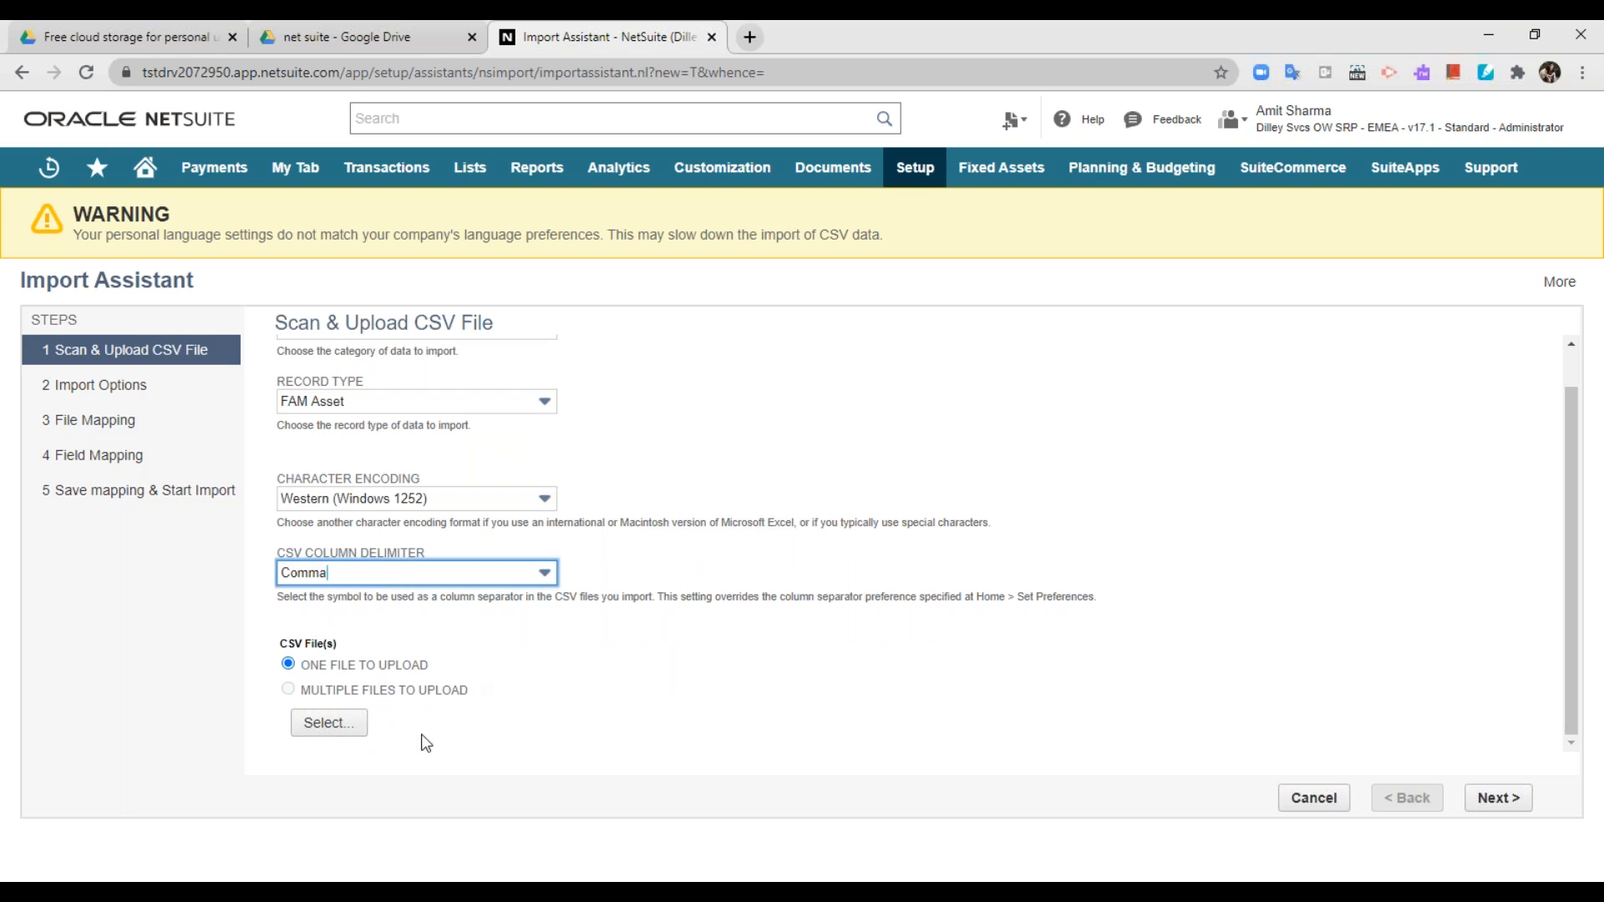
{"action": "left_click", "coordinate": [343, 729]}
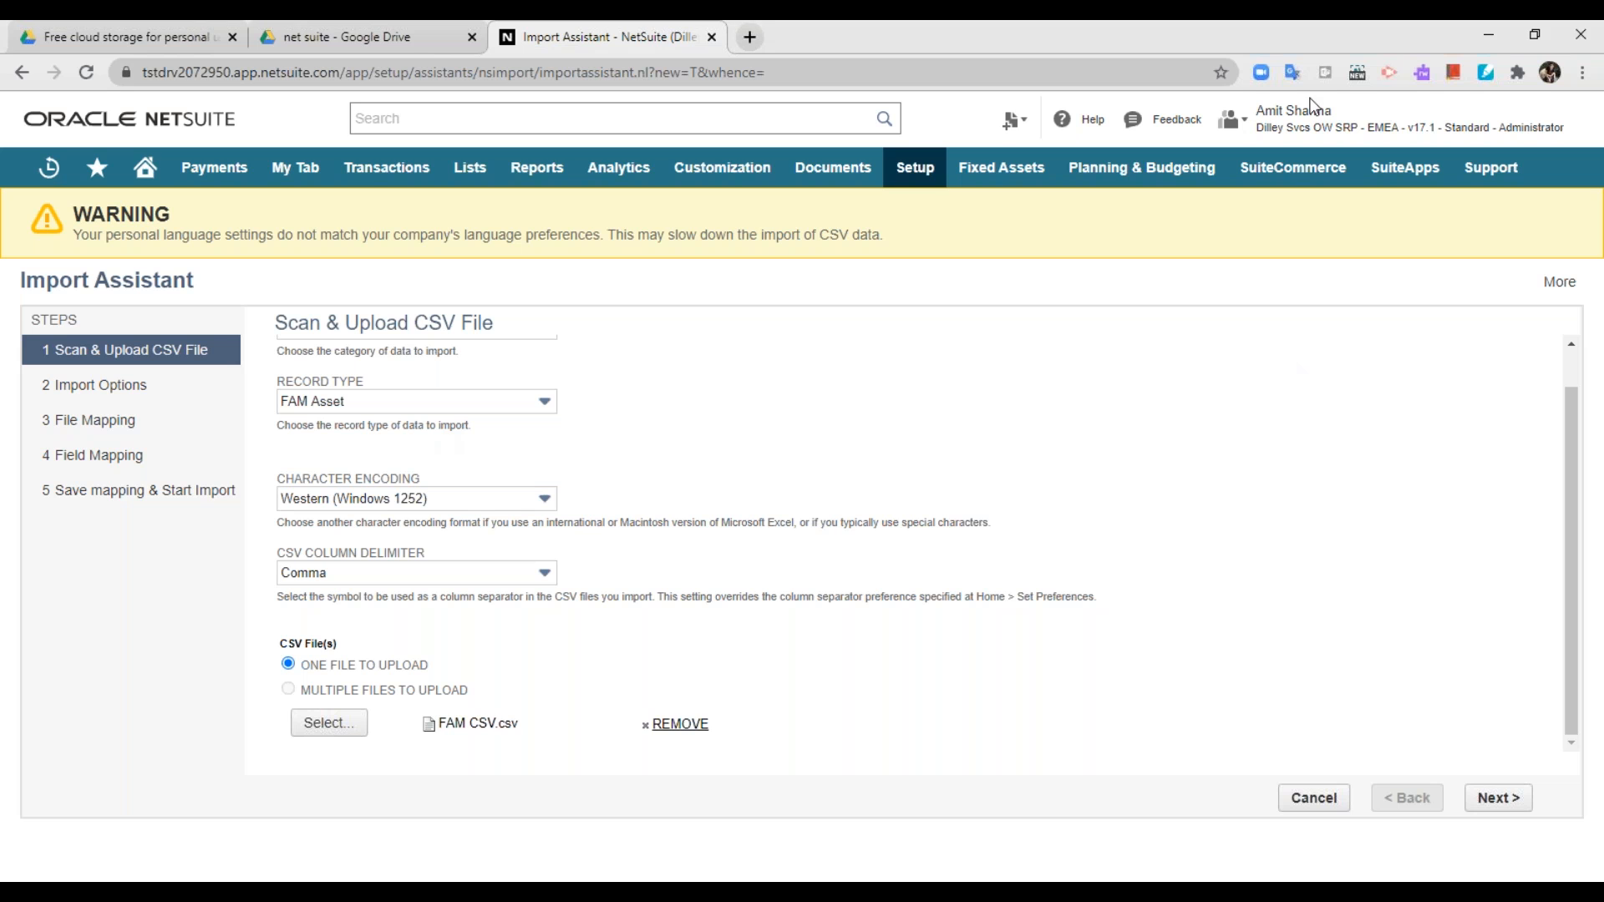
Continue the import with the Add data handling option and review how the CSV columns map to FAM Asset fields
{"action": "left_click", "coordinate": [1495, 802]}
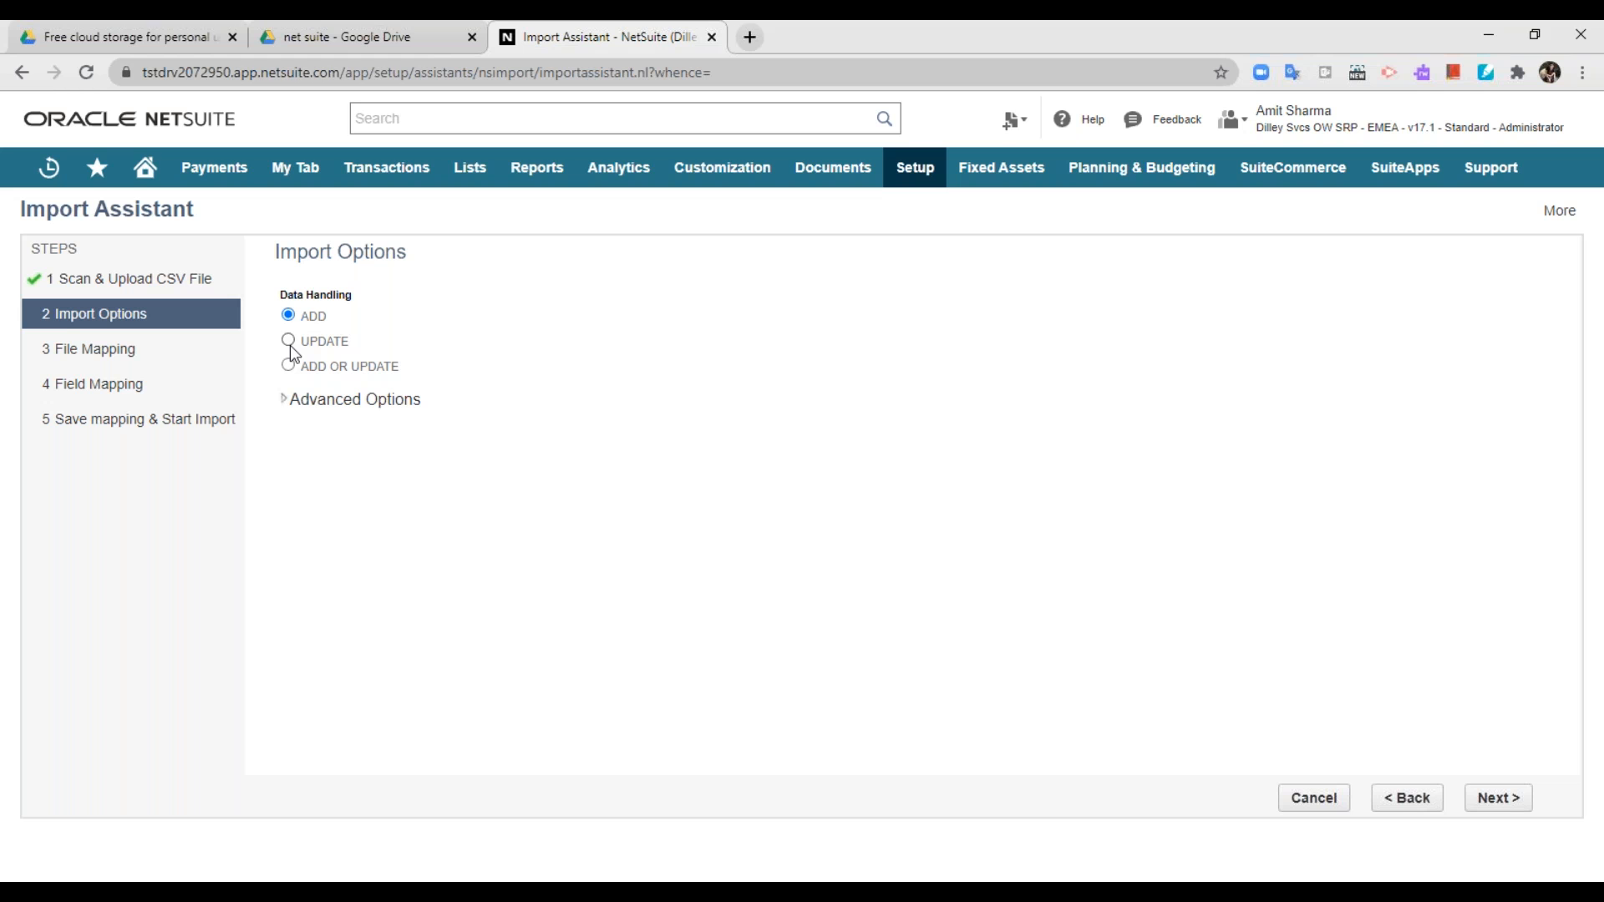
{"action": "left_click", "coordinate": [1497, 802]}
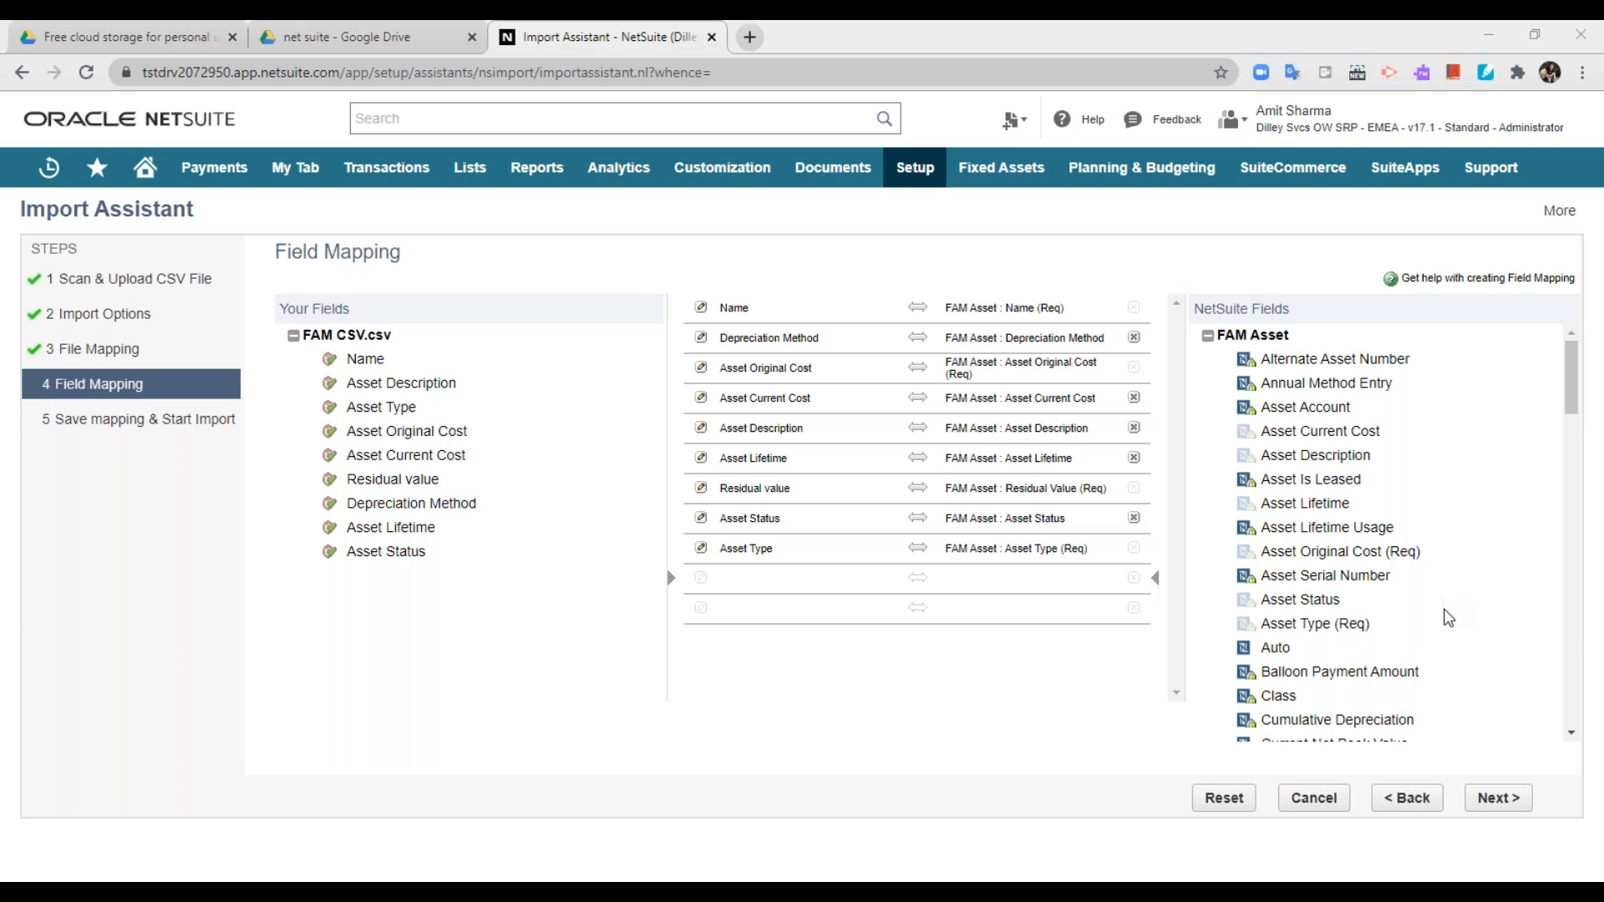
{"action": "left_click", "coordinate": [1444, 624]}
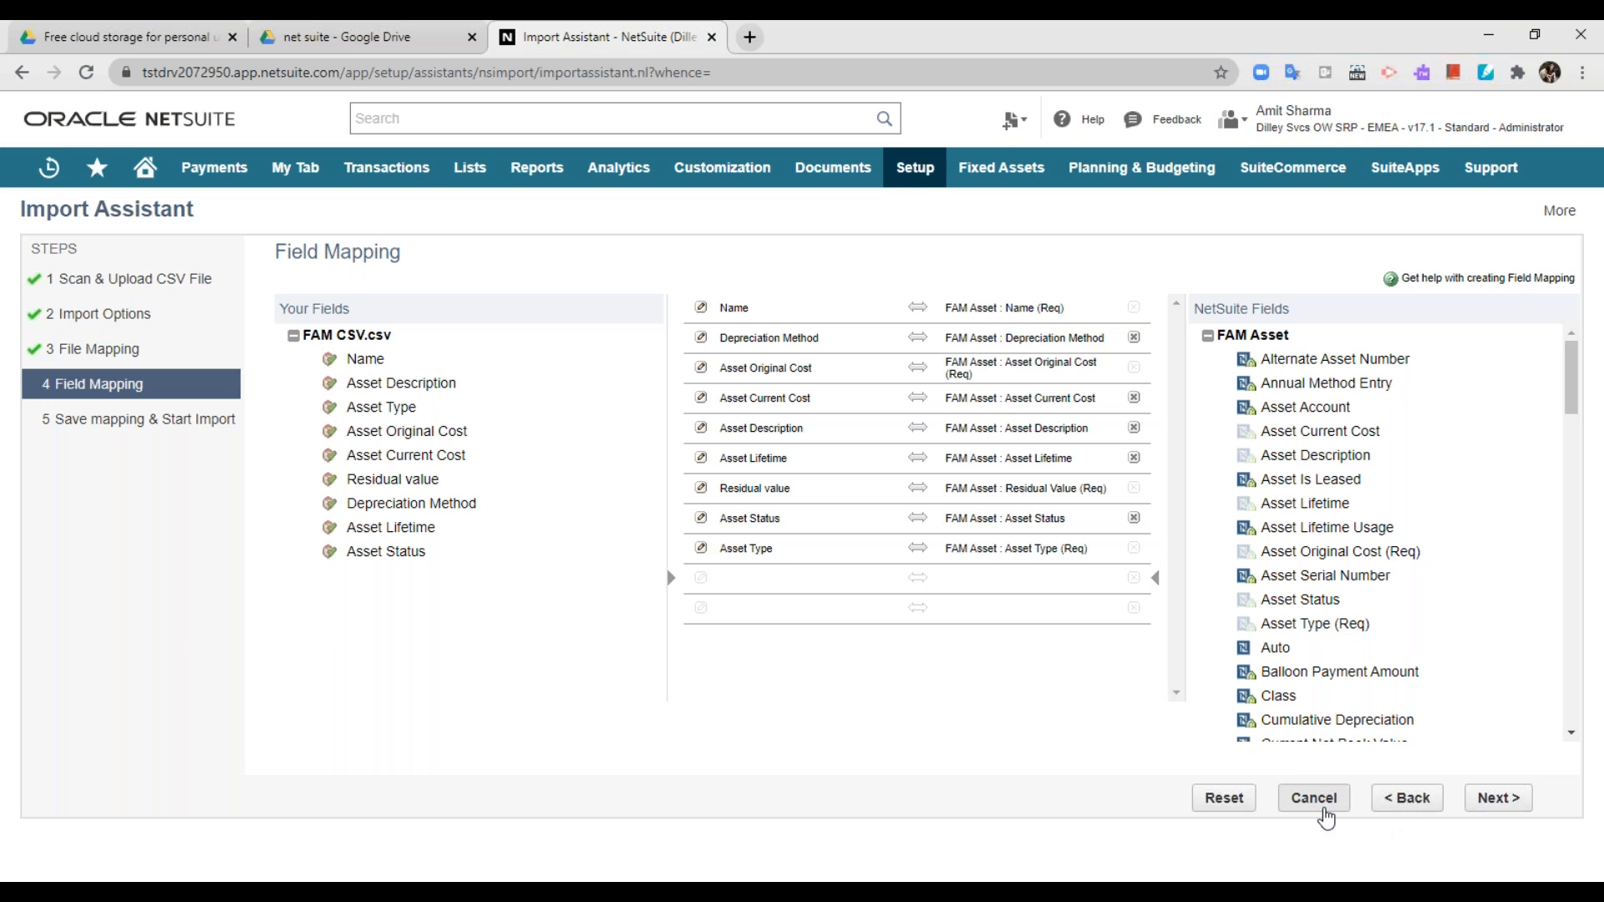
Cancel the CSV import at the field mapping stage and go to the NetSuite home page
{"action": "left_click", "coordinate": [1314, 799]}
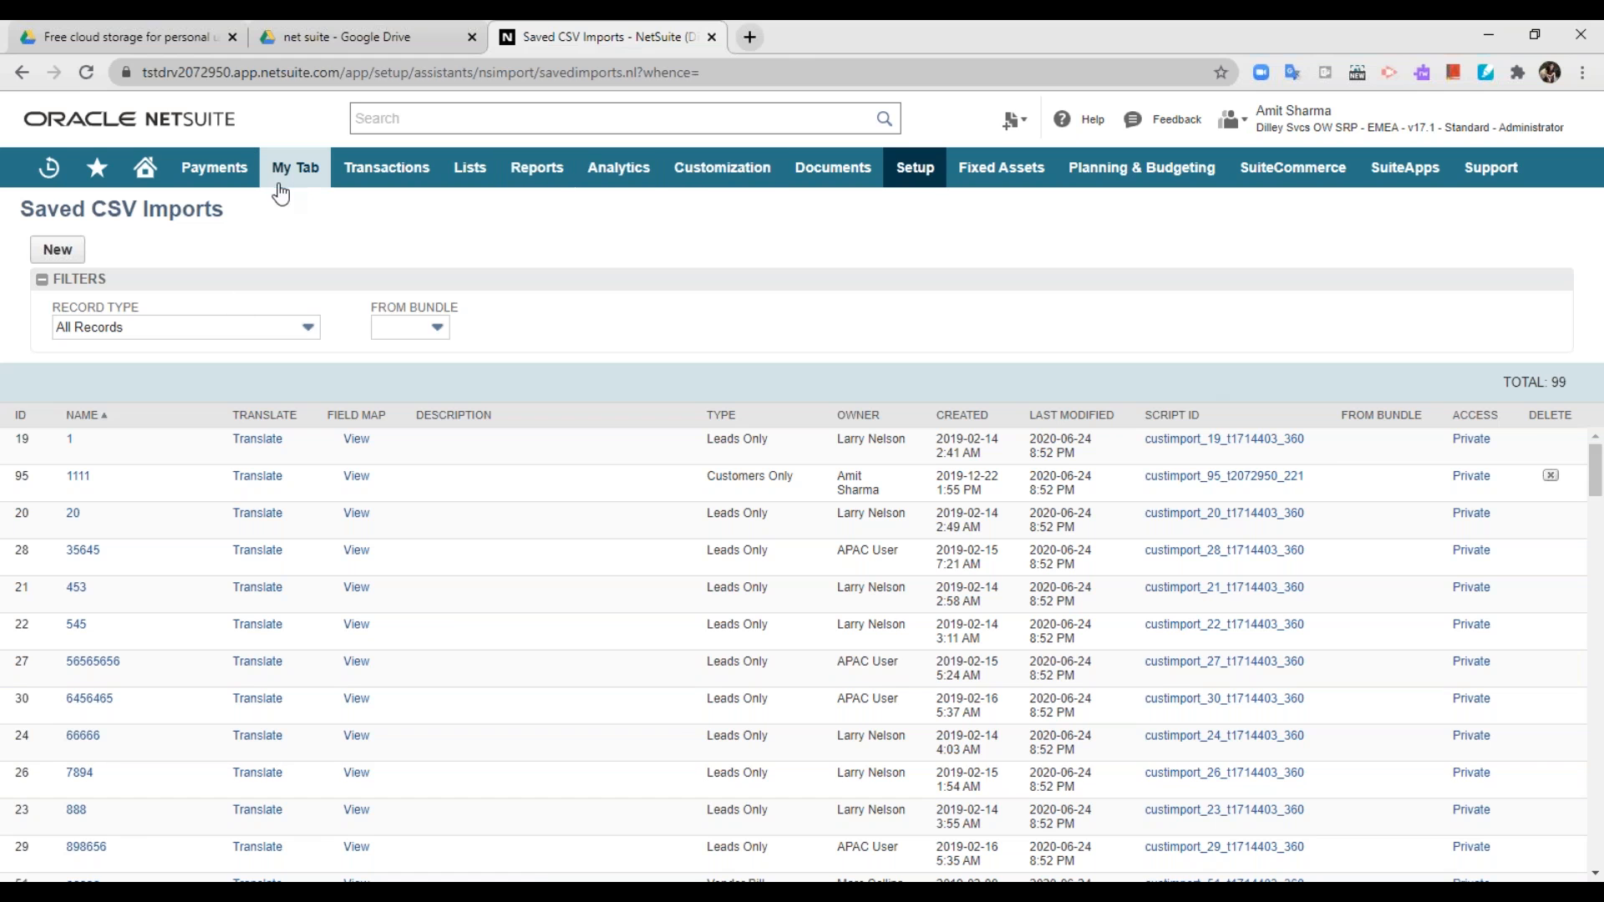
{"action": "left_click", "coordinate": [148, 177]}
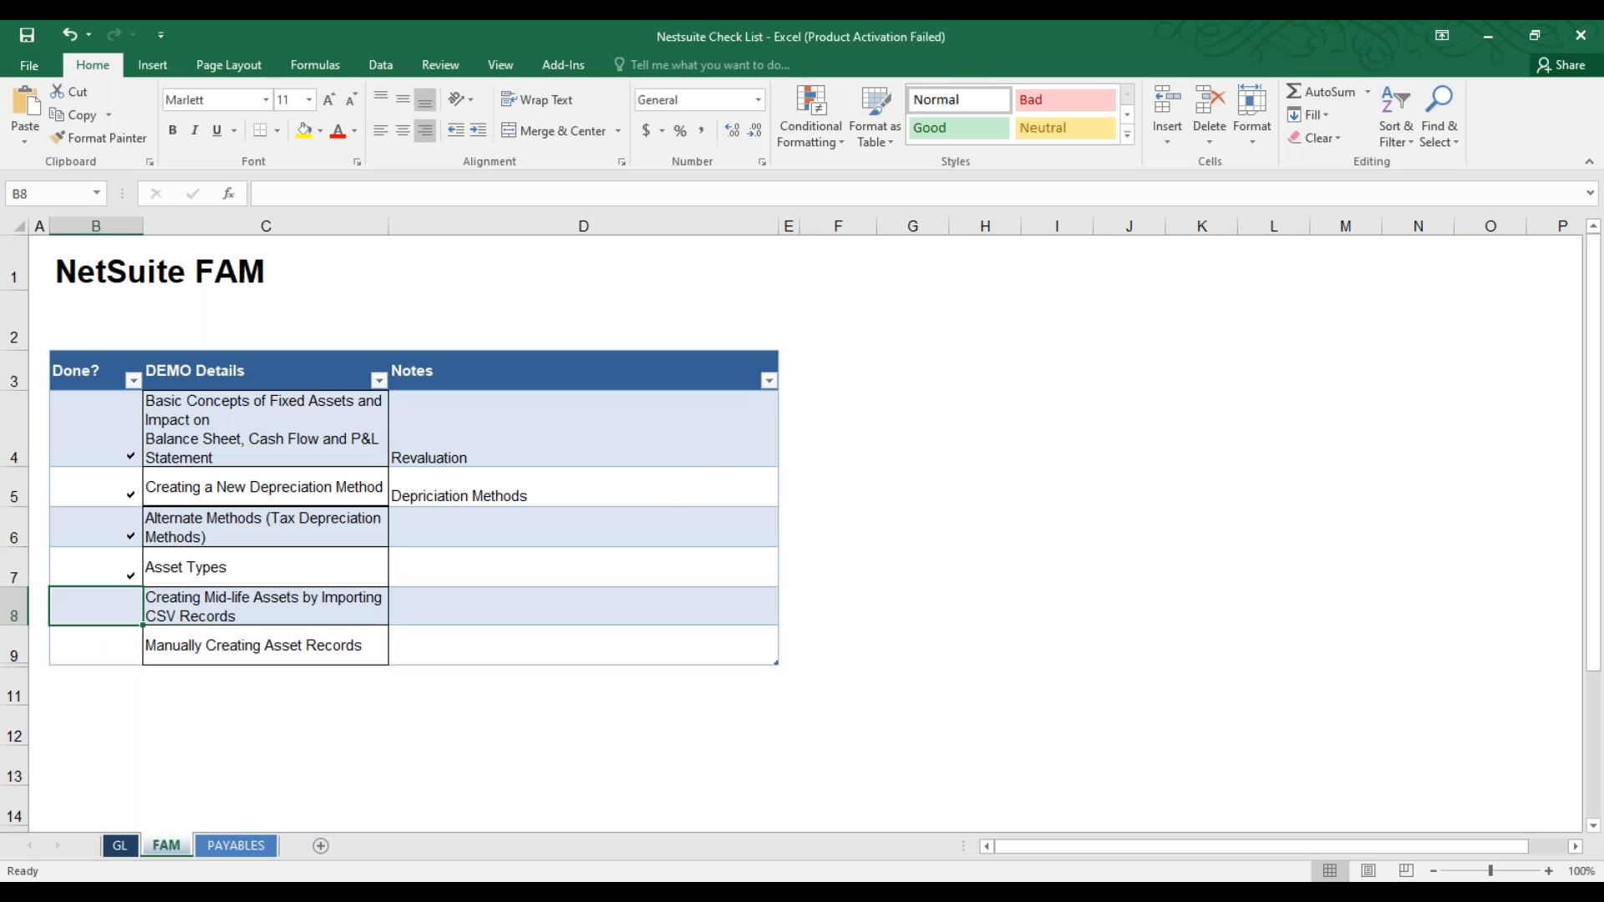
In the Nestsuite Check List workbook in Excel, mark Creating Mid-life Assets by Importing CSV Records and Manually Creating Asset Records as done
{"action": "type", "text": "a"}
{"action": "key", "text": "Return"}
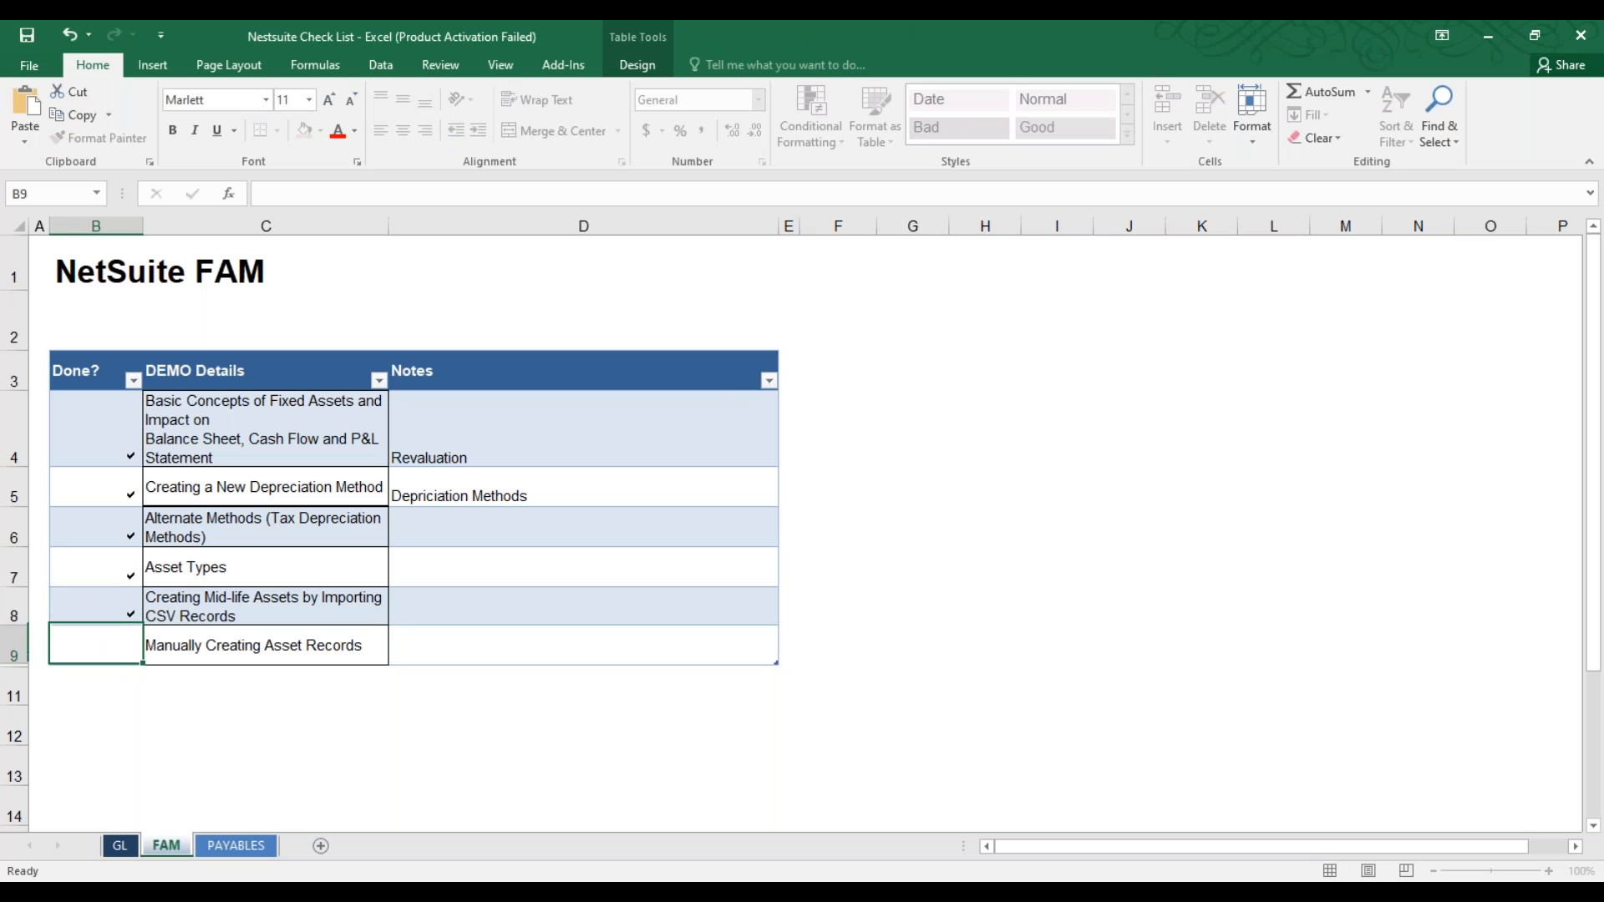
{"action": "type", "text": "a"}
{"action": "left_click", "coordinate": [598, 720]}
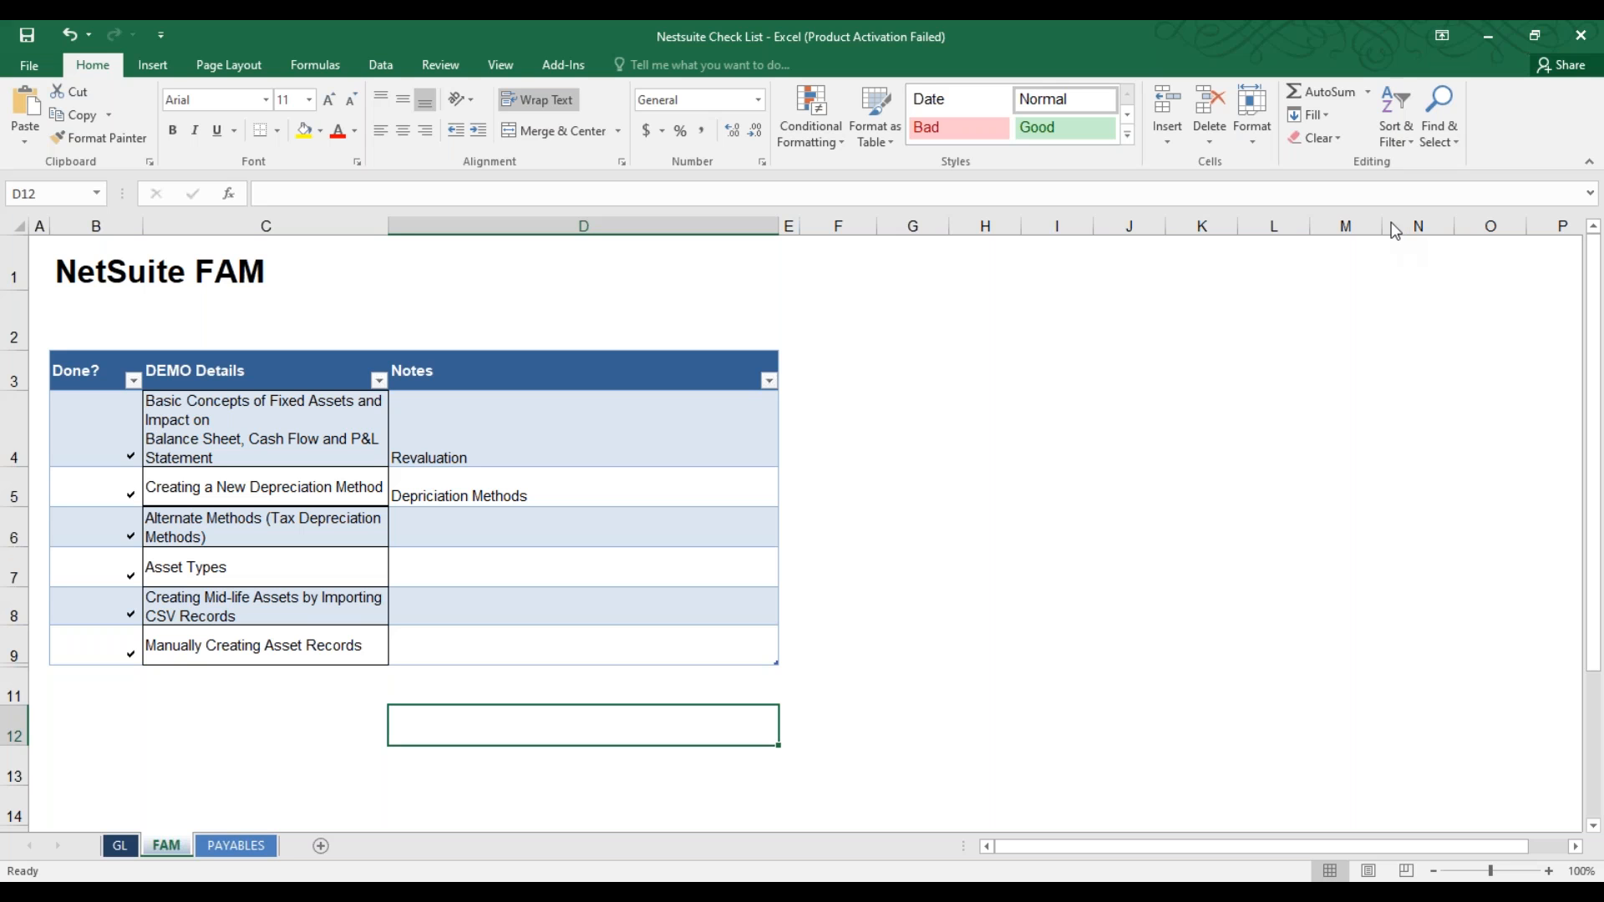
{"action": "scroll", "coordinate": [1517, 492], "scroll_direction": "down", "scroll_amount": 4}
{"action": "scroll", "coordinate": [1512, 485], "scroll_direction": "up", "scroll_amount": 4}
{"action": "left_click", "coordinate": [1597, 486]}
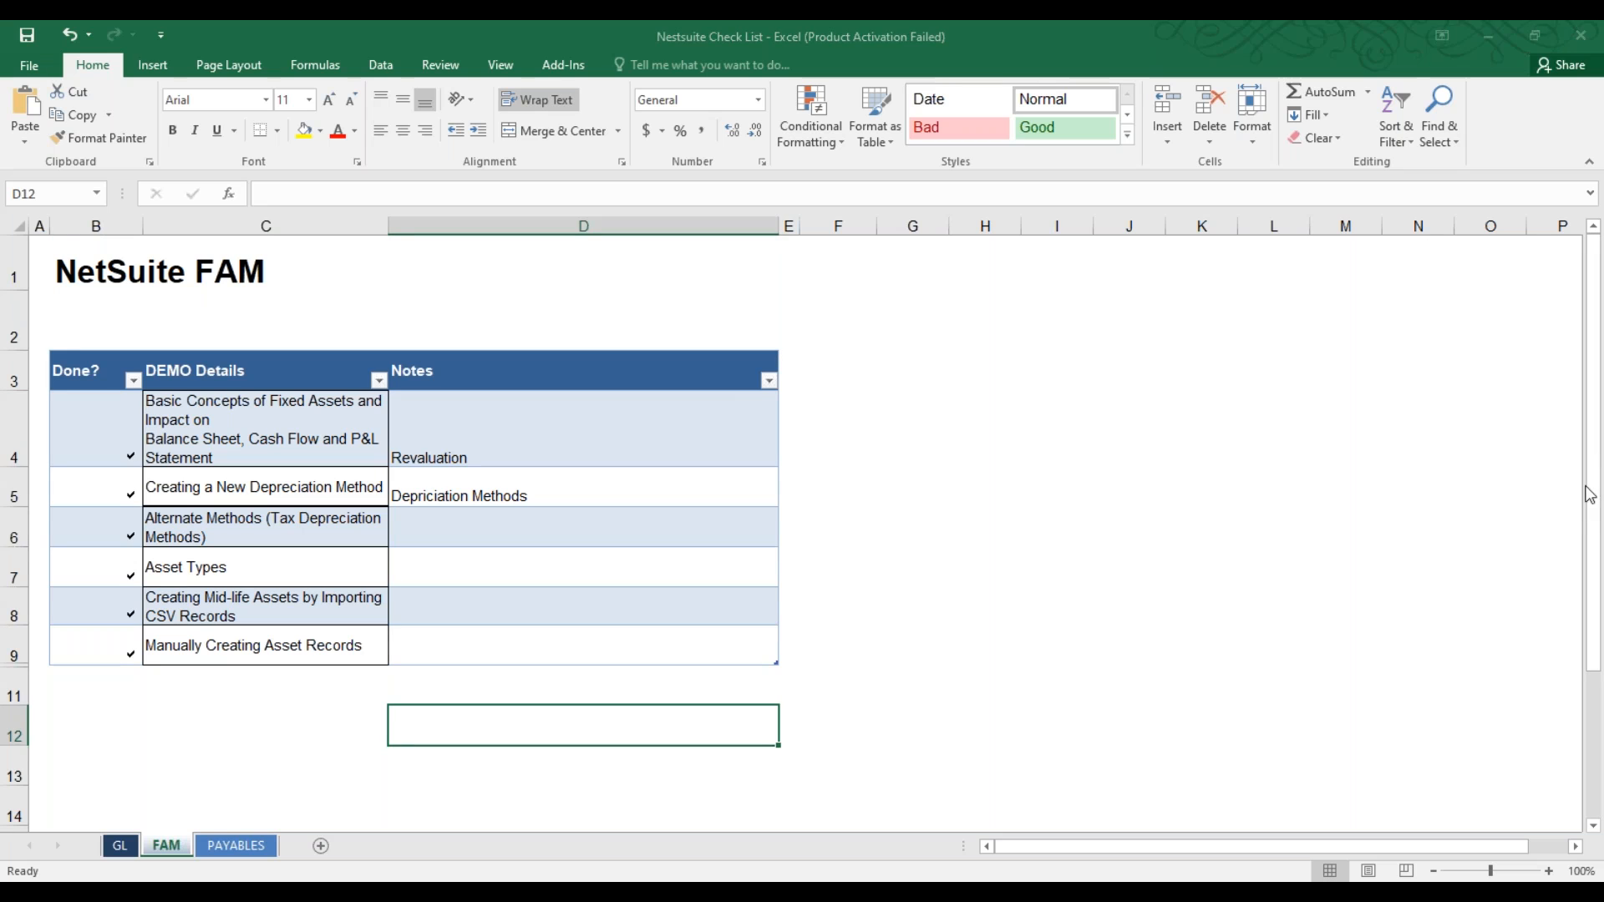